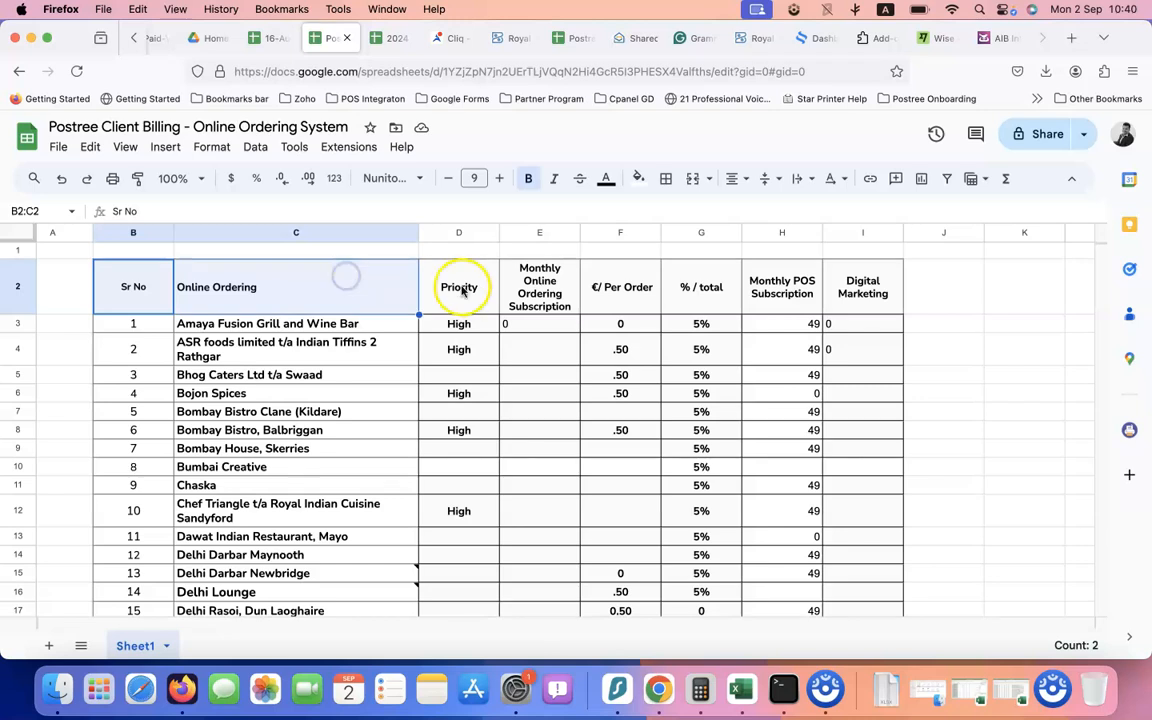
Replace the 'Online Ordering' heading in C2 with 'Customer Name'
{"action": "double_click", "coordinate": [378, 295]}
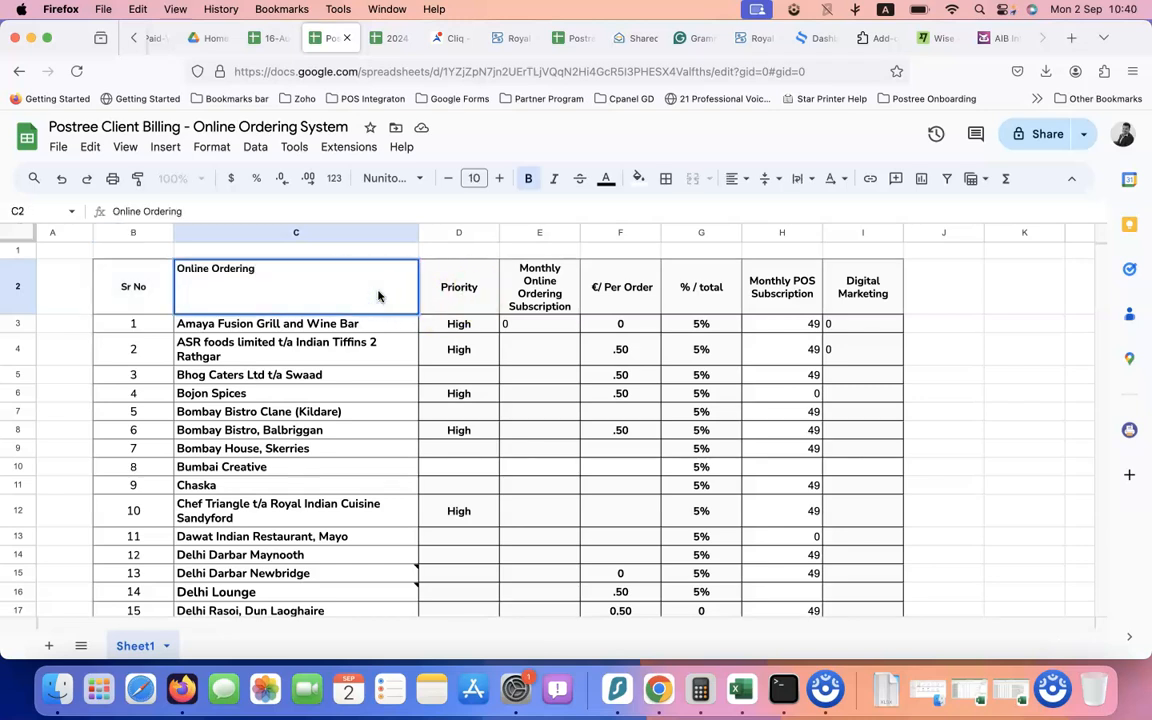
{"action": "type", "text": "Customer Name"}
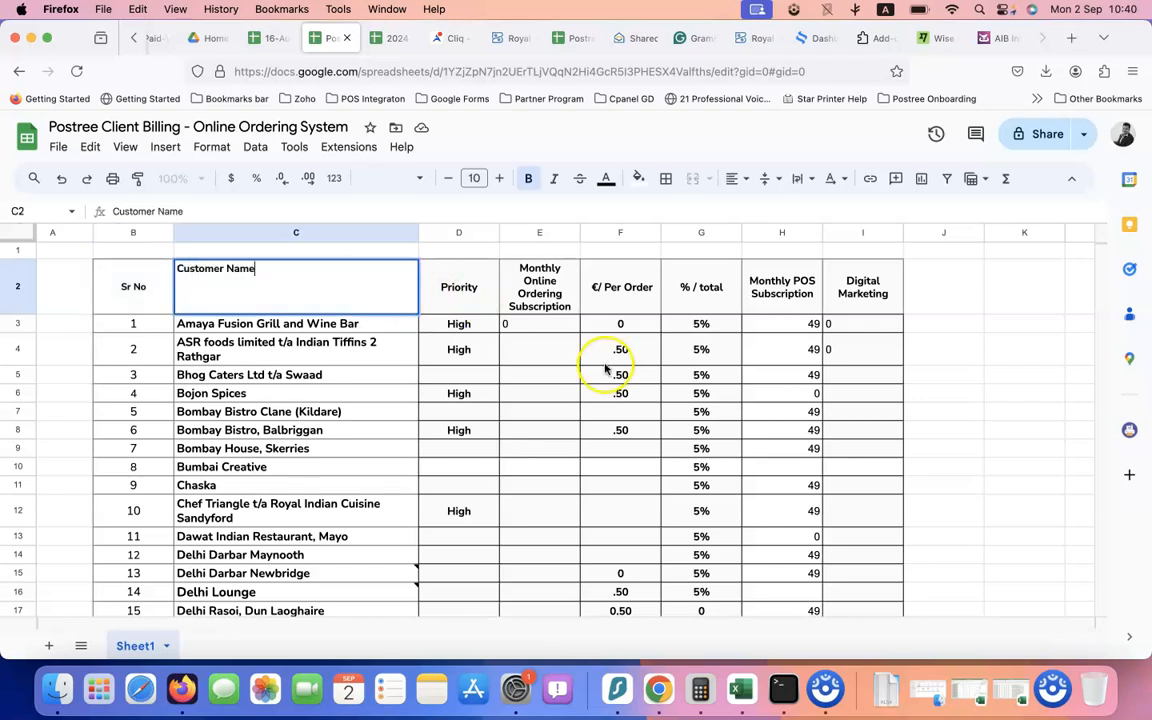
{"action": "left_click", "coordinate": [450, 266]}
Review the subscription and €/ Per Order columns, checking Guru Newry's 200 subscription and rate
{"action": "left_click", "coordinate": [555, 292]}
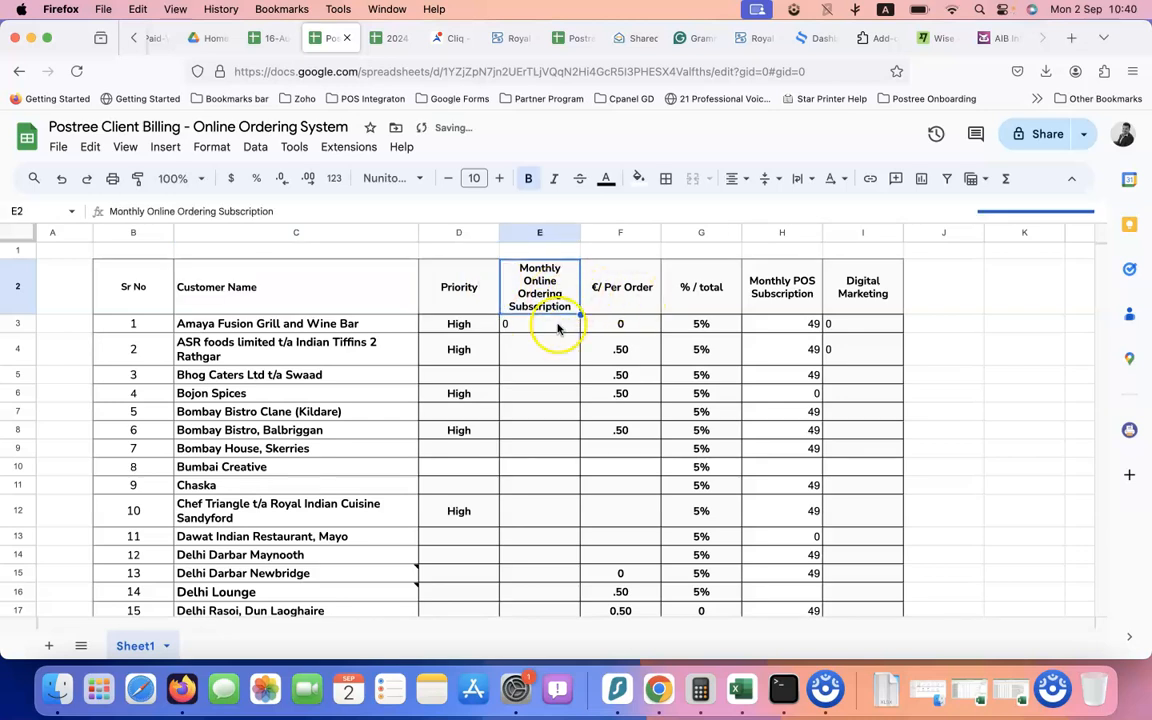
{"action": "scroll", "coordinate": [542, 390], "scroll_direction": "down", "scroll_amount": 5}
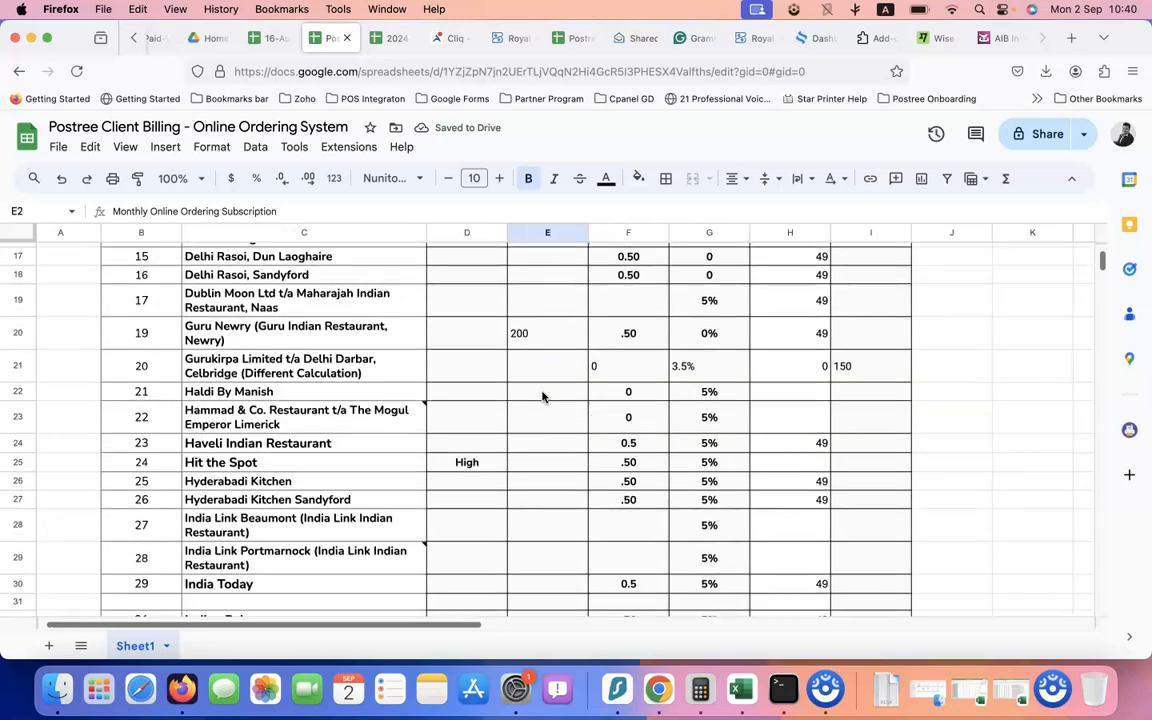
{"action": "scroll", "coordinate": [542, 397], "scroll_direction": "up", "scroll_amount": 1}
{"action": "left_click", "coordinate": [540, 376]}
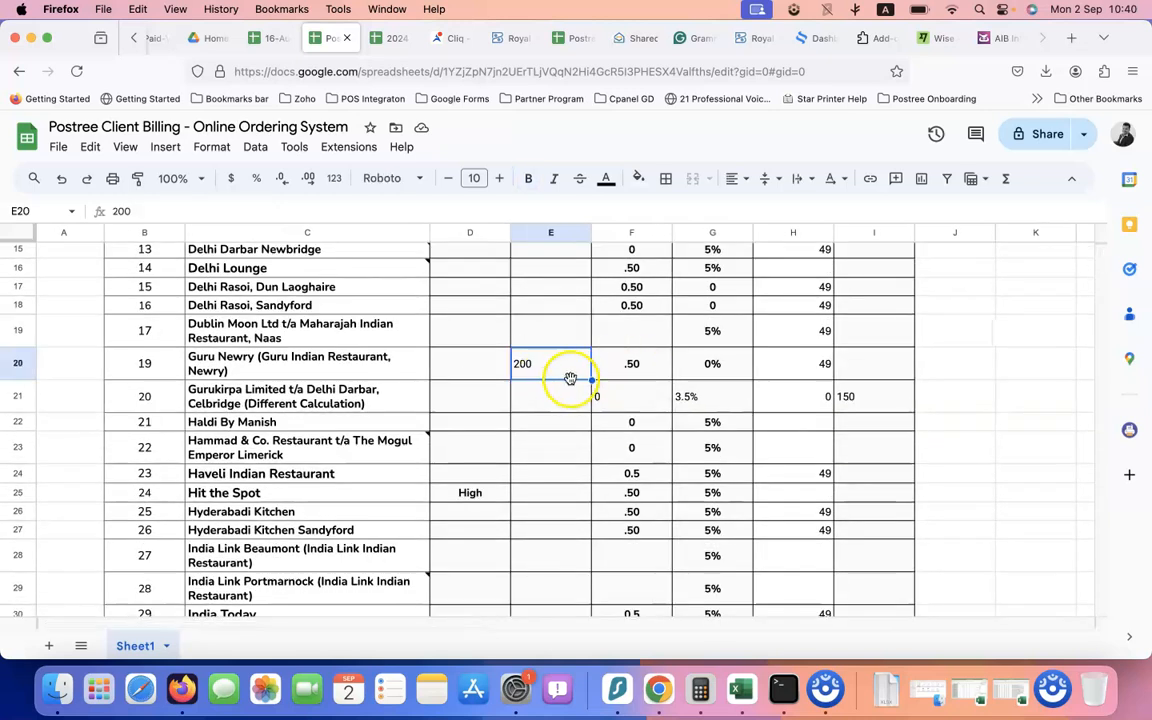
{"action": "scroll", "coordinate": [638, 375], "scroll_direction": "up", "scroll_amount": 1}
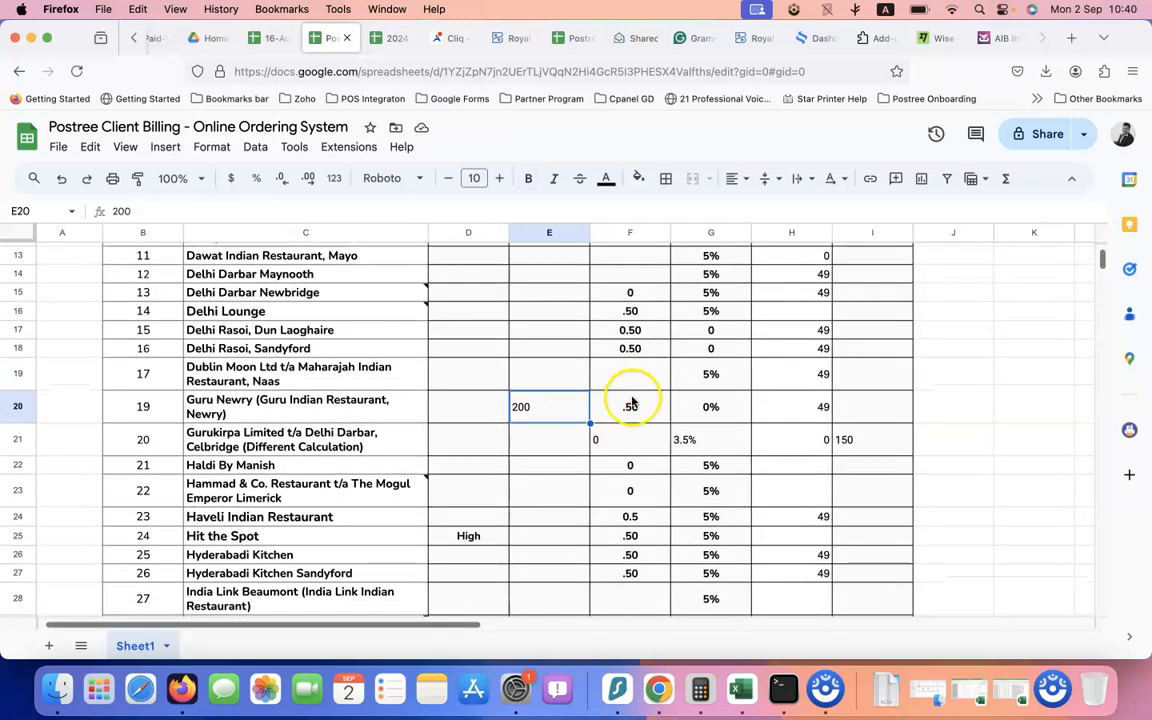
{"action": "left_click", "coordinate": [630, 404]}
{"action": "scroll", "coordinate": [645, 380], "scroll_direction": "up", "scroll_amount": 5}
{"action": "left_click", "coordinate": [635, 288]}
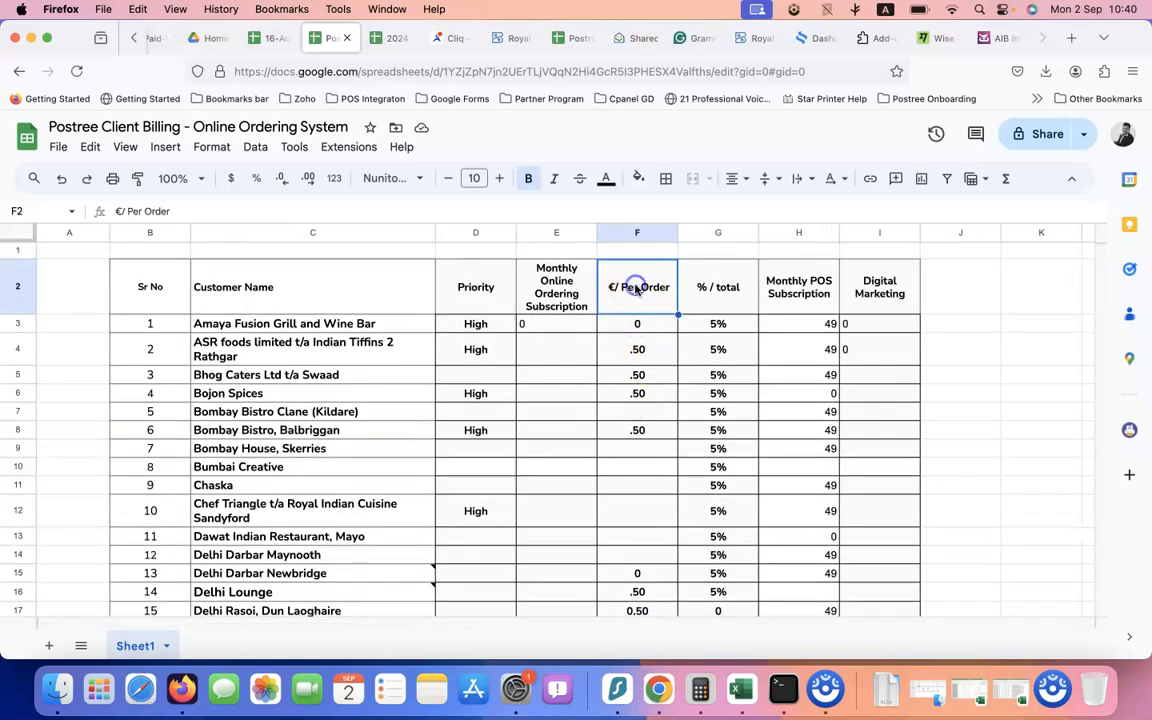
Inspect the % / total, Monthly POS Subscription, Digital Marketing and Priority columns
{"action": "left_click", "coordinate": [722, 295]}
{"action": "scroll", "coordinate": [726, 450], "scroll_direction": "down", "scroll_amount": 1}
{"action": "scroll", "coordinate": [720, 400], "scroll_direction": "up", "scroll_amount": 1}
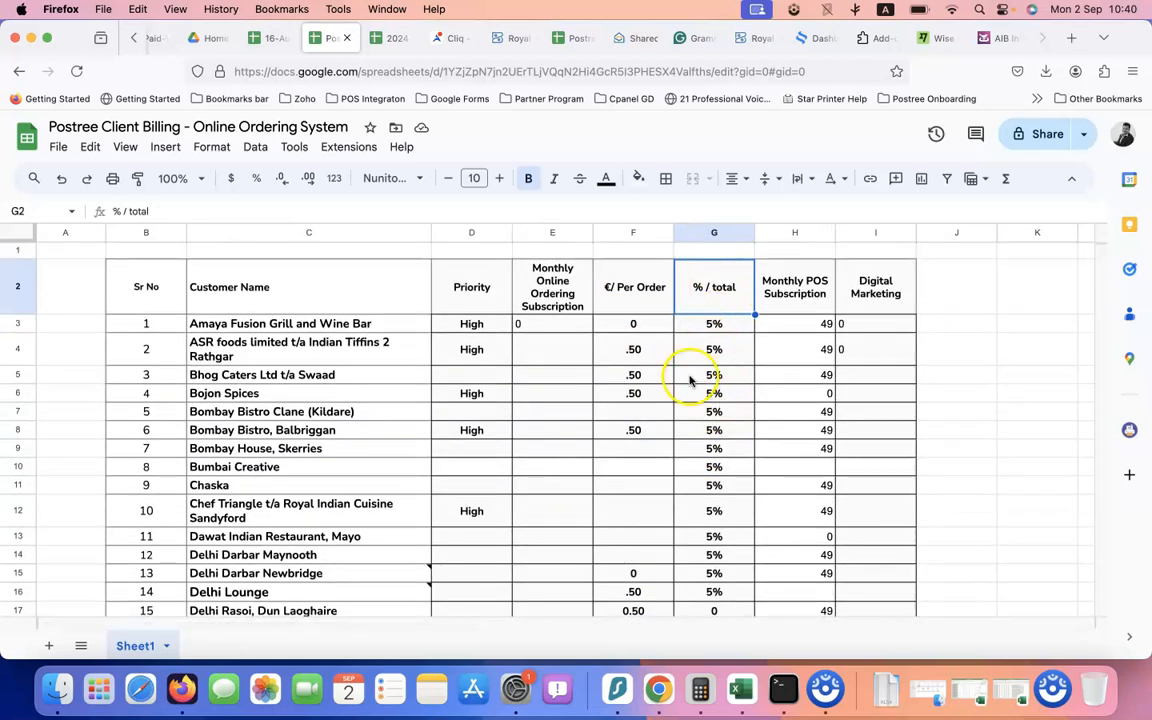
{"action": "left_click_drag", "start_coordinate": [795, 307], "coordinate": [805, 345]}
{"action": "left_click", "coordinate": [893, 298]}
{"action": "left_click_drag", "start_coordinate": [893, 298], "coordinate": [892, 345]}
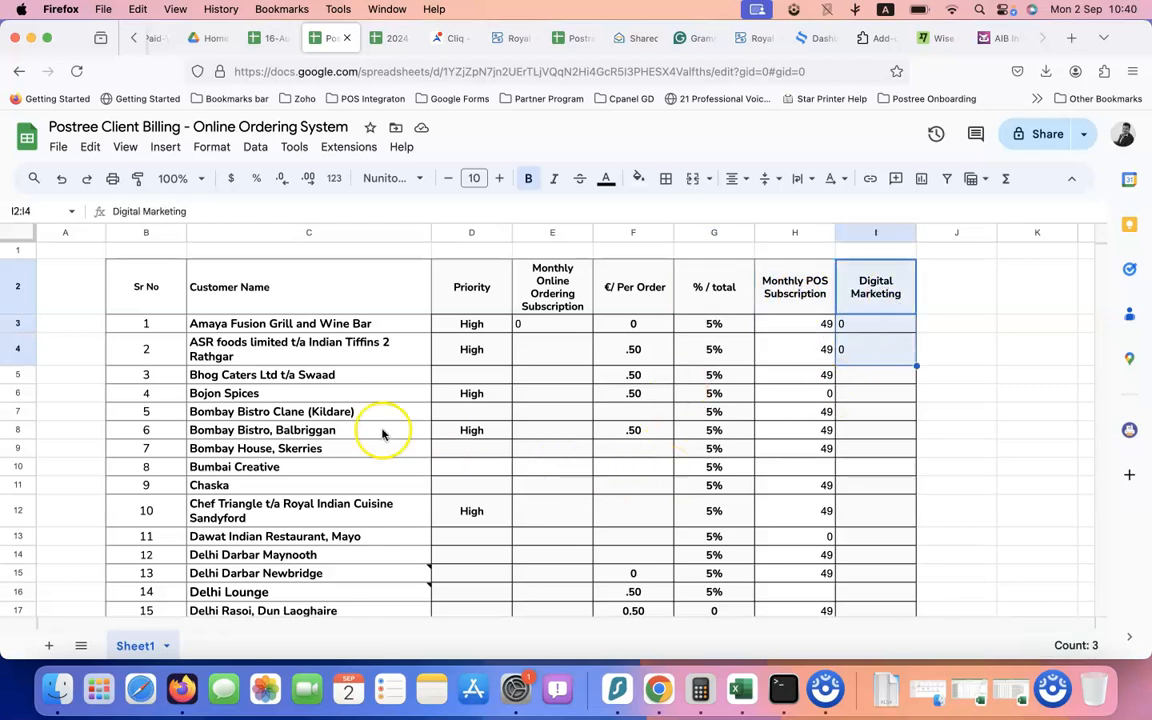
{"action": "left_click", "coordinate": [487, 330]}
{"action": "left_click_drag", "start_coordinate": [487, 330], "coordinate": [471, 511]}
Select the table's heading row B2:I2 and create a filter on it
{"action": "left_click_drag", "start_coordinate": [140, 275], "coordinate": [880, 307]}
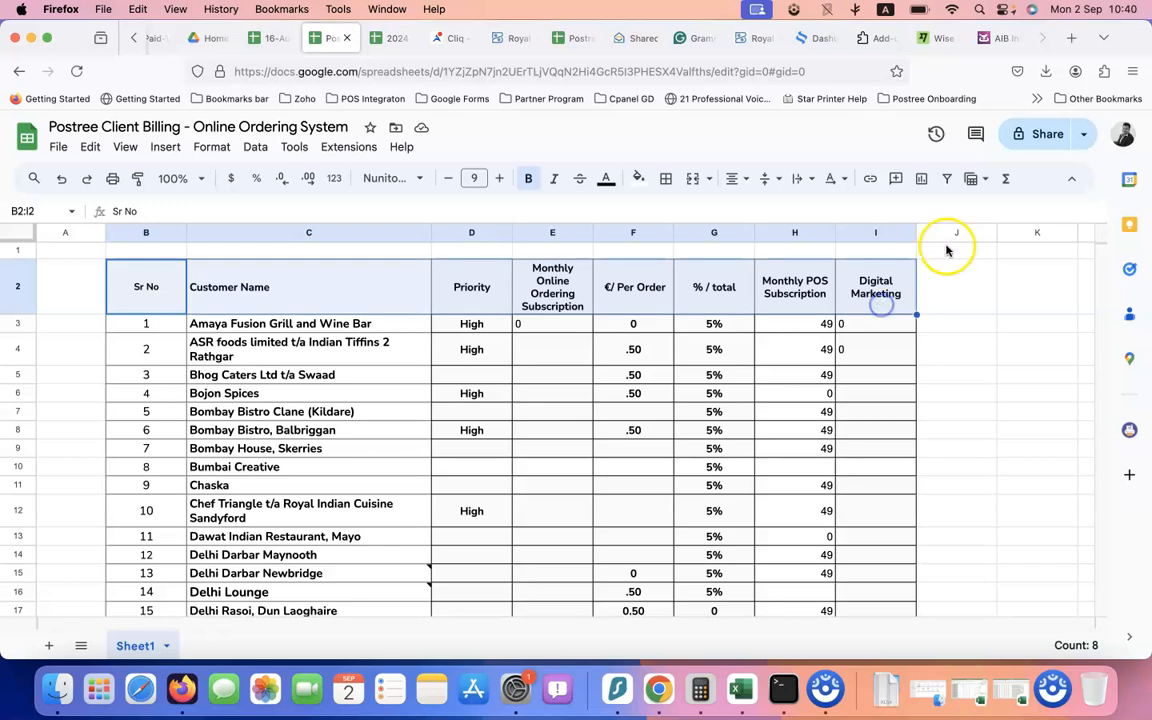
{"action": "left_click", "coordinate": [946, 179]}
{"action": "left_click", "coordinate": [716, 386]}
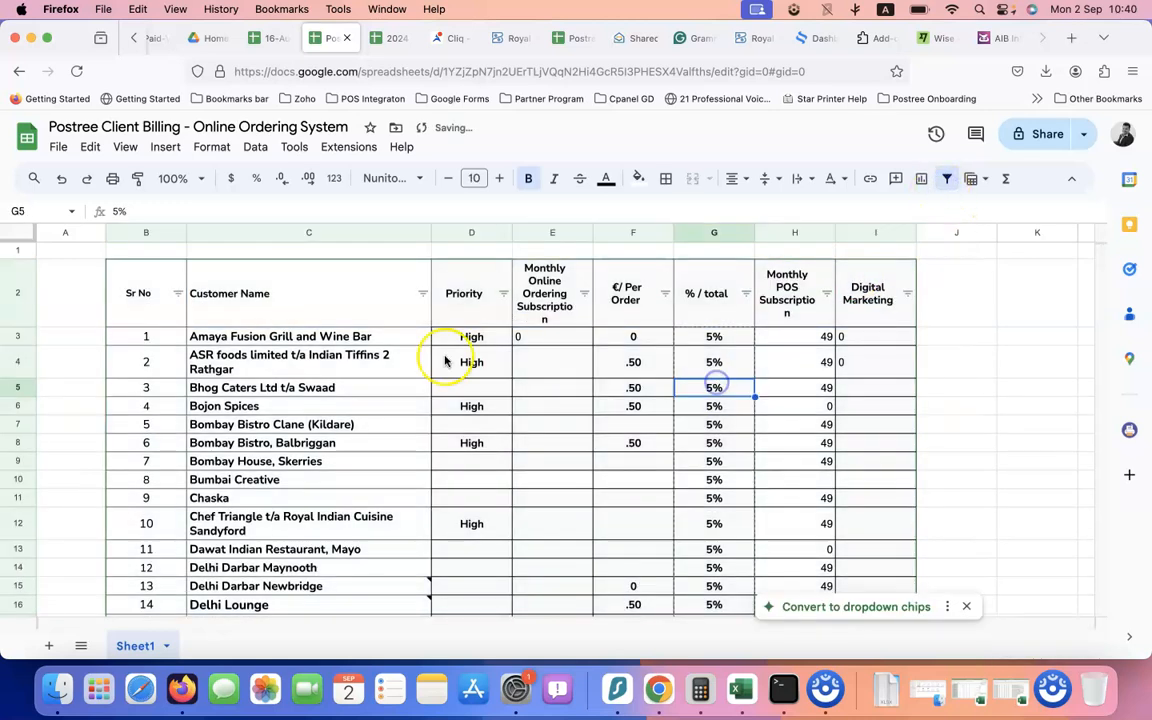
Filter the Priority column to High only by unticking Blanks
{"action": "left_click", "coordinate": [506, 299]}
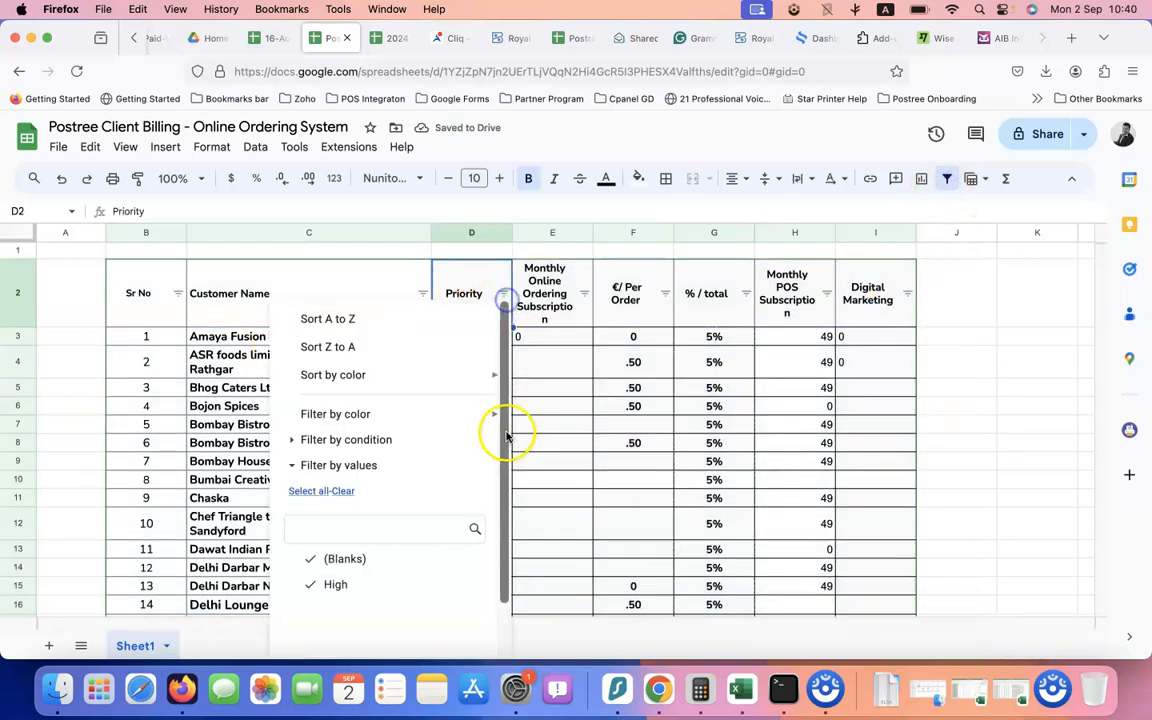
{"action": "left_click", "coordinate": [345, 556]}
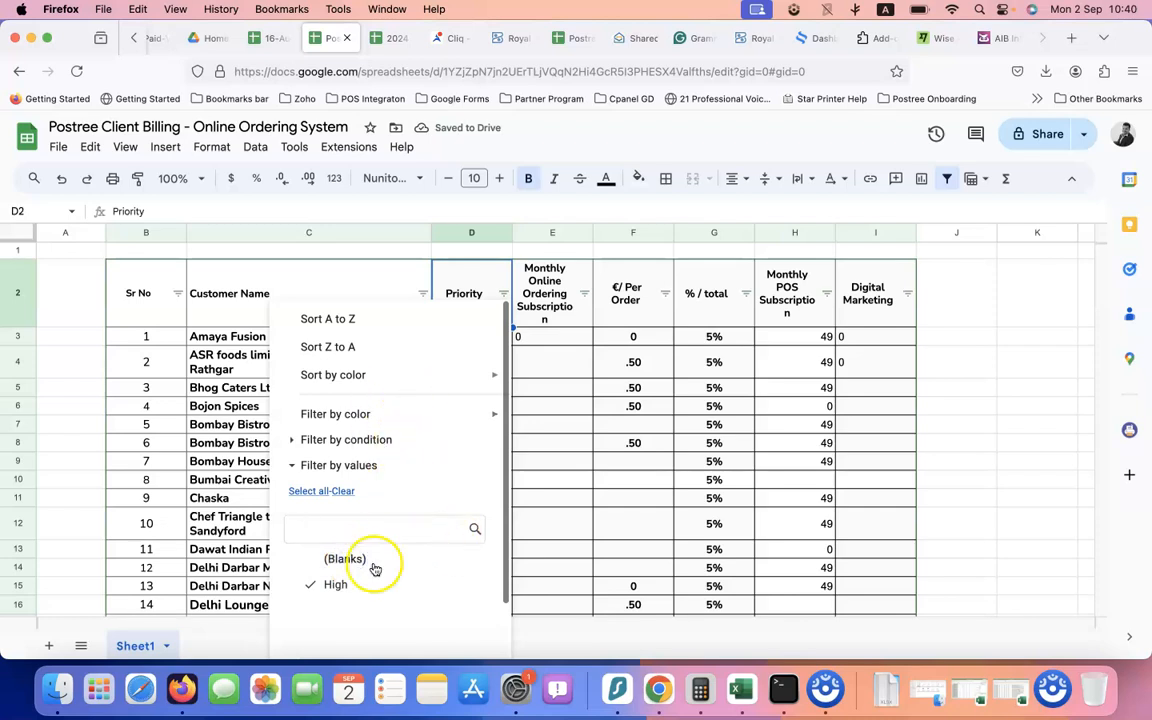
{"action": "left_click", "coordinate": [562, 430]}
{"action": "left_click", "coordinate": [503, 293]}
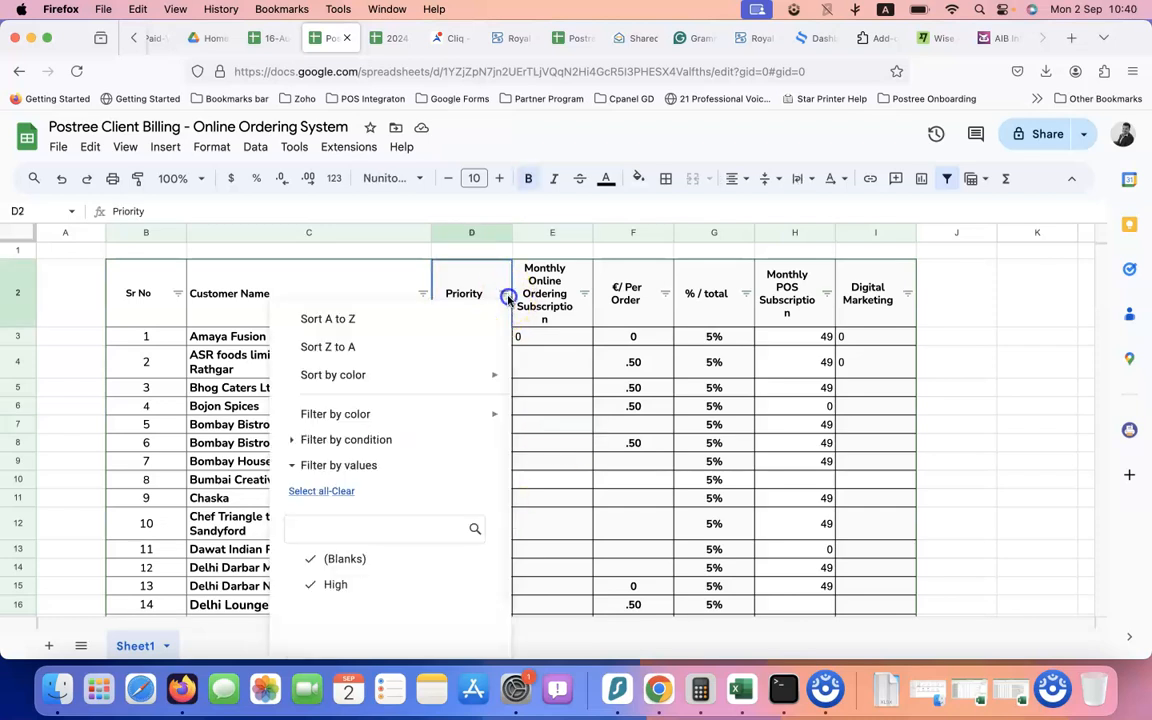
{"action": "scroll", "coordinate": [381, 491], "scroll_direction": "down", "scroll_amount": 2}
{"action": "left_click", "coordinate": [362, 502]}
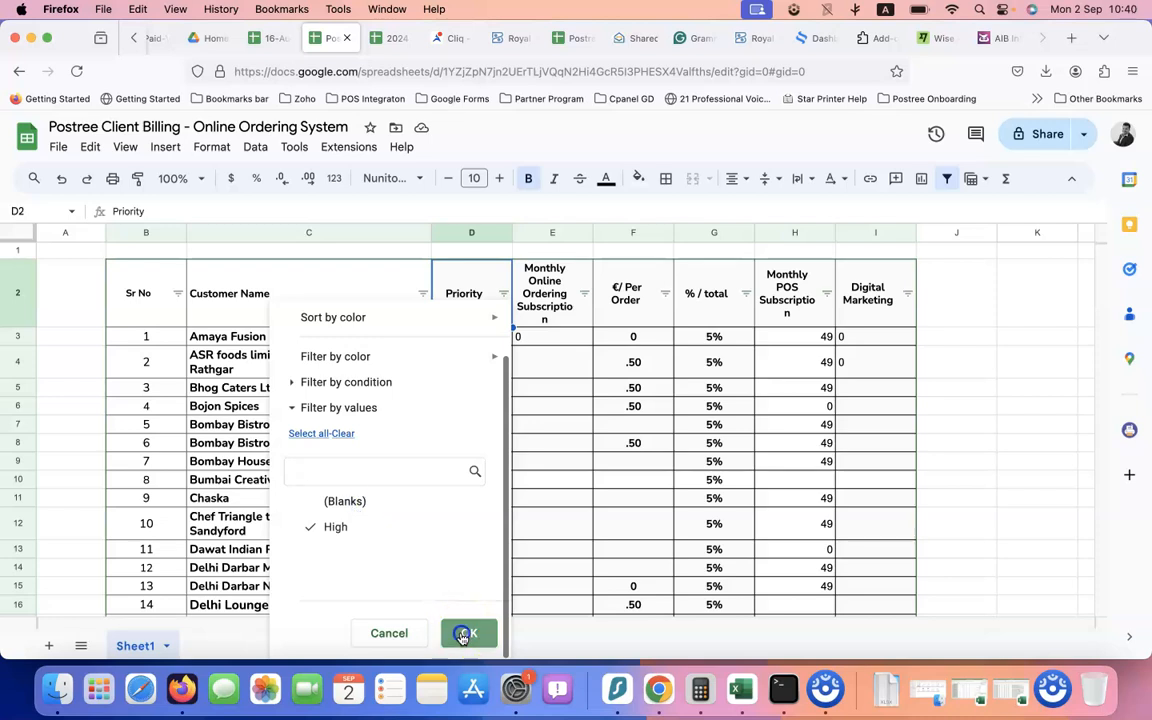
{"action": "left_click", "coordinate": [463, 629]}
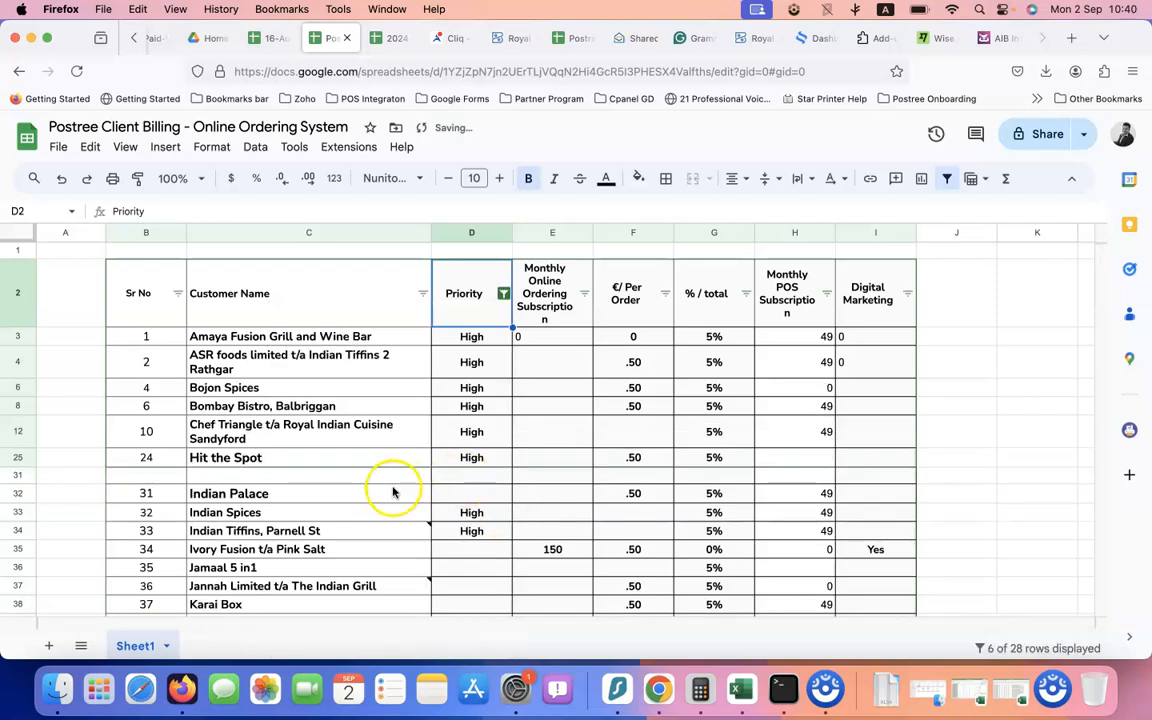
Look through the High-priority clients and pick out Bombay Bistro, Balbriggan
{"action": "mouse_move", "coordinate": [360, 528]}
{"action": "left_click", "coordinate": [321, 533]}
{"action": "left_click", "coordinate": [328, 513]}
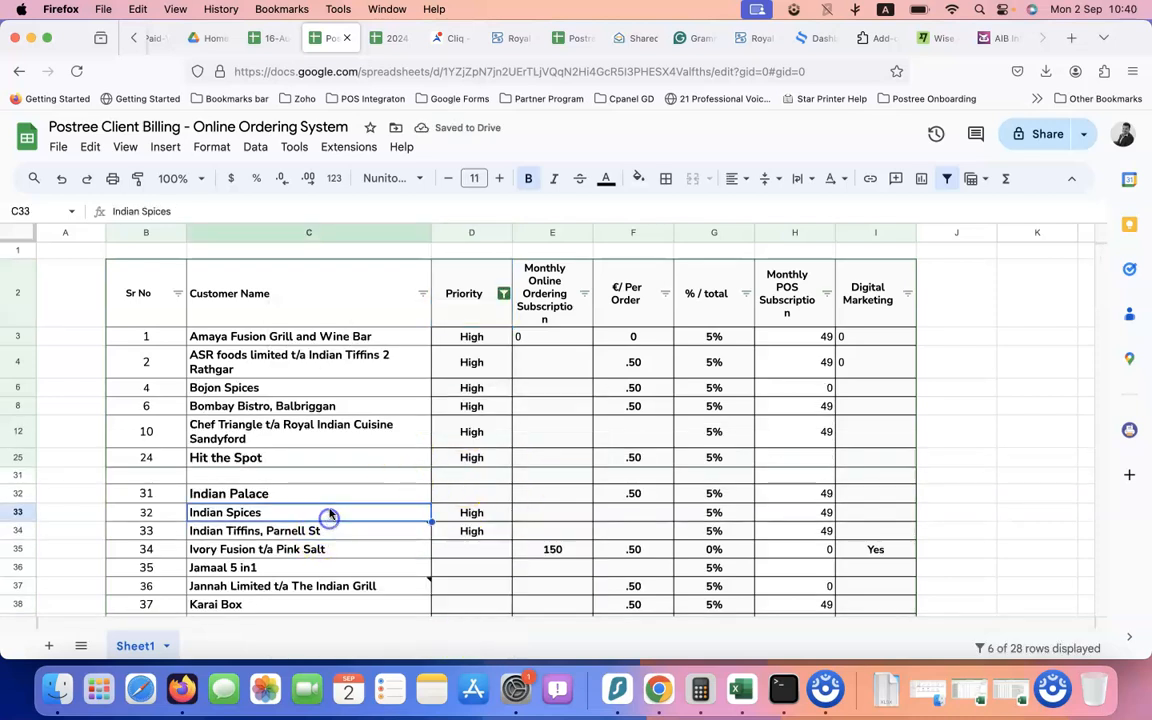
{"action": "left_click", "coordinate": [343, 458]}
{"action": "left_click", "coordinate": [353, 435]}
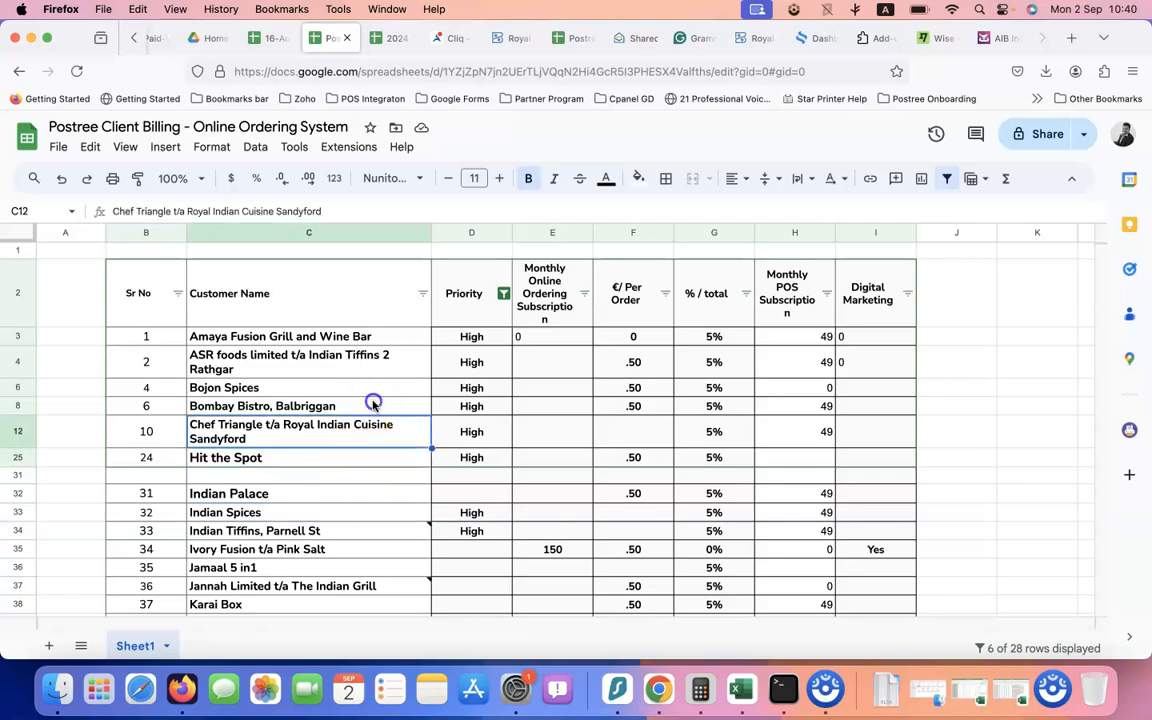
{"action": "left_click", "coordinate": [372, 404]}
{"action": "left_click", "coordinate": [494, 410]}
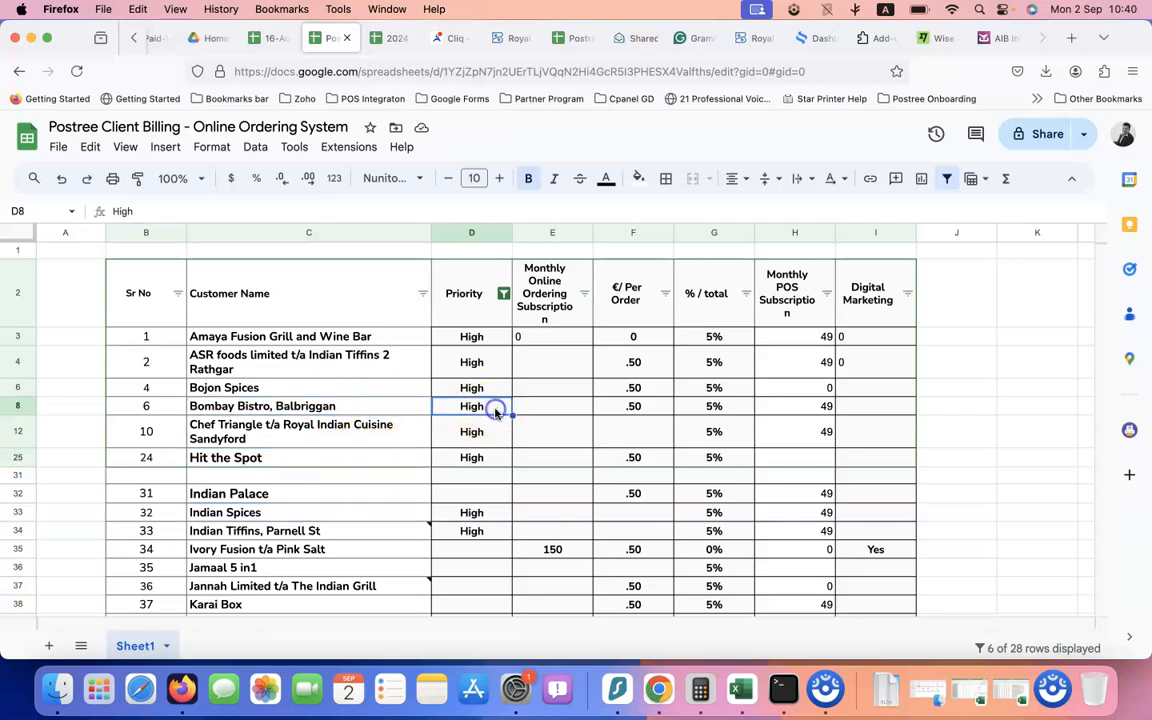
{"action": "left_click", "coordinate": [368, 405]}
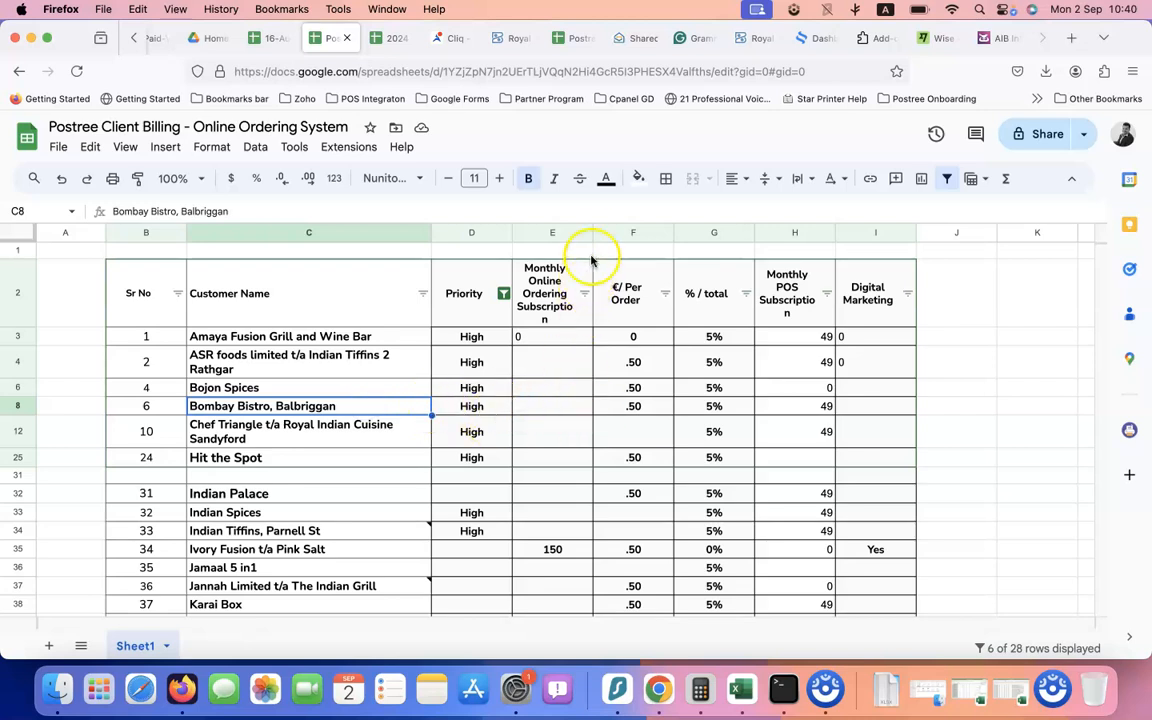
Widen column E and enter 0 for Bombay Bistro's online ordering subscription and digital marketing
{"action": "left_click_drag", "start_coordinate": [591, 236], "coordinate": [602, 236]}
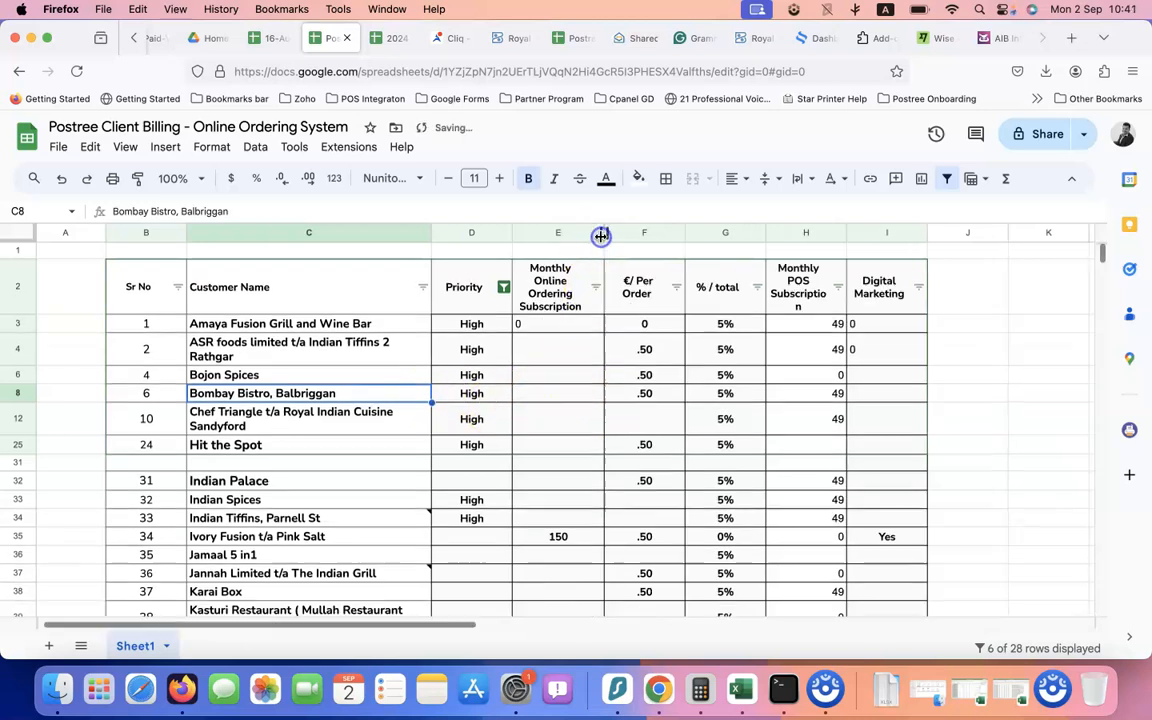
{"action": "left_click", "coordinate": [553, 396]}
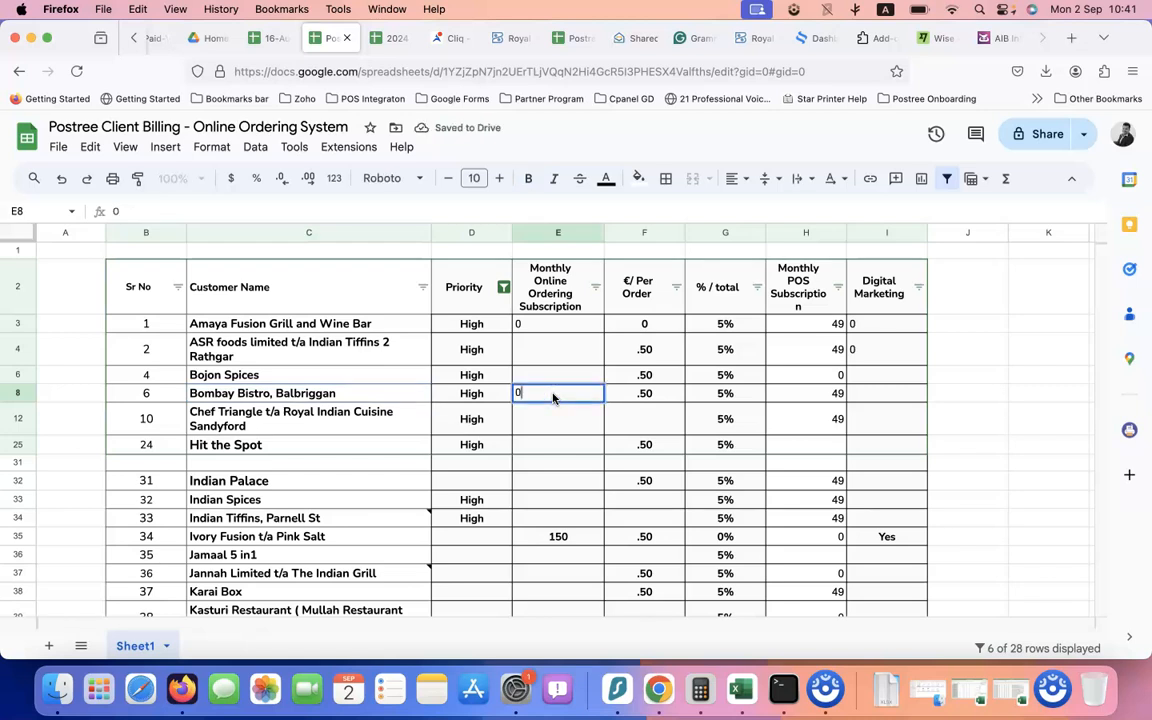
{"action": "left_click", "coordinate": [630, 396]}
{"action": "left_click_drag", "start_coordinate": [583, 292], "coordinate": [577, 375]}
{"action": "left_click", "coordinate": [656, 398]}
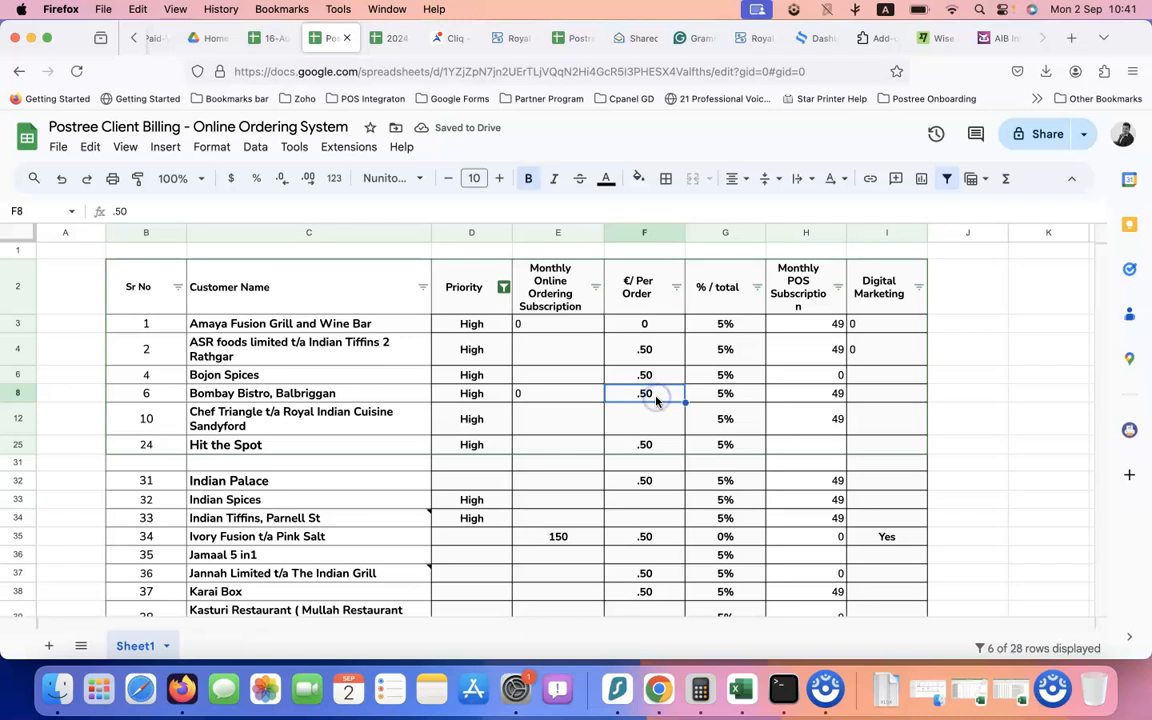
{"action": "left_click", "coordinate": [723, 399]}
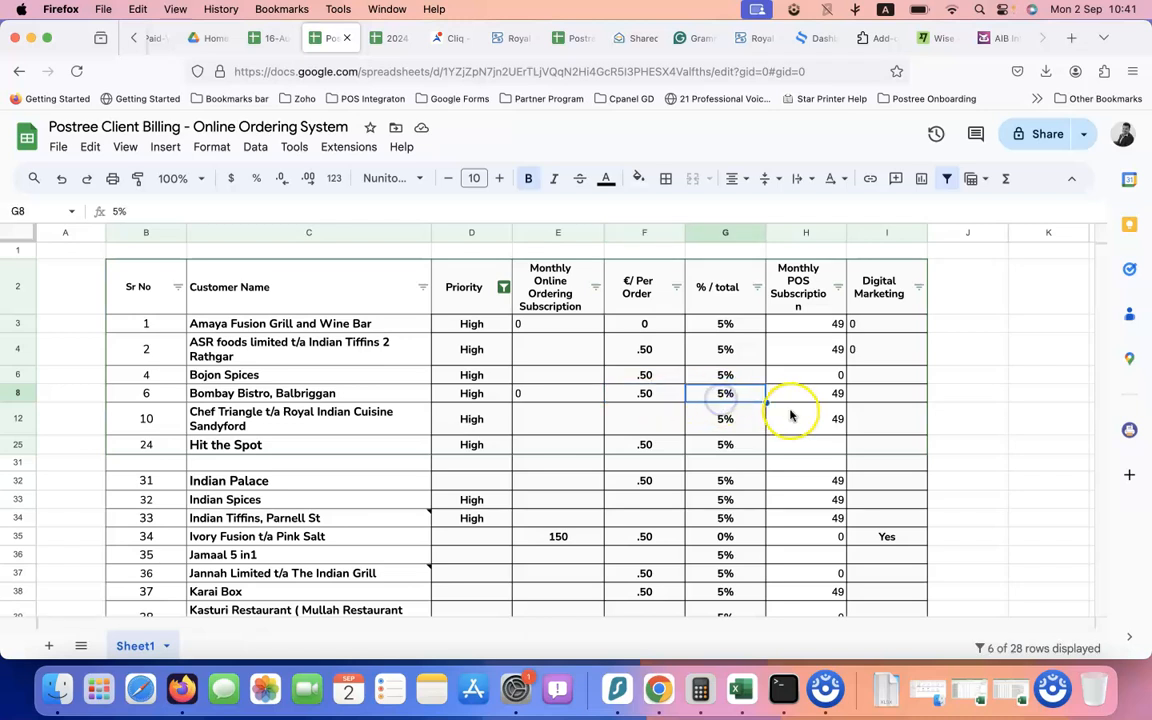
{"action": "left_click", "coordinate": [826, 398]}
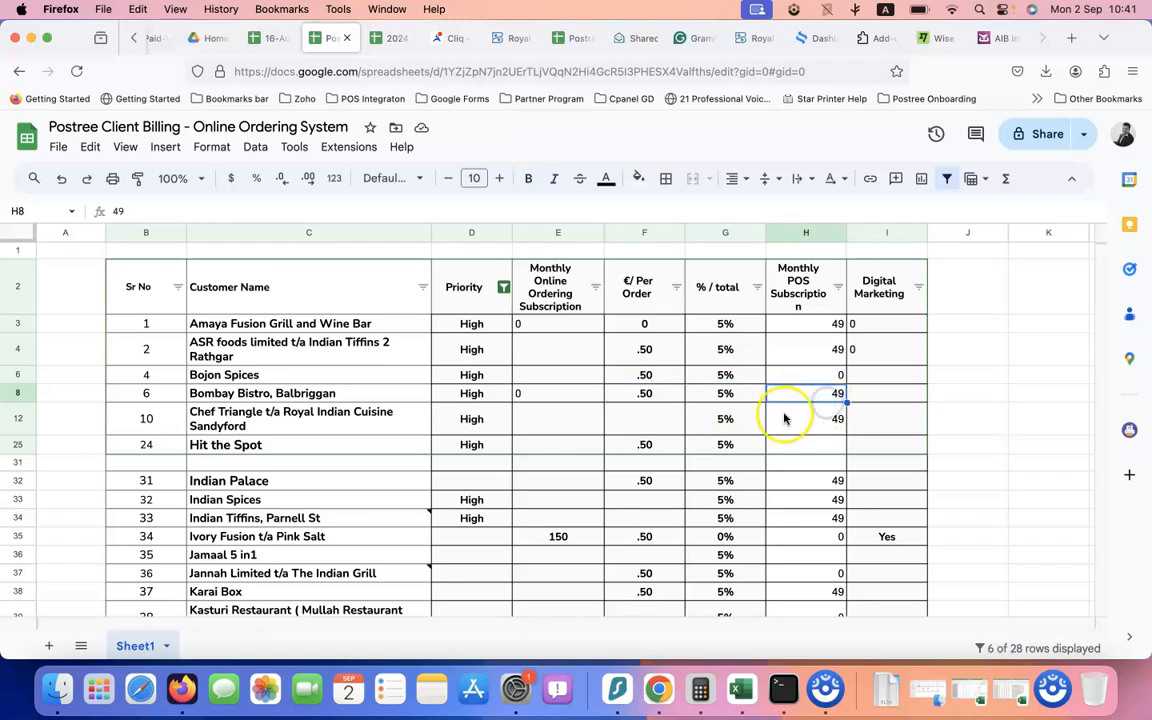
{"action": "left_click", "coordinate": [885, 397]}
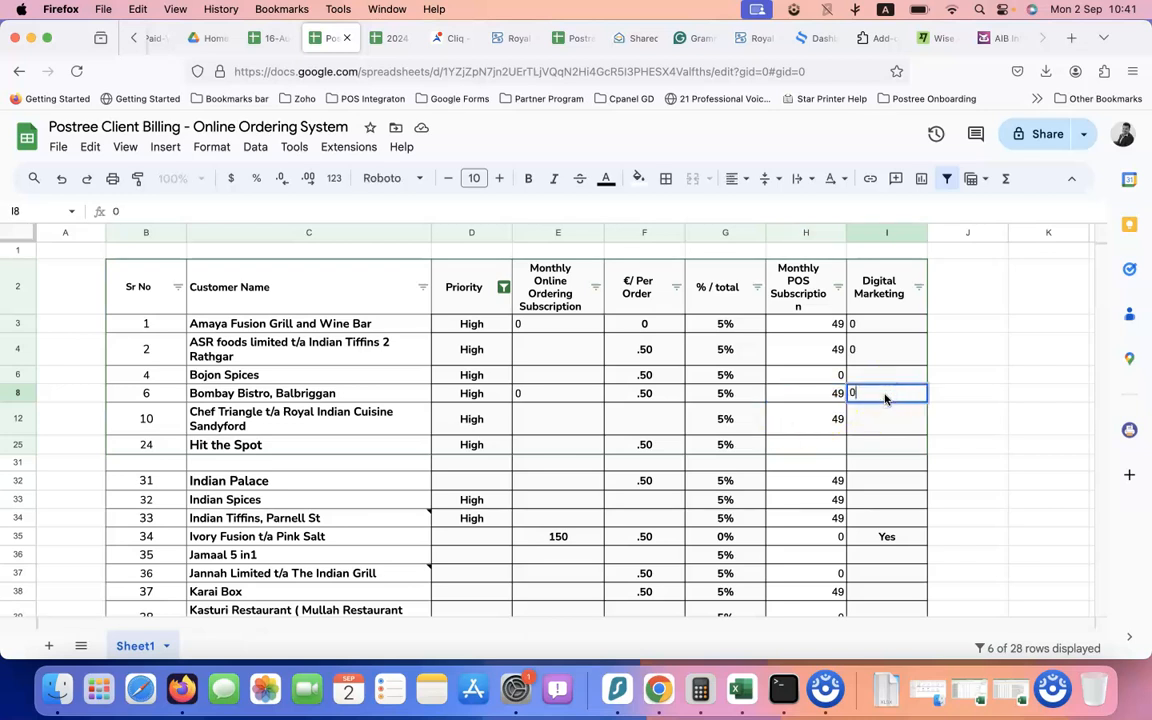
{"action": "type", "text": "0"}
Centre Bombay Bistro, Balbriggan's figures across columns E to I
{"action": "left_click_drag", "start_coordinate": [874, 391], "coordinate": [597, 398]}
{"action": "left_click", "coordinate": [743, 180]}
{"action": "left_click", "coordinate": [763, 210]}
{"action": "left_click", "coordinate": [563, 443]}
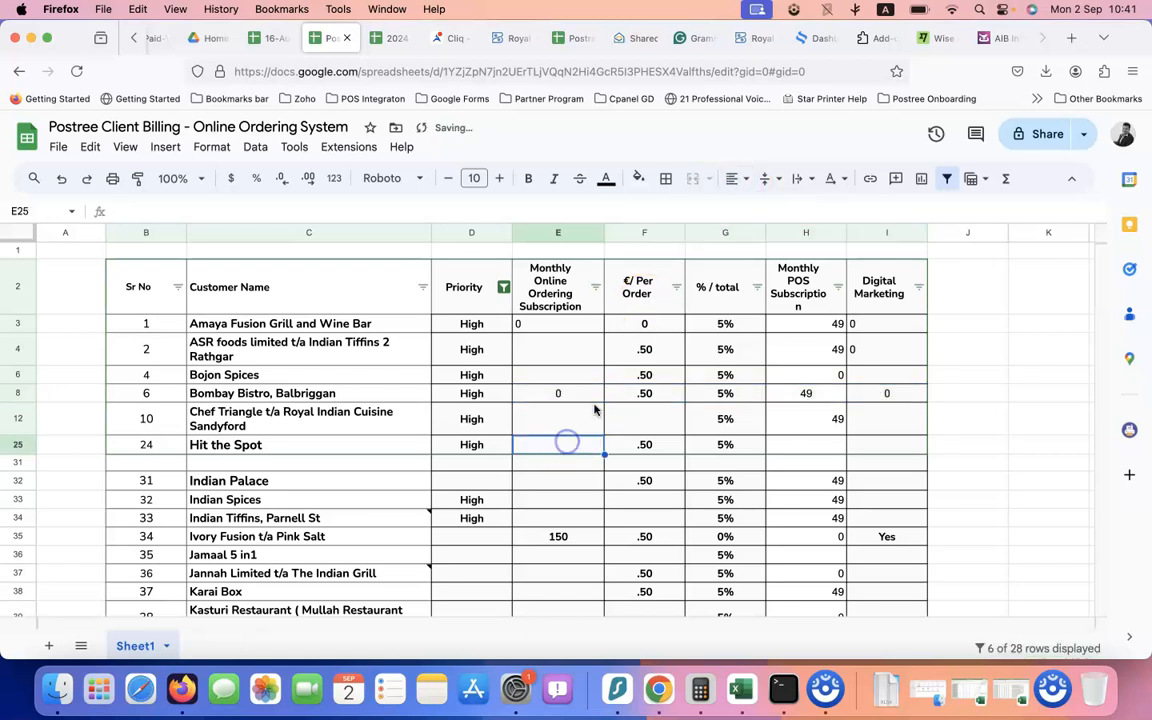
{"action": "left_click", "coordinate": [814, 396]}
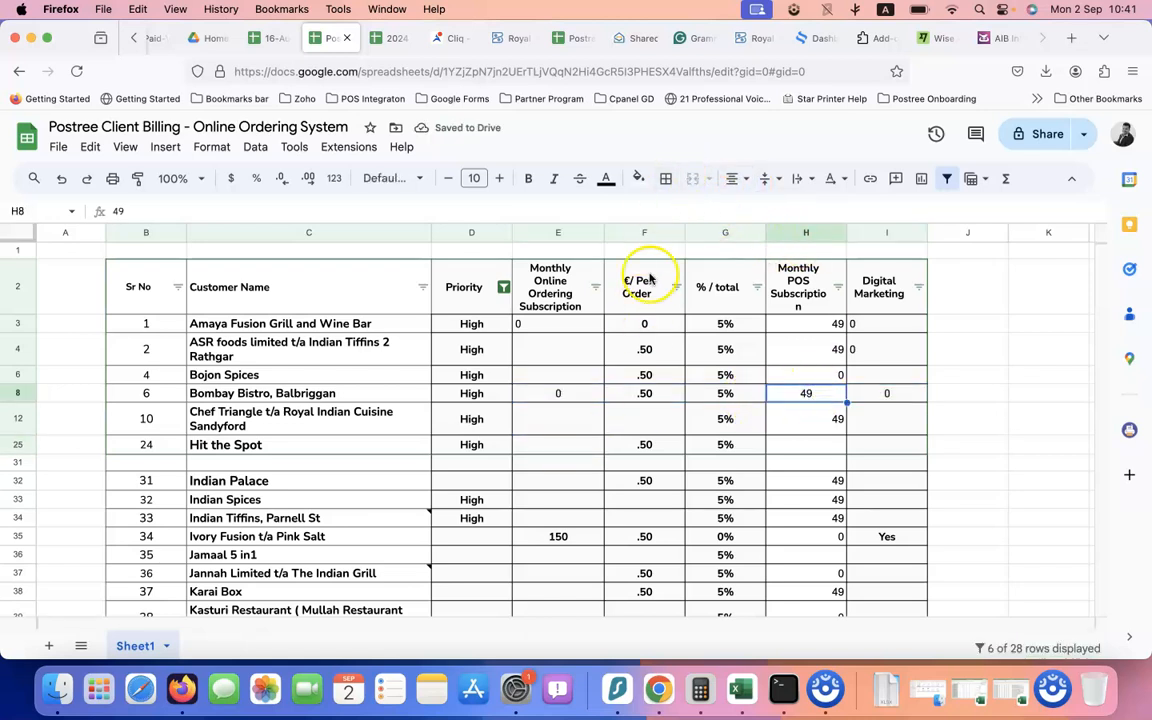
{"action": "left_click_drag", "start_coordinate": [571, 400], "coordinate": [870, 394]}
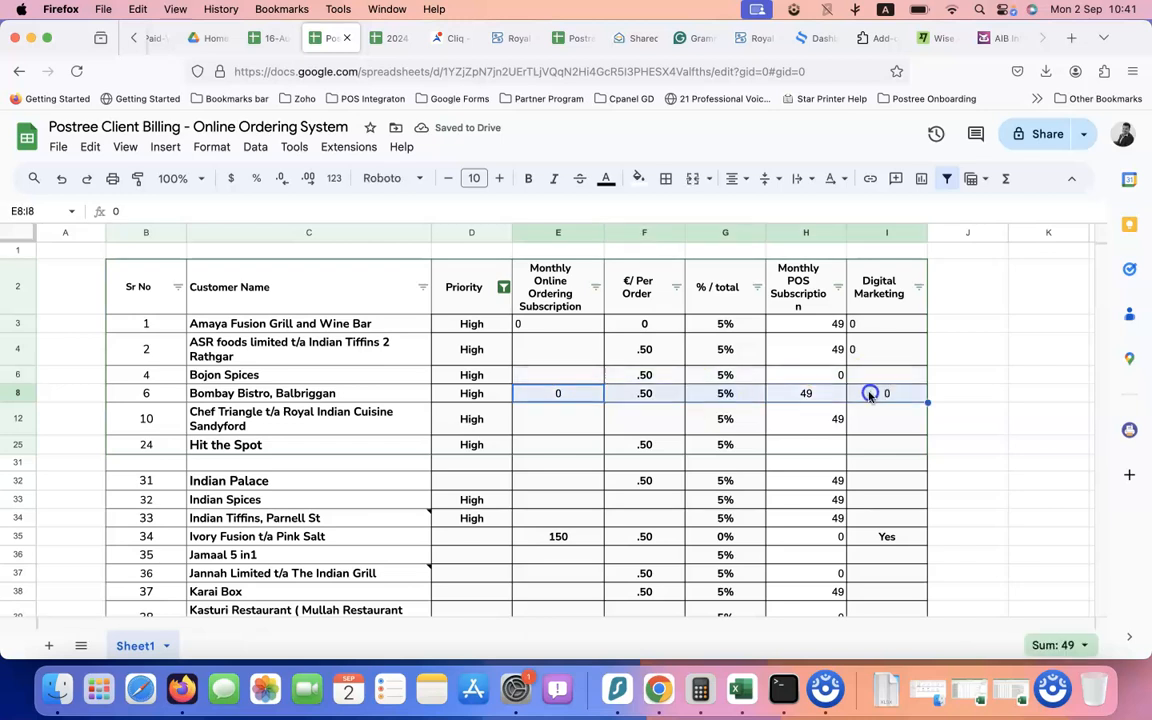
{"action": "left_click", "coordinate": [779, 400]}
{"action": "left_click", "coordinate": [330, 374]}
{"action": "left_click", "coordinate": [349, 397]}
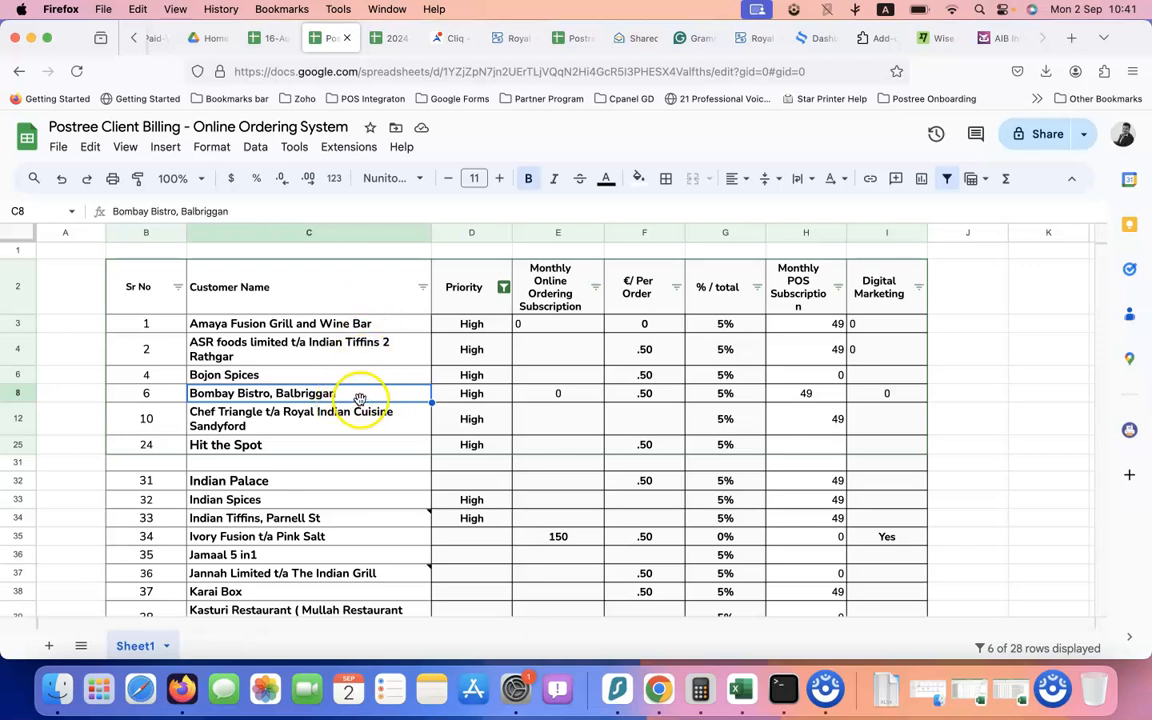
Insert a new column E before the subscription column and open E2 for its 'Payments Collected by Postree' heading
{"action": "left_click", "coordinate": [560, 232]}
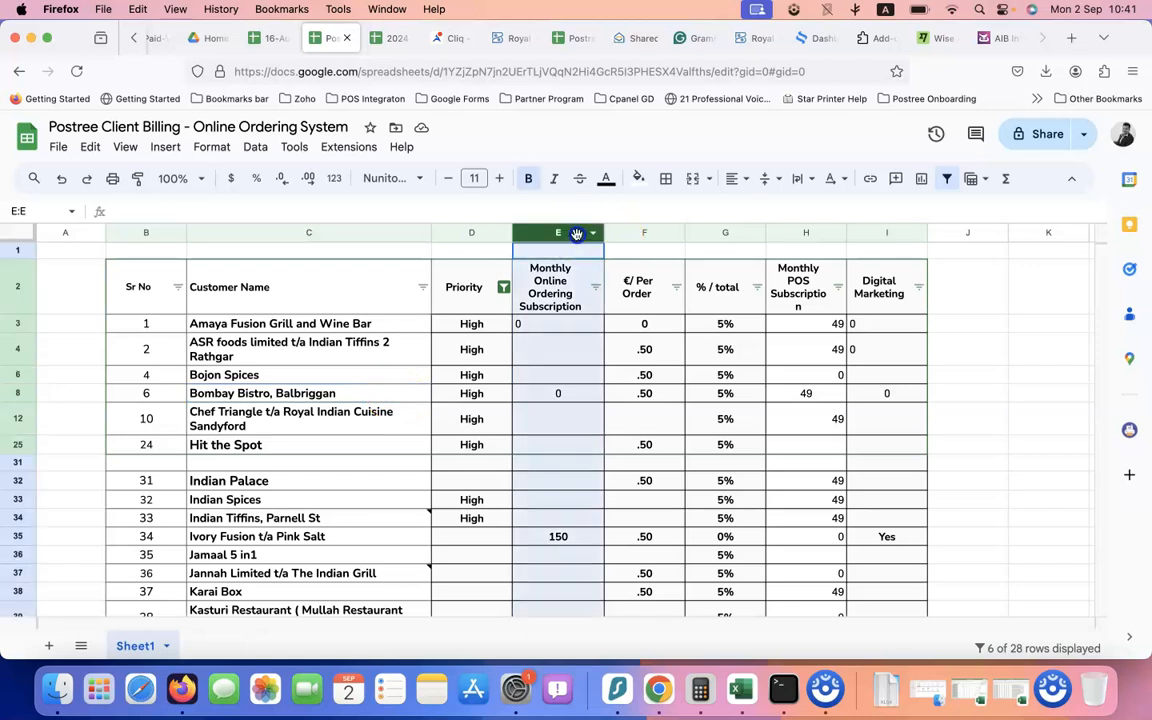
{"action": "right_click", "coordinate": [580, 232]}
{"action": "left_click", "coordinate": [616, 308]}
{"action": "left_click", "coordinate": [592, 289]}
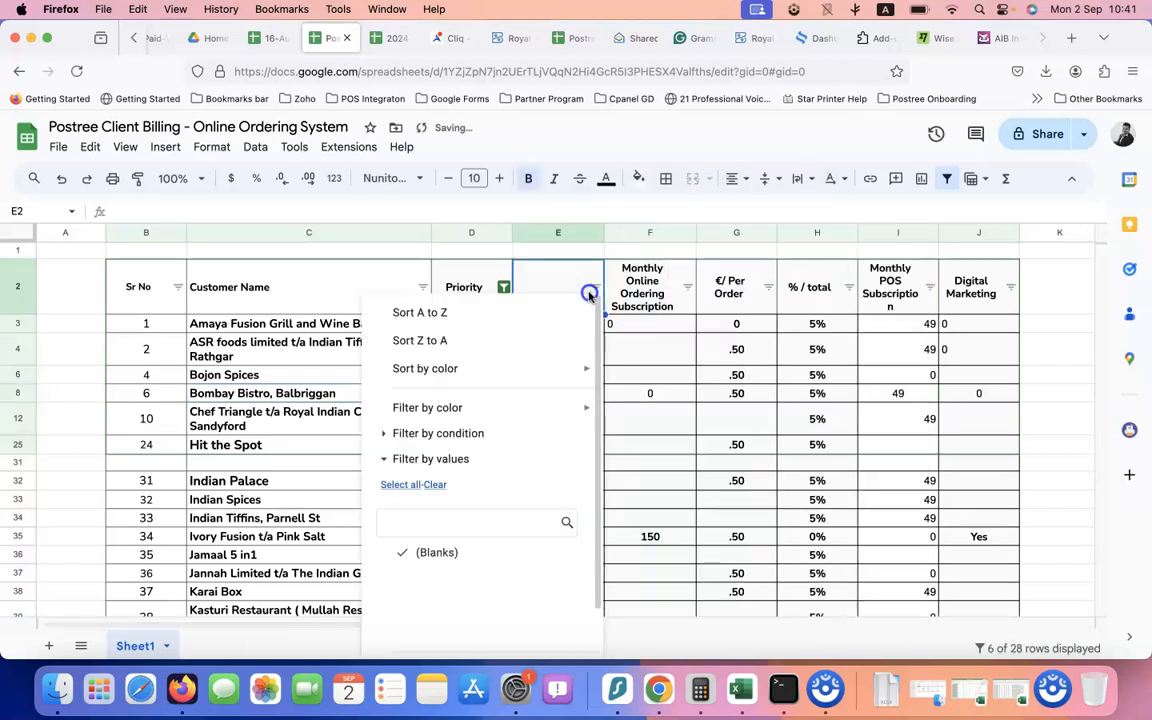
{"action": "left_click", "coordinate": [565, 276]}
{"action": "double_click", "coordinate": [564, 276]}
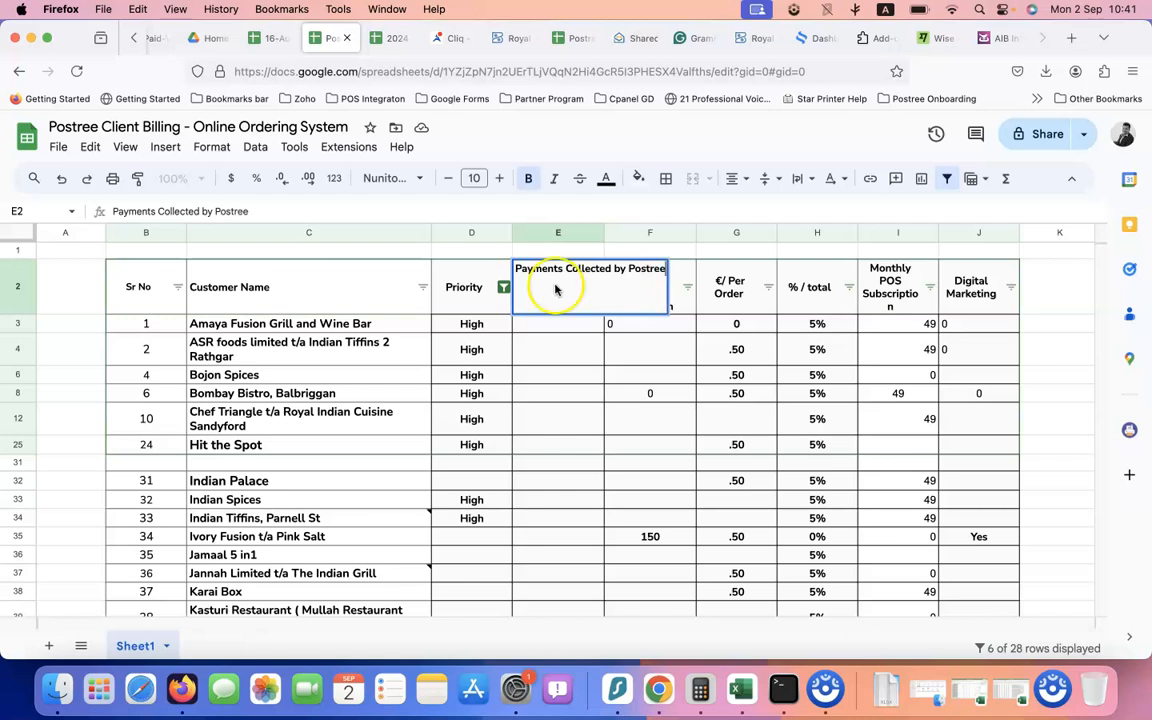
Commit the heading and enter Yes for the High-priority clients from E3 to E25
{"action": "key", "text": "Tab"}
{"action": "left_click", "coordinate": [544, 396]}
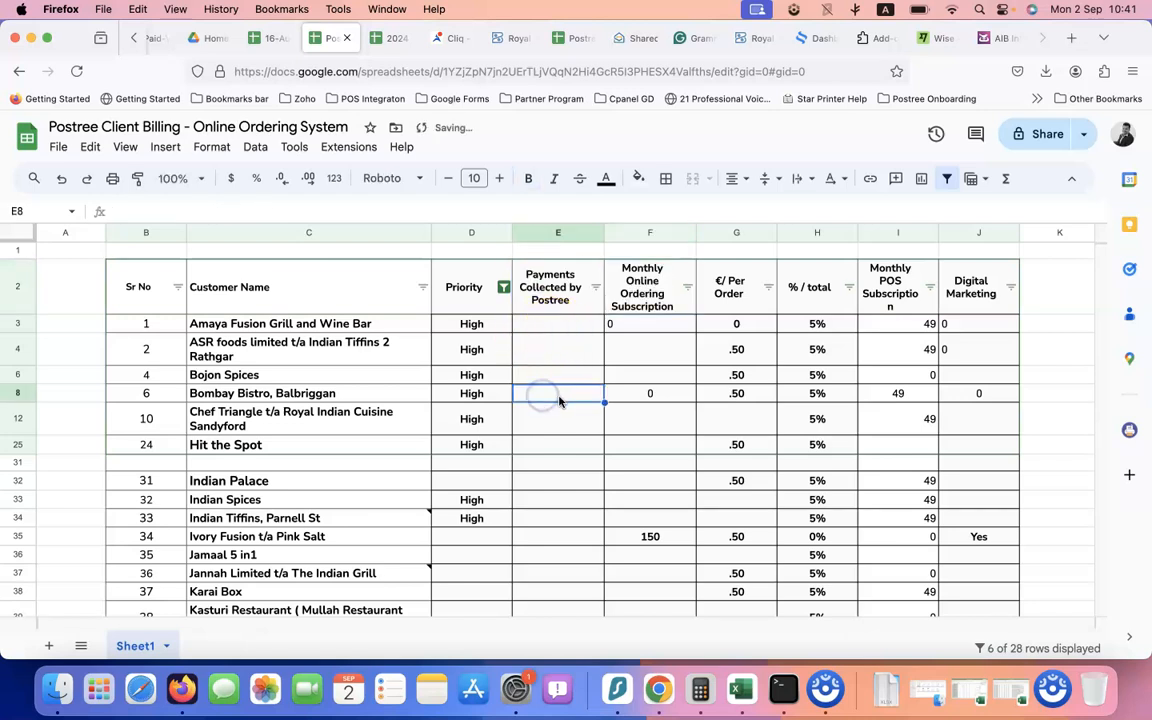
{"action": "key", "text": "Up"}
{"action": "type", "text": "Ye"}
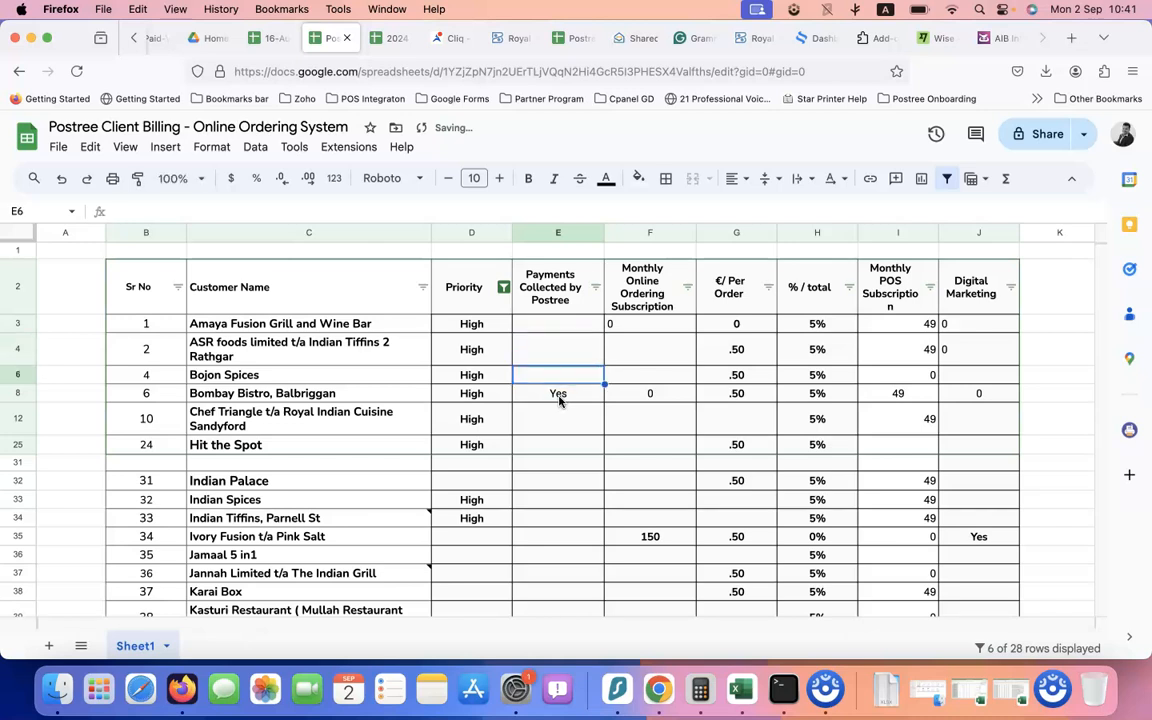
{"action": "type", "text": "Yes"}
{"action": "key", "text": "Up"}
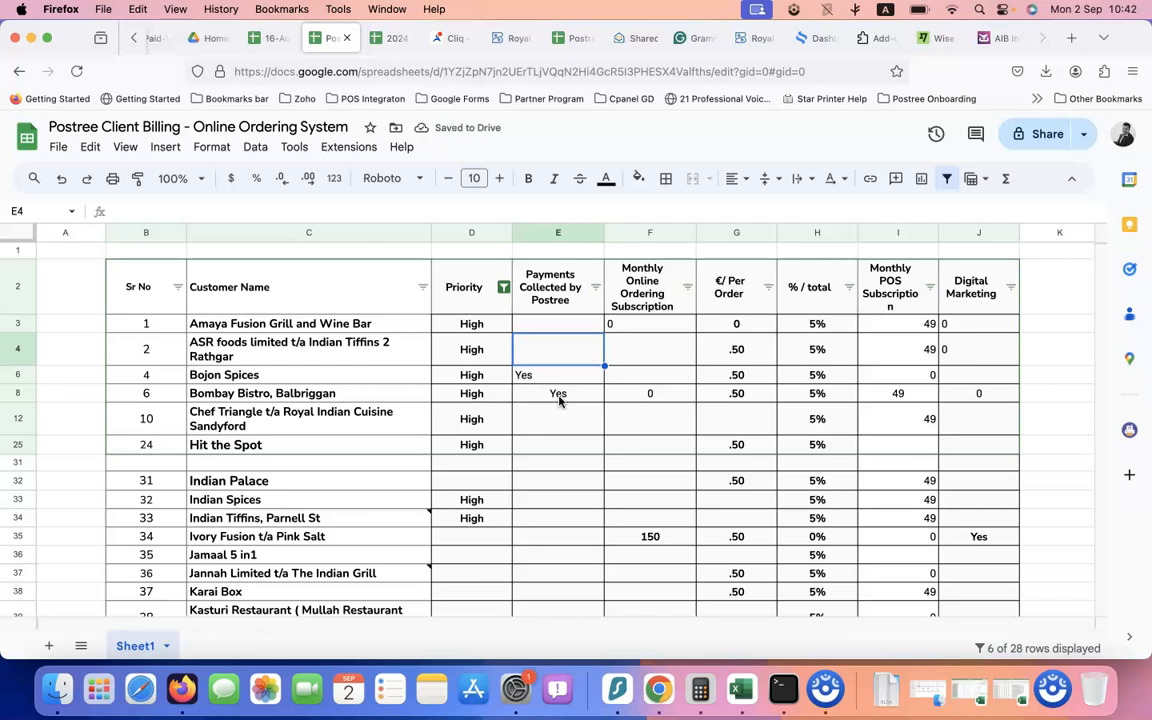
{"action": "key", "text": "Down"}
{"action": "key", "text": "Down"}
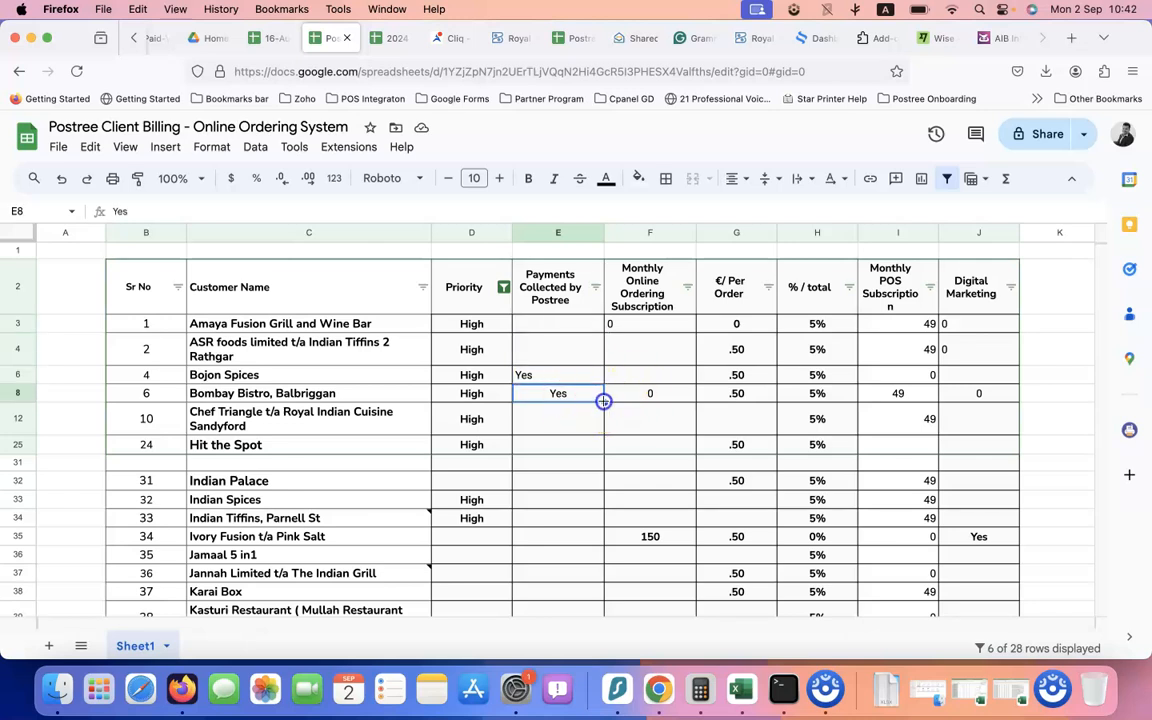
{"action": "left_click_drag", "start_coordinate": [597, 319], "coordinate": [598, 321]}
{"action": "left_click", "coordinate": [588, 381]}
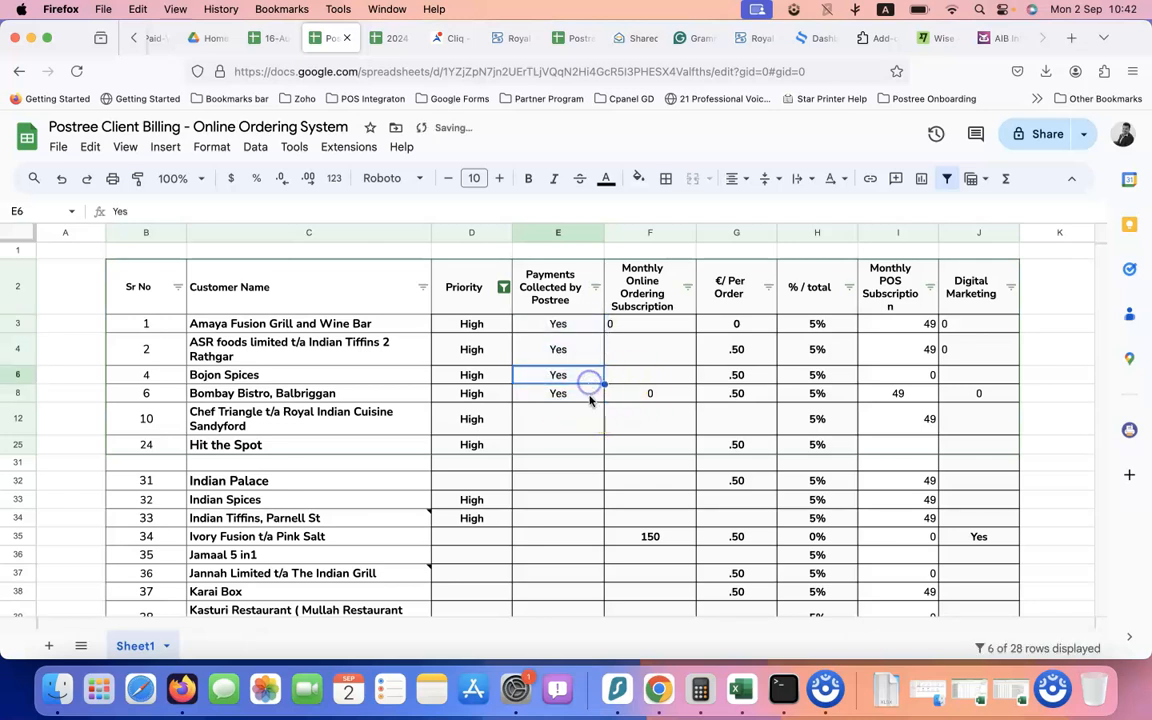
{"action": "left_click", "coordinate": [572, 424]}
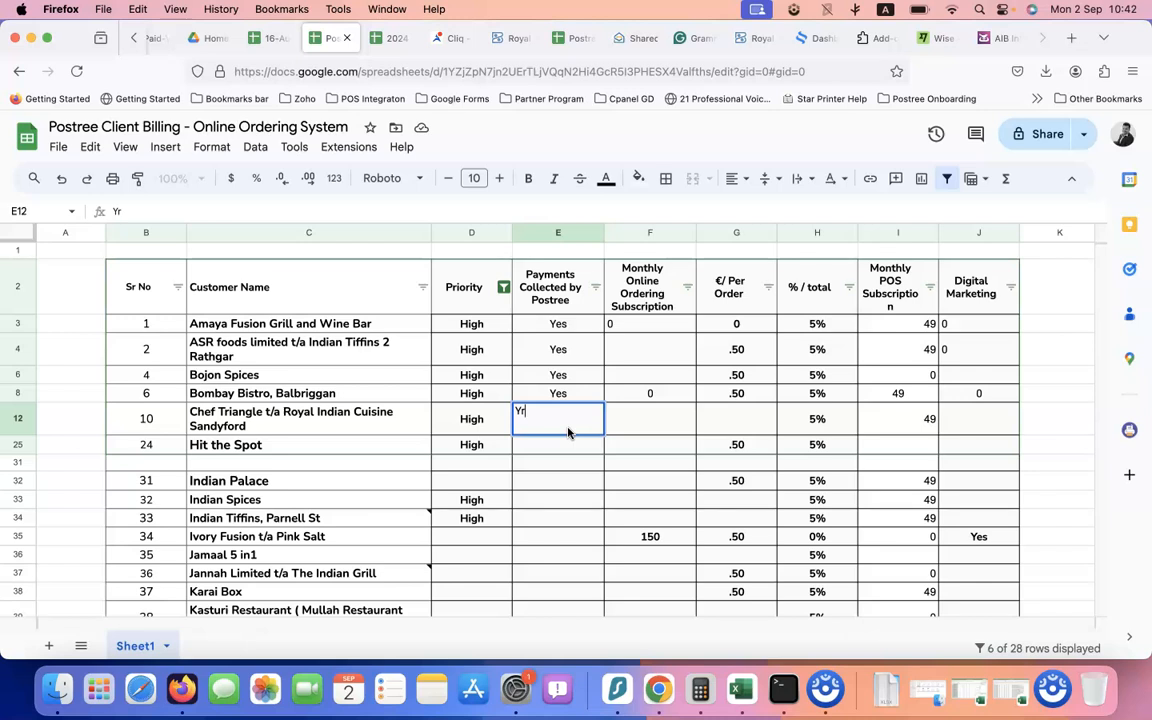
{"action": "left_click", "coordinate": [567, 457]}
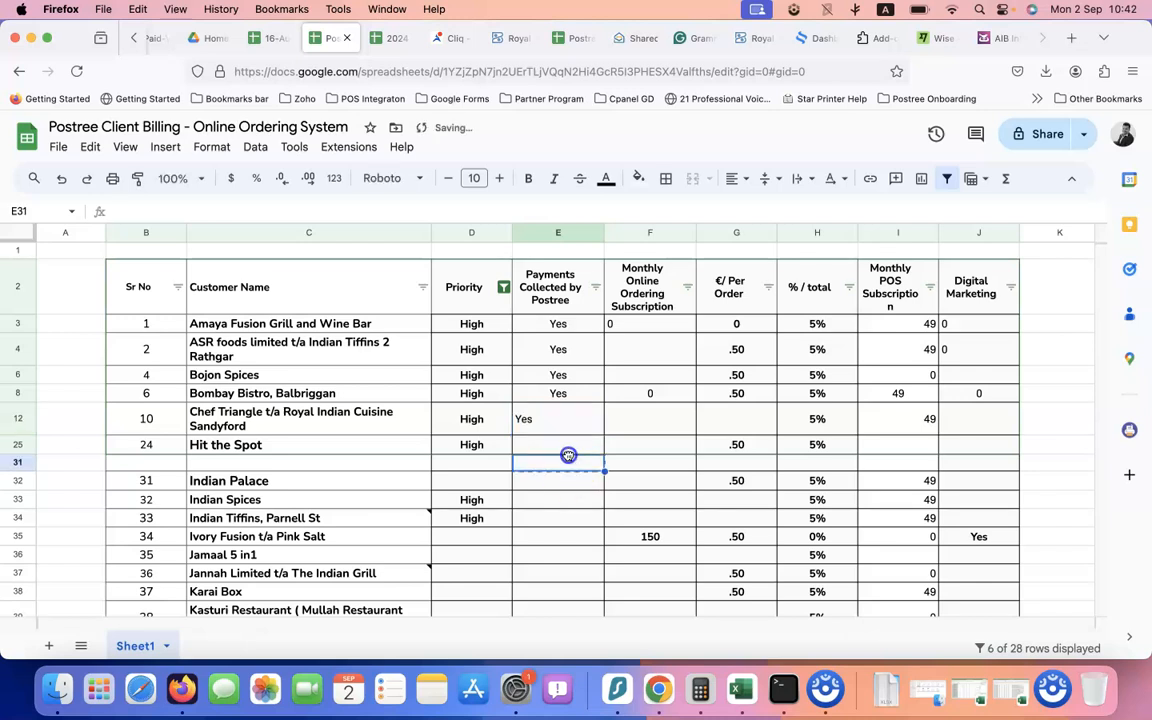
{"action": "left_click", "coordinate": [581, 442]}
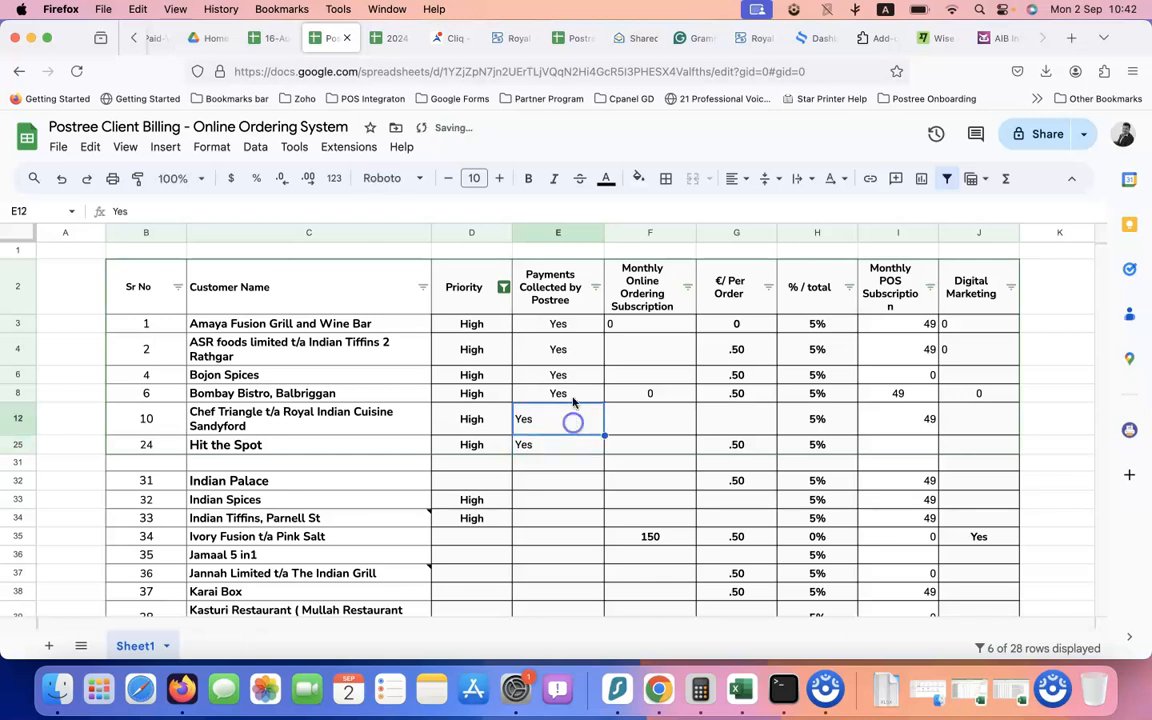
Centre the Yes values in E3:E25 and widen column I
{"action": "left_click_drag", "start_coordinate": [562, 323], "coordinate": [570, 450]}
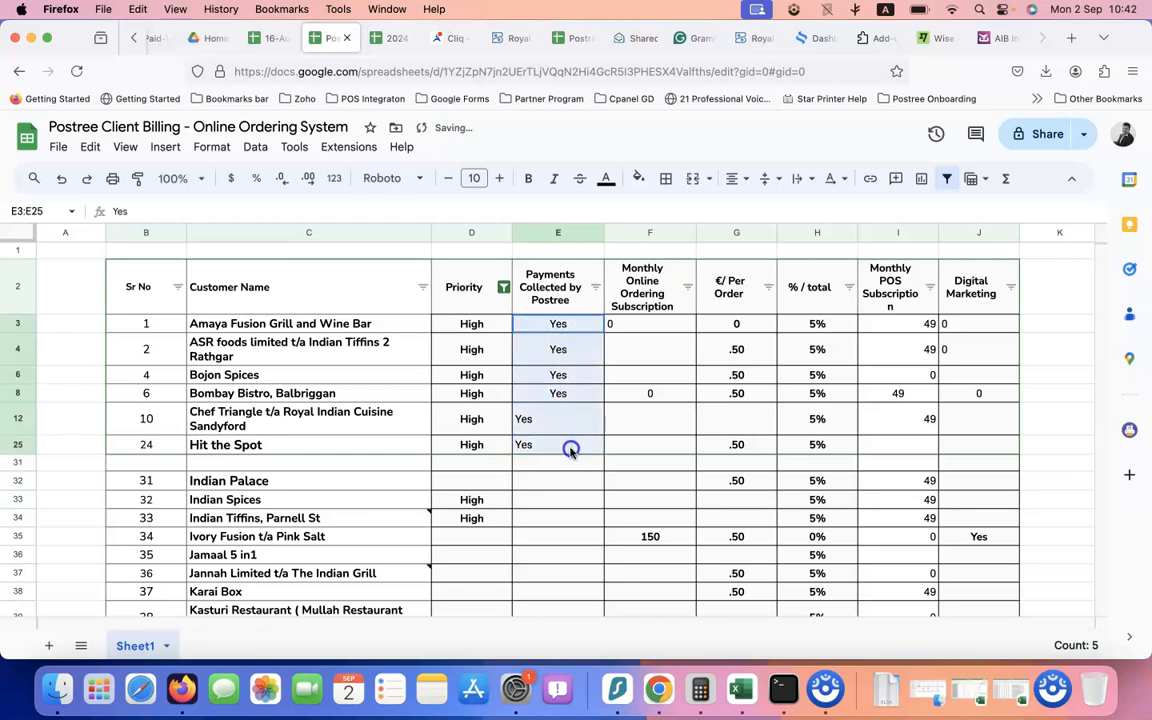
{"action": "left_click", "coordinate": [734, 175]}
{"action": "left_click", "coordinate": [760, 213]}
{"action": "left_click", "coordinate": [558, 350]}
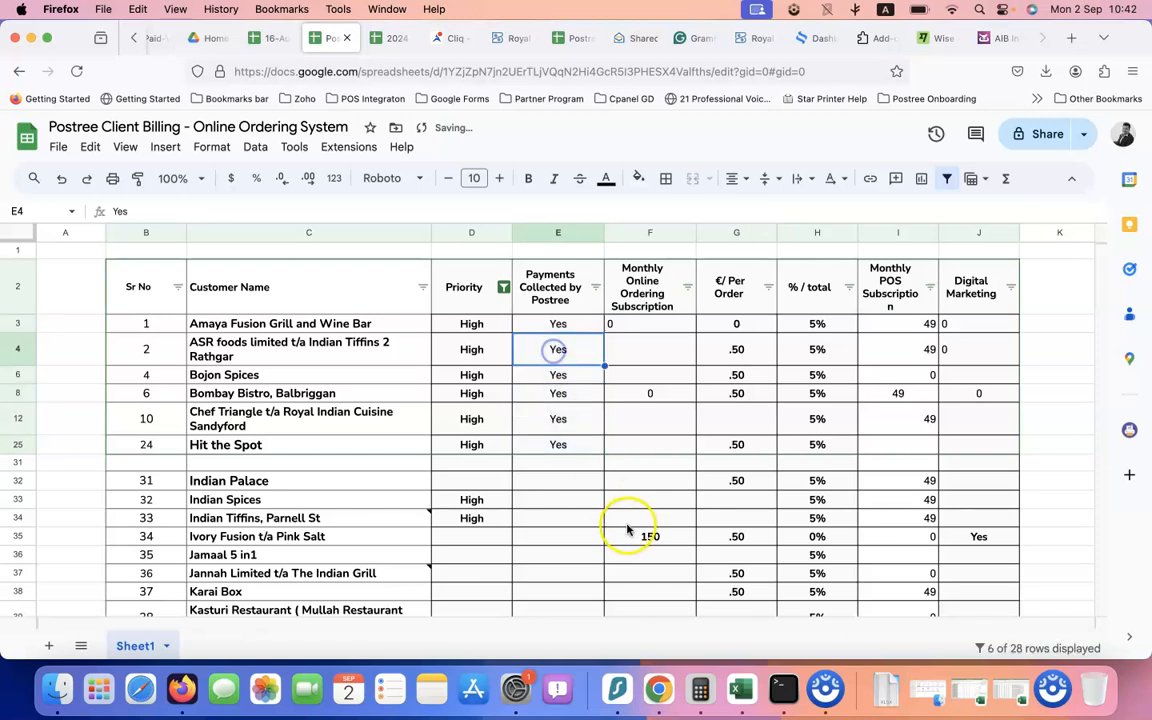
{"action": "left_click", "coordinate": [924, 324]}
{"action": "left_click_drag", "start_coordinate": [938, 232], "coordinate": [949, 232]}
Right-align the Monthly POS Subscription amounts in I3:I34
{"action": "left_click", "coordinate": [912, 233]}
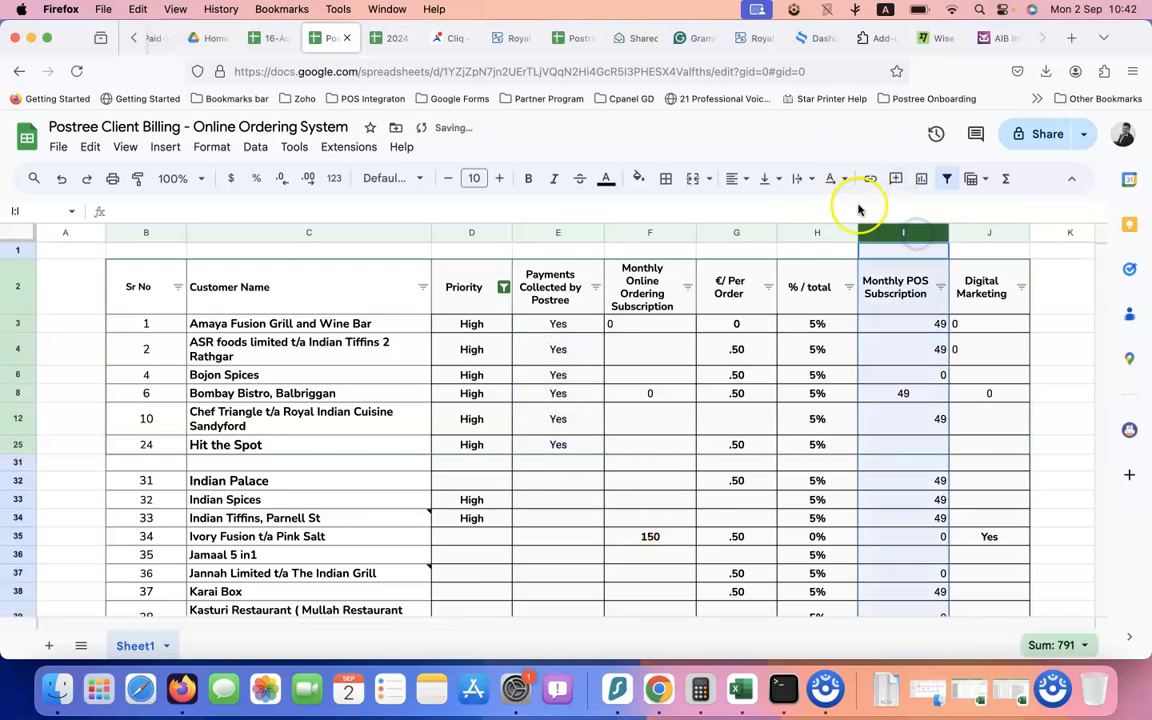
{"action": "left_click_drag", "start_coordinate": [891, 334], "coordinate": [880, 516]}
{"action": "left_click", "coordinate": [737, 178]}
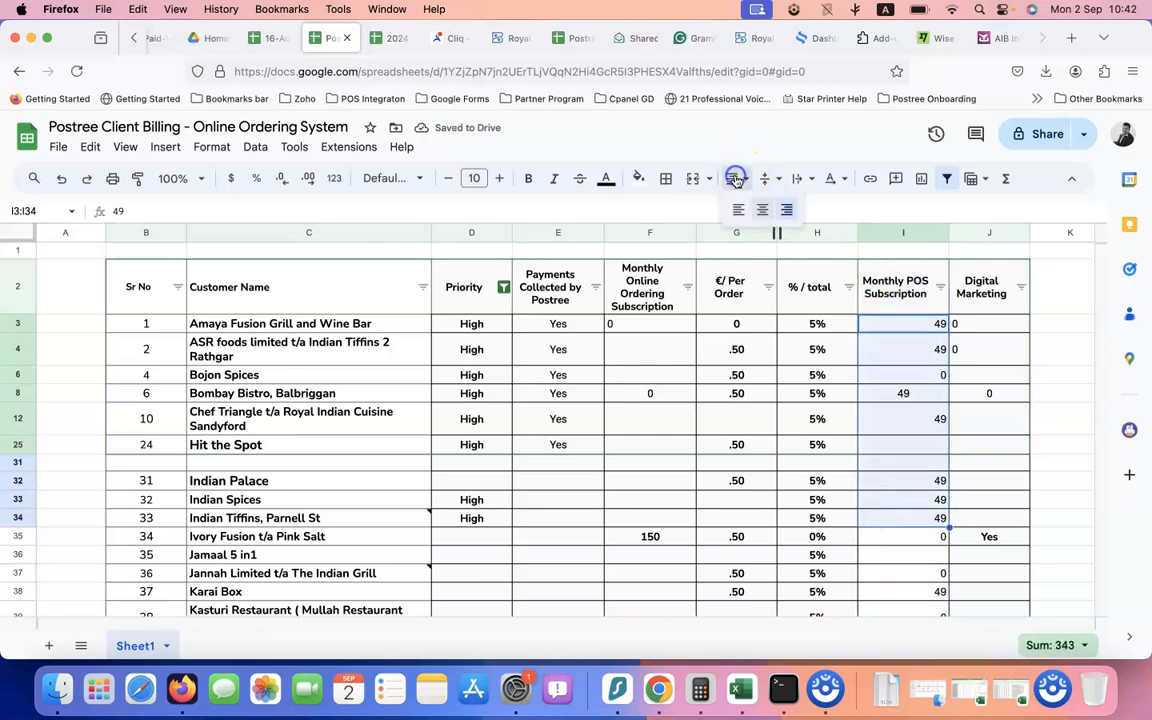
{"action": "left_click", "coordinate": [783, 204]}
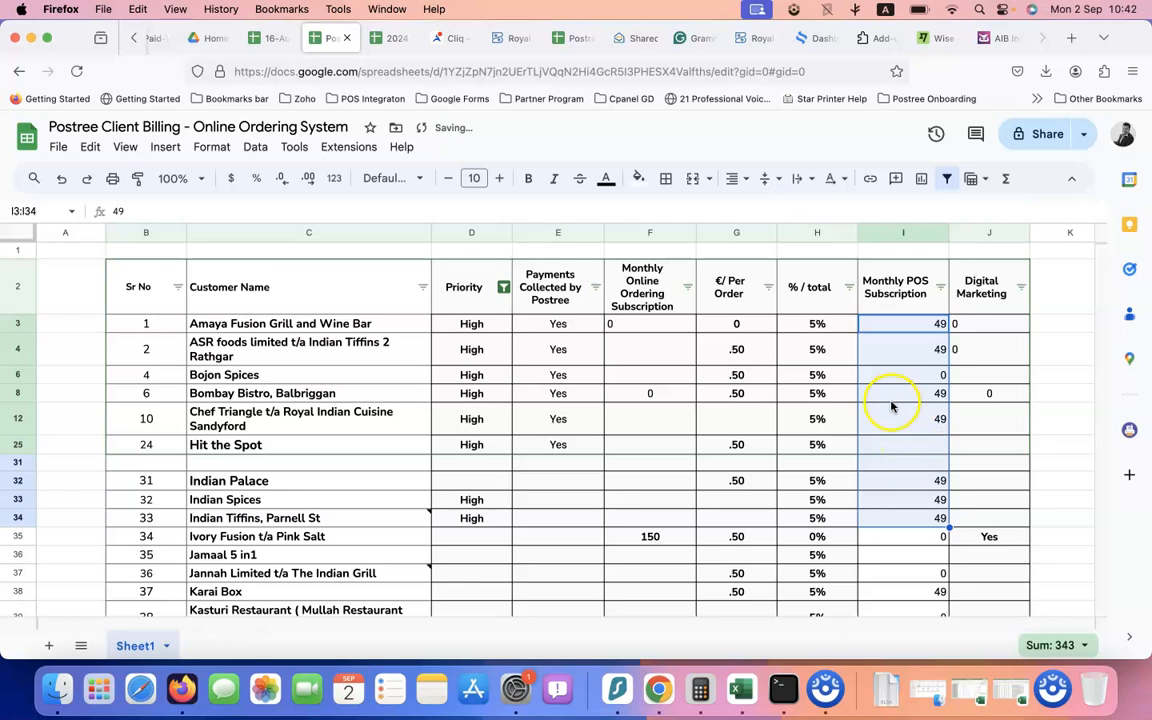
Format I3:I38 as euro currency, e.g. €49.00 and €0.00
{"action": "left_click", "coordinate": [890, 325]}
{"action": "left_click_drag", "start_coordinate": [890, 326], "coordinate": [913, 588]}
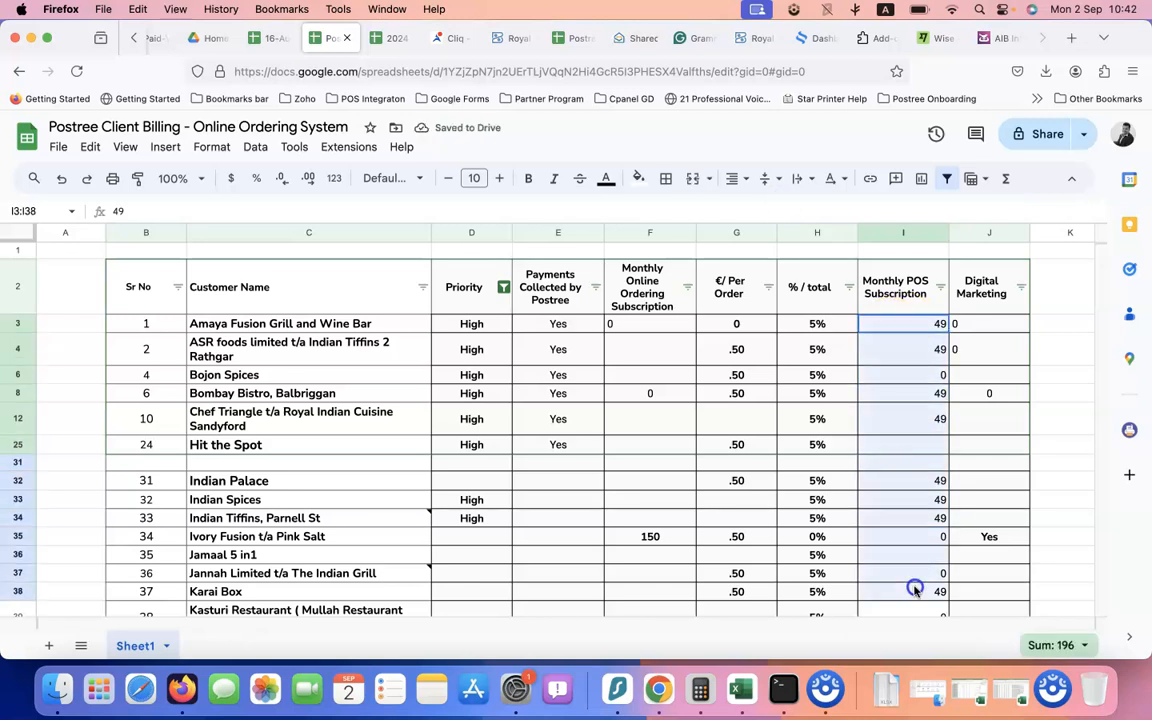
{"action": "left_click", "coordinate": [254, 147]}
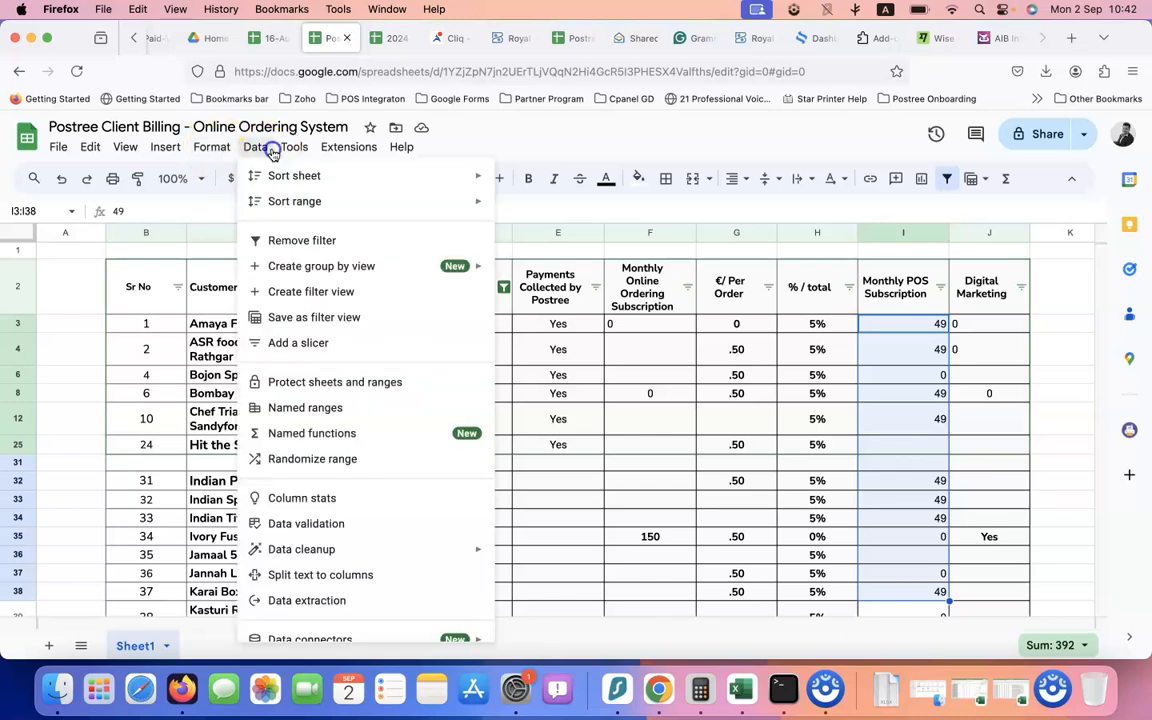
{"action": "left_click", "coordinate": [254, 147]}
{"action": "left_click", "coordinate": [256, 147]}
{"action": "left_click", "coordinate": [212, 147]}
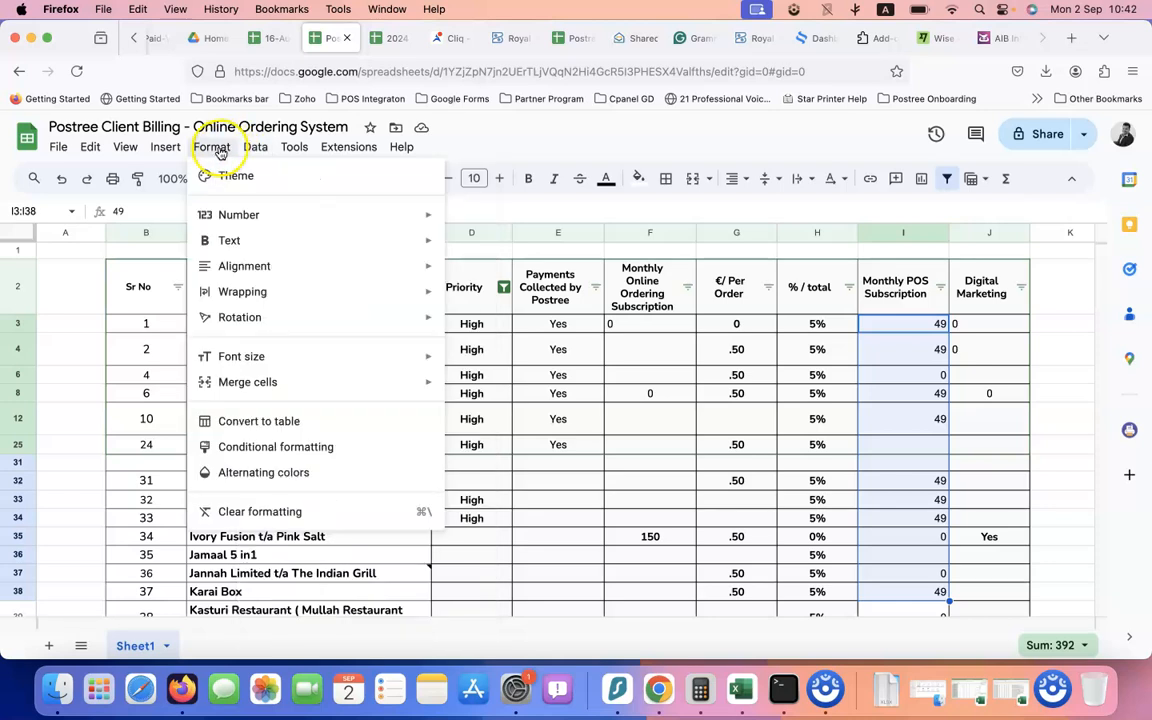
{"action": "mouse_move", "coordinate": [404, 240]}
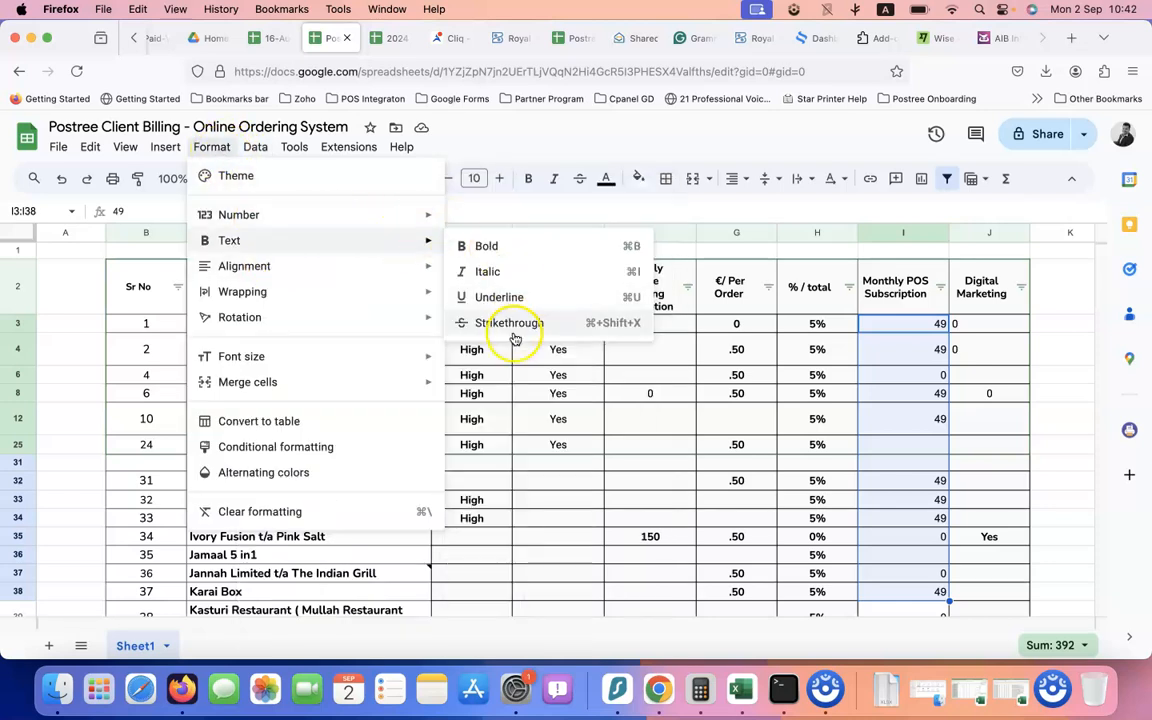
{"action": "mouse_move", "coordinate": [390, 218]}
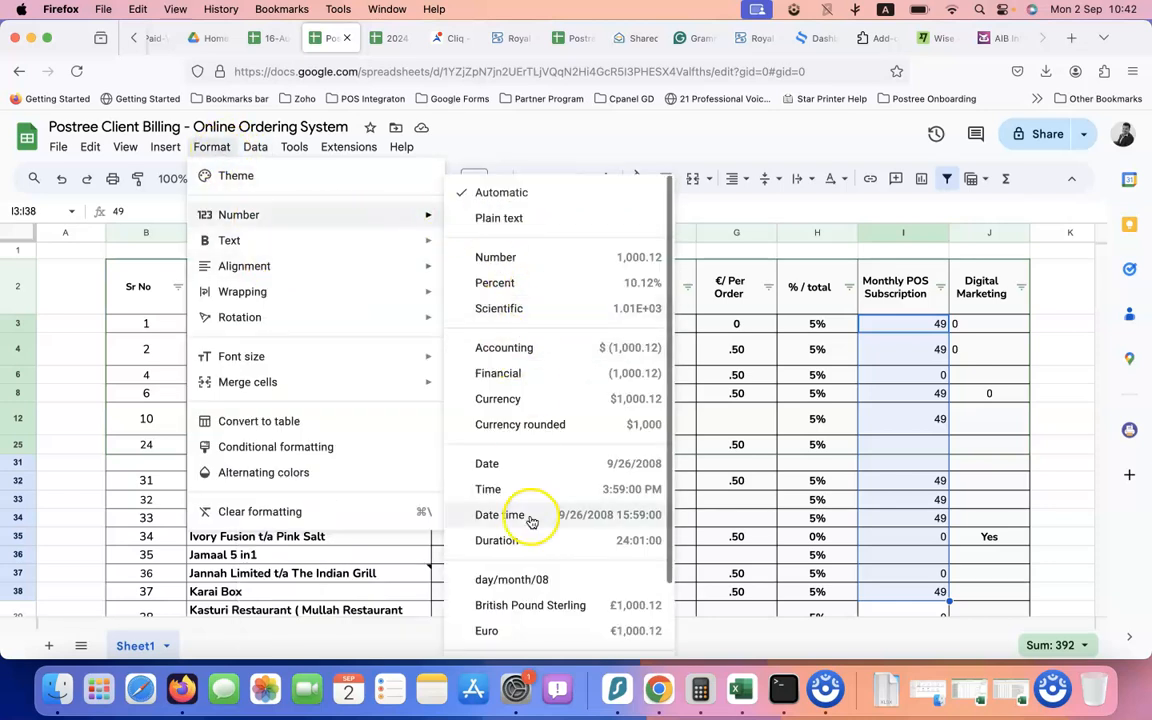
{"action": "left_click", "coordinate": [514, 628]}
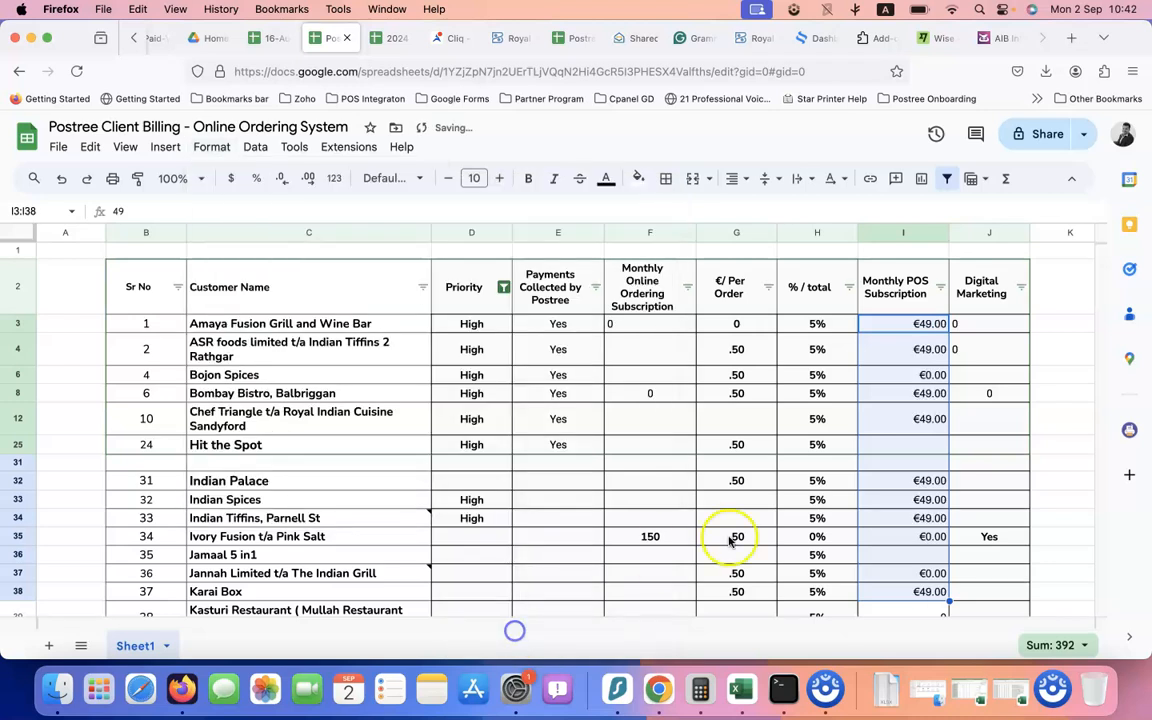
{"action": "left_click", "coordinate": [864, 462]}
Format the online ordering amounts F3:F35 as euros and right-align them
{"action": "left_click_drag", "start_coordinate": [647, 332], "coordinate": [651, 530]}
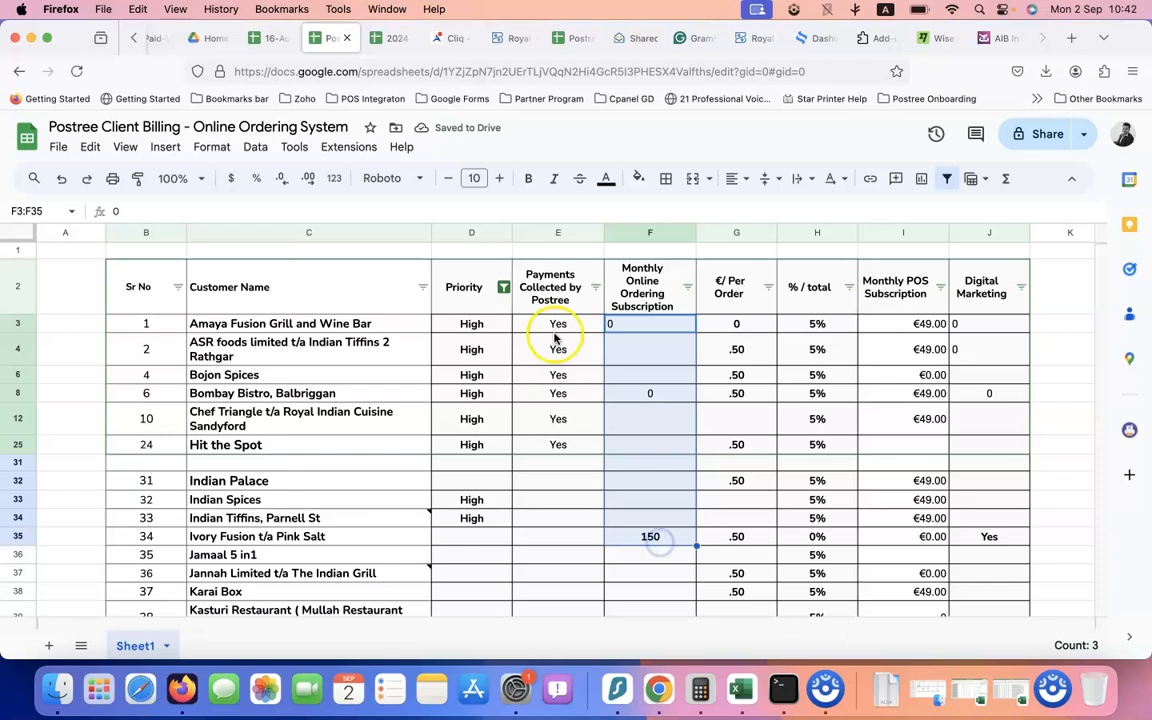
{"action": "left_click", "coordinate": [256, 147]}
{"action": "mouse_move", "coordinate": [215, 150]}
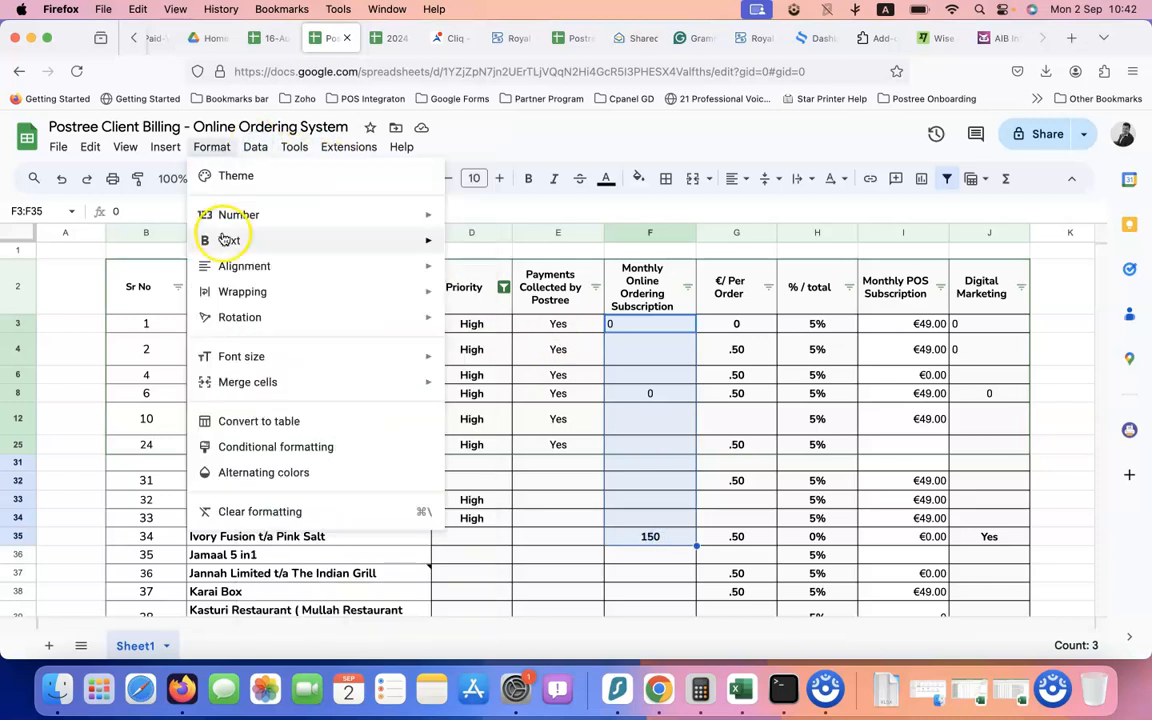
{"action": "mouse_move", "coordinate": [249, 216]}
{"action": "left_click", "coordinate": [521, 631]}
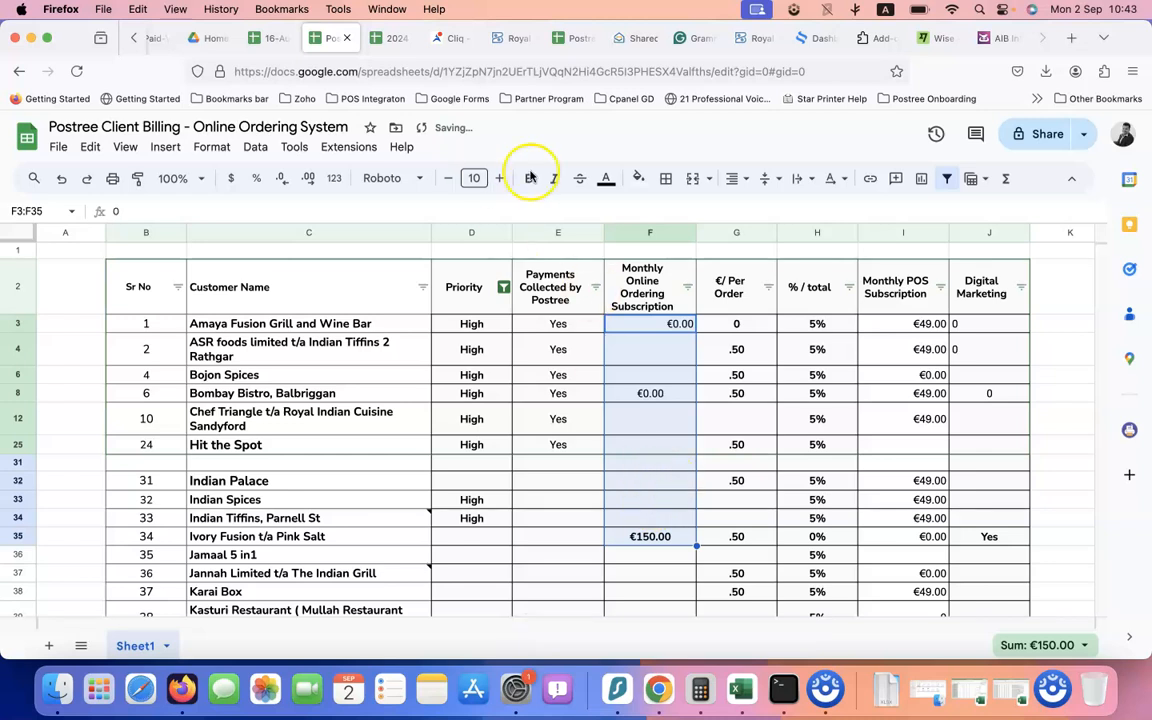
{"action": "left_click", "coordinate": [733, 178]}
{"action": "left_click", "coordinate": [787, 213]}
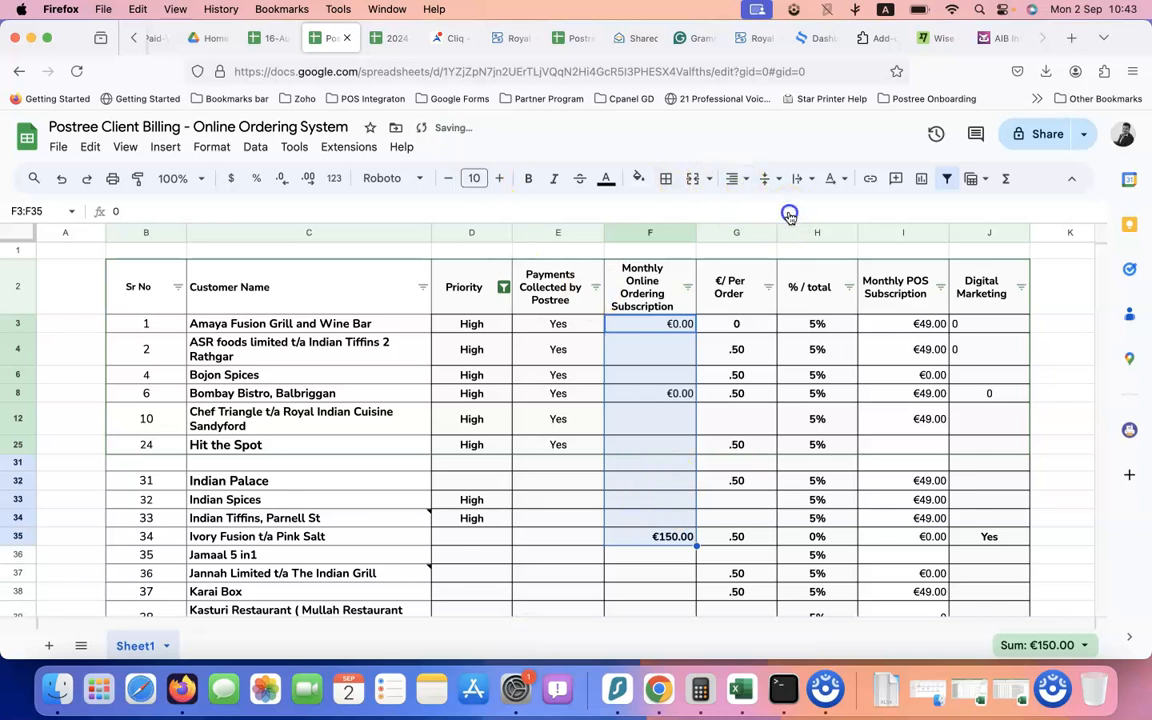
{"action": "left_click", "coordinate": [618, 460]}
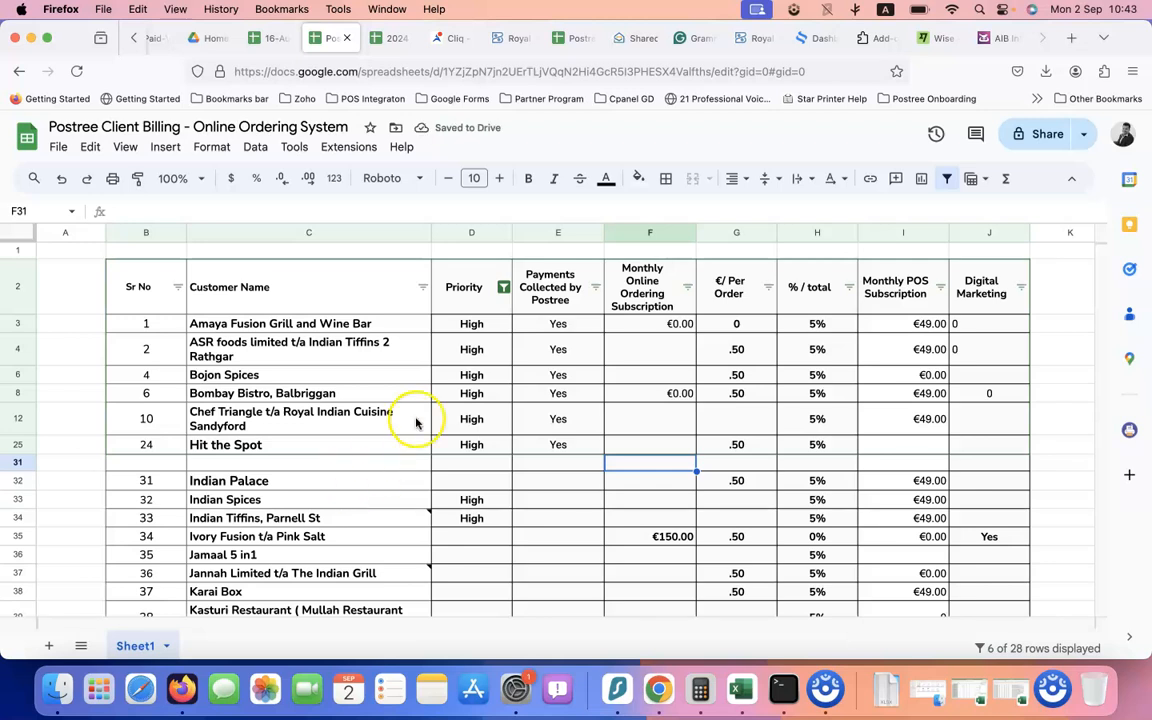
Review Bombay Bistro, Balbriggan's row from the customer name to payment cell E8
{"action": "left_click", "coordinate": [255, 393]}
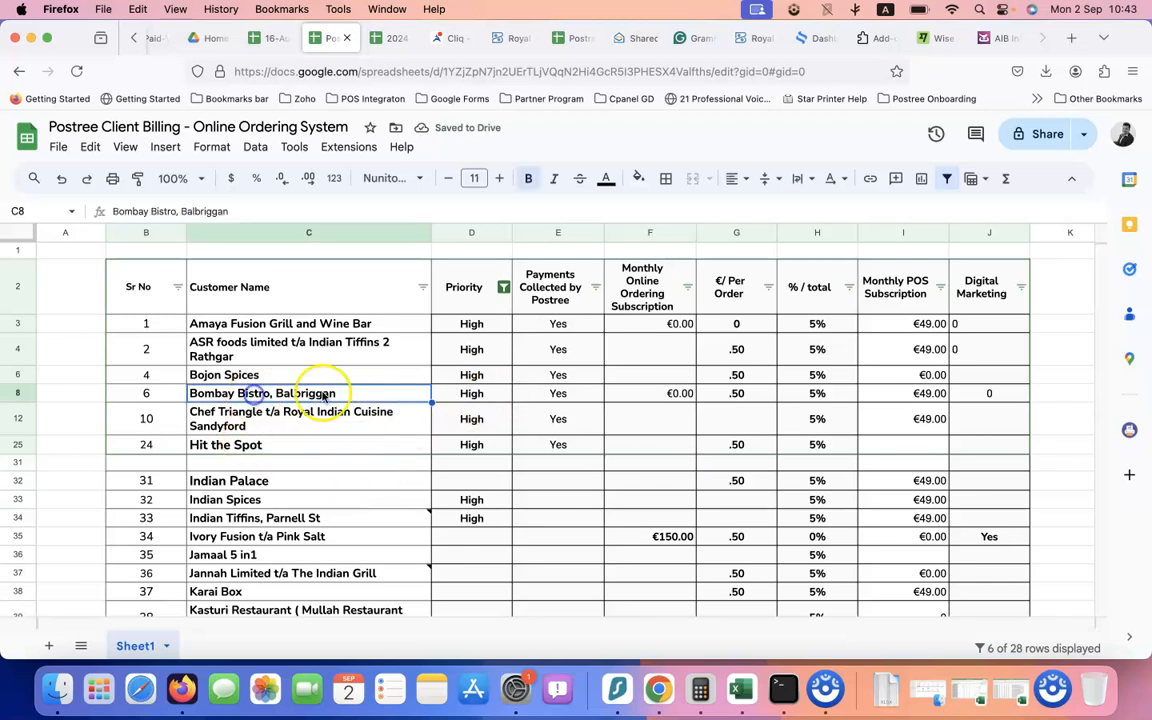
{"action": "left_click_drag", "start_coordinate": [532, 393], "coordinate": [368, 383]}
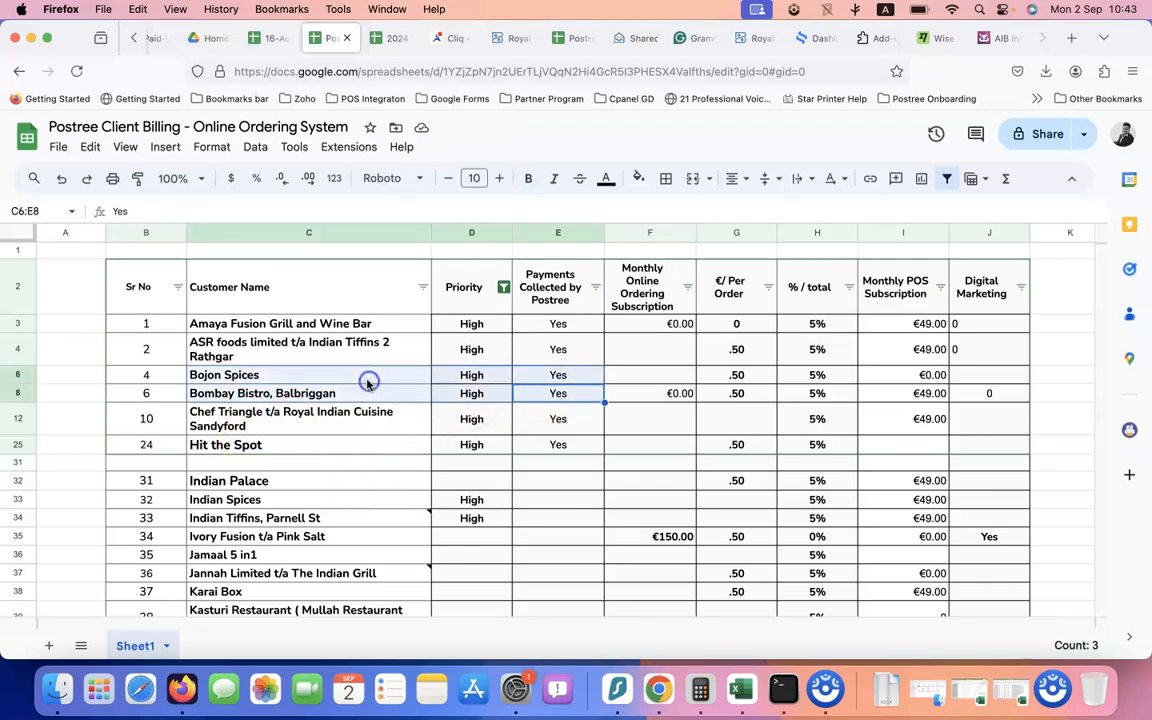
{"action": "left_click", "coordinate": [334, 393]}
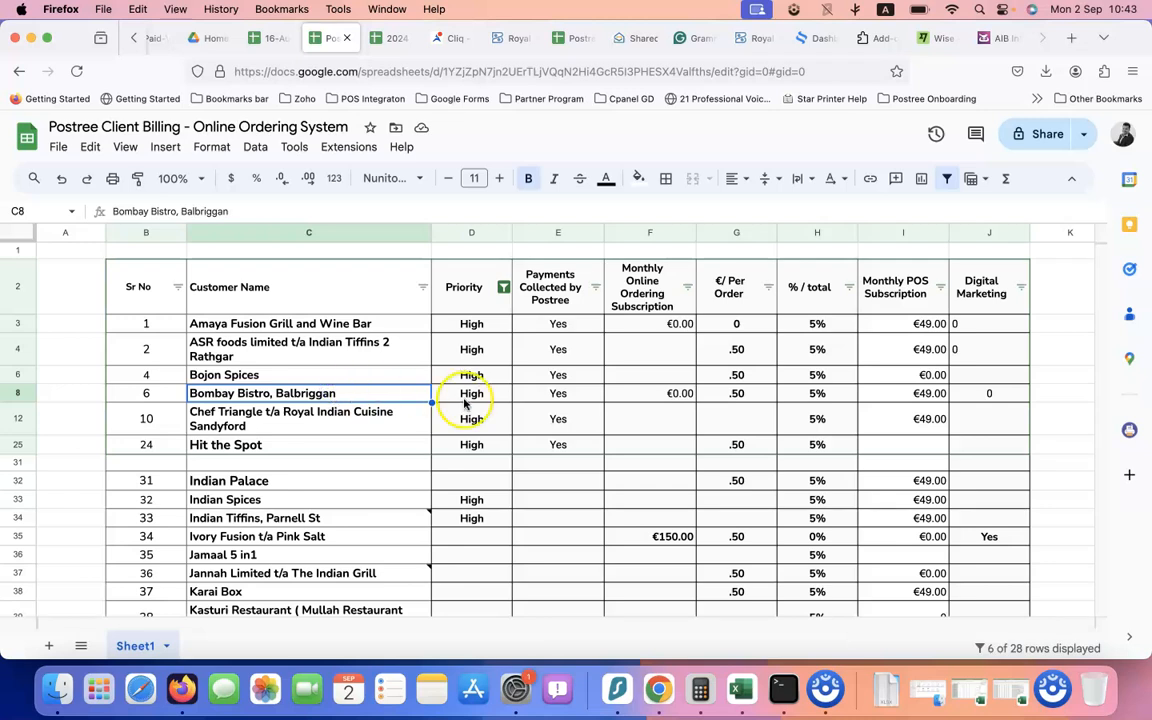
{"action": "left_click", "coordinate": [564, 392]}
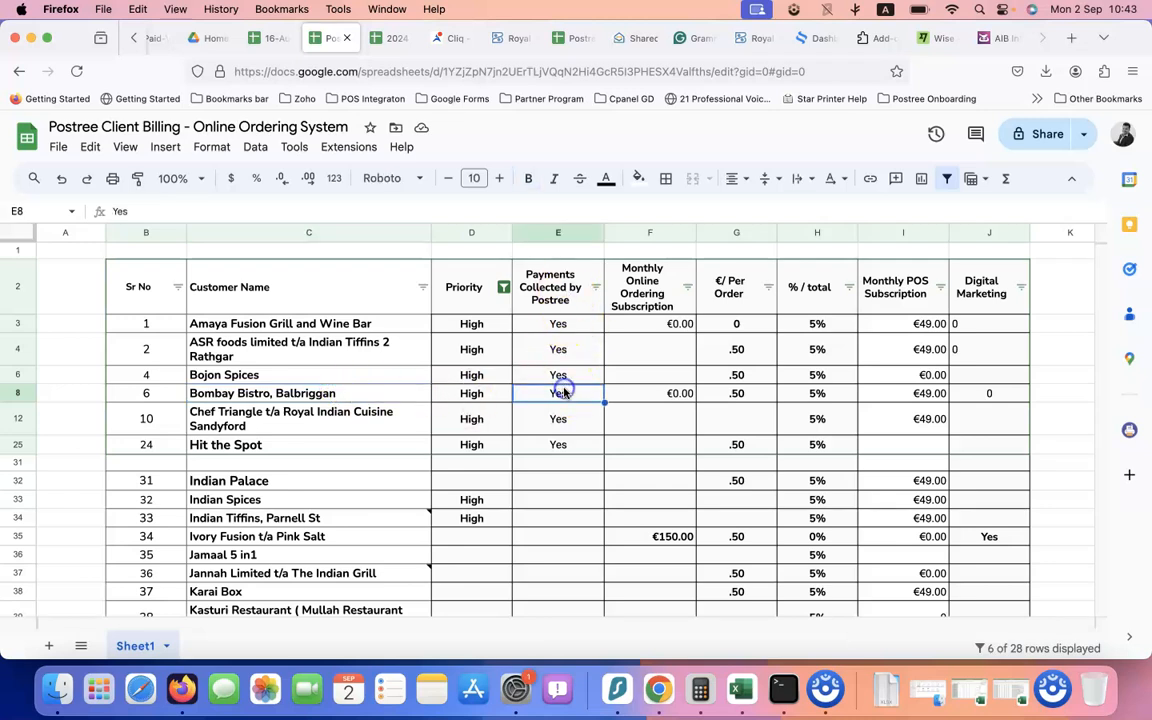
{"action": "left_click", "coordinate": [386, 397]}
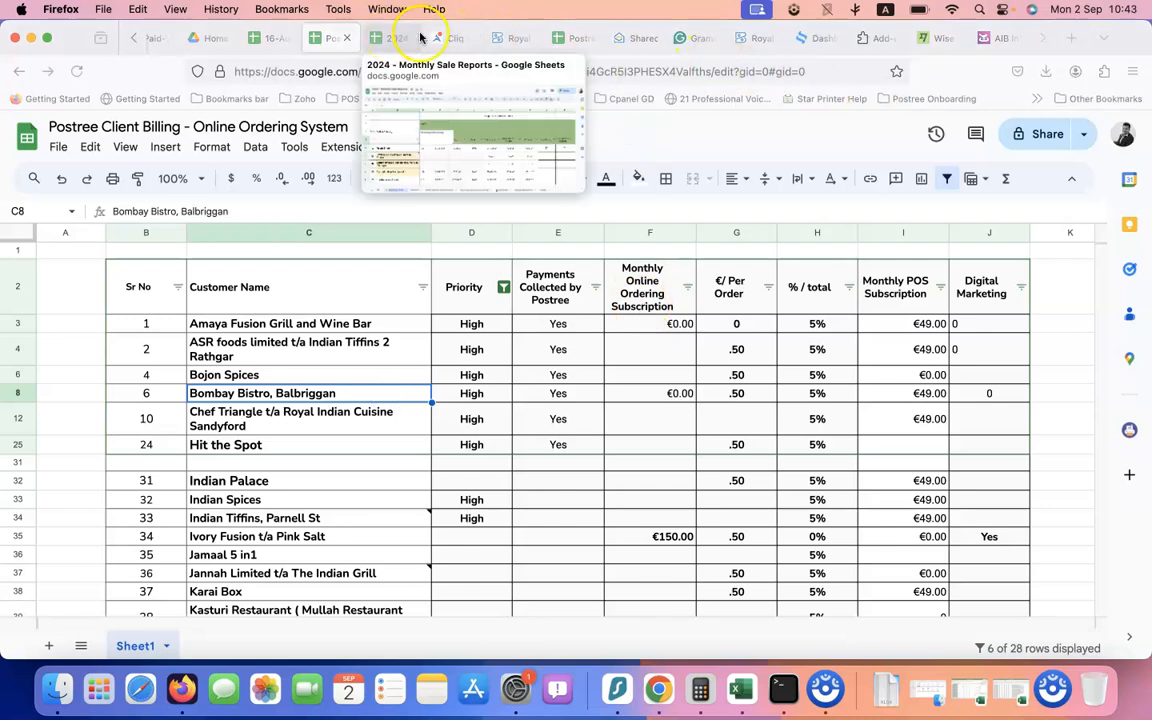
Switch to the 16-Aug to 31-Aug sales spreadsheet, glance at its data sheet, and return to Summary
{"action": "left_click", "coordinate": [272, 40]}
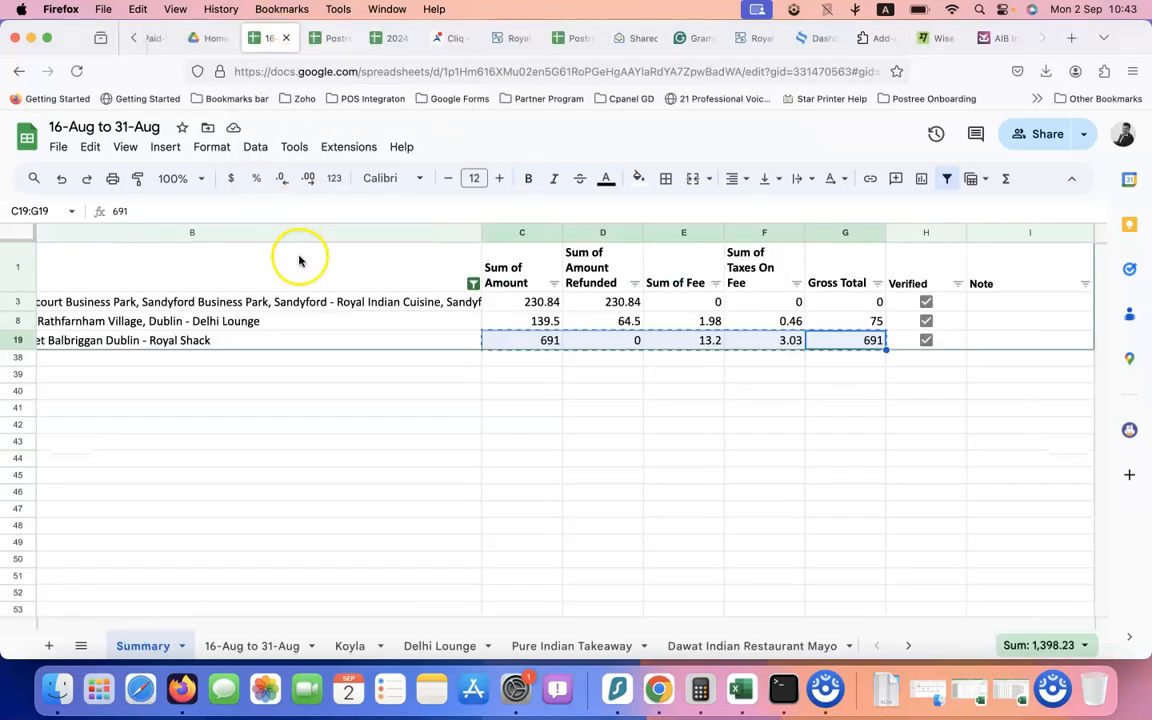
{"action": "scroll", "coordinate": [283, 347], "scroll_direction": "left", "scroll_amount": 5}
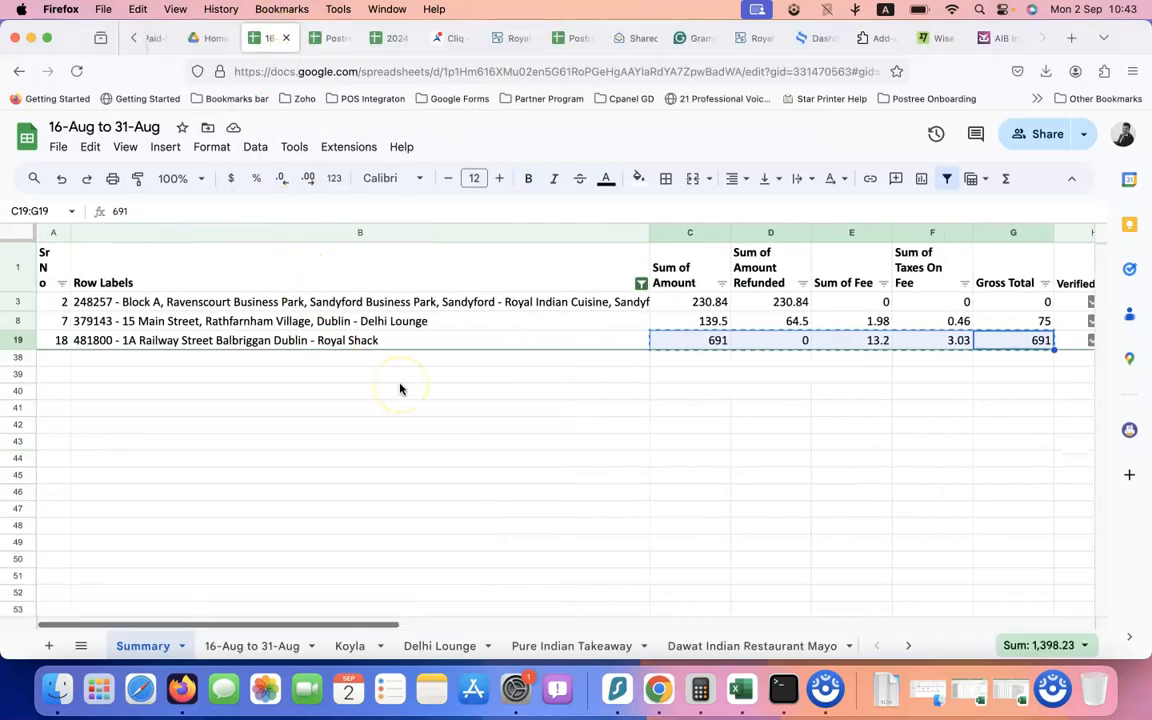
{"action": "left_click", "coordinate": [222, 646]}
{"action": "scroll", "coordinate": [352, 388], "scroll_direction": "down", "scroll_amount": 3}
{"action": "scroll", "coordinate": [352, 388], "scroll_direction": "up", "scroll_amount": 5}
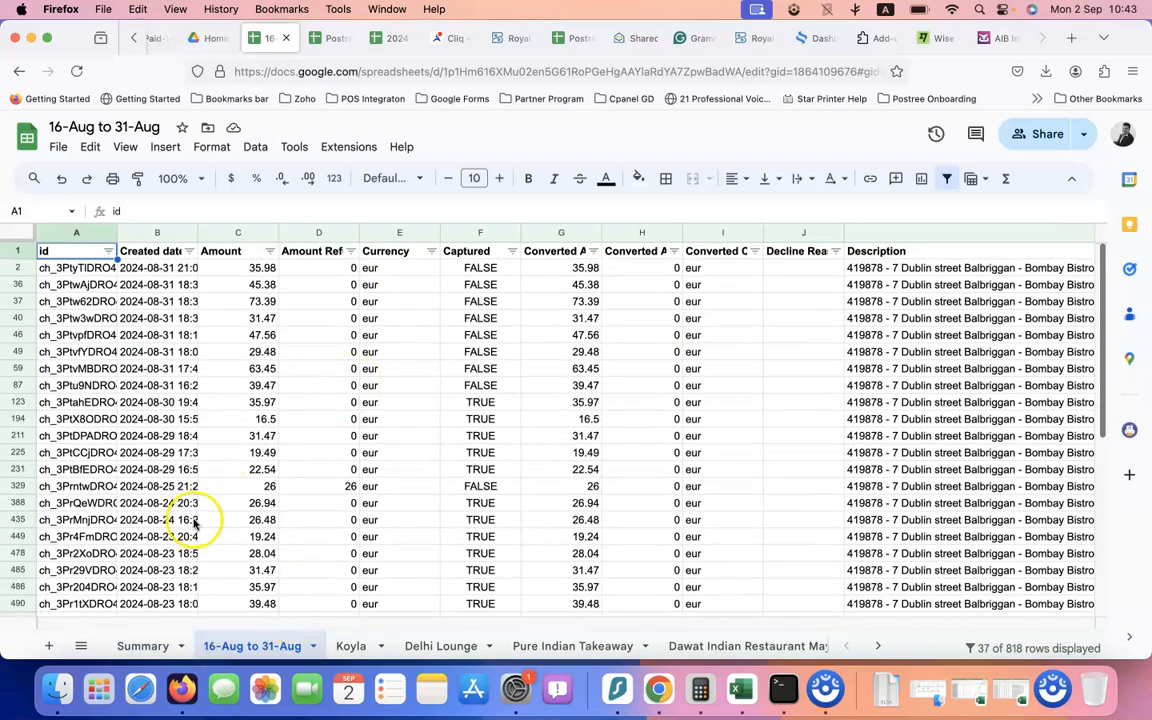
{"action": "left_click", "coordinate": [143, 646]}
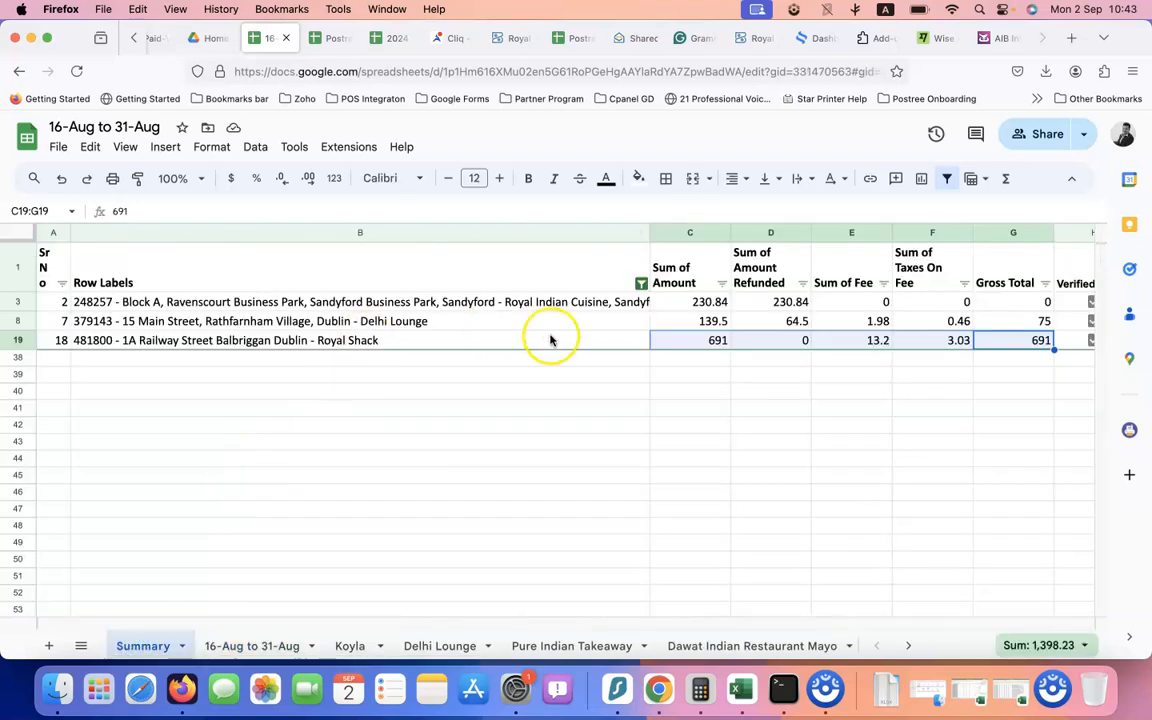
Choose Select all in the Row Labels filter so every location row shows
{"action": "left_click", "coordinate": [638, 284]}
{"action": "left_click", "coordinate": [640, 284]}
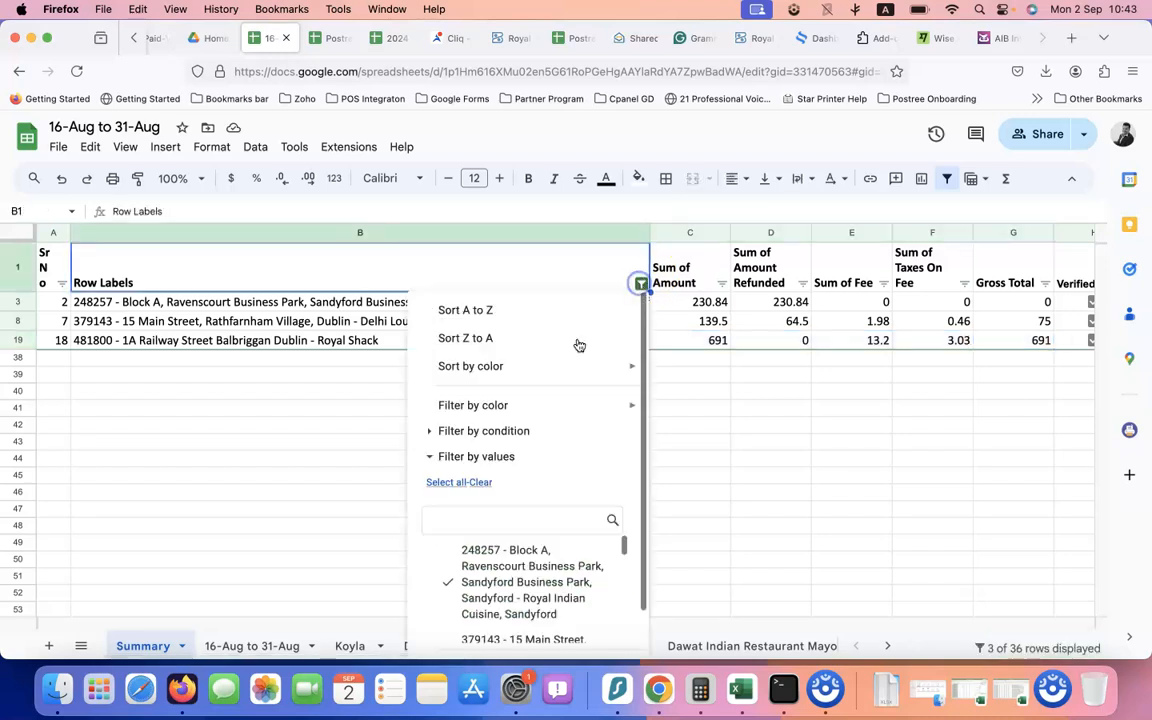
{"action": "left_click", "coordinate": [447, 482]}
{"action": "scroll", "coordinate": [540, 509], "scroll_direction": "down", "scroll_amount": 2}
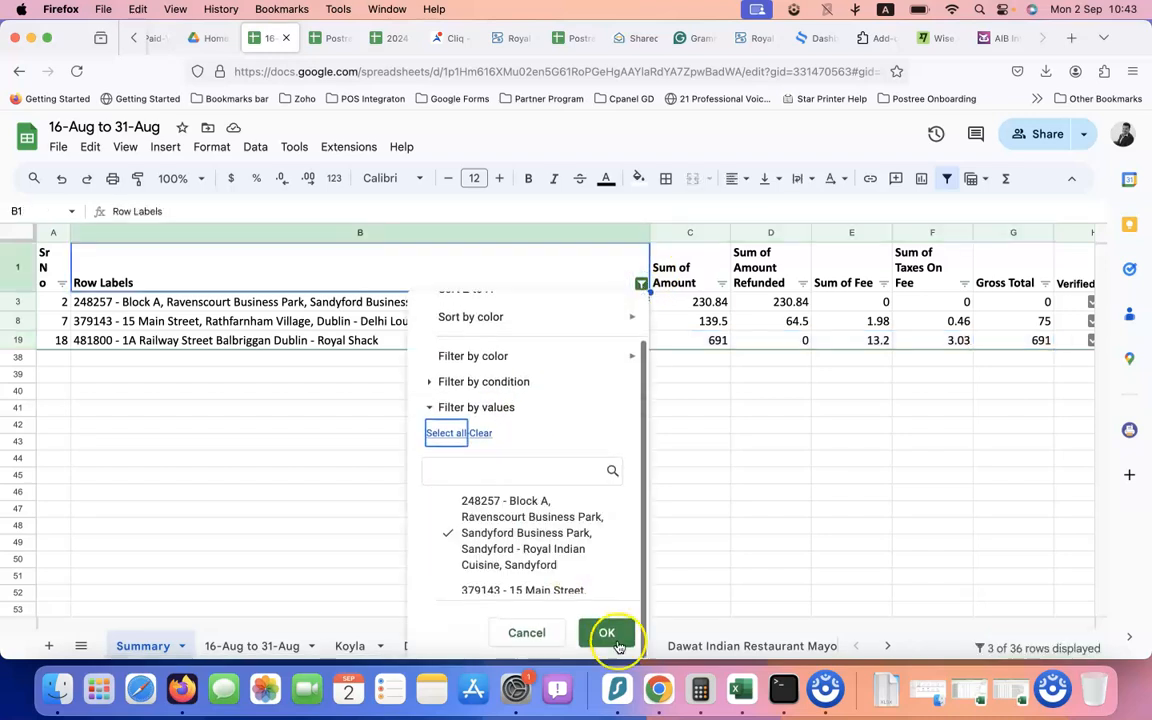
{"action": "left_click", "coordinate": [615, 634]}
{"action": "scroll", "coordinate": [663, 424], "scroll_direction": "right", "scroll_amount": 6}
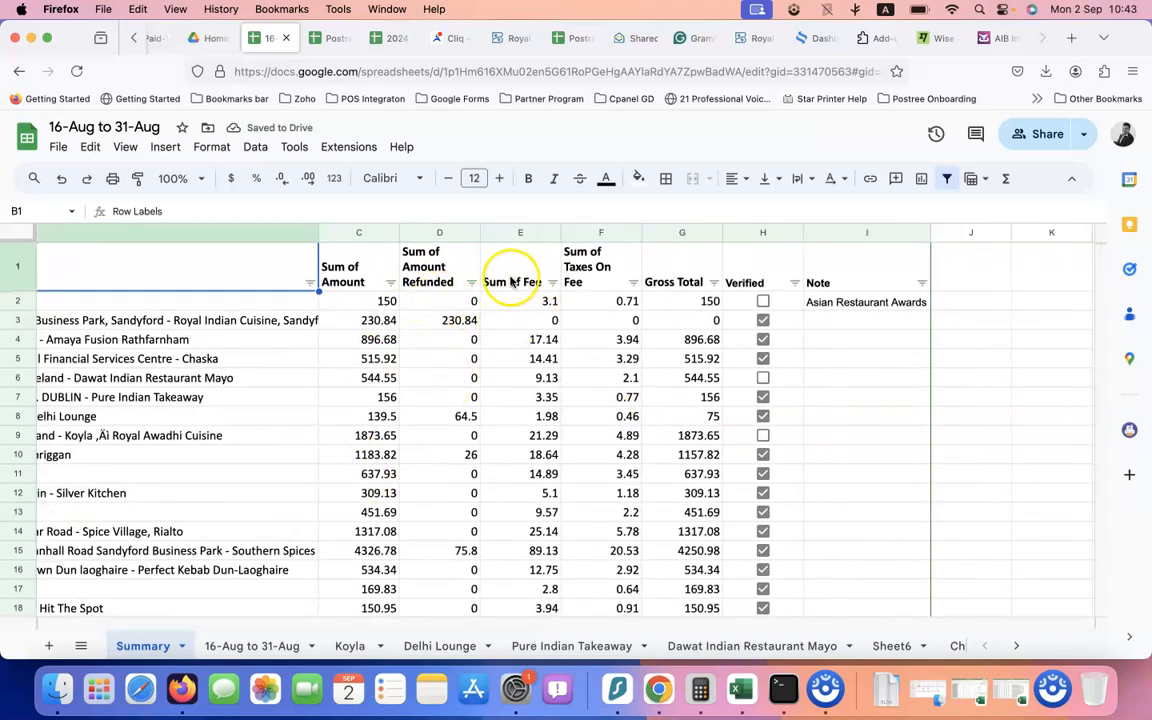
Format the Summary figures C2:G37, Sum of Amount through Gross Total, as euros
{"action": "left_click_drag", "start_coordinate": [386, 301], "coordinate": [707, 478]}
{"action": "scroll", "coordinate": [703, 441], "scroll_direction": "up", "scroll_amount": 10}
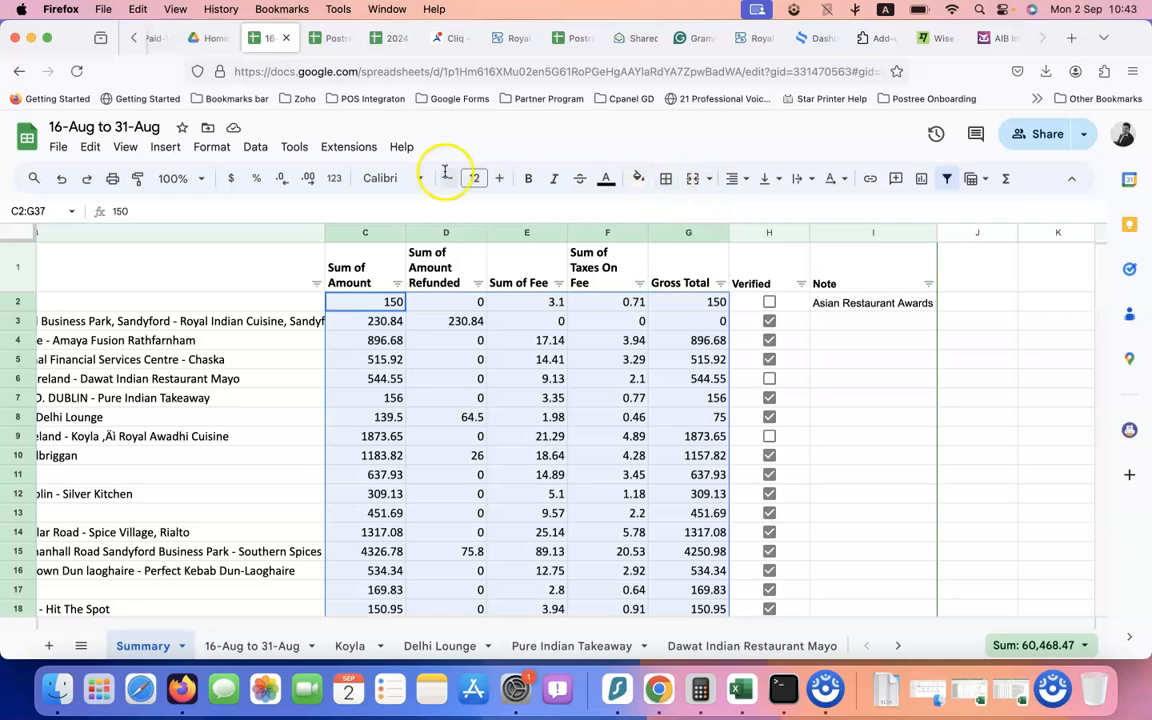
{"action": "left_click", "coordinate": [212, 147]}
{"action": "mouse_move", "coordinate": [259, 224]}
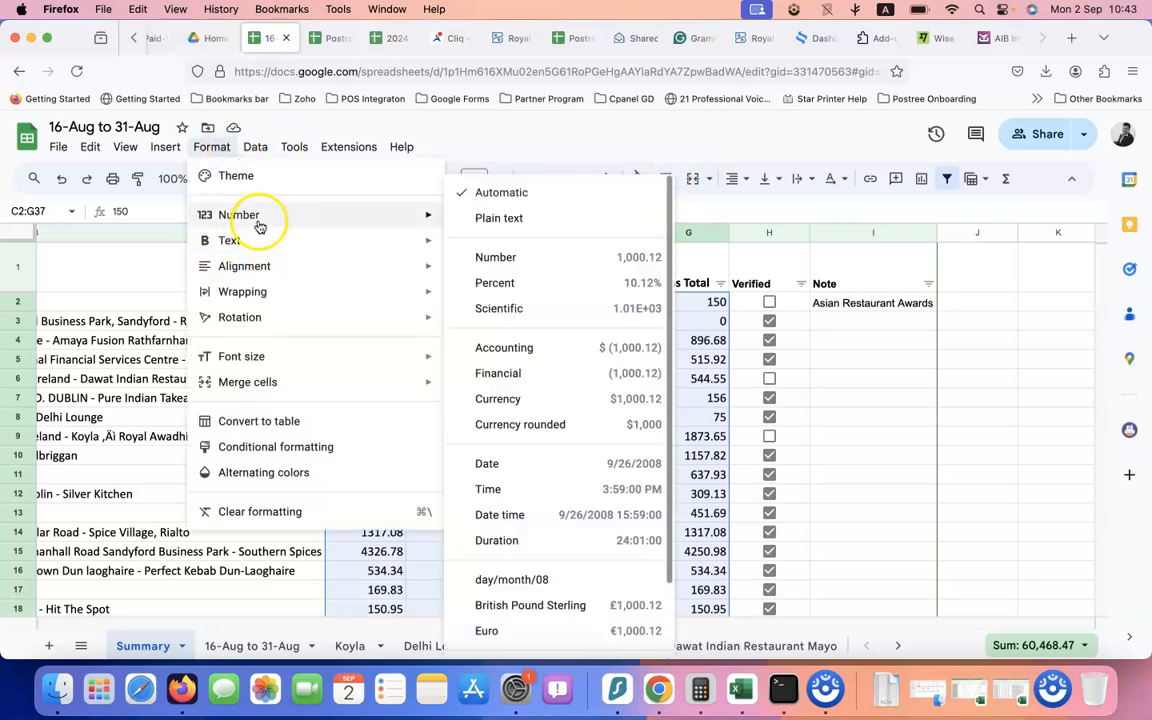
{"action": "left_click", "coordinate": [510, 632]}
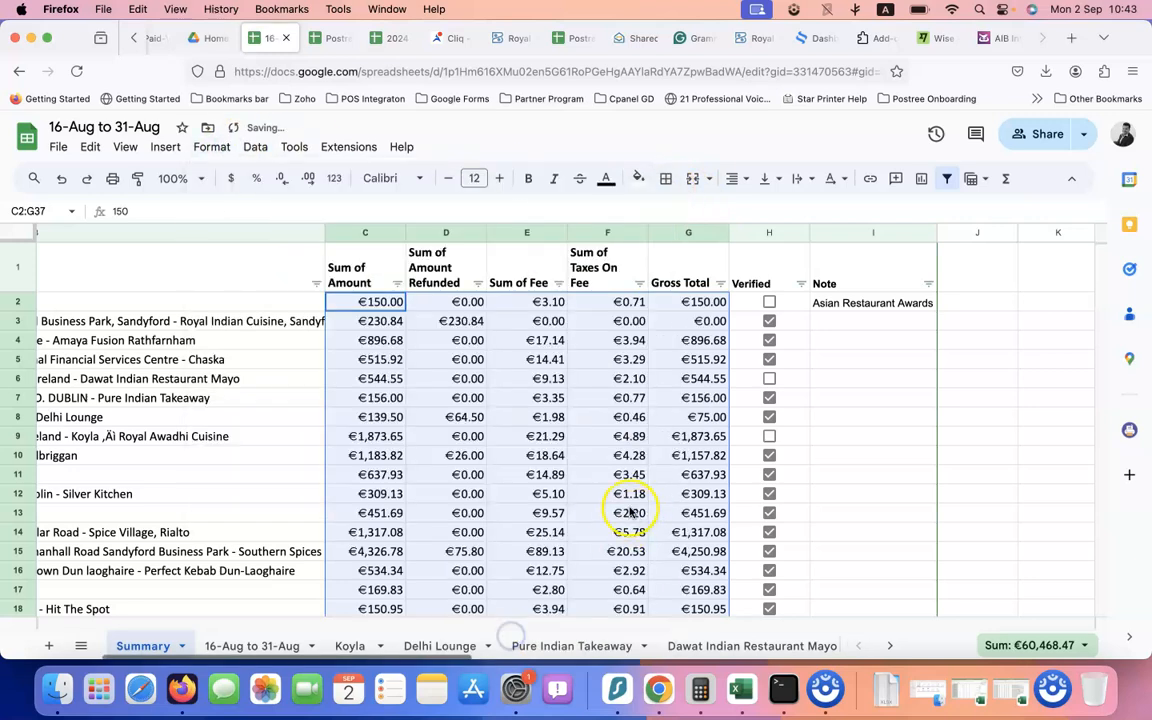
{"action": "scroll", "coordinate": [512, 480], "scroll_direction": "left", "scroll_amount": 4}
{"action": "scroll", "coordinate": [515, 487], "scroll_direction": "left", "scroll_amount": 3}
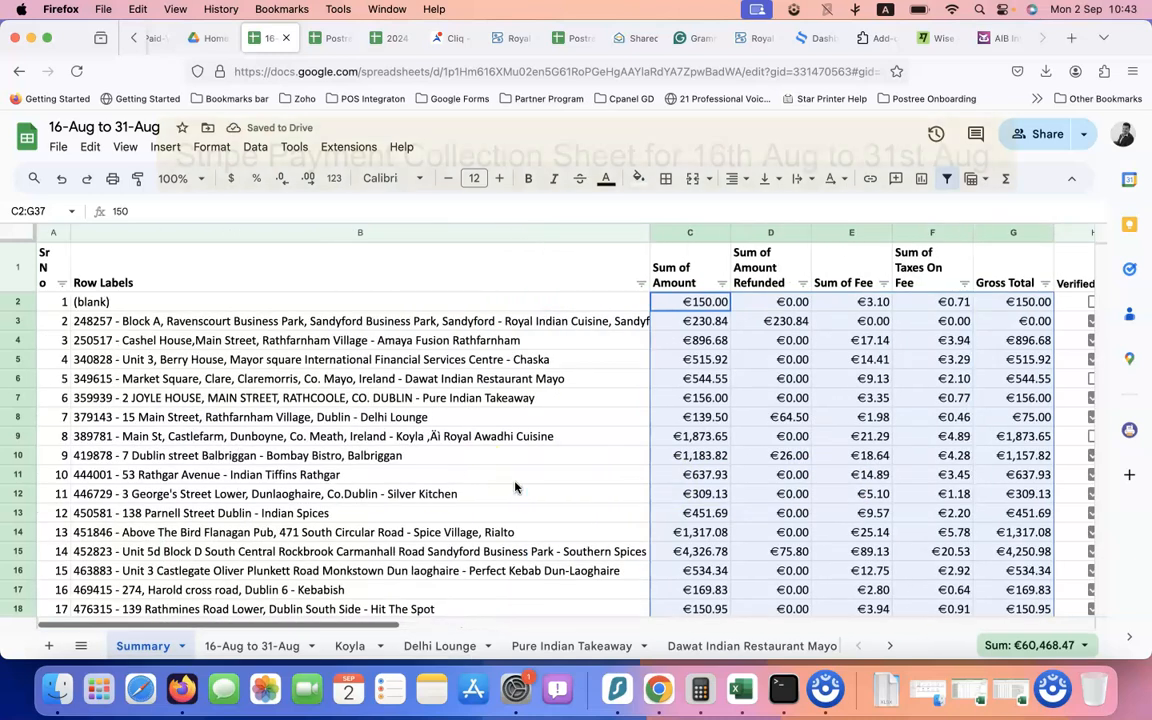
Select A1:I37 and apply grey All borders to the whole Summary table
{"action": "left_click", "coordinate": [50, 263]}
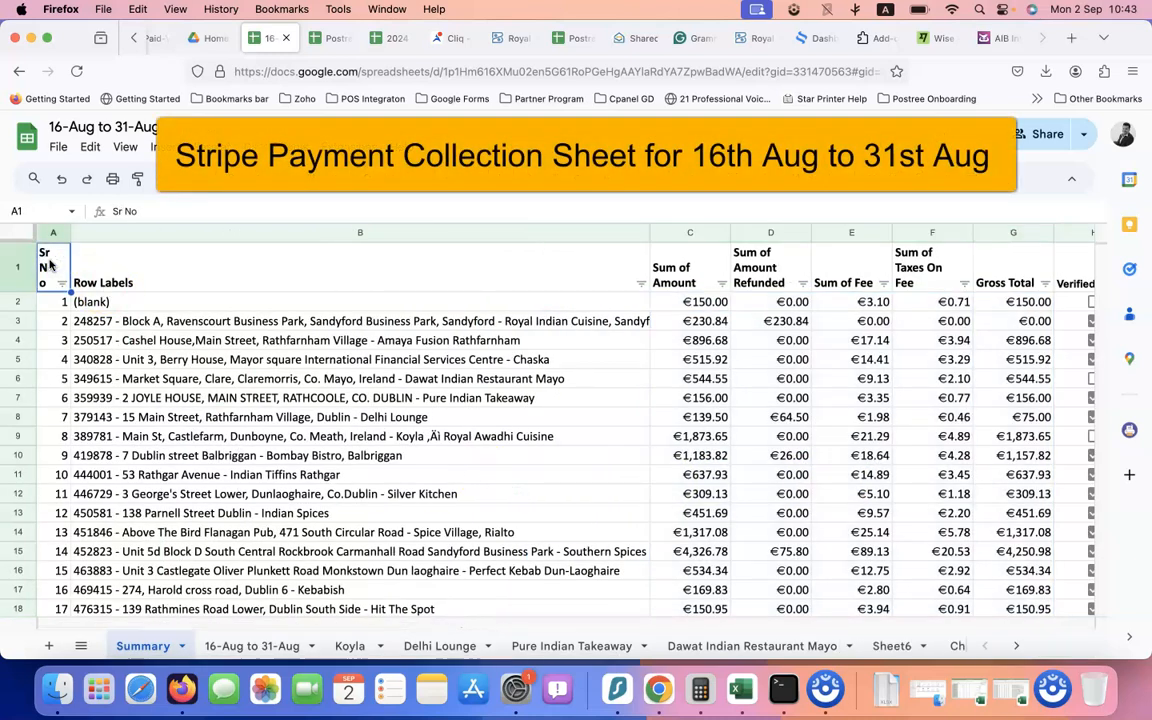
{"action": "key", "text": "shift+Right"}
{"action": "key", "text": "shift+Right"}
{"action": "key", "text": "shift+Right"}
{"action": "key", "text": "shift+Right"}
{"action": "key", "text": "shift+Right"}
{"action": "key", "text": "shift+Right"}
{"action": "key", "text": "shift+Right"}
{"action": "key", "text": "shift+Right"}
{"action": "key", "text": "shift+Down"}
{"action": "key", "text": "shift+Down"}
{"action": "key", "text": "shift+Down"}
{"action": "key", "text": "shift+Down"}
{"action": "key", "text": "shift+Down"}
{"action": "key", "text": "shift+Down"}
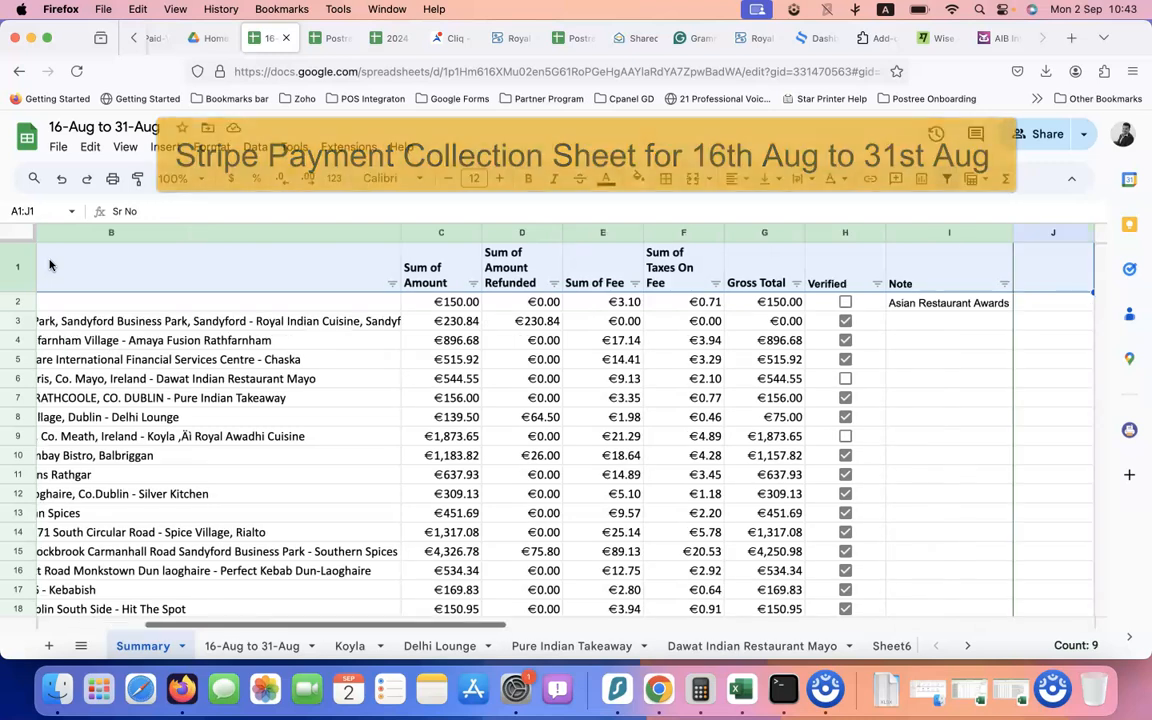
{"action": "key", "text": "super+shift+Down"}
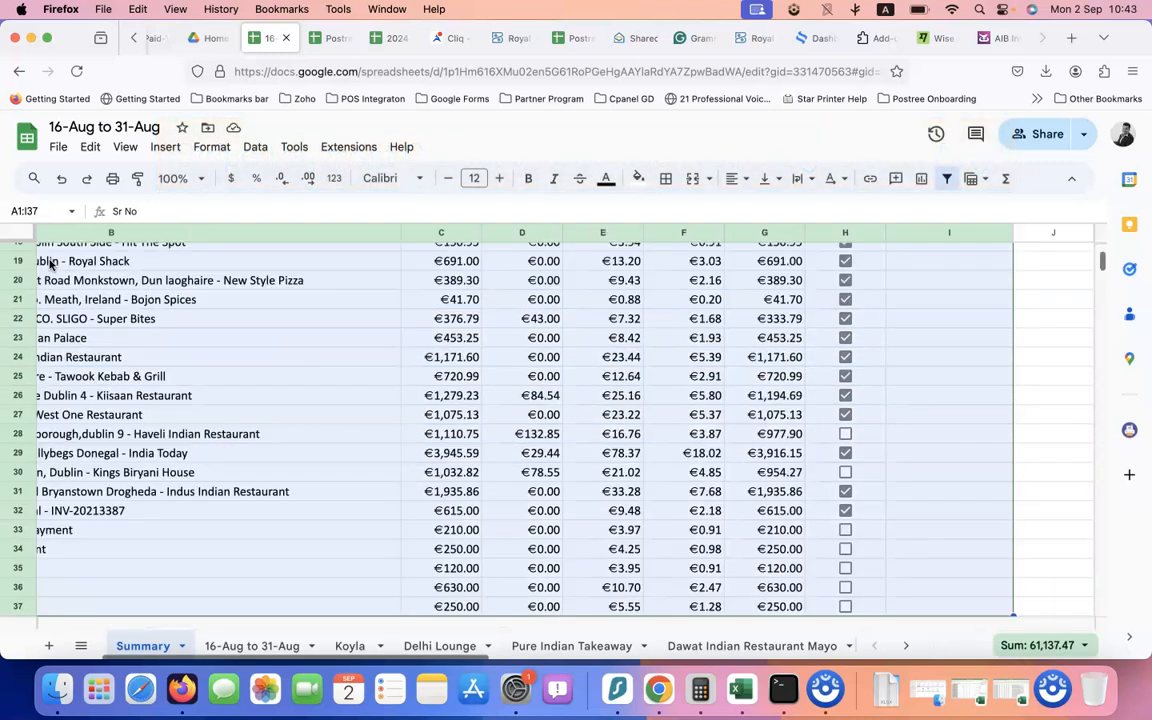
{"action": "left_click", "coordinate": [667, 180]}
{"action": "left_click", "coordinate": [815, 214]}
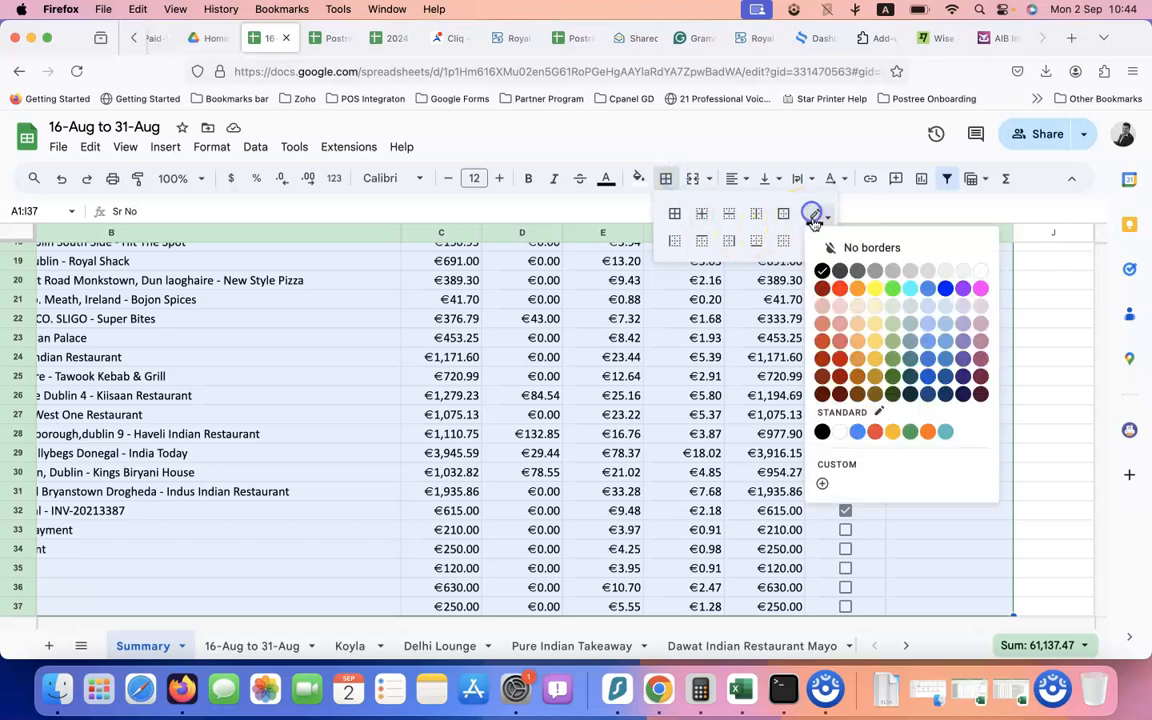
{"action": "left_click", "coordinate": [875, 270]}
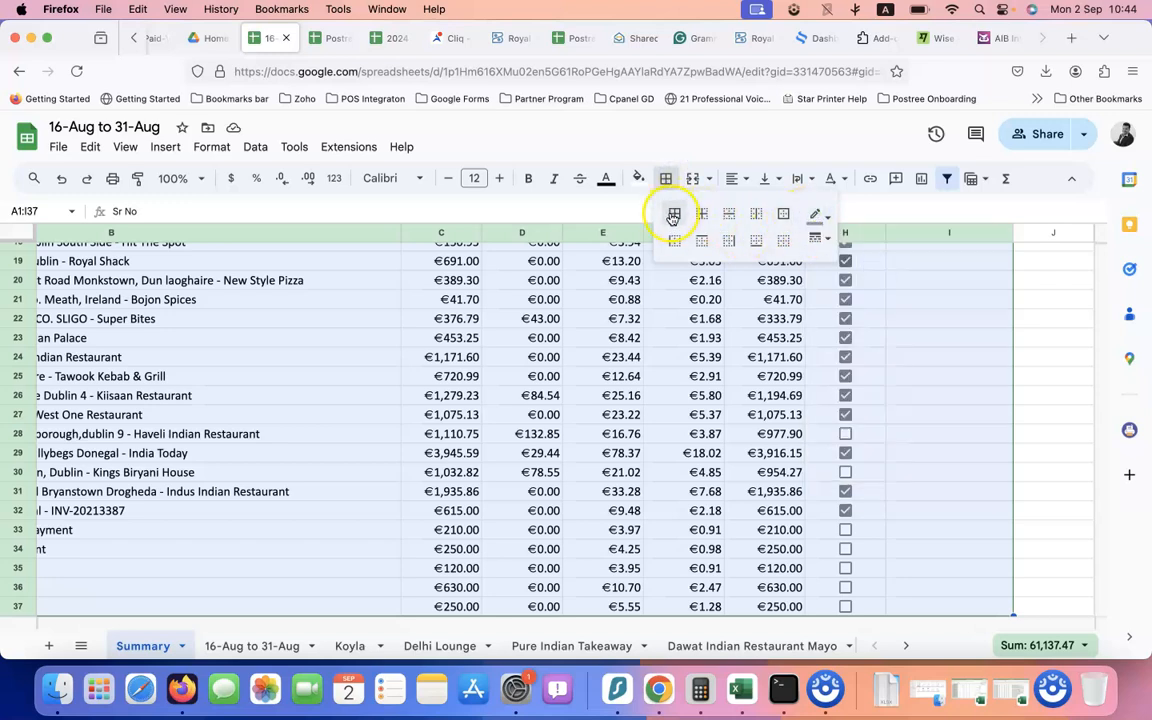
{"action": "left_click", "coordinate": [673, 216]}
{"action": "left_click", "coordinate": [346, 423]}
{"action": "scroll", "coordinate": [300, 400], "scroll_direction": "up", "scroll_amount": 10}
{"action": "scroll", "coordinate": [300, 400], "scroll_direction": "left", "scroll_amount": 2}
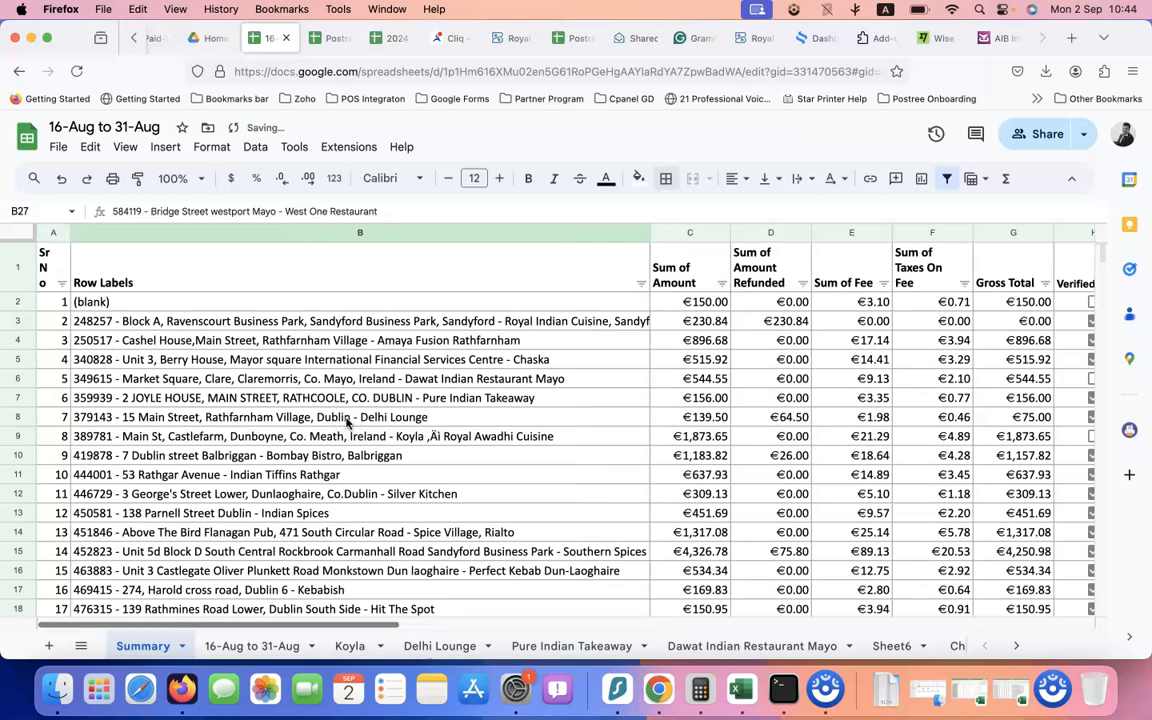
Filter the Summary table's Row Labels to only 419878 Bombay Bistro, Balbriggan (€1,183.82 amount)
{"action": "left_click", "coordinate": [641, 284]}
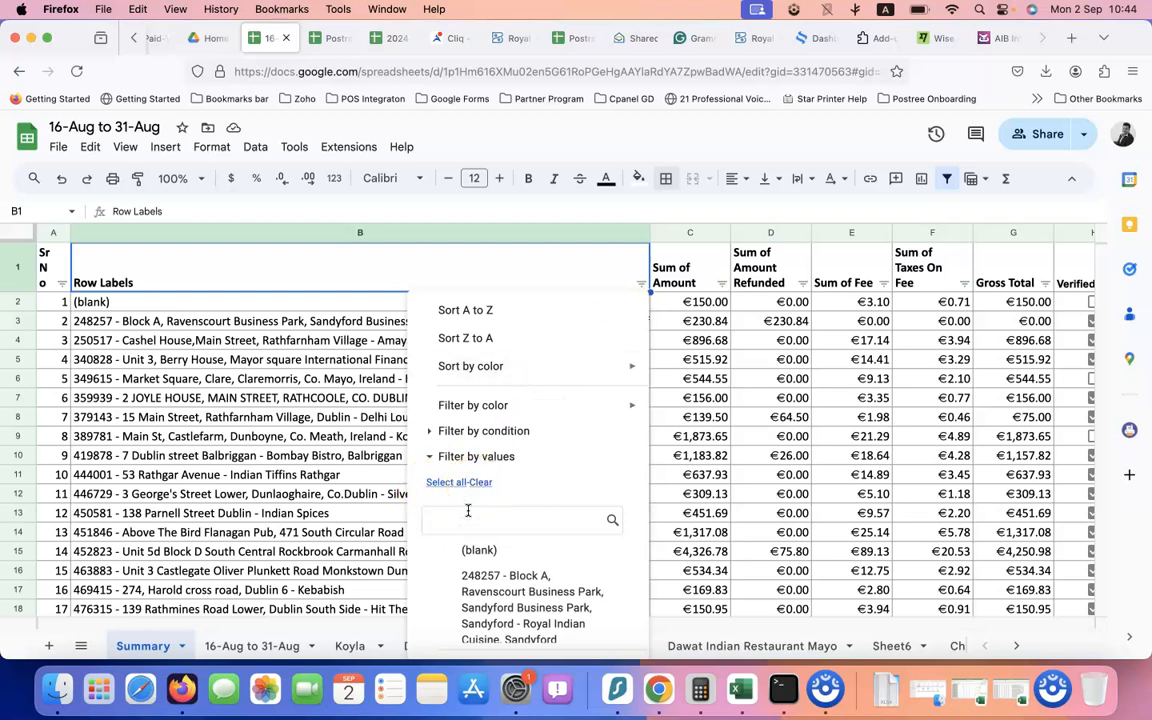
{"action": "type", "text": "royal sha"}
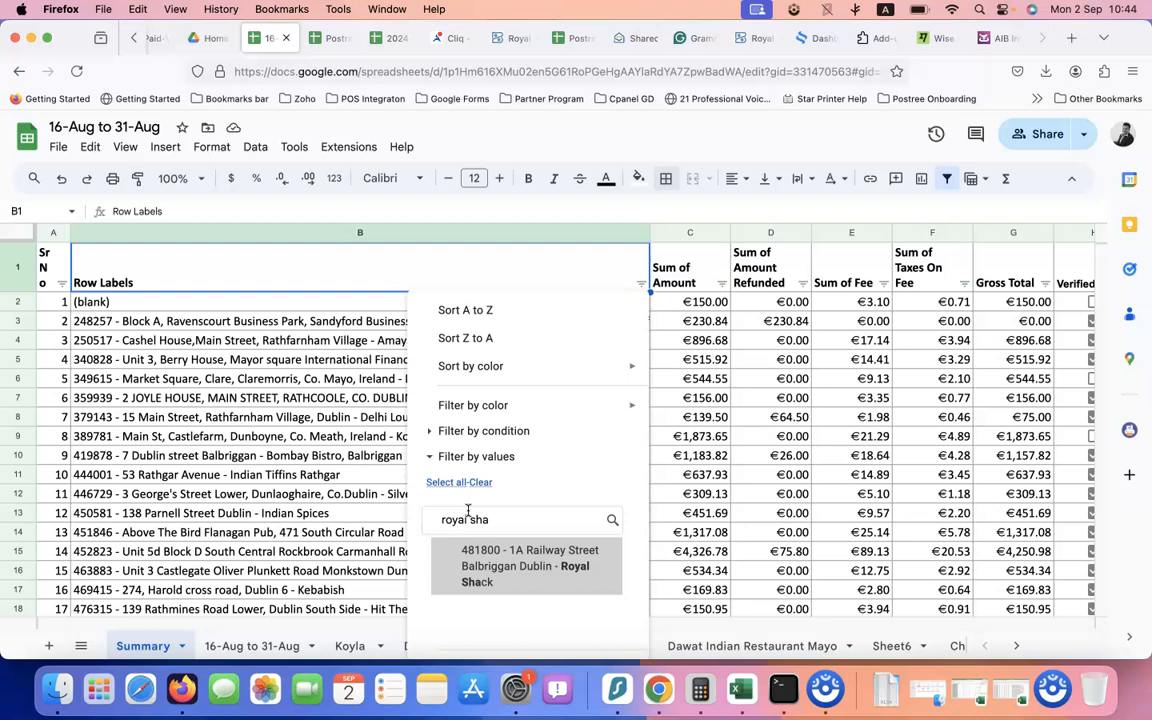
{"action": "key", "text": "BackSpace"}
{"action": "key", "text": "BackSpace"}
{"action": "key", "text": "BackSpace"}
{"action": "key", "text": "BackSpace"}
{"action": "key", "text": "BackSpace"}
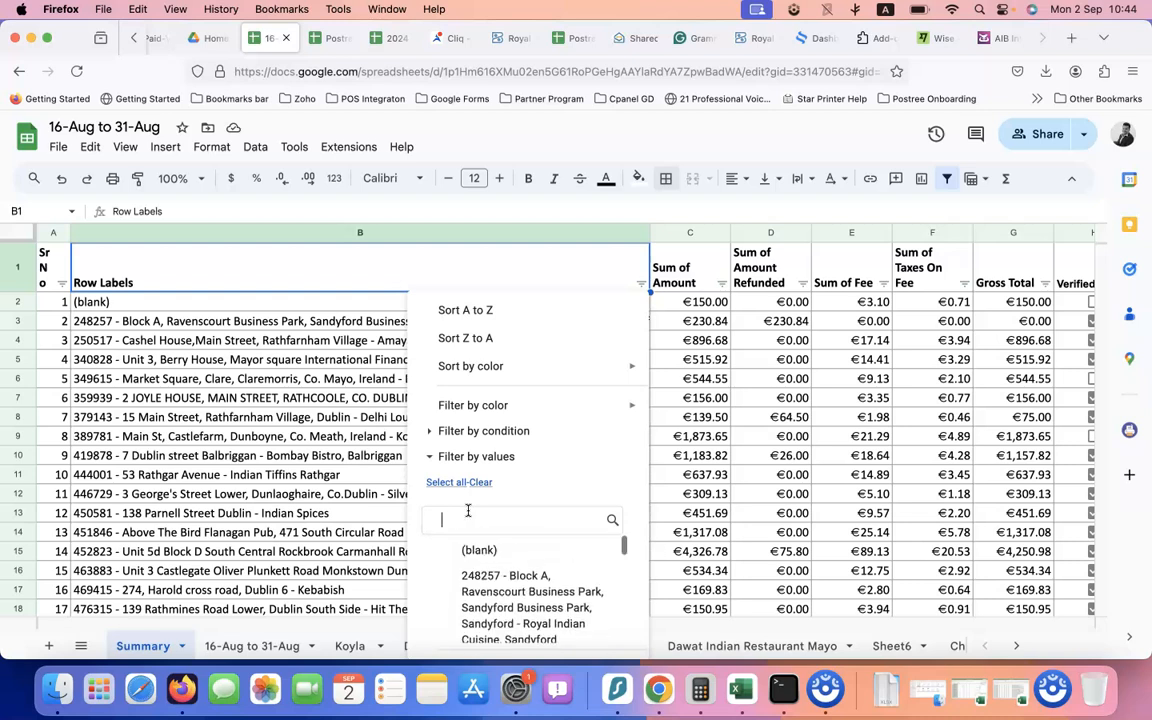
{"action": "scroll", "coordinate": [478, 494], "scroll_direction": "down", "scroll_amount": 3}
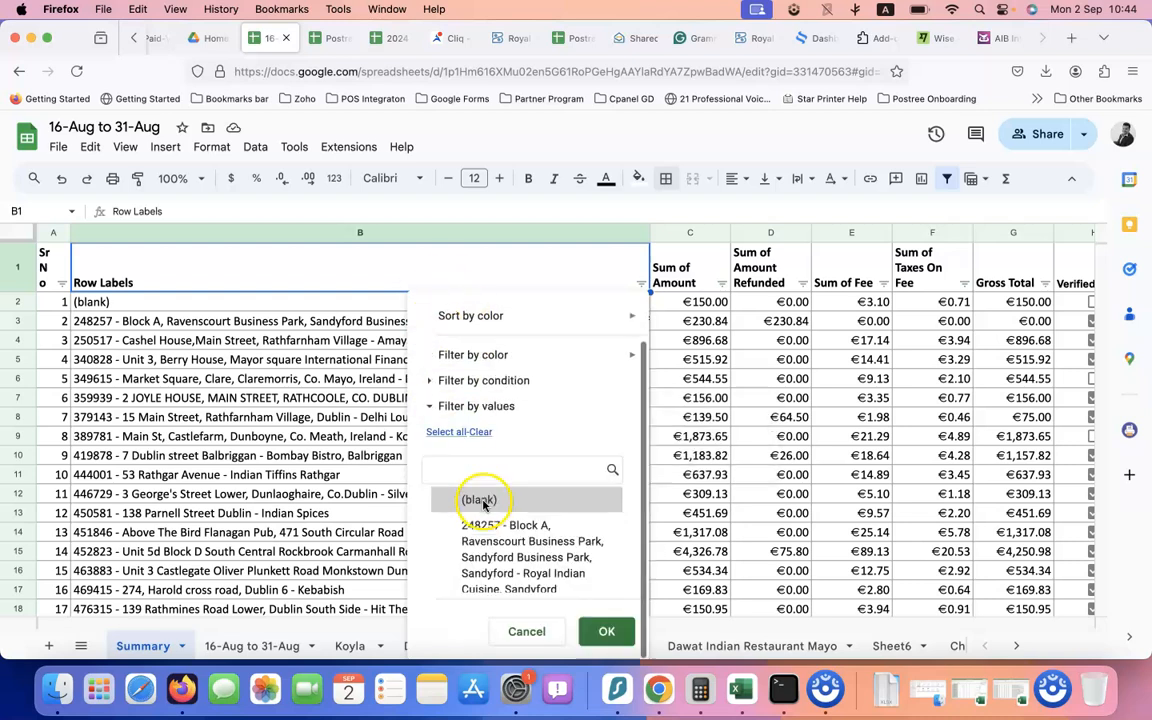
{"action": "left_click", "coordinate": [334, 38]}
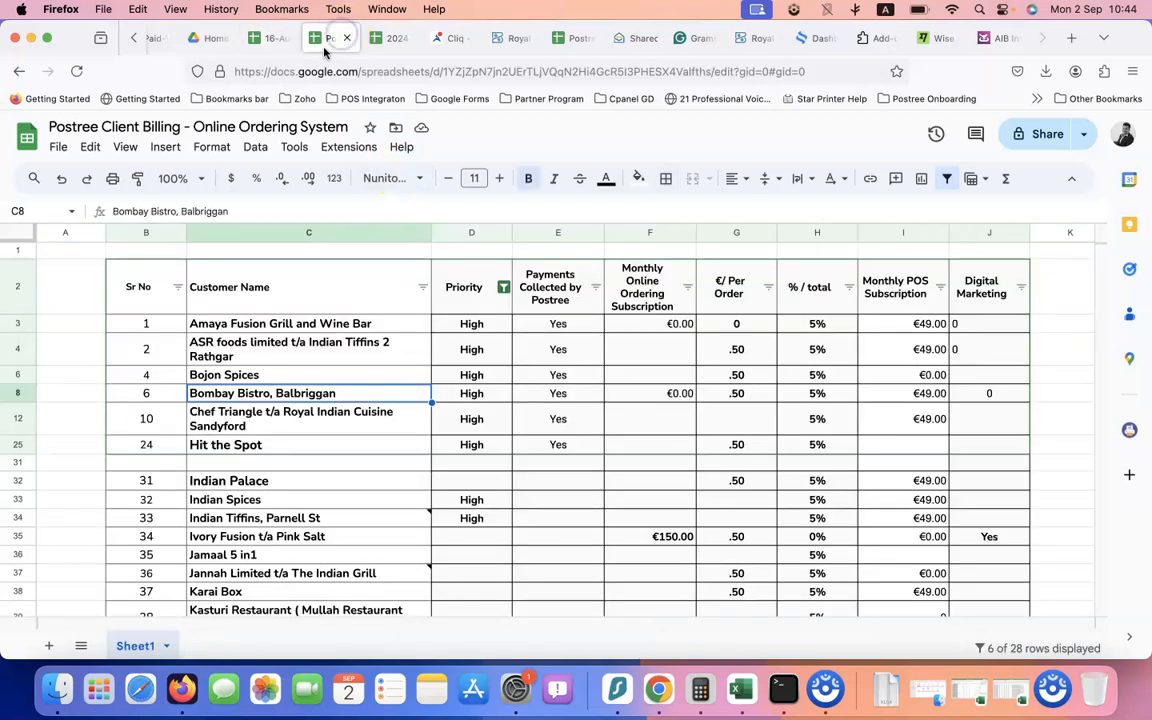
{"action": "left_click", "coordinate": [274, 40]}
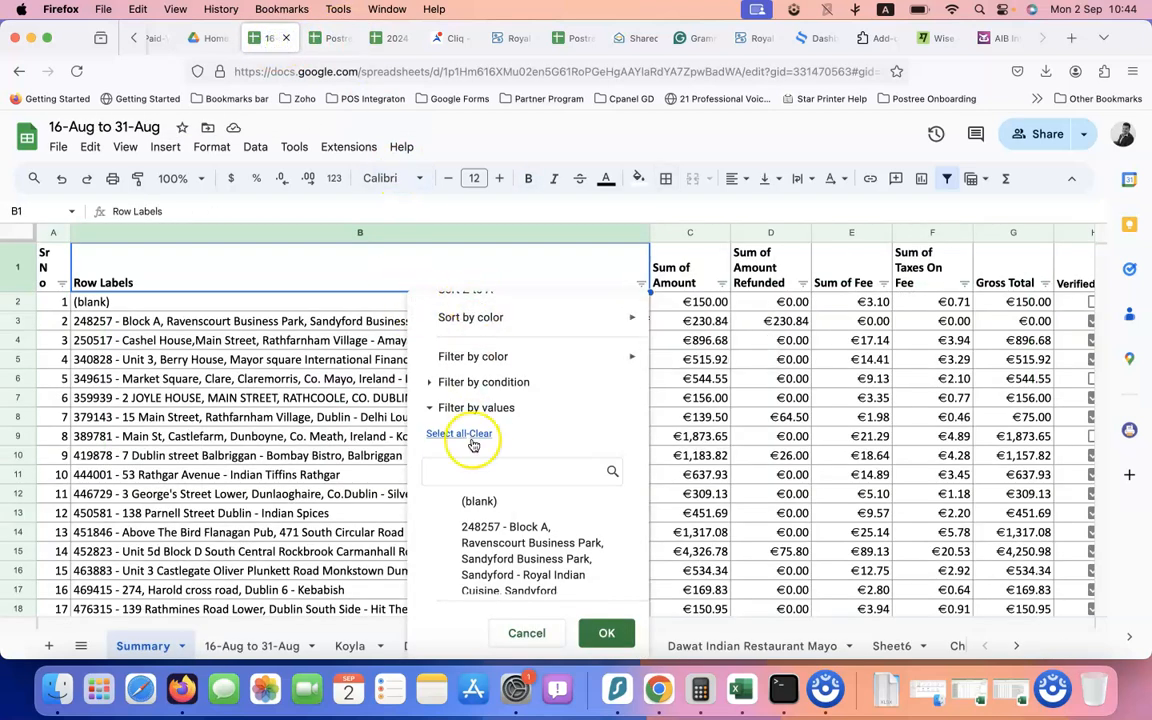
{"action": "type", "text": "bombay"}
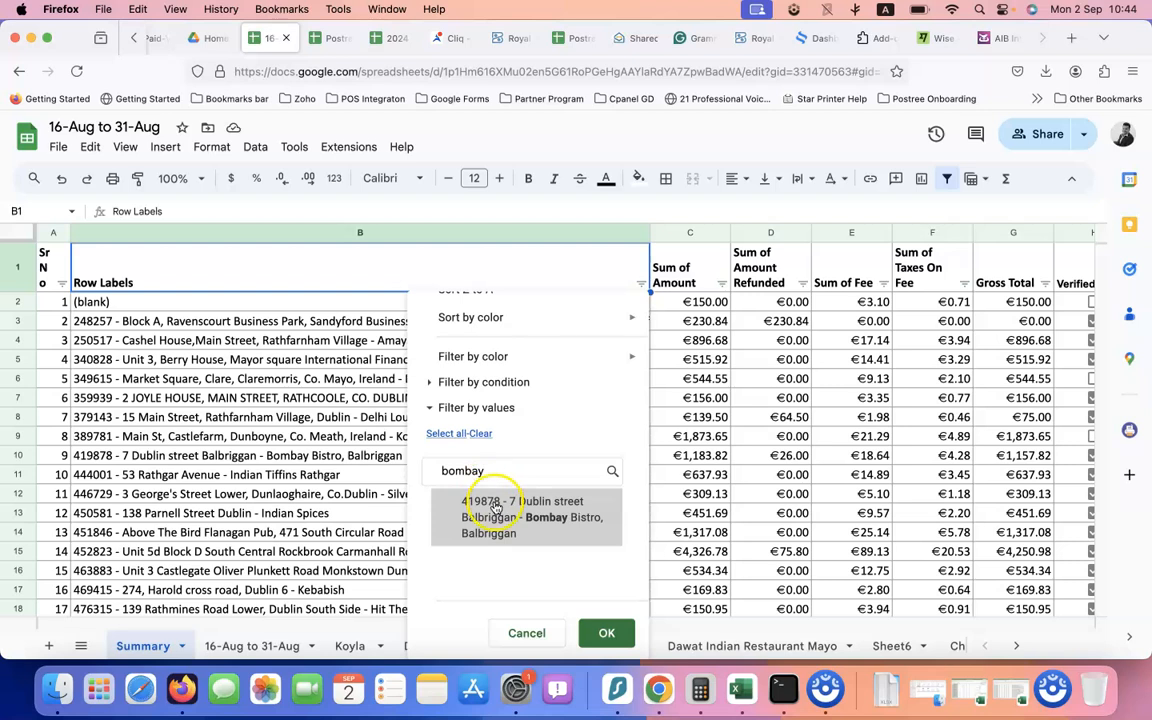
{"action": "left_click", "coordinate": [494, 508]}
{"action": "left_click", "coordinate": [607, 633]}
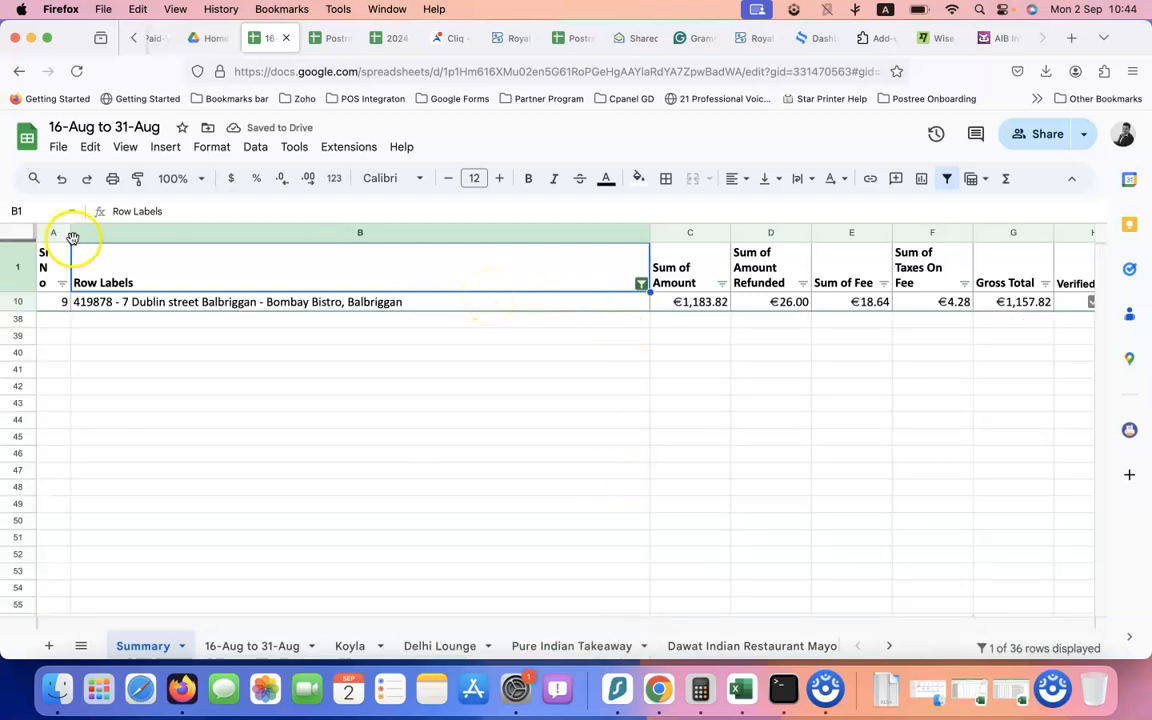
Widen column A to fit Sr No and retitle the file '16-Aug to 31-Aug - Stripe payments'
{"action": "left_click_drag", "start_coordinate": [69, 232], "coordinate": [91, 232]}
{"action": "left_click", "coordinate": [155, 127]}
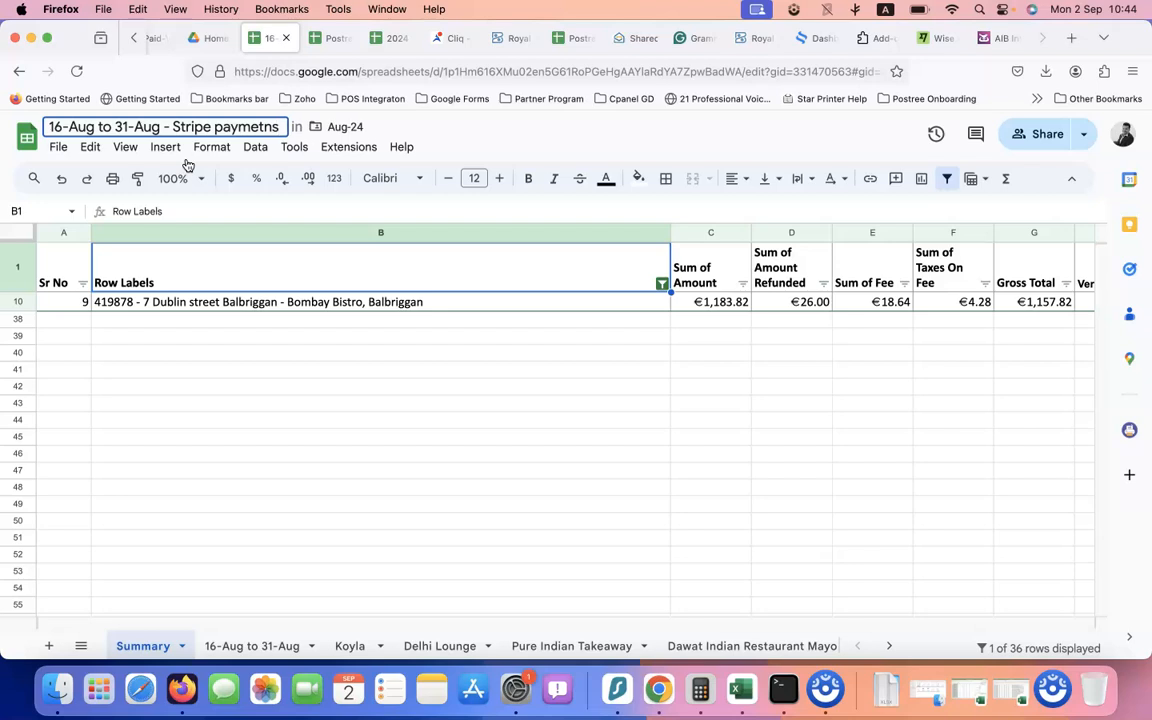
{"action": "type", "text": "- Stripe payments"}
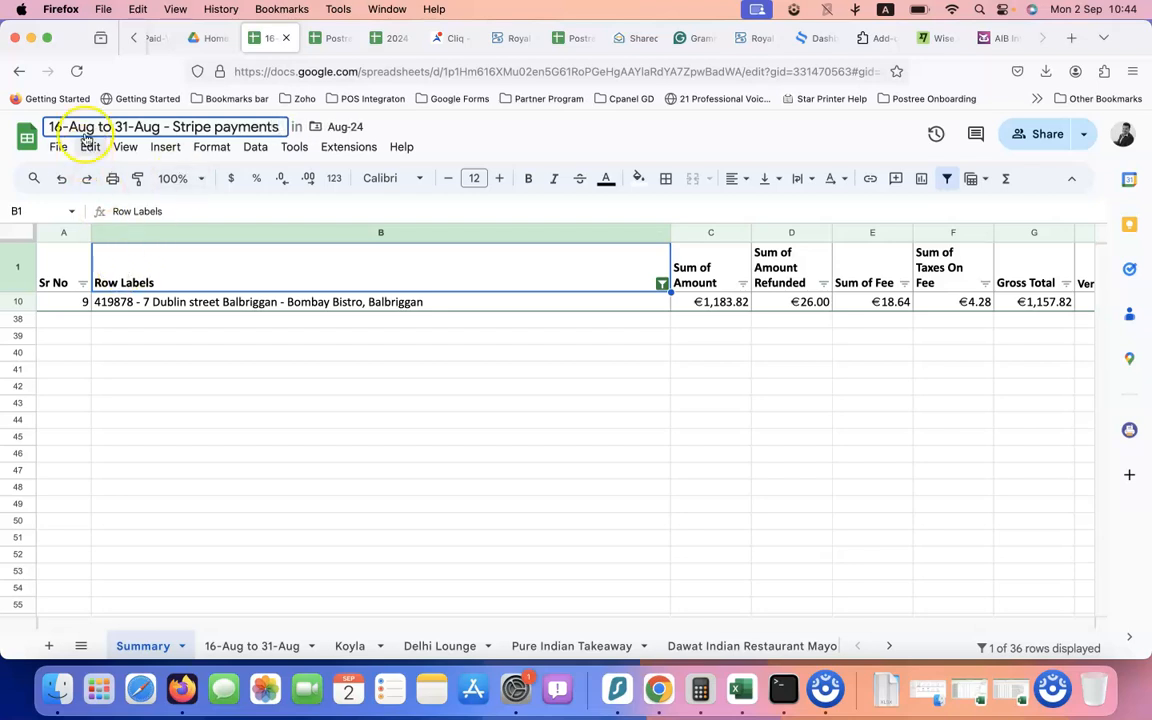
{"action": "left_click", "coordinate": [253, 327]}
Review the Bombay Bistro row label and its Sum of Amount value
{"action": "left_click", "coordinate": [322, 304]}
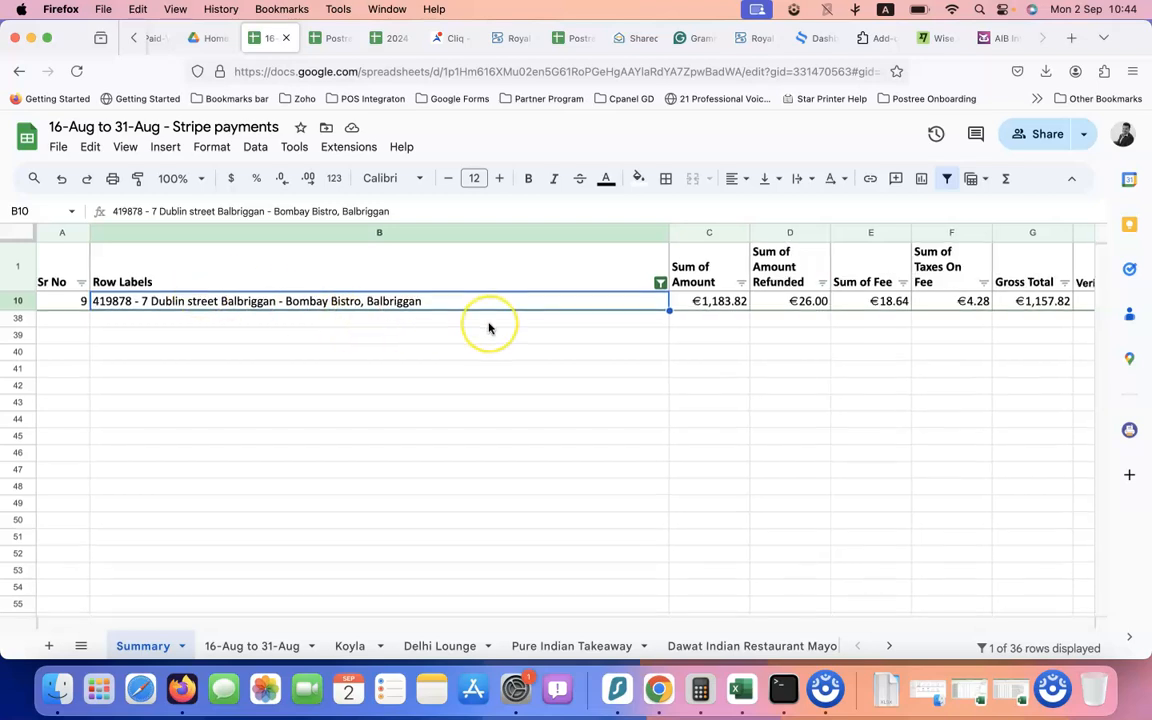
{"action": "scroll", "coordinate": [488, 327], "scroll_direction": "right", "scroll_amount": 5}
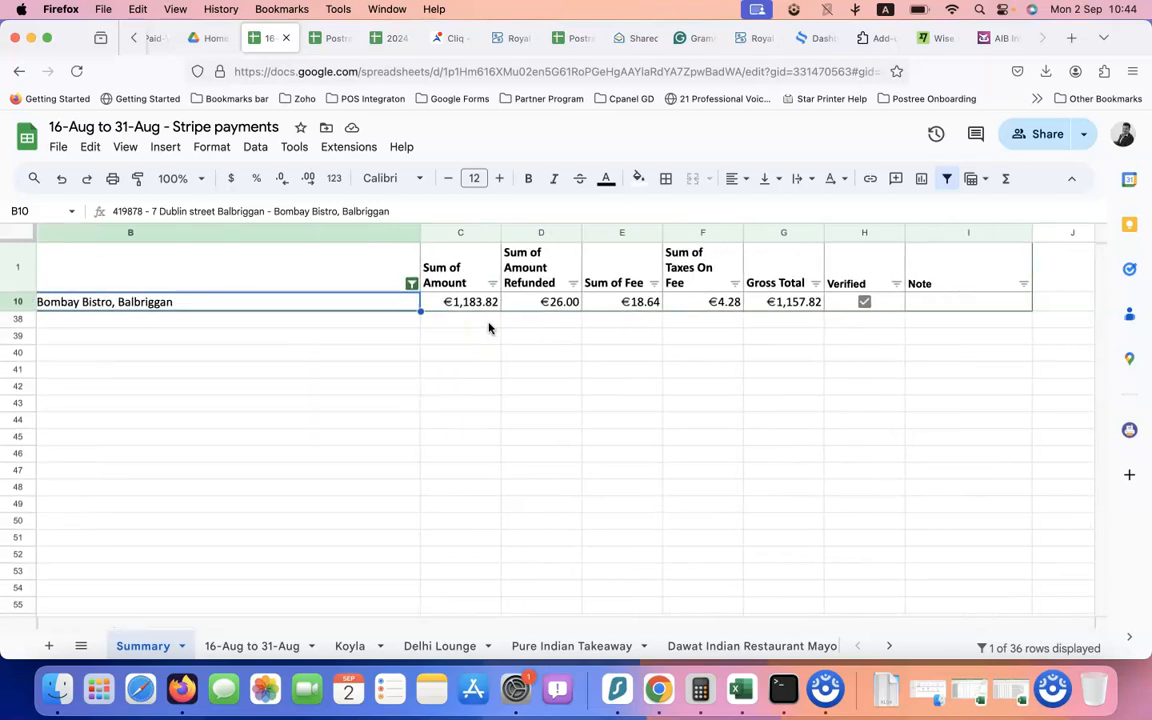
{"action": "scroll", "coordinate": [514, 330], "scroll_direction": "left", "scroll_amount": 5}
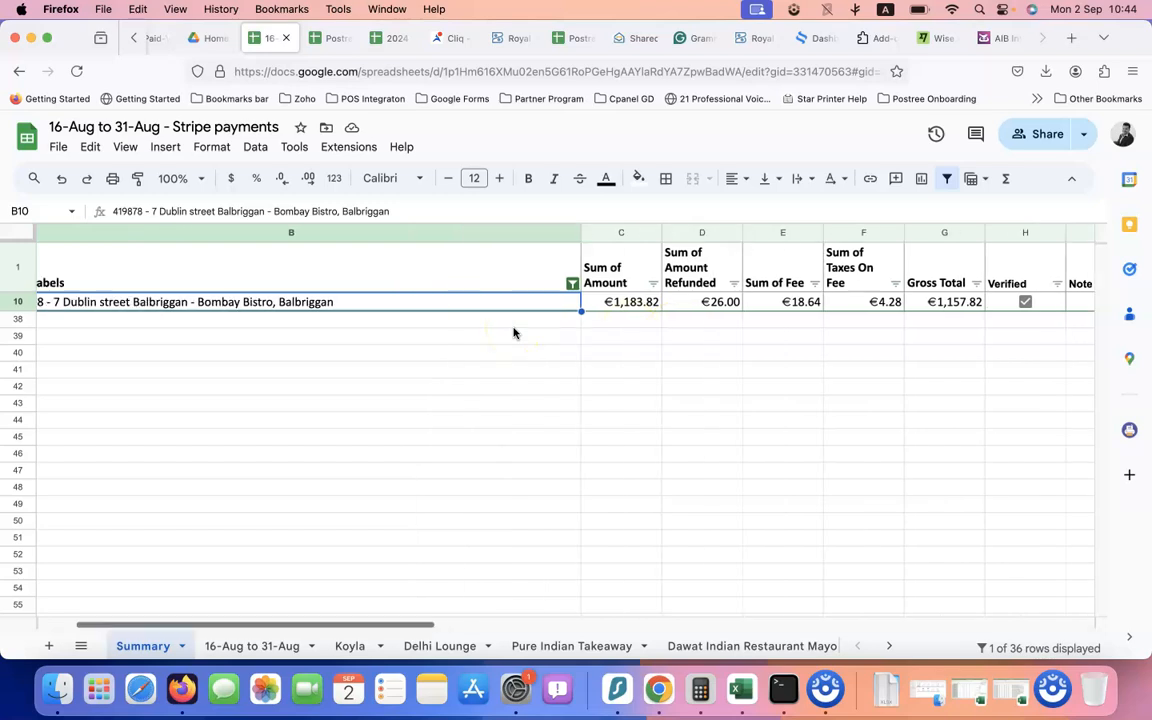
{"action": "scroll", "coordinate": [514, 330], "scroll_direction": "right", "scroll_amount": 3}
{"action": "left_click", "coordinate": [590, 302]}
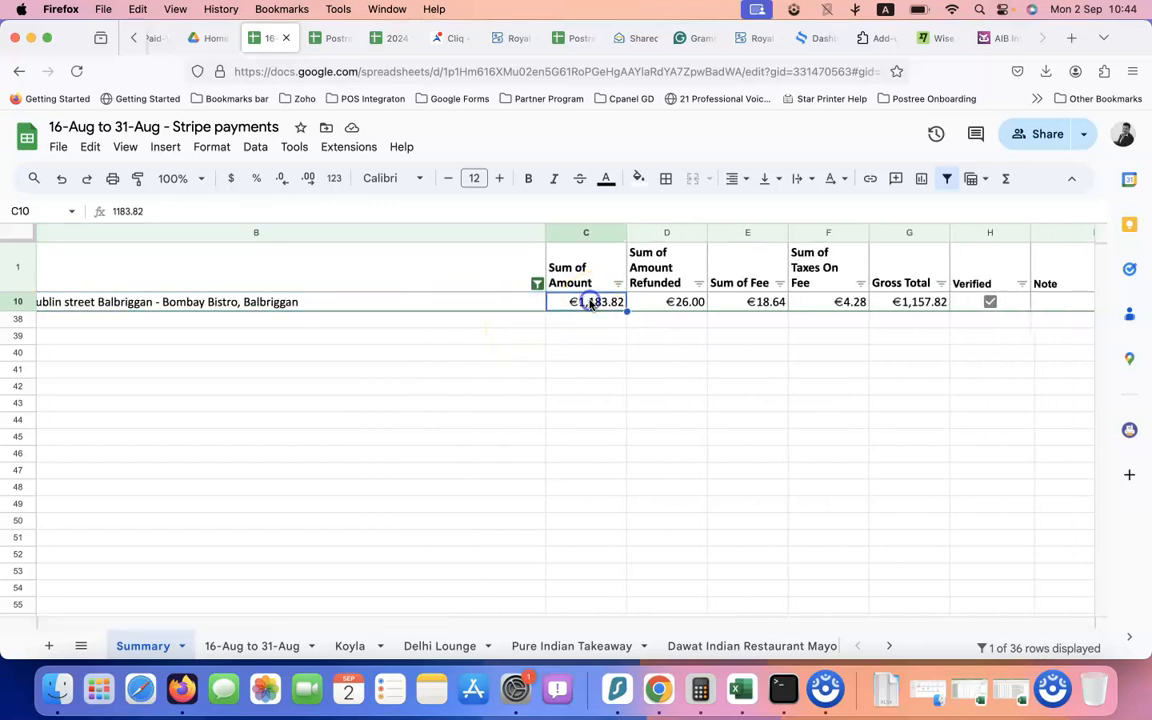
{"action": "scroll", "coordinate": [590, 302], "scroll_direction": "right", "scroll_amount": 5}
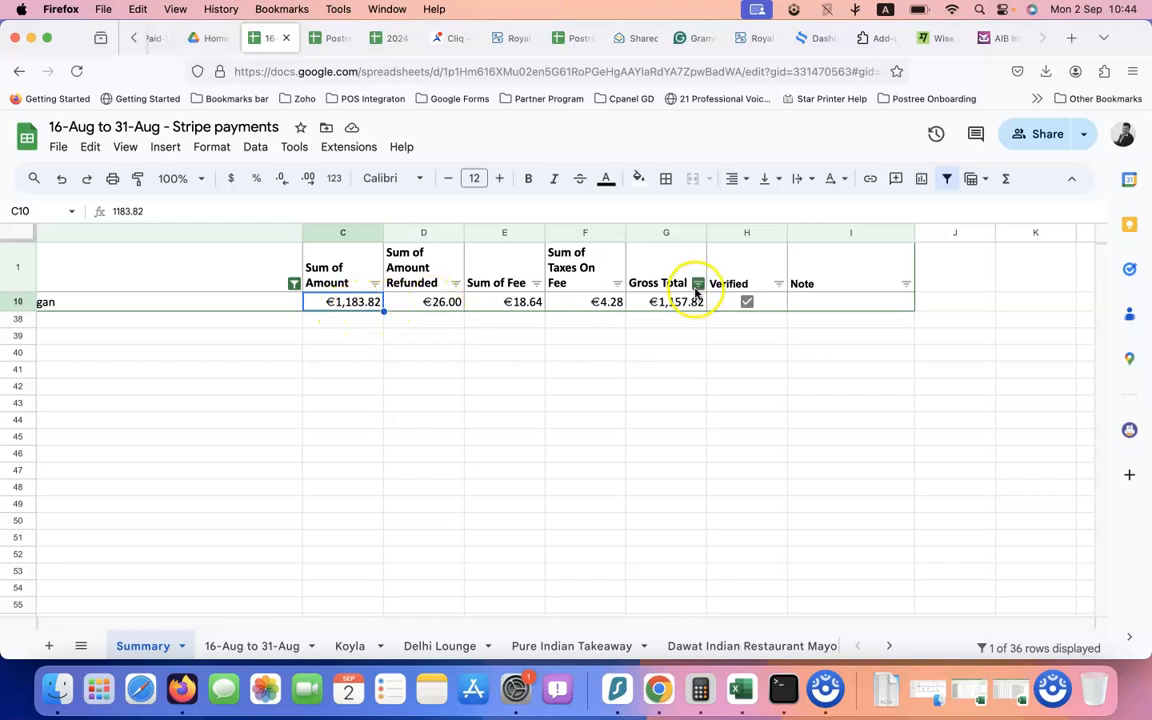
Head column H as verified against the online ordering sale and widen it to fit
{"action": "left_click", "coordinate": [738, 286]}
{"action": "left_click", "coordinate": [745, 302]}
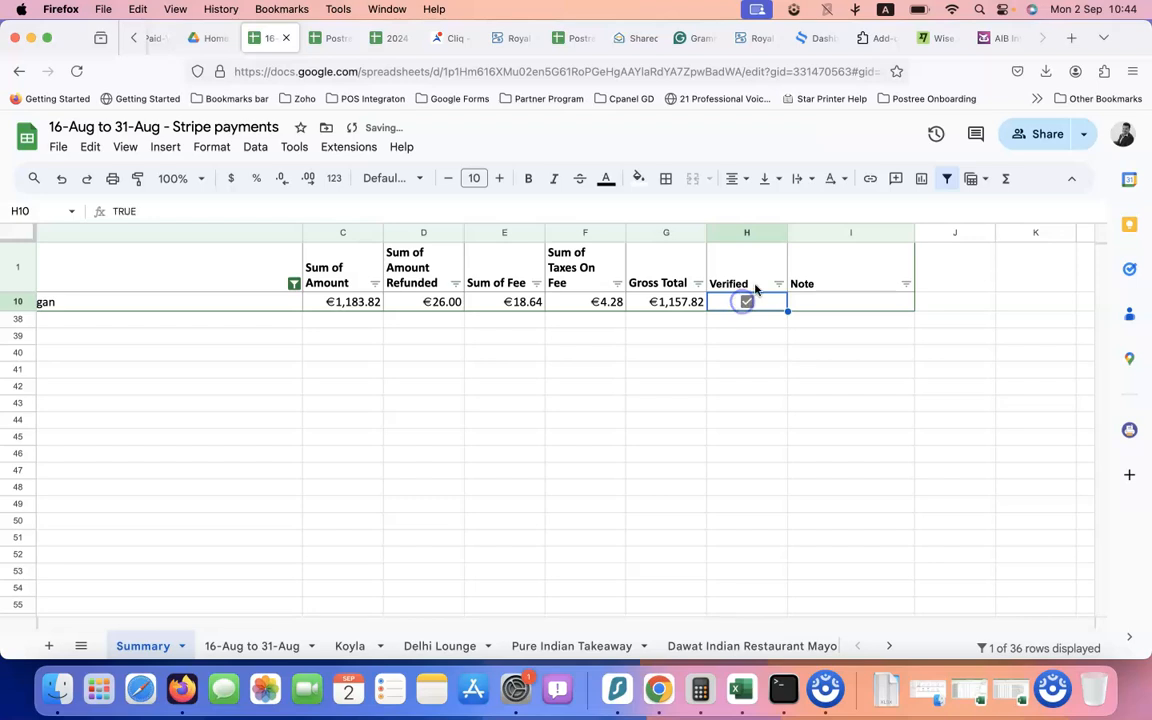
{"action": "double_click", "coordinate": [758, 285]}
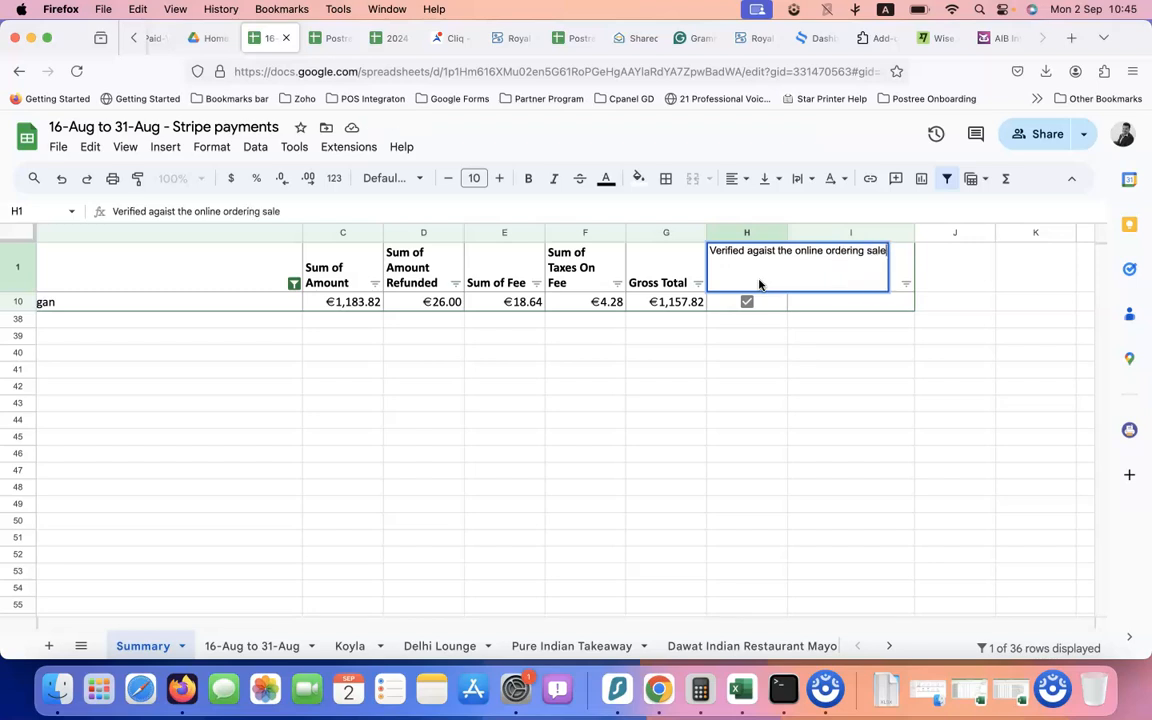
{"action": "key", "text": "Return"}
{"action": "left_click_drag", "start_coordinate": [787, 233], "coordinate": [818, 233]}
{"action": "left_click", "coordinate": [746, 355]}
{"action": "left_click", "coordinate": [800, 301]}
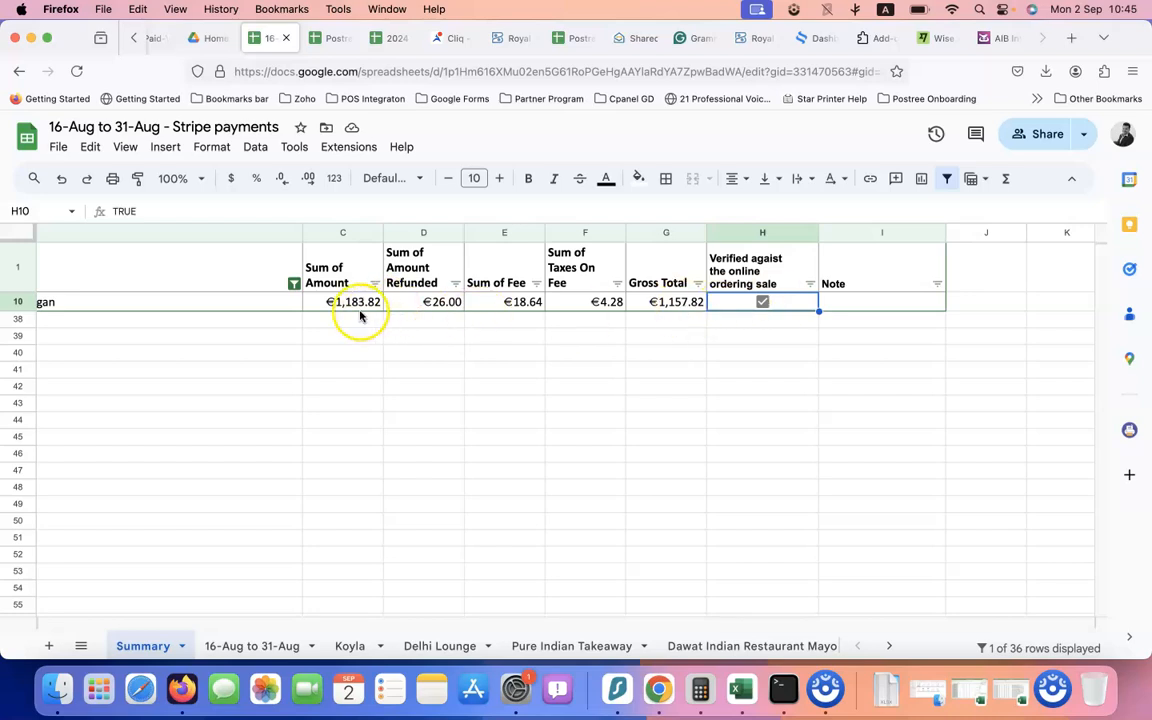
Check the sum of row 10's amounts C10:F10, then go to the Postree Stripe Accounting spreadsheet
{"action": "left_click_drag", "start_coordinate": [355, 311], "coordinate": [465, 302]}
{"action": "left_click_drag", "start_coordinate": [545, 305], "coordinate": [592, 303]}
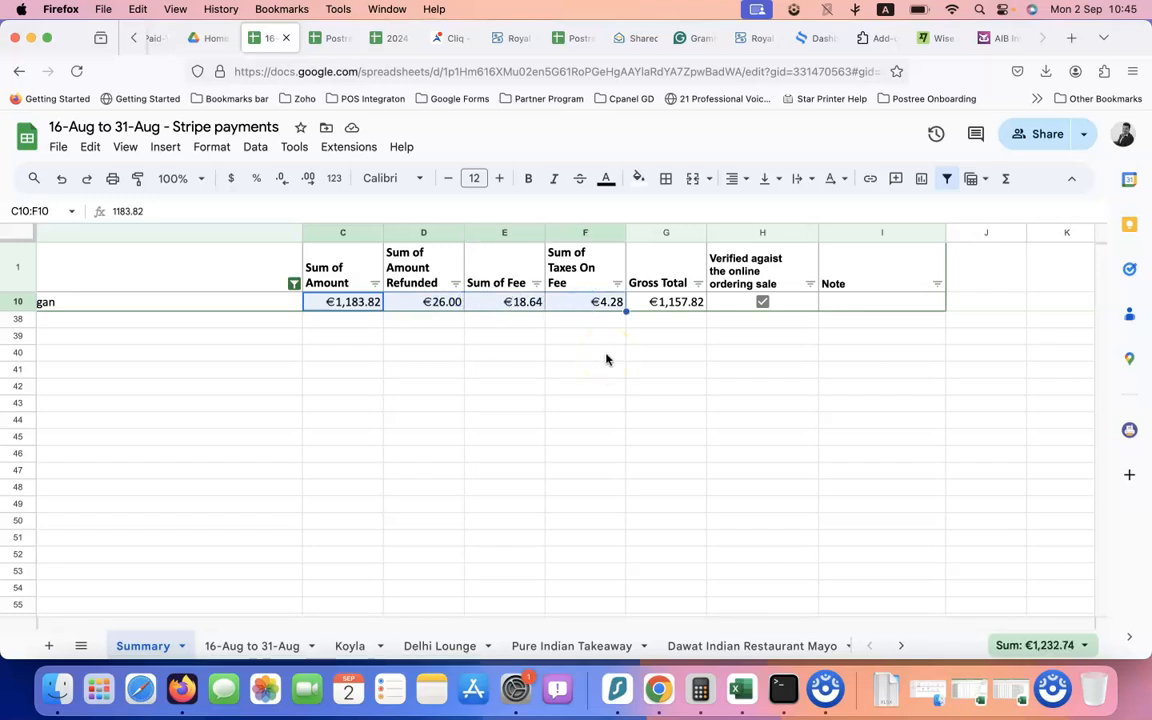
{"action": "scroll", "coordinate": [498, 343], "scroll_direction": "left", "scroll_amount": 5}
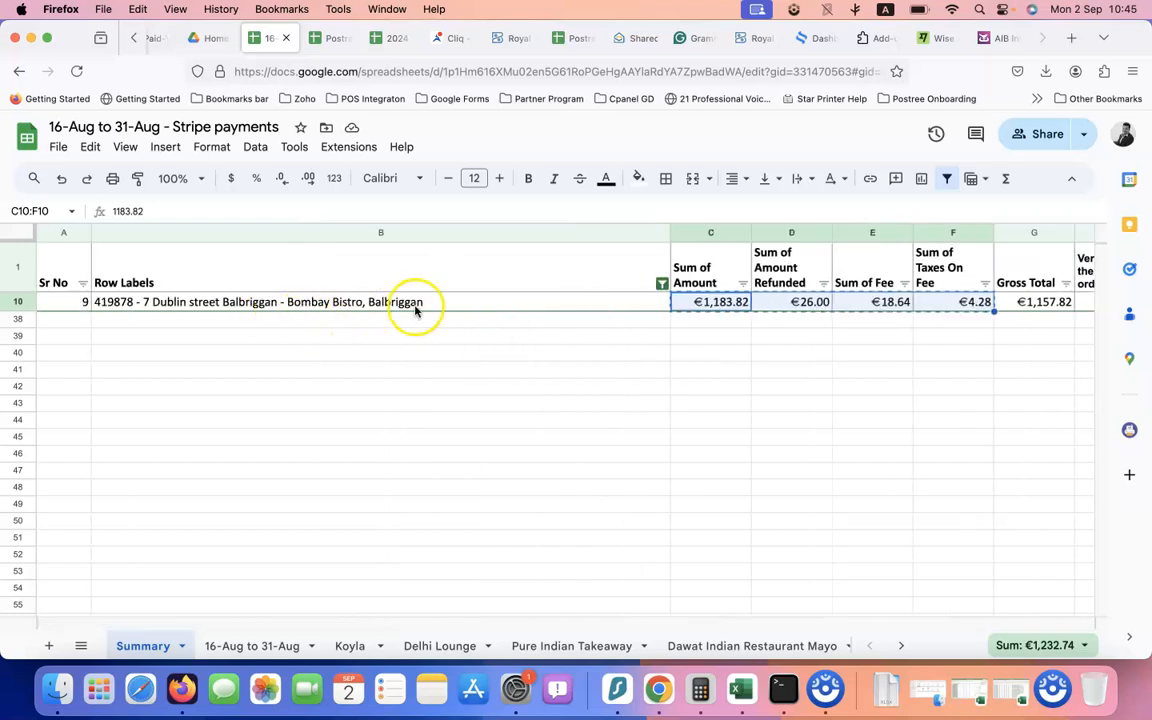
{"action": "left_click", "coordinate": [573, 38]}
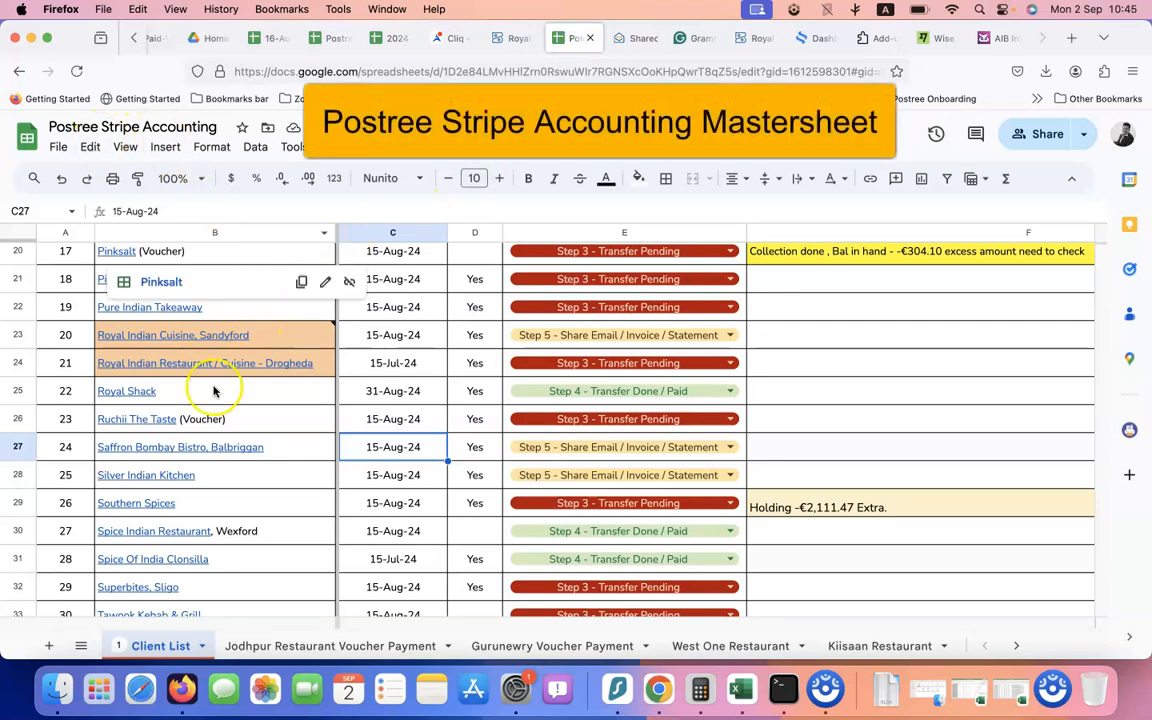
Search the Client List for 'bombay' and step through its 3 matches, including Saffron Bombay Bistro
{"action": "scroll", "coordinate": [210, 388], "scroll_direction": "up", "scroll_amount": 4}
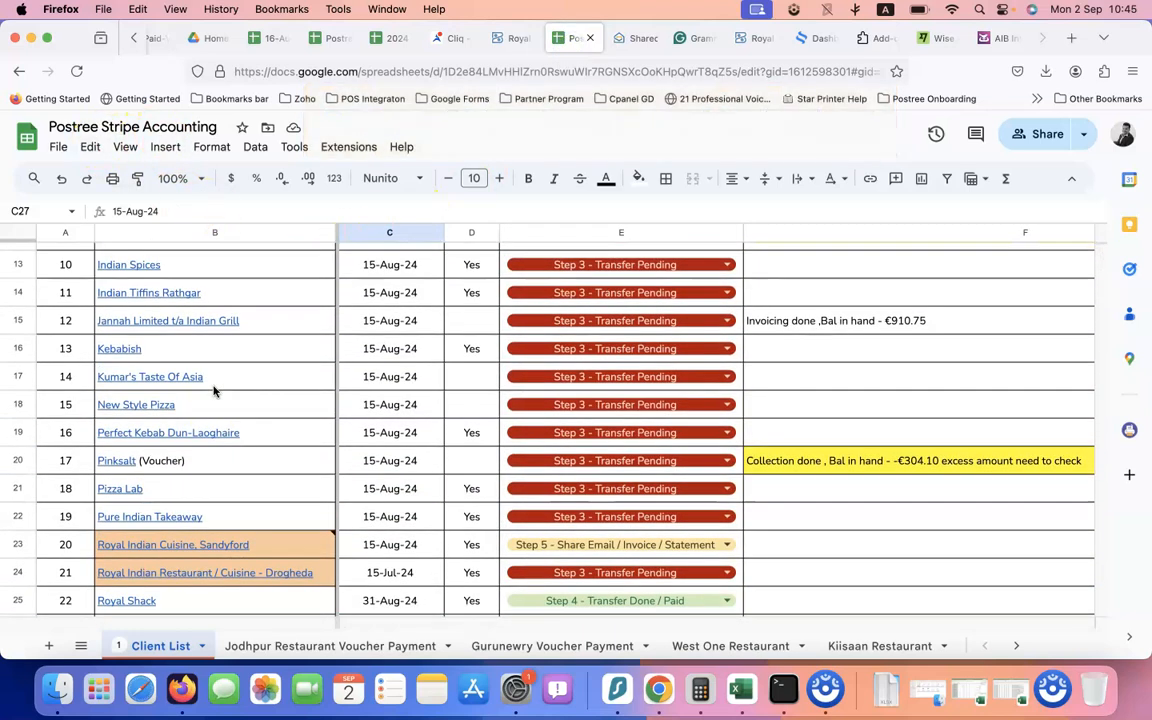
{"action": "scroll", "coordinate": [213, 390], "scroll_direction": "down", "scroll_amount": 1}
{"action": "scroll", "coordinate": [213, 390], "scroll_direction": "down", "scroll_amount": 2}
{"action": "scroll", "coordinate": [305, 295], "scroll_direction": "up", "scroll_amount": 6}
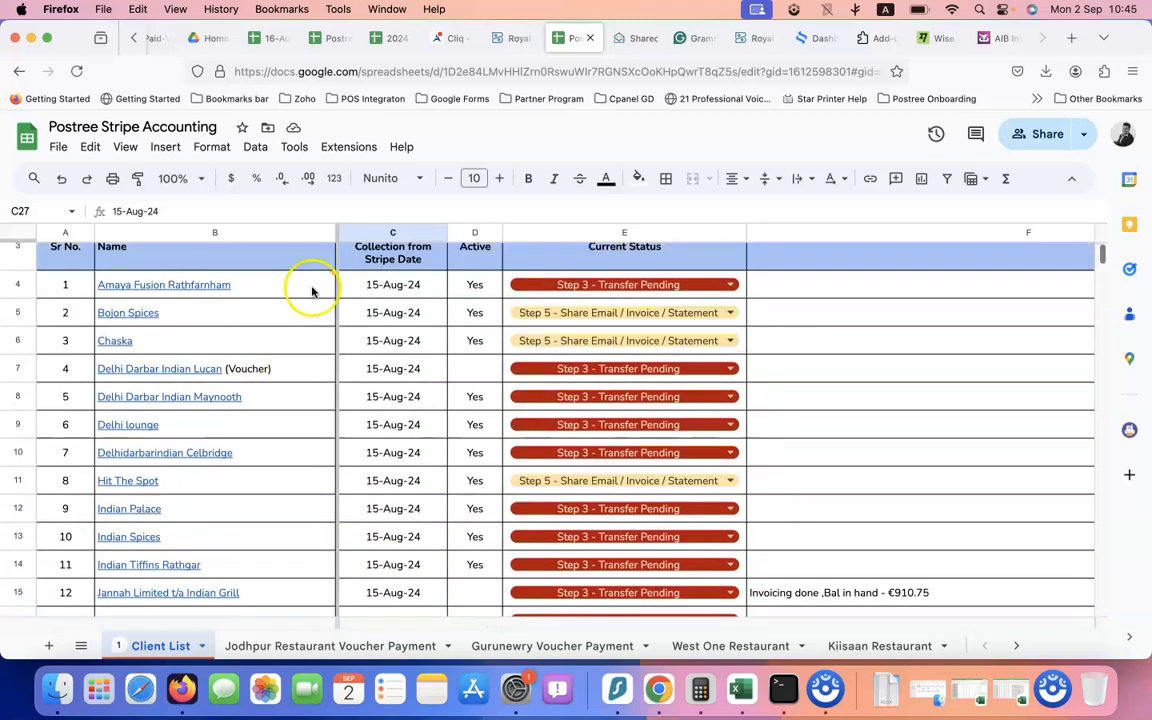
{"action": "scroll", "coordinate": [272, 355], "scroll_direction": "down", "scroll_amount": 2}
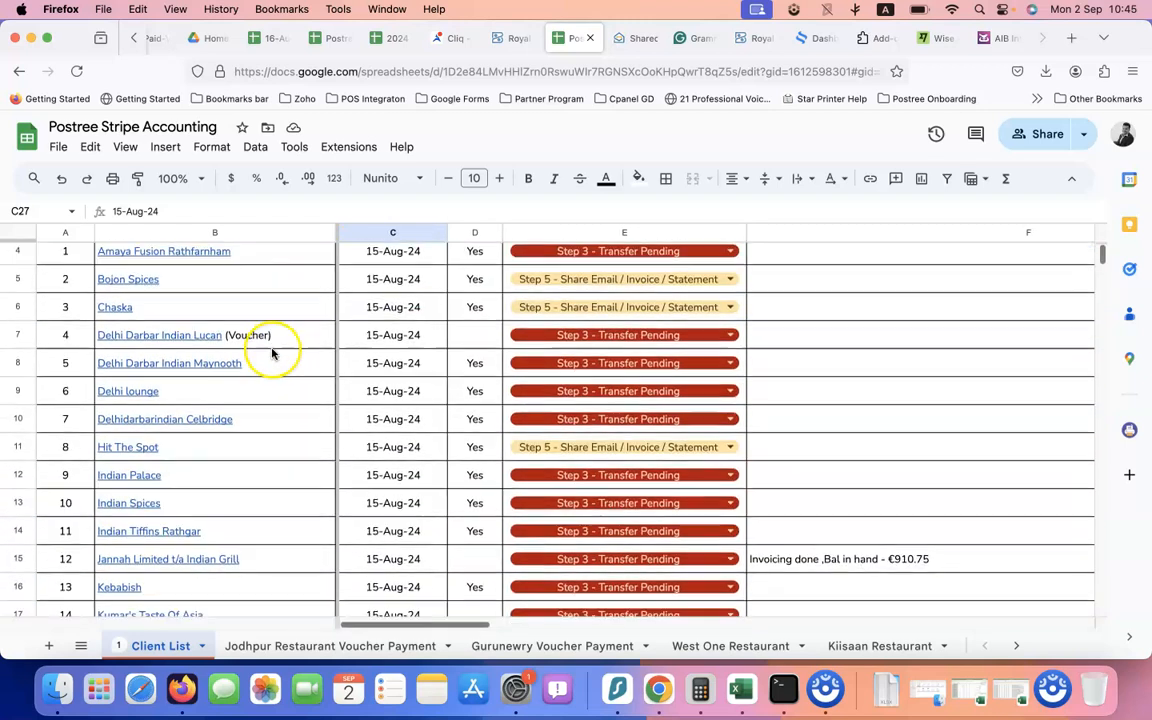
{"action": "key", "text": "super+f"}
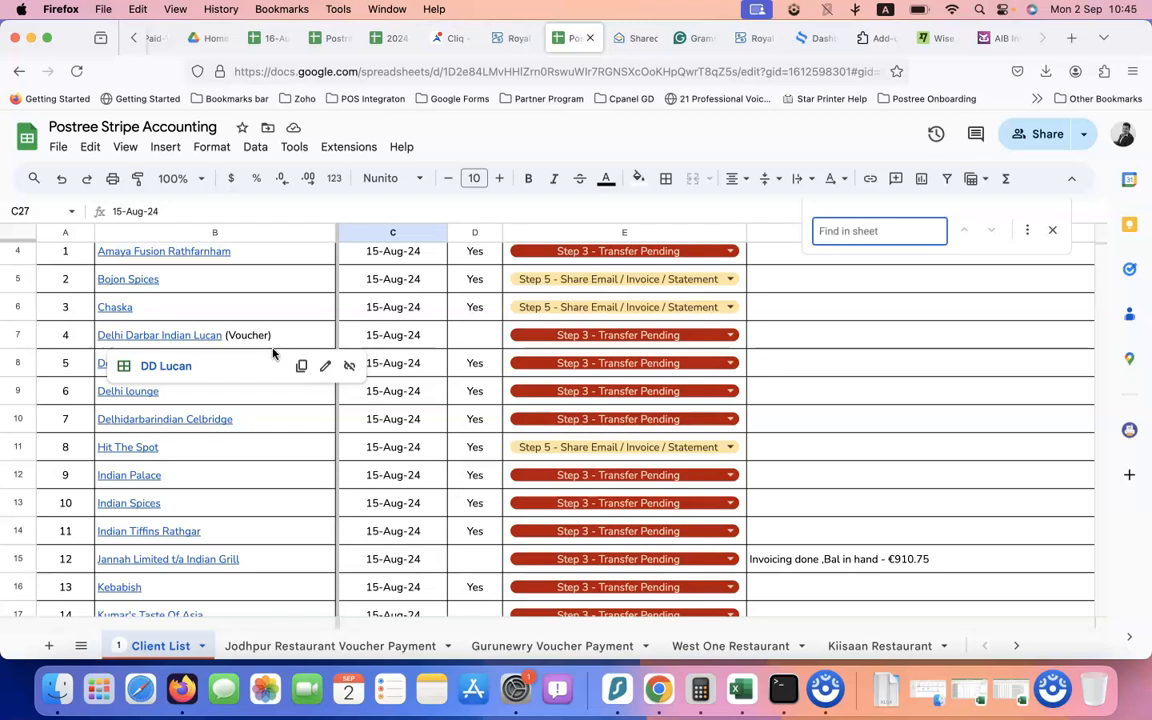
{"action": "type", "text": "bombay b"}
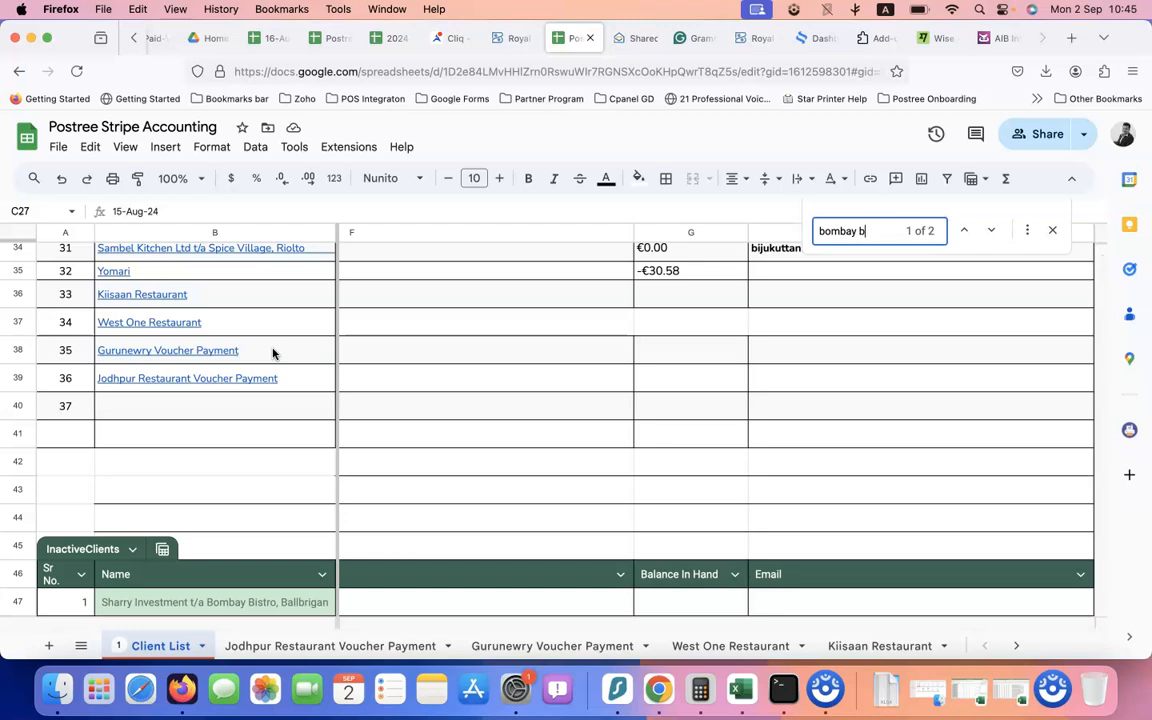
{"action": "left_click", "coordinate": [958, 233]}
{"action": "scroll", "coordinate": [303, 520], "scroll_direction": "down", "scroll_amount": 1}
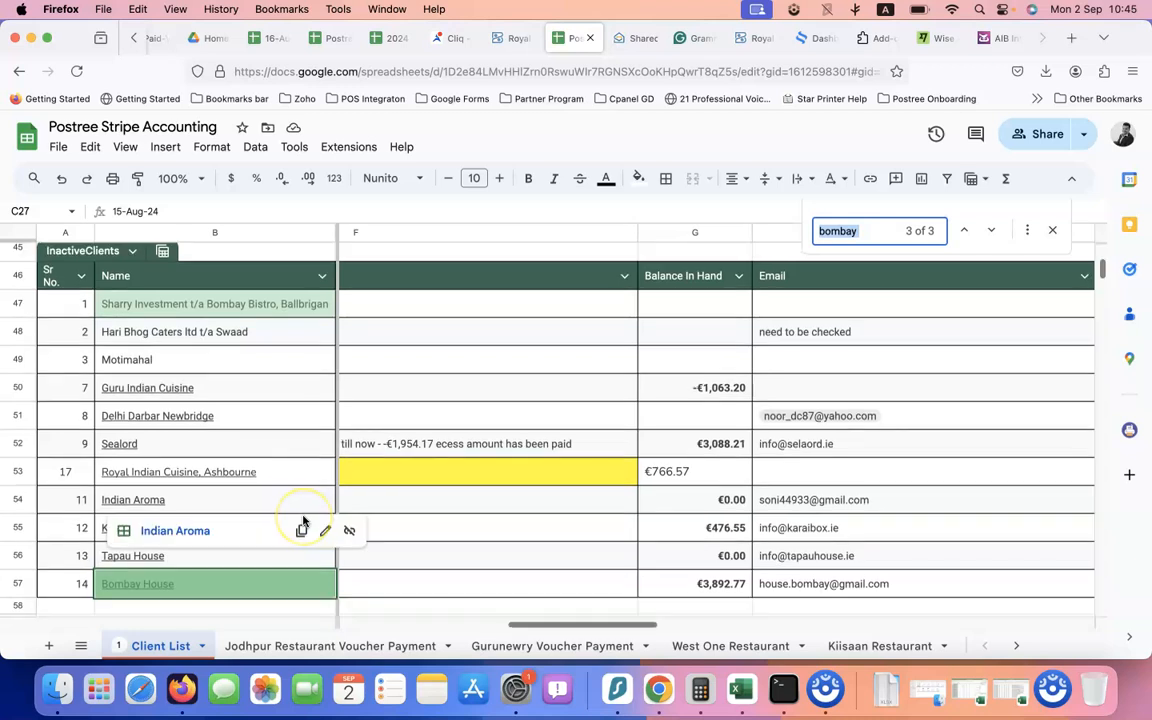
{"action": "scroll", "coordinate": [267, 470], "scroll_direction": "down", "scroll_amount": 3}
{"action": "scroll", "coordinate": [268, 470], "scroll_direction": "up", "scroll_amount": 10}
{"action": "scroll", "coordinate": [269, 473], "scroll_direction": "up", "scroll_amount": 15}
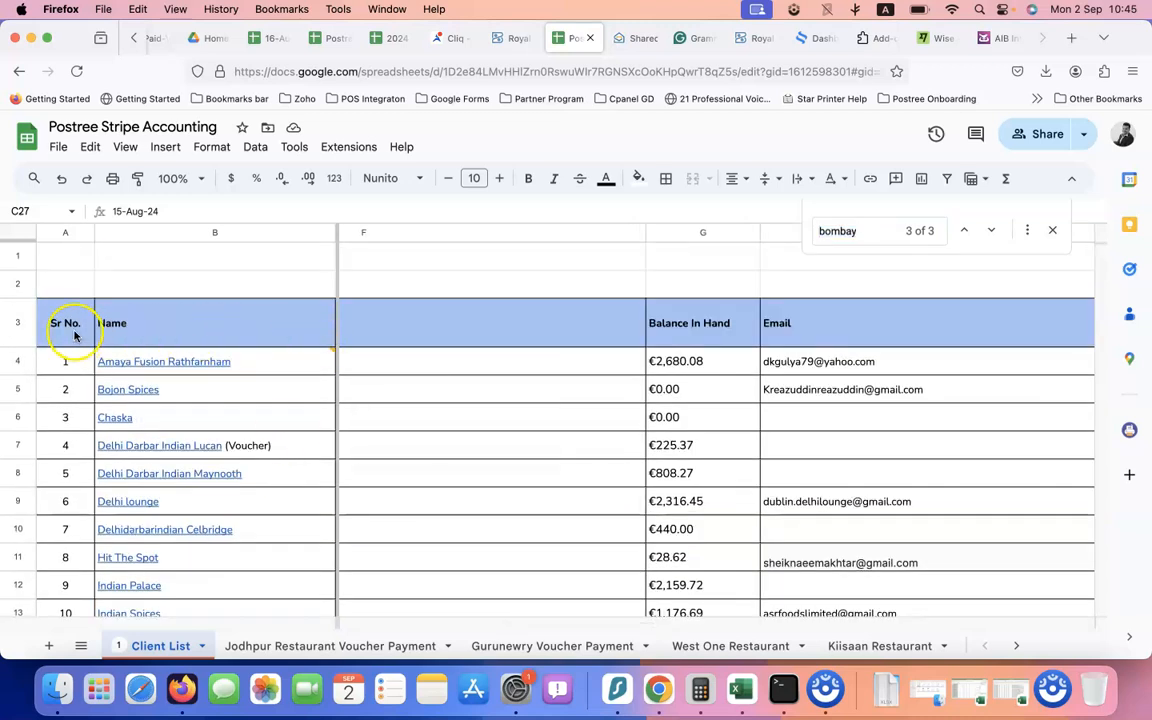
Select the client table's header row A3:I3 and create a filter on it
{"action": "left_click", "coordinate": [72, 327]}
{"action": "key", "text": "shift+Right"}
{"action": "key", "text": "shift+Right"}
{"action": "key", "text": "shift+Right"}
{"action": "key", "text": "shift+Right"}
{"action": "key", "text": "shift+Right"}
{"action": "key", "text": "shift+Right"}
{"action": "key", "text": "shift+Right"}
{"action": "key", "text": "shift+Right"}
{"action": "key", "text": "shift+Right"}
{"action": "key", "text": "shift+Right"}
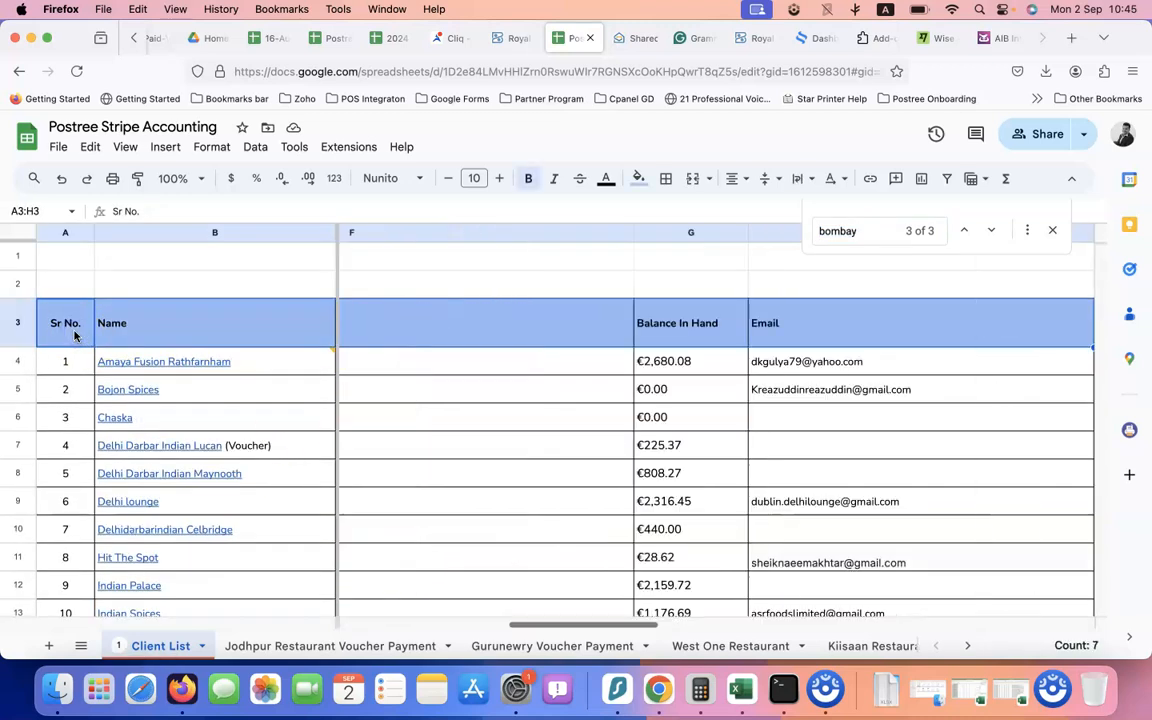
{"action": "key", "text": "shift+Left"}
{"action": "key", "text": "shift+Left"}
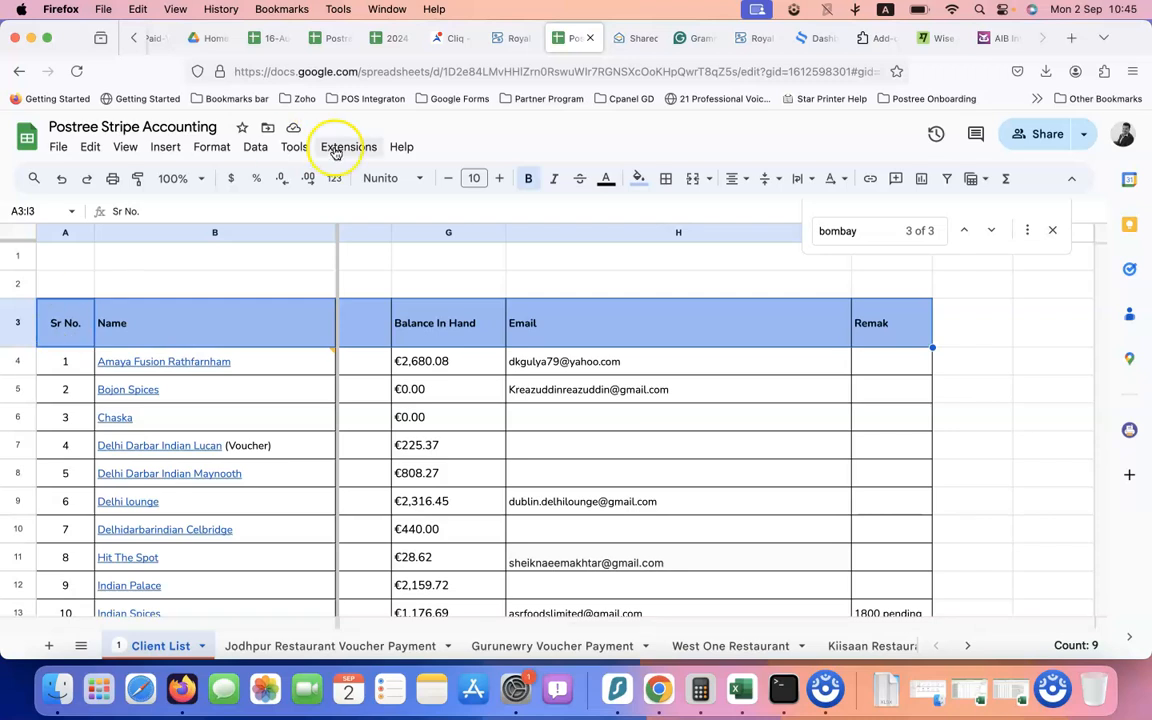
{"action": "left_click", "coordinate": [949, 178]}
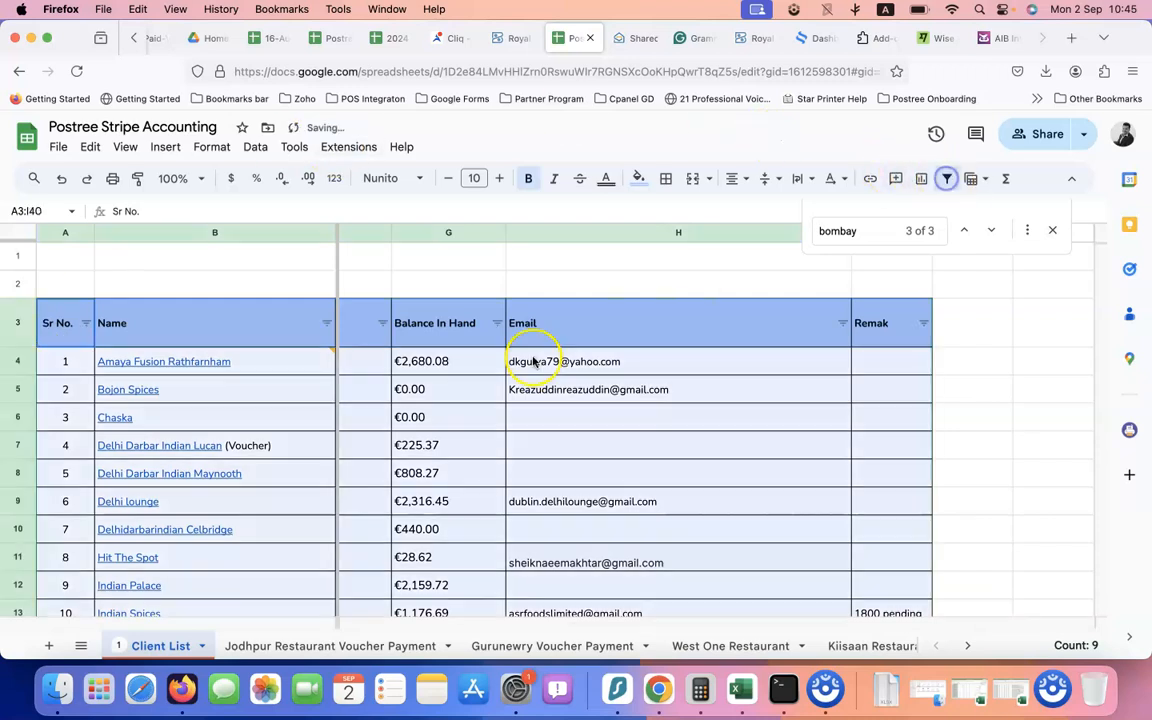
{"action": "scroll", "coordinate": [886, 381], "scroll_direction": "left", "scroll_amount": 5}
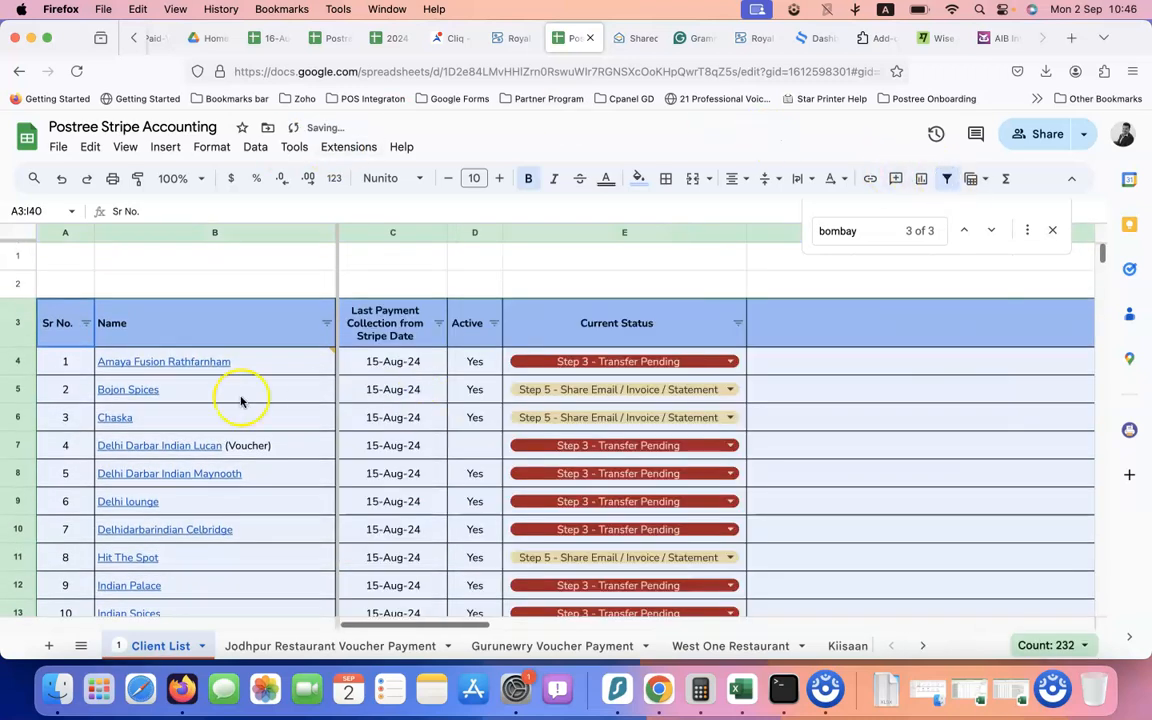
{"action": "scroll", "coordinate": [296, 360], "scroll_direction": "down", "scroll_amount": 1}
{"action": "mouse_move", "coordinate": [296, 356]}
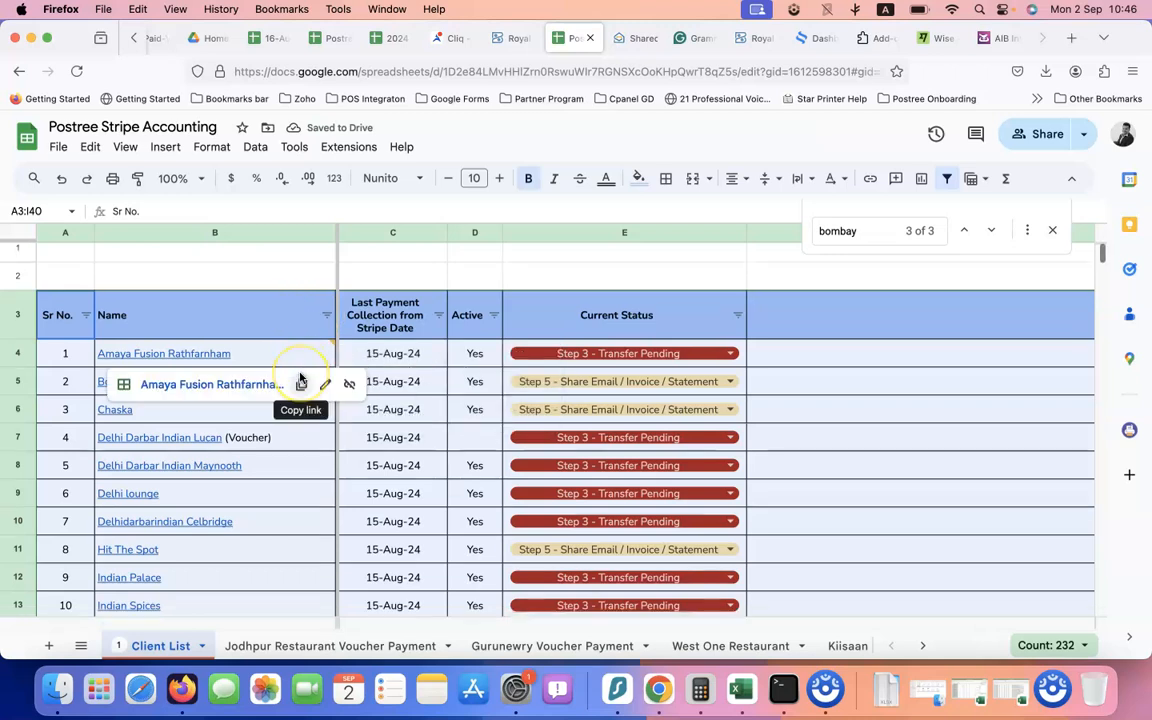
{"action": "scroll", "coordinate": [283, 475], "scroll_direction": "down", "scroll_amount": 15}
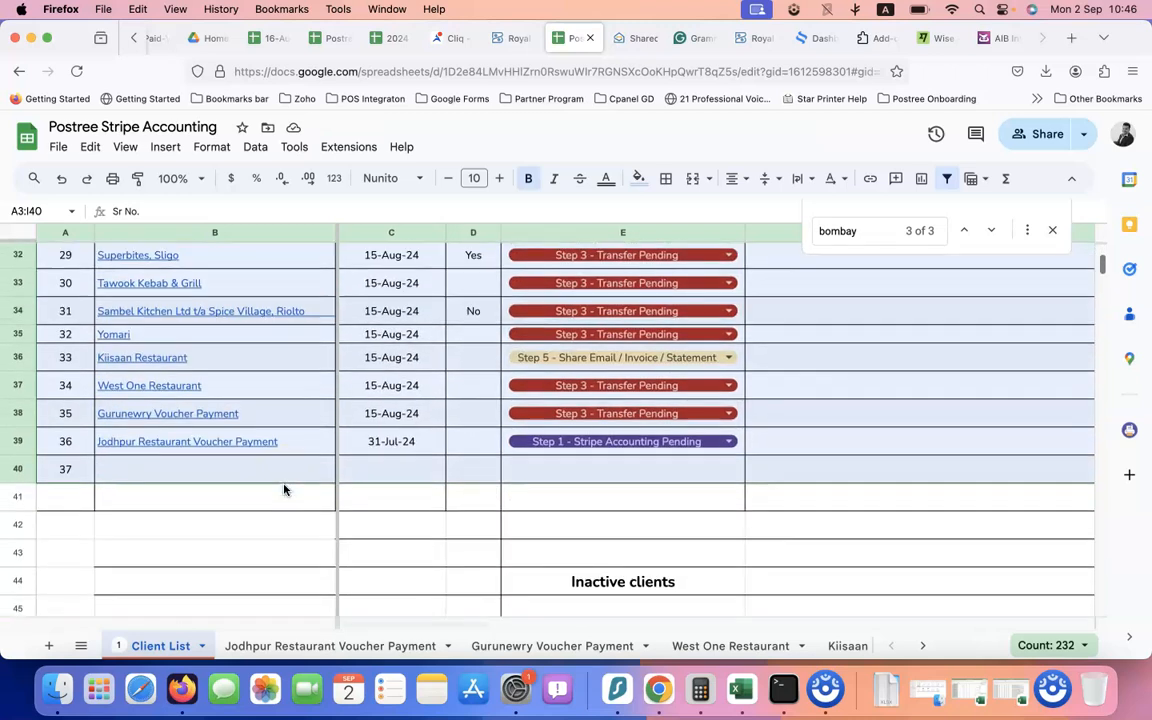
{"action": "scroll", "coordinate": [283, 490], "scroll_direction": "up", "scroll_amount": 8}
{"action": "left_click", "coordinate": [643, 432]}
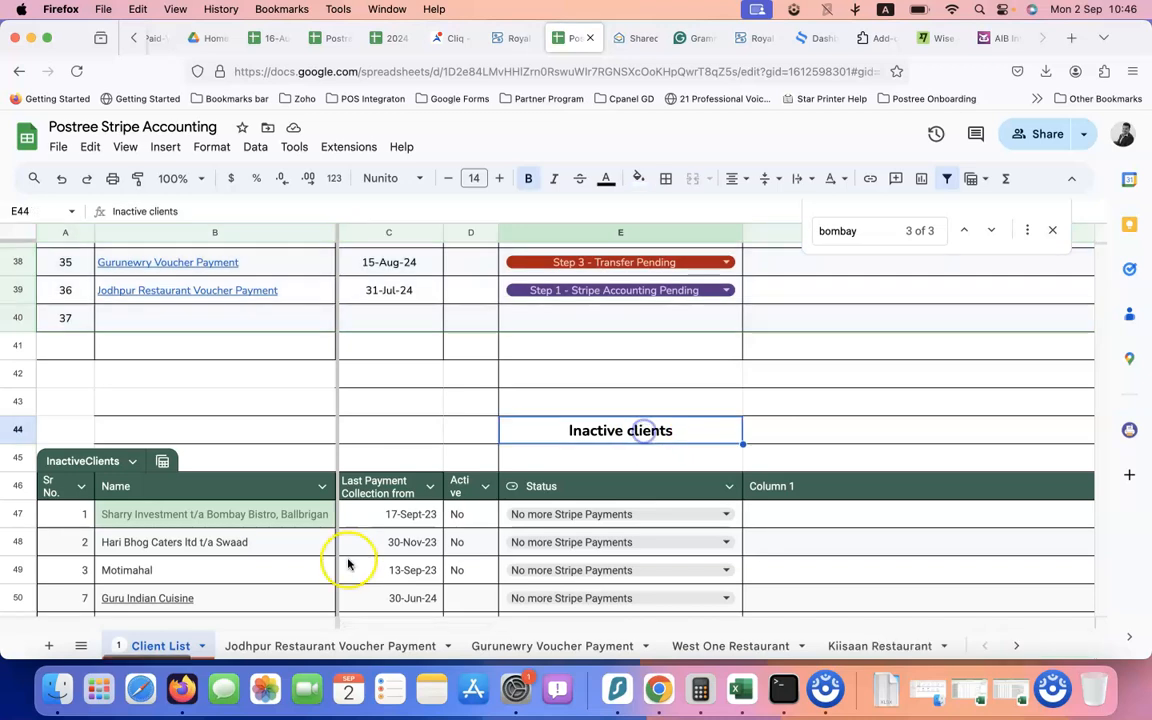
{"action": "scroll", "coordinate": [251, 599], "scroll_direction": "up", "scroll_amount": 12}
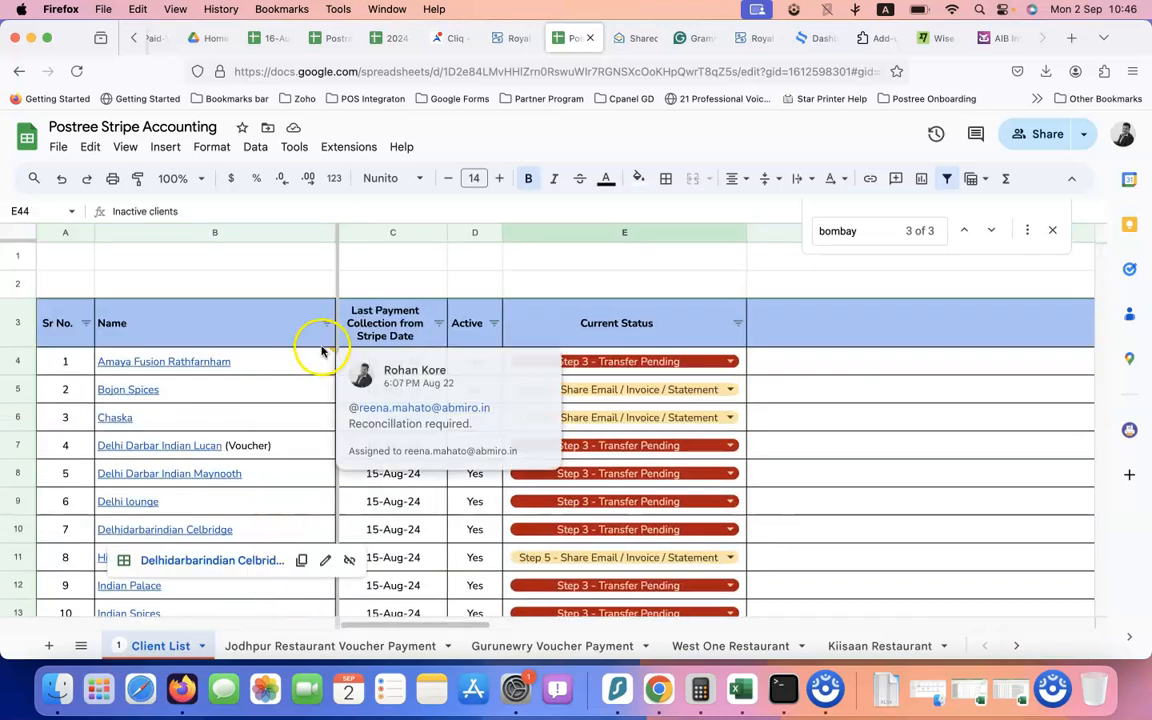
Filter the Name column to only Saffron Bombay Bistro, Balbriggan
{"action": "left_click", "coordinate": [328, 331]}
{"action": "scroll", "coordinate": [230, 480], "scroll_direction": "down", "scroll_amount": 2}
{"action": "left_click", "coordinate": [160, 430]}
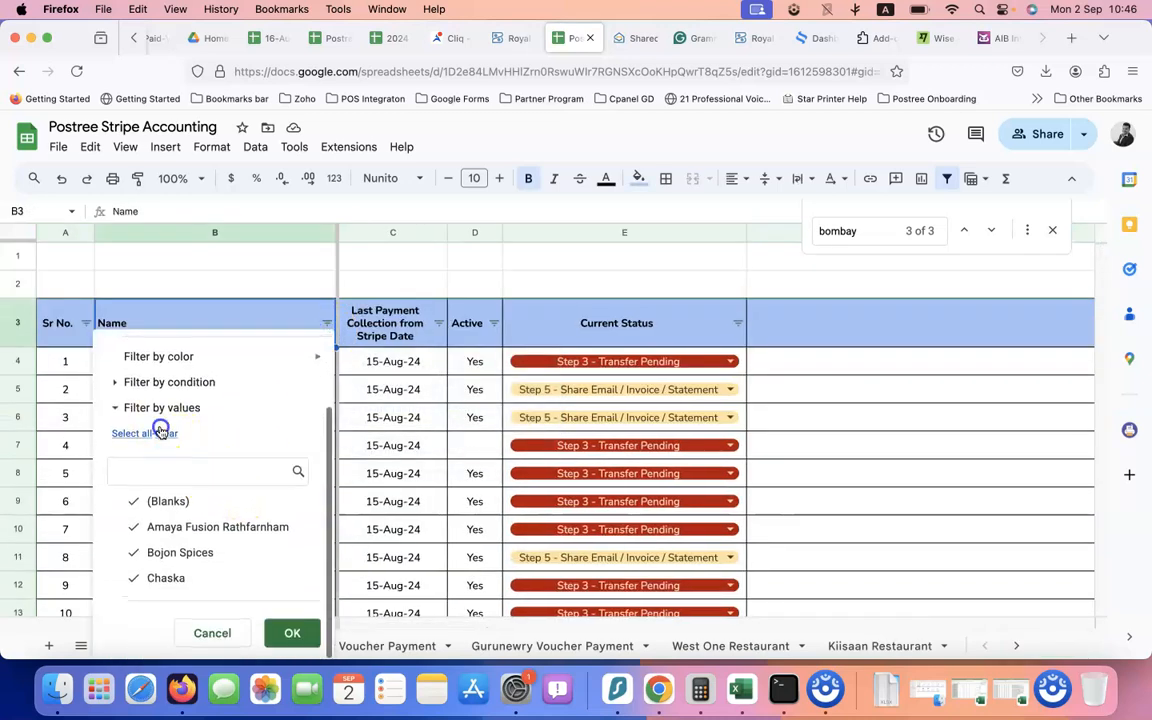
{"action": "type", "text": "bo"}
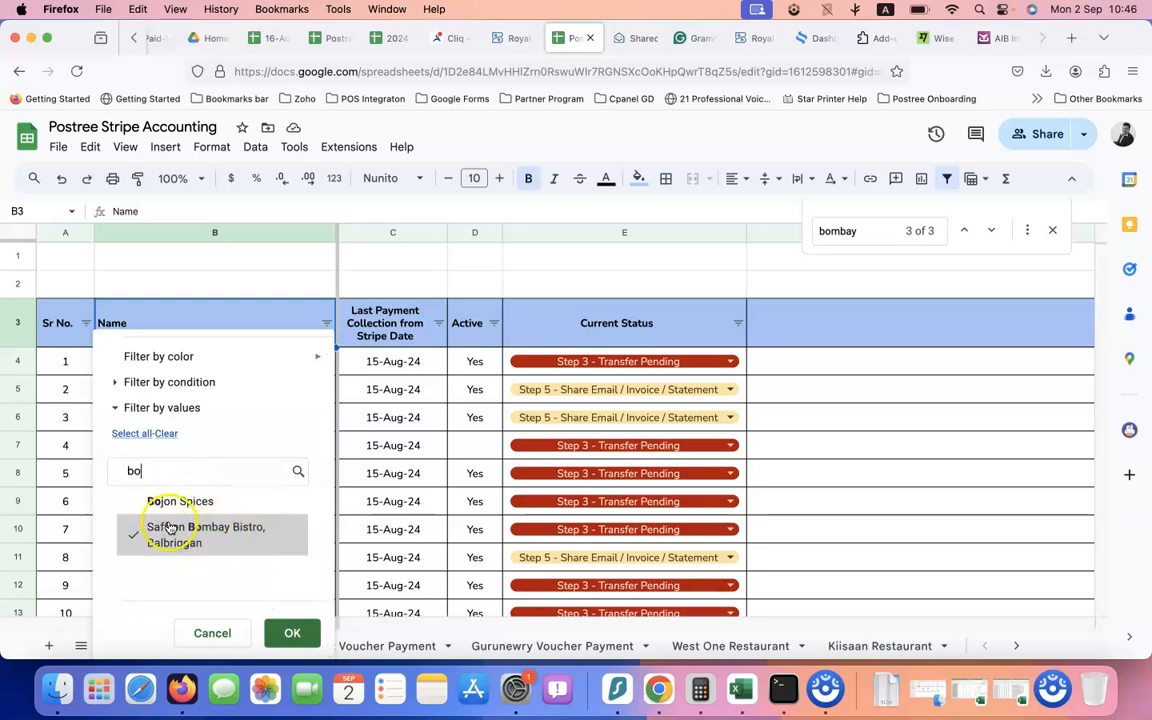
{"action": "key", "text": "BackSpace"}
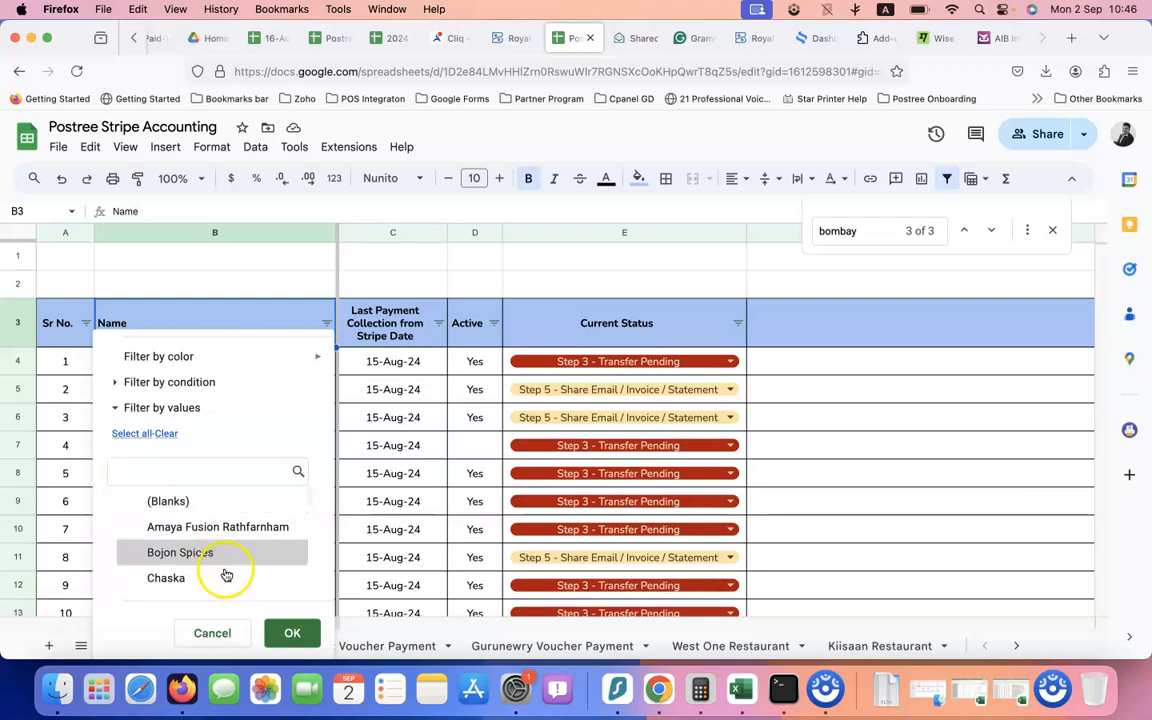
{"action": "left_click", "coordinate": [298, 633]}
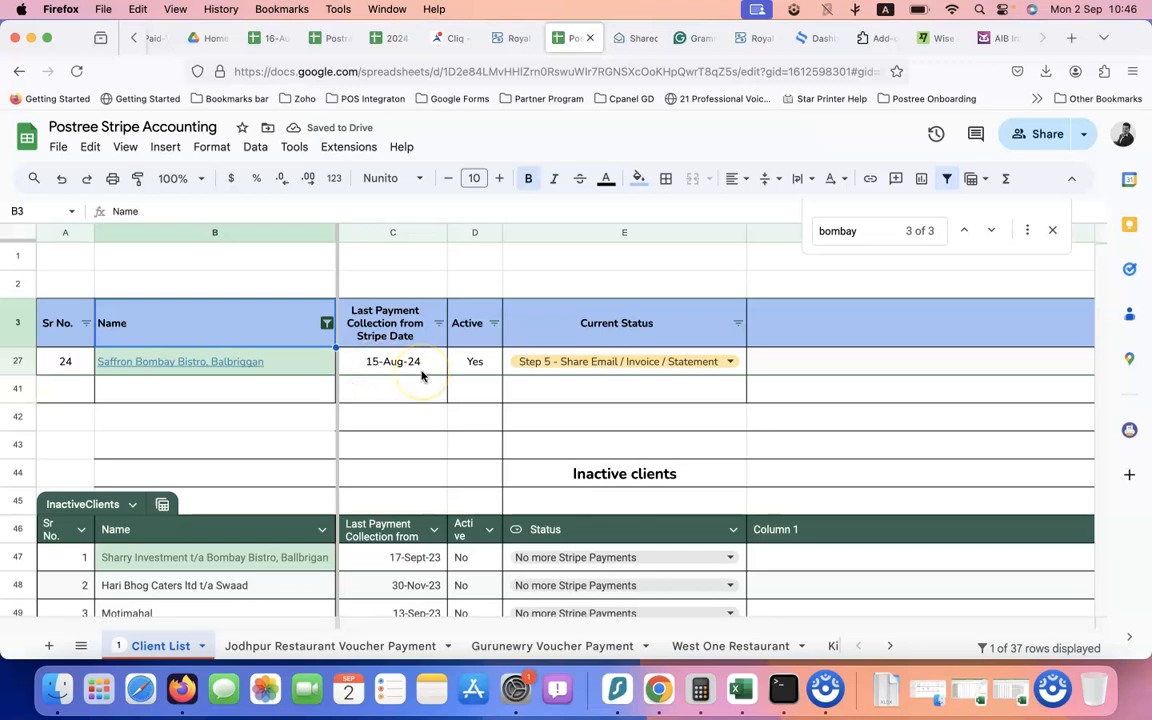
{"action": "left_click", "coordinate": [638, 360]}
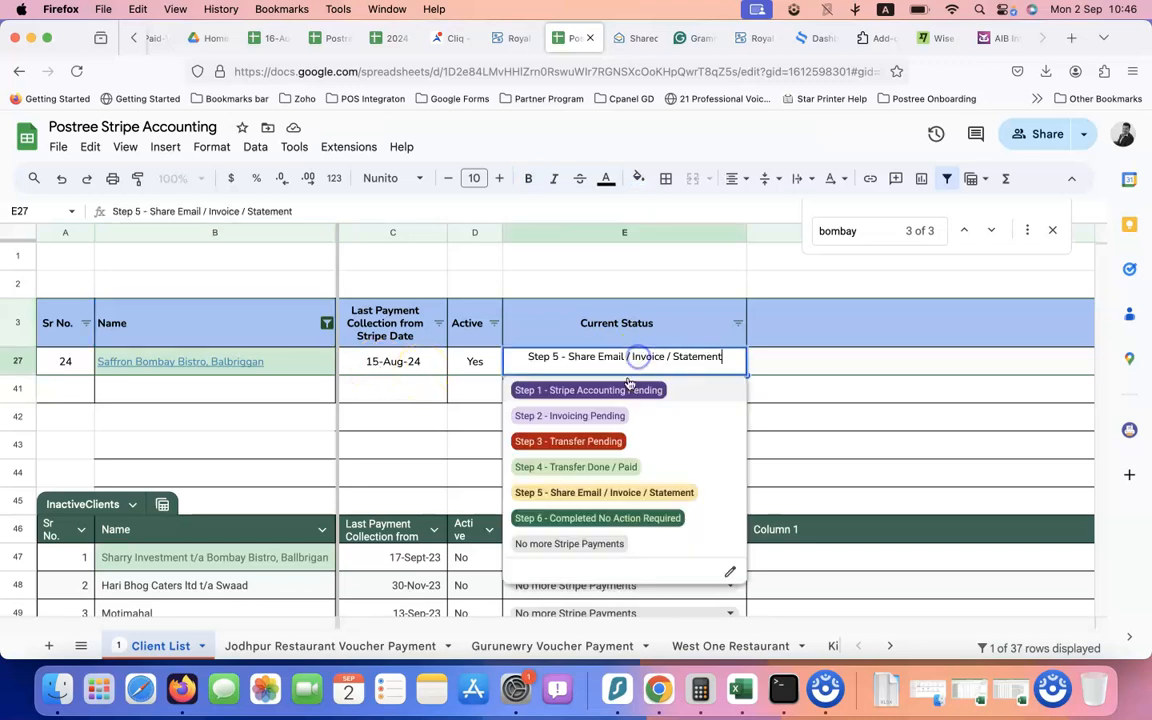
{"action": "left_click", "coordinate": [613, 395]}
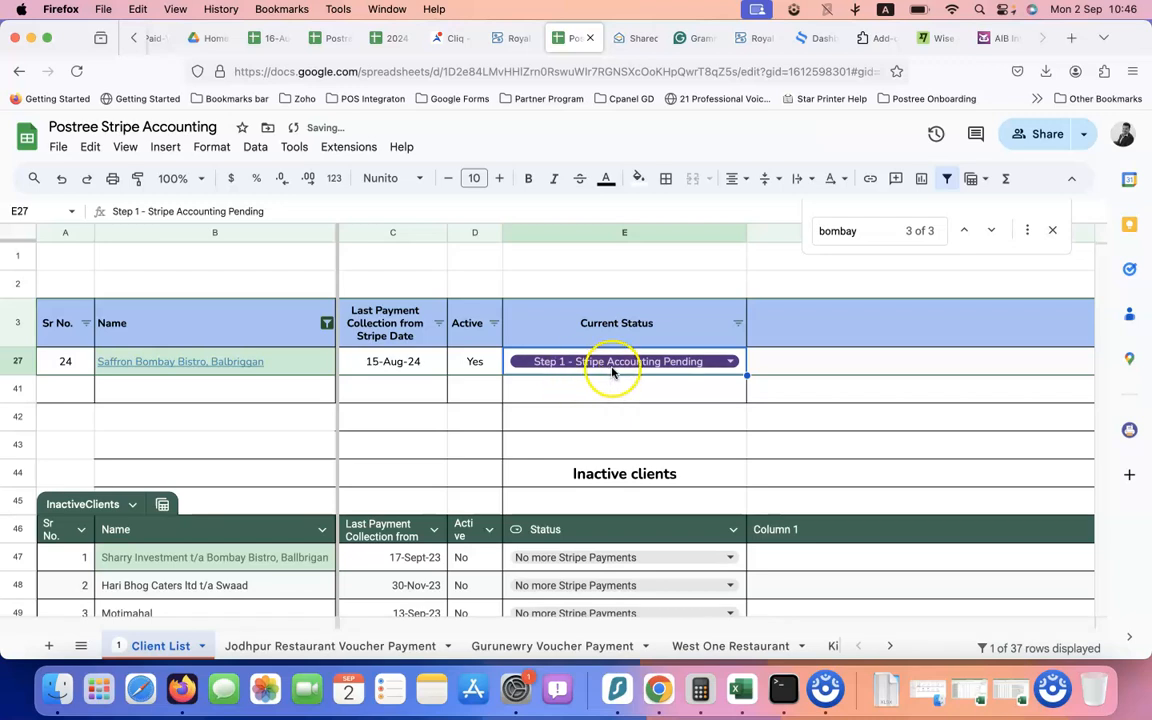
{"action": "left_click", "coordinate": [228, 368]}
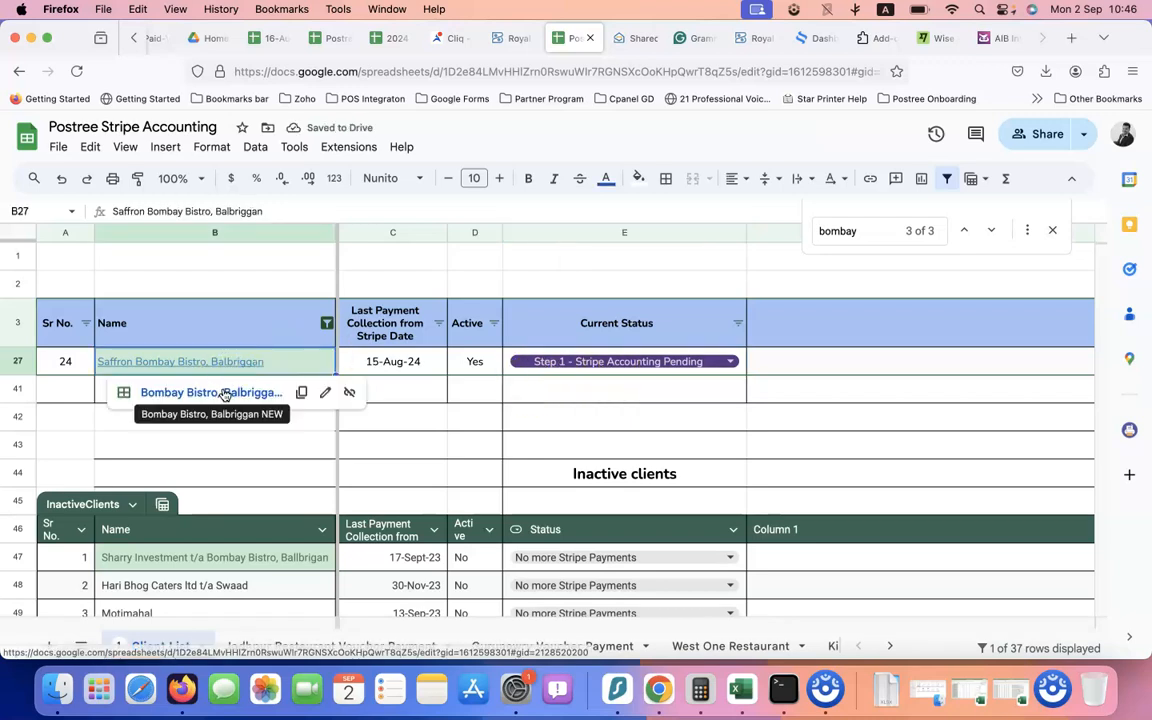
{"action": "left_click", "coordinate": [226, 390]}
{"action": "scroll", "coordinate": [333, 455], "scroll_direction": "down", "scroll_amount": 5}
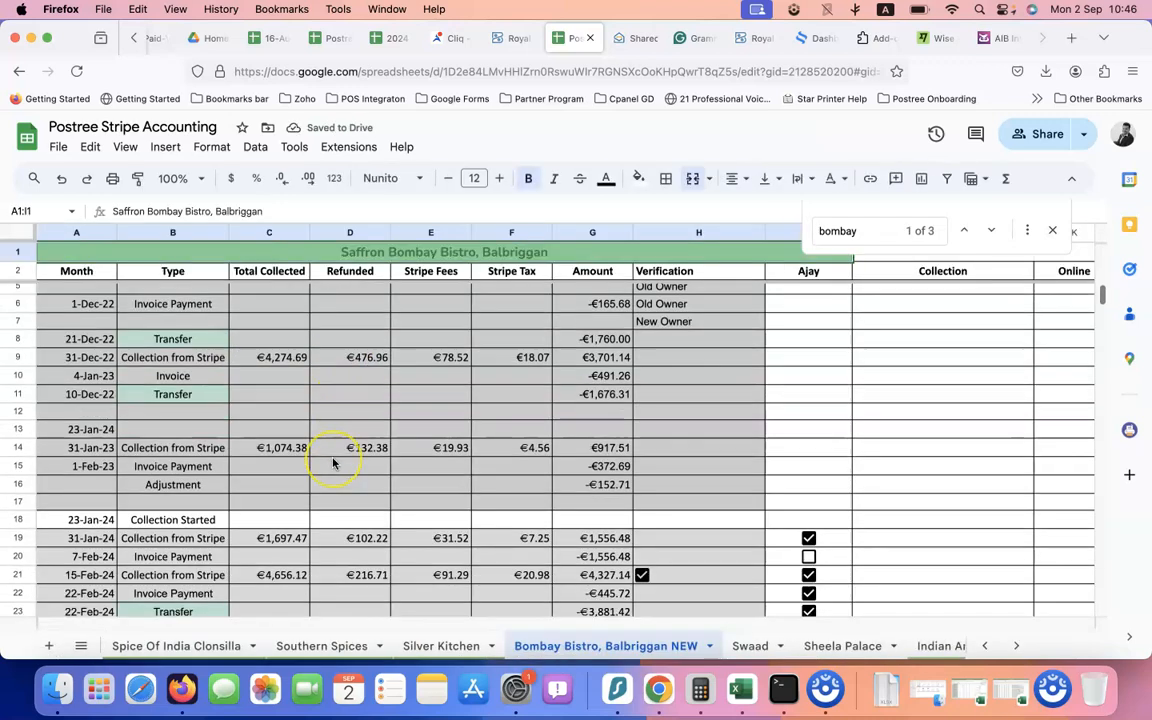
{"action": "scroll", "coordinate": [333, 462], "scroll_direction": "down", "scroll_amount": 10}
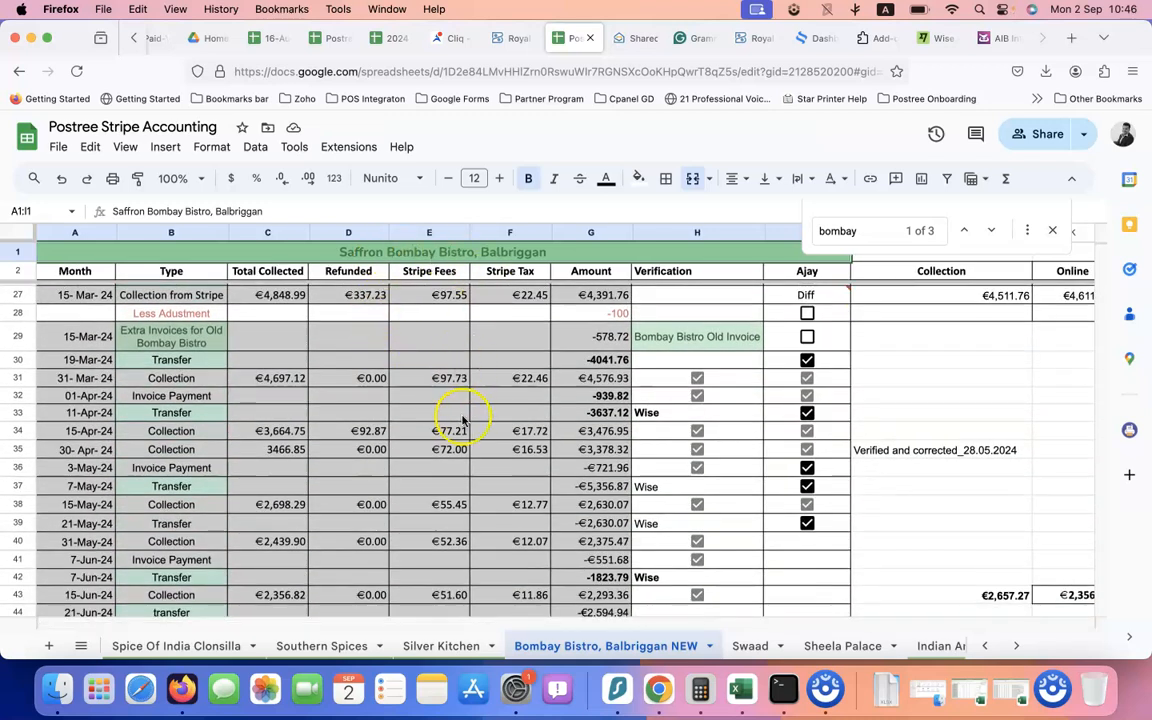
{"action": "scroll", "coordinate": [463, 418], "scroll_direction": "down", "scroll_amount": 12}
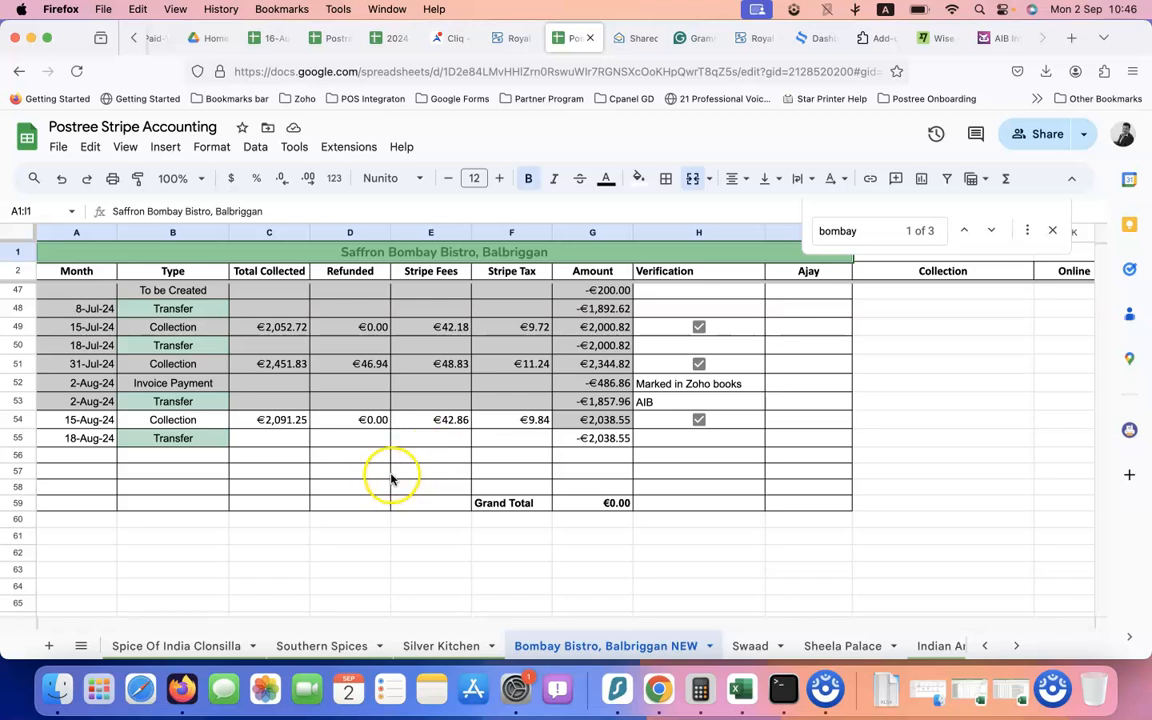
{"action": "left_click", "coordinate": [570, 437]}
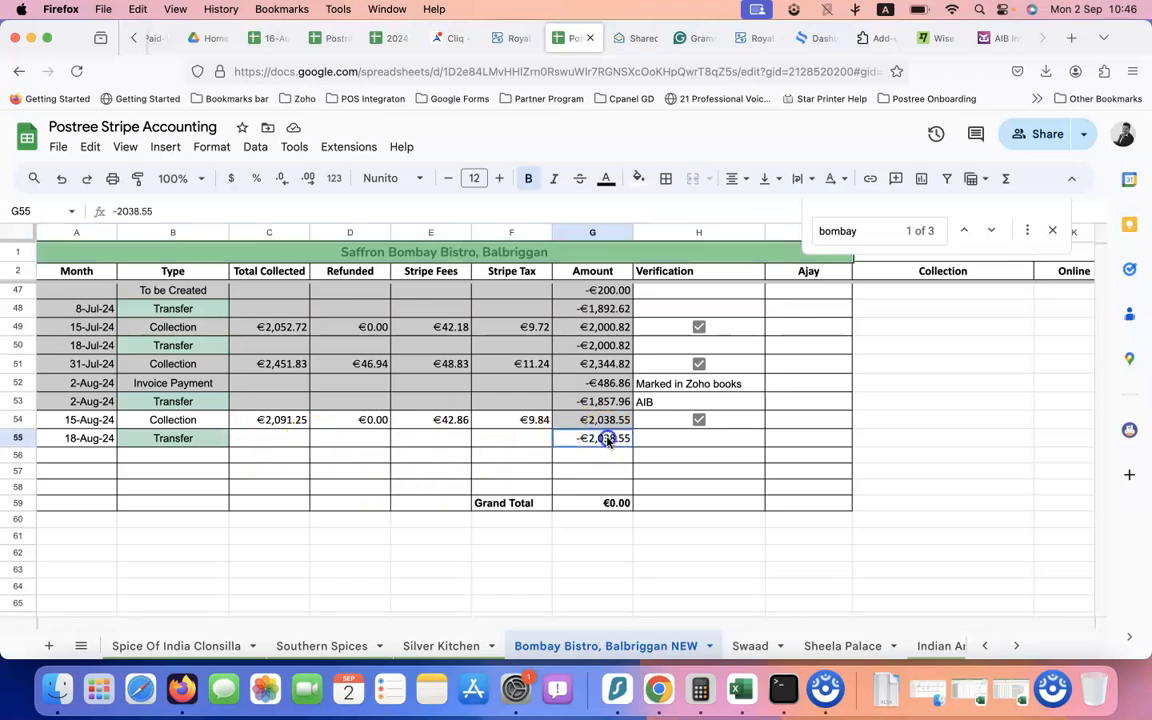
{"action": "left_click", "coordinate": [82, 422]}
{"action": "left_click_drag", "start_coordinate": [100, 424], "coordinate": [331, 413]}
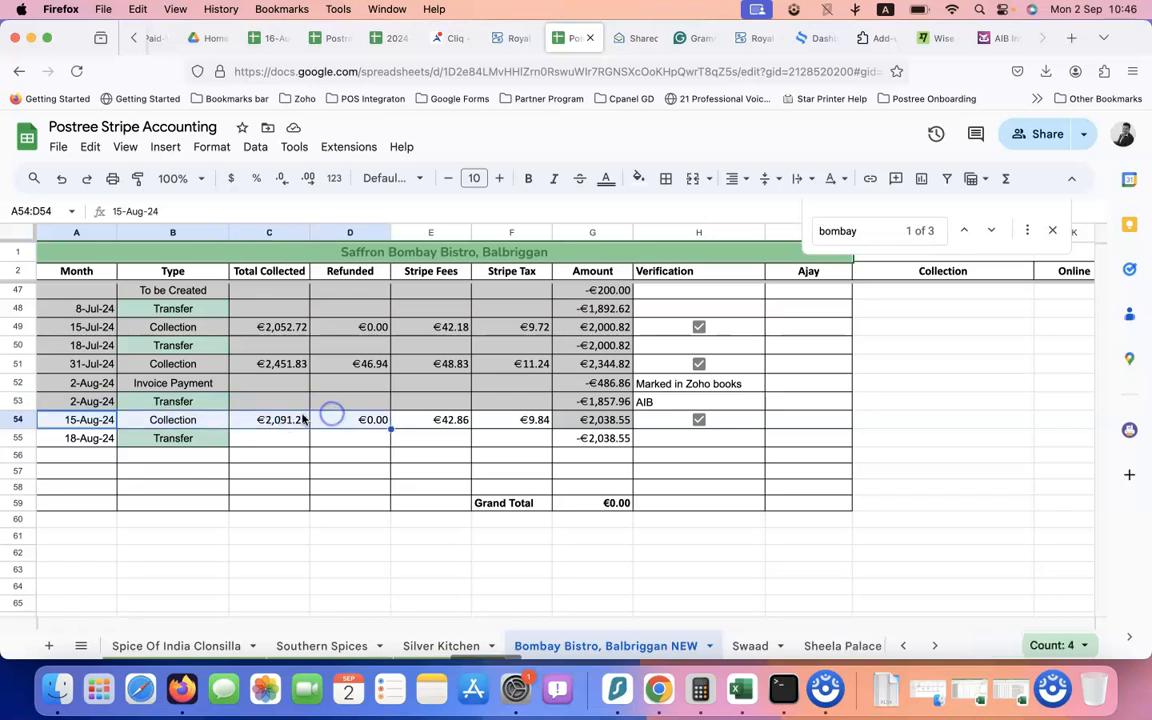
{"action": "left_click", "coordinate": [303, 420]}
{"action": "left_click", "coordinate": [95, 420]}
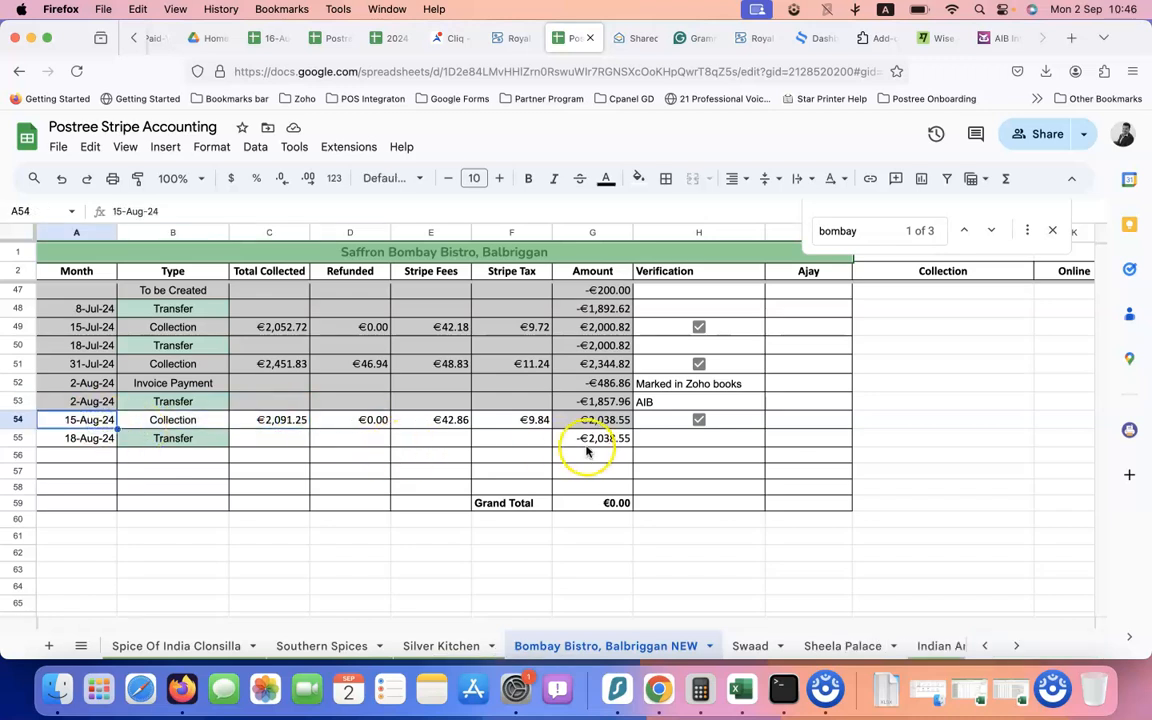
{"action": "left_click", "coordinate": [598, 503]}
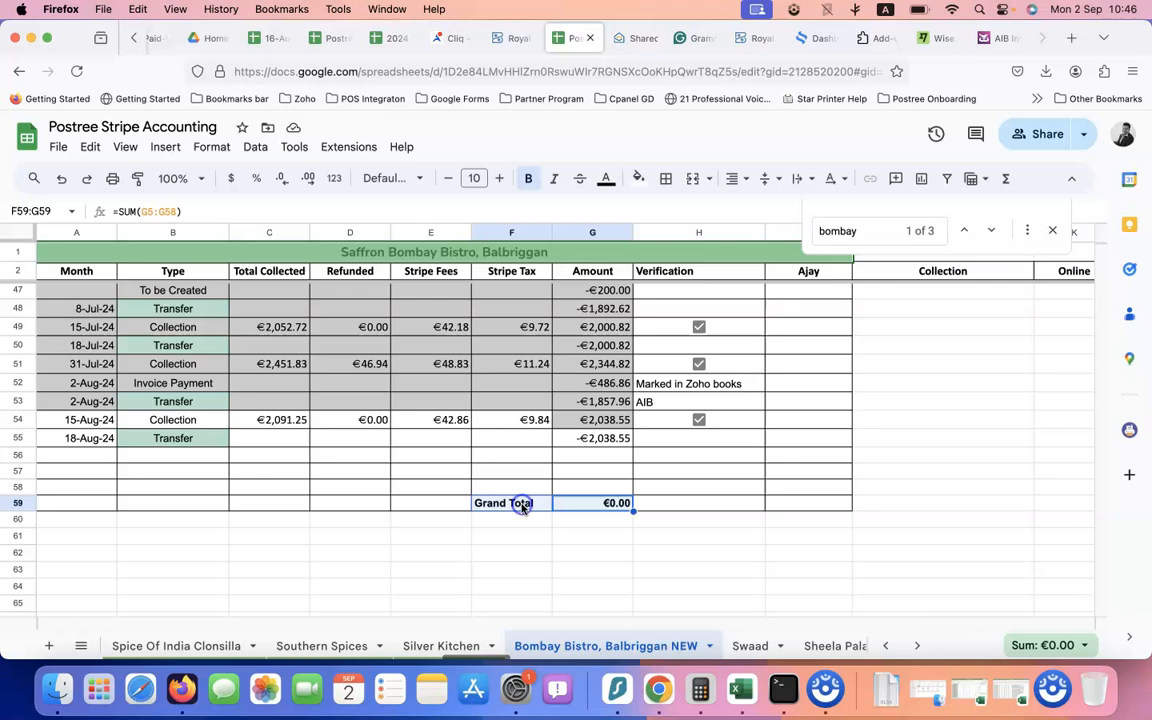
{"action": "left_click", "coordinate": [591, 458]}
Enter 31-Aug-24 and Collection in row 56 and paste the August sale figures as values only
{"action": "left_click", "coordinate": [93, 458]}
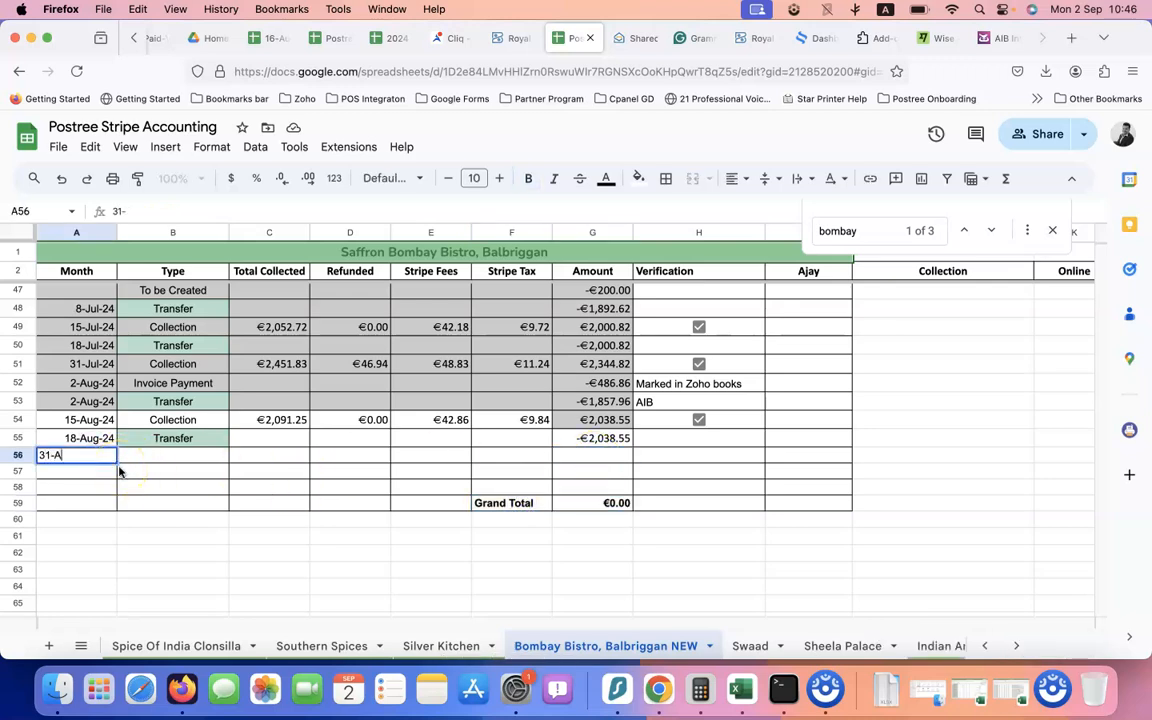
{"action": "type", "text": "31-Aug-24"}
{"action": "key", "text": "Return"}
{"action": "left_click", "coordinate": [181, 468]}
{"action": "type", "text": "C"}
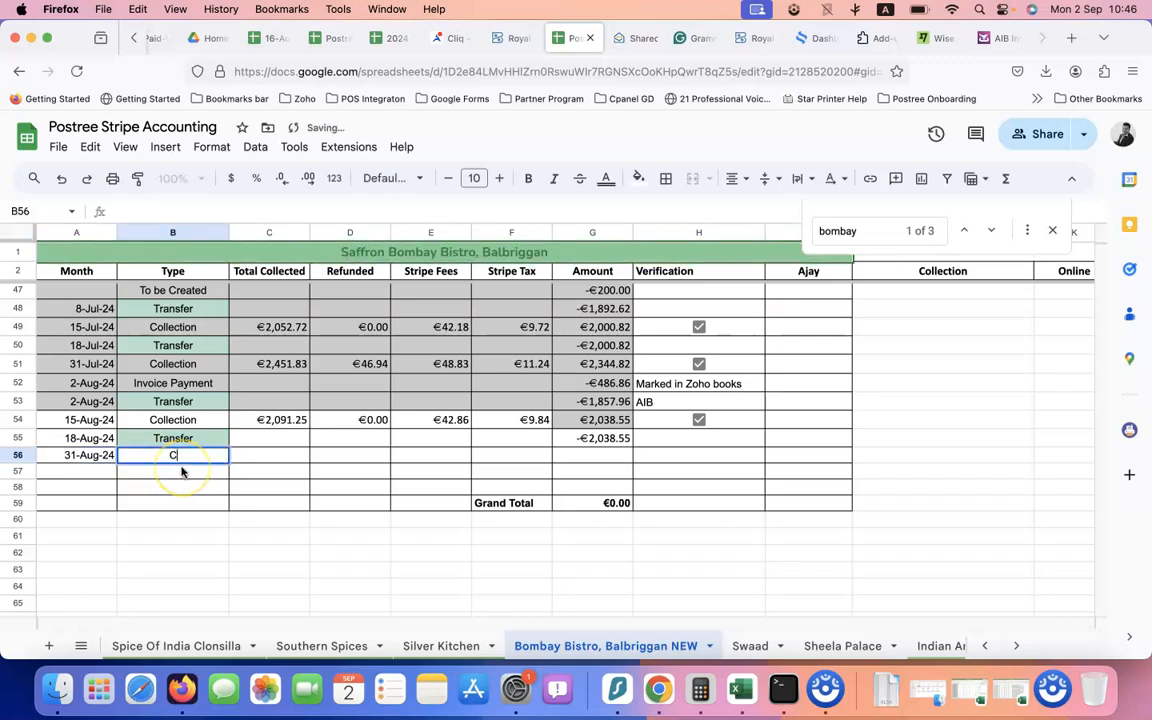
{"action": "key", "text": "Tab"}
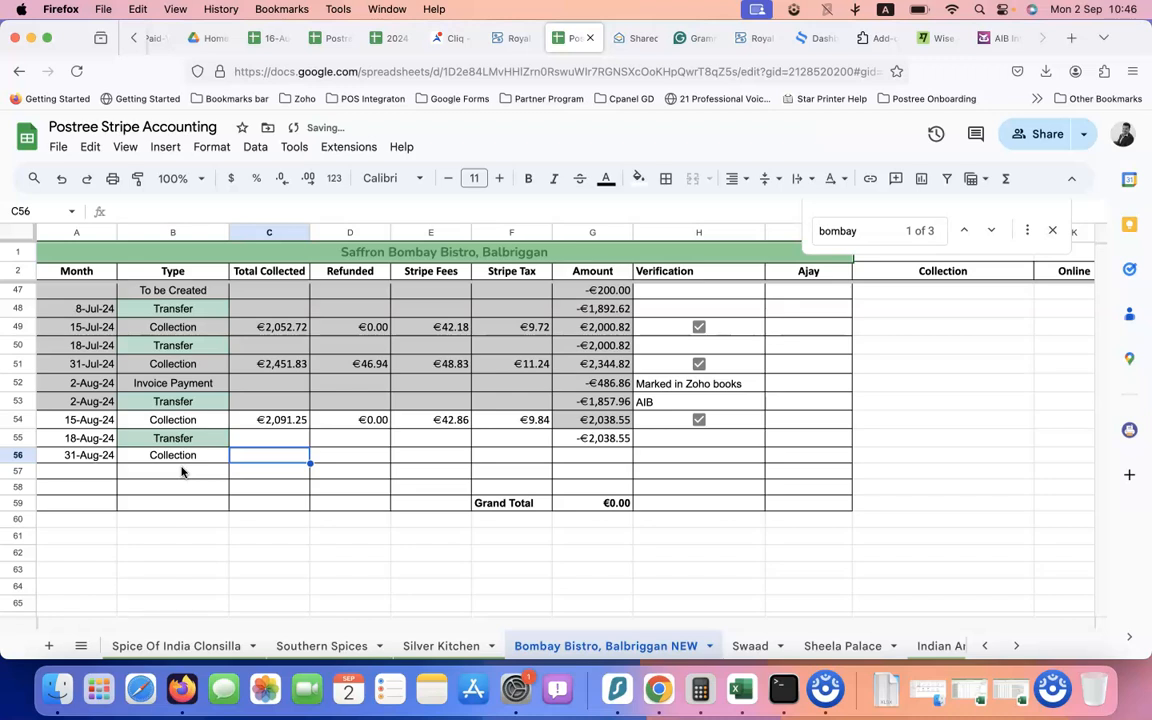
{"action": "type", "text": "€1,183.82\t€26.00\t€18.64\t€4.28"}
{"action": "left_click", "coordinate": [576, 479]}
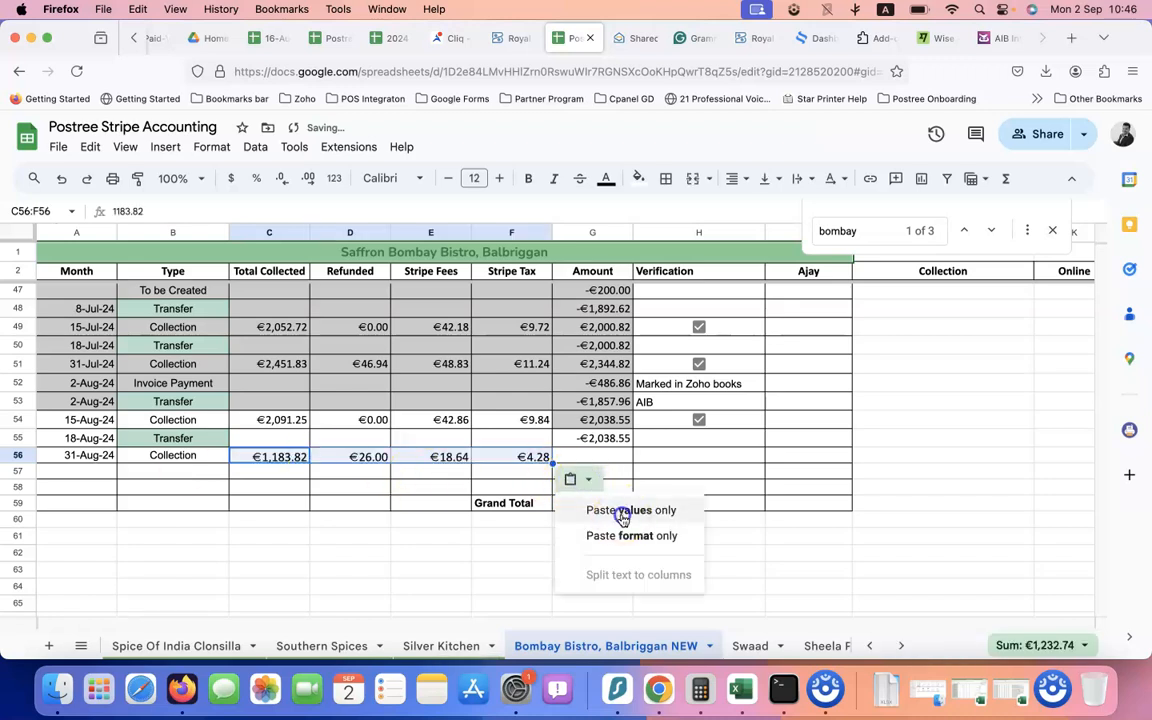
{"action": "left_click", "coordinate": [621, 511]}
Copy the 15-Aug-24 Amount formula into G56, giving a net Amount of €1,134.90
{"action": "left_click", "coordinate": [587, 458]}
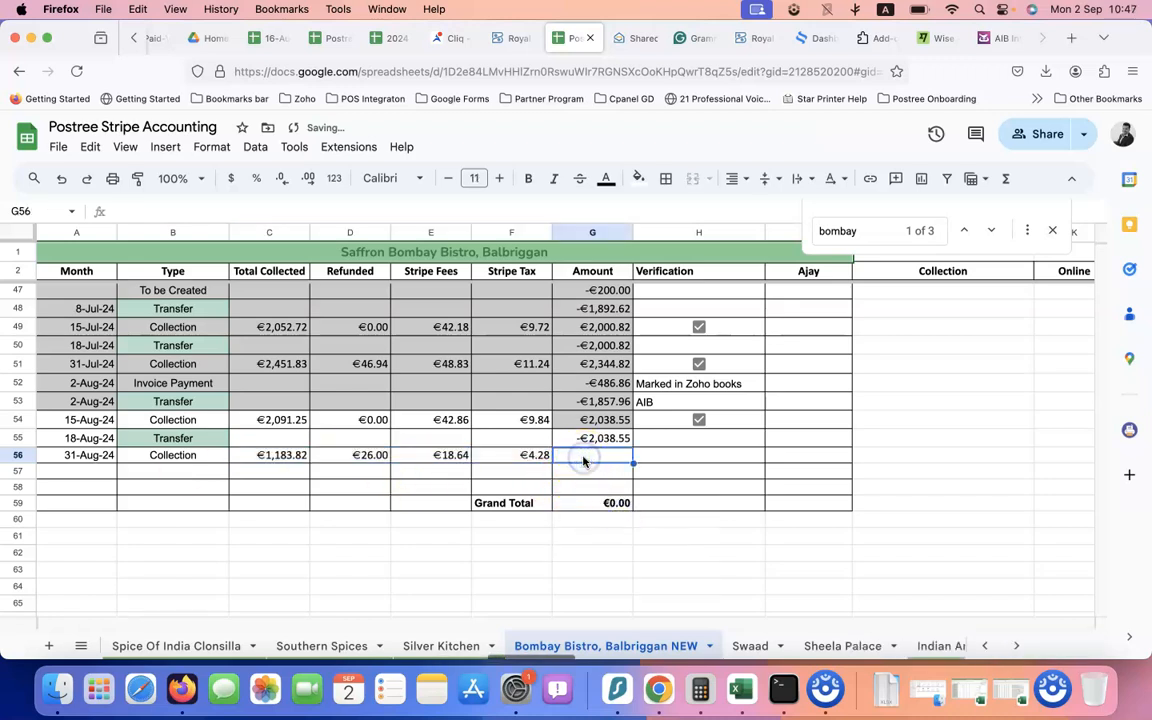
{"action": "left_click_drag", "start_coordinate": [283, 456], "coordinate": [435, 462]}
{"action": "left_click", "coordinate": [590, 458]}
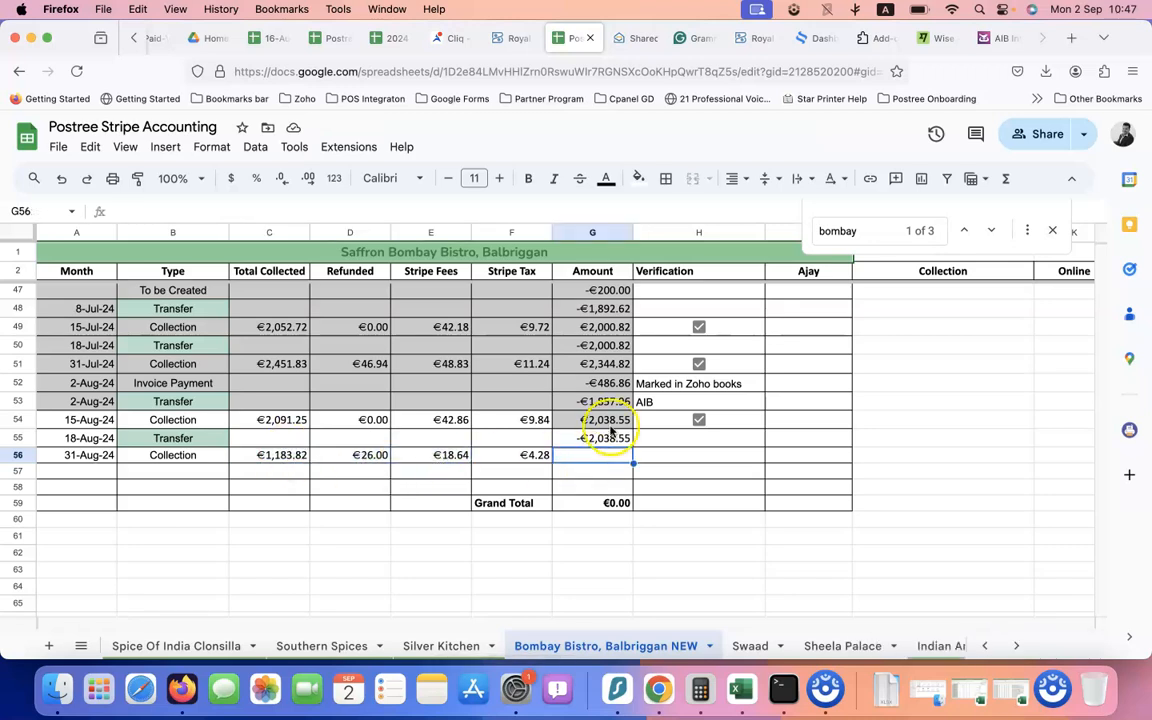
{"action": "left_click", "coordinate": [607, 422]}
{"action": "left_click", "coordinate": [589, 457]}
{"action": "type", "text": "€1,134.90"}
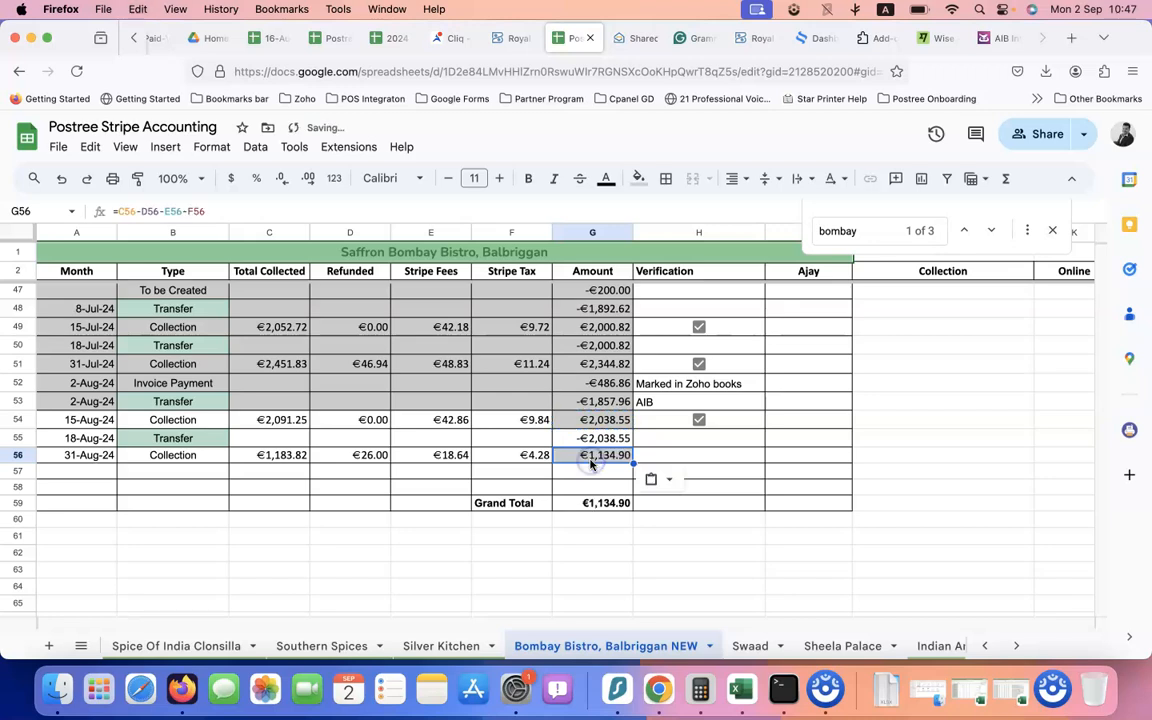
{"action": "key", "text": "Escape"}
{"action": "double_click", "coordinate": [590, 457]}
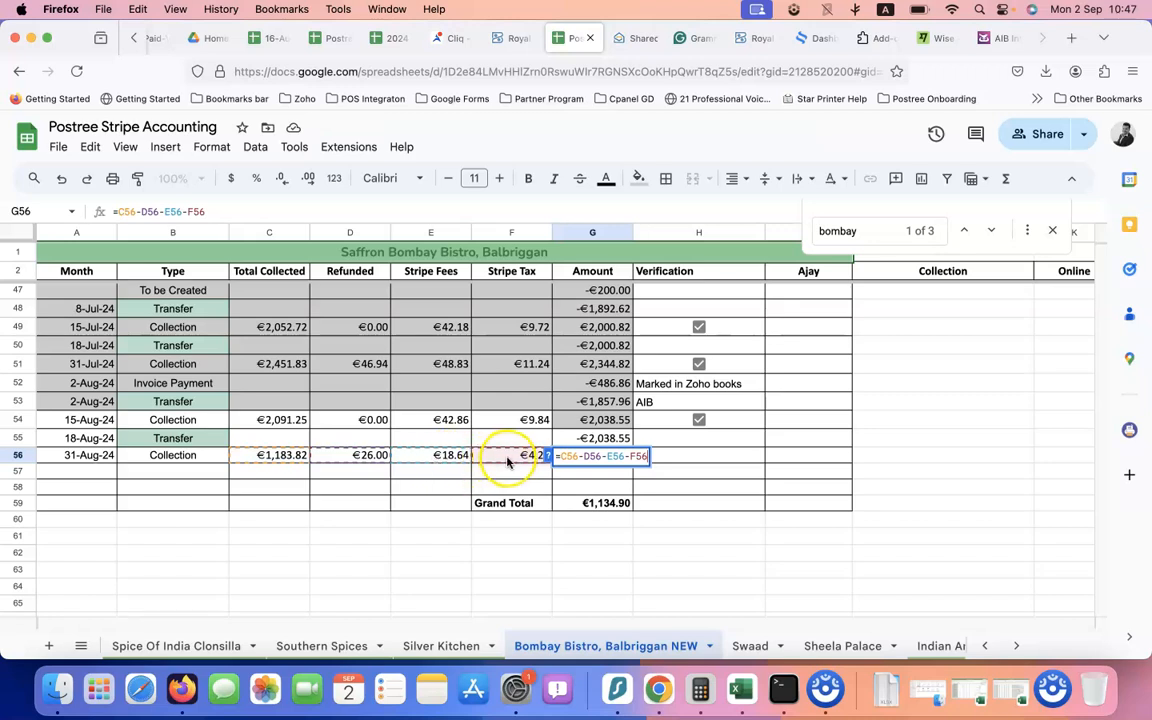
{"action": "left_click", "coordinate": [693, 460]}
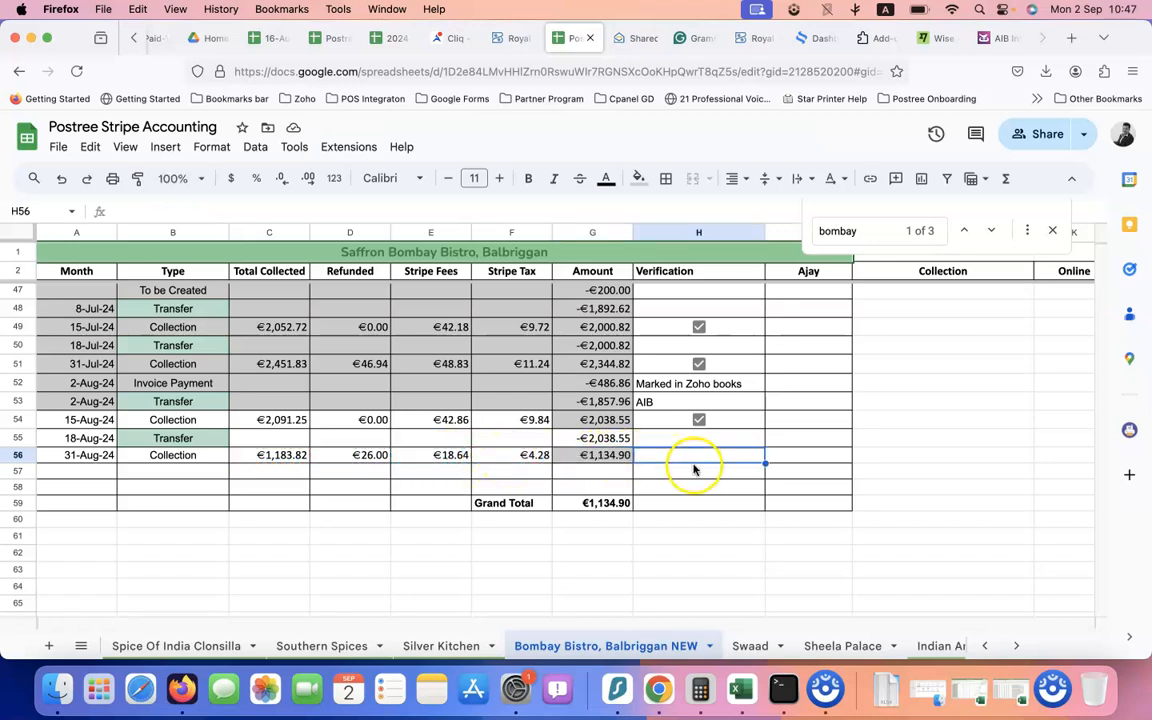
{"action": "left_click", "coordinate": [605, 460]}
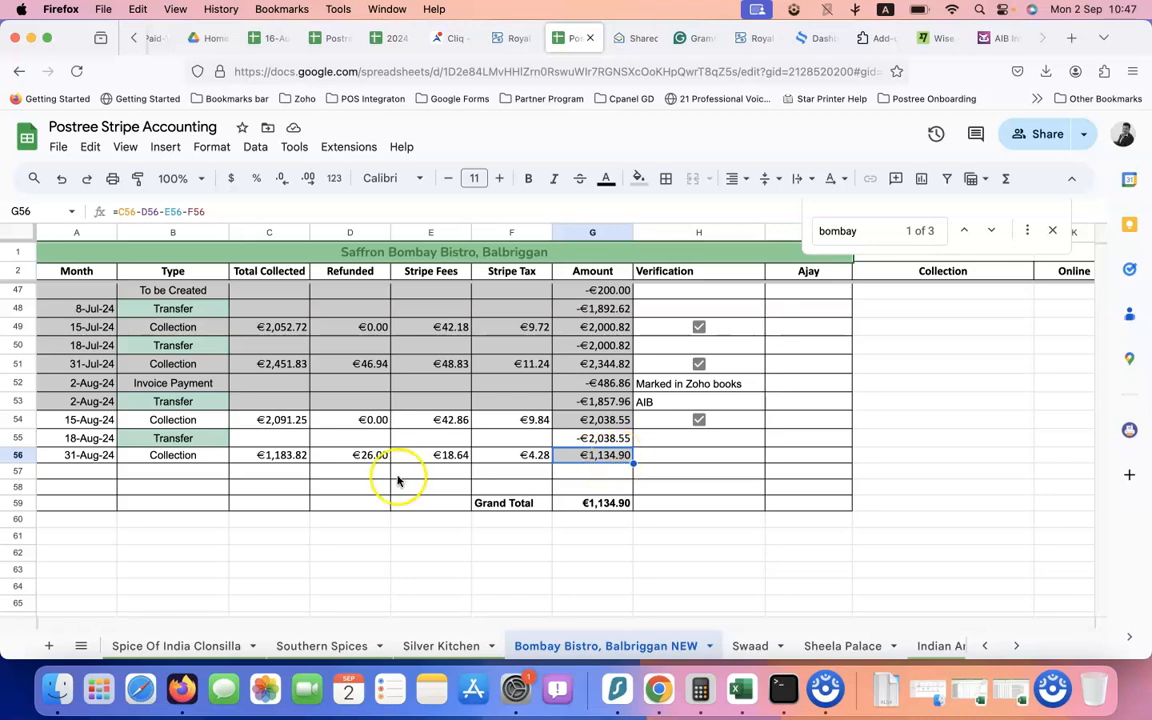
Review the finished 31-Aug-24 row and its €1,134.90 Amount
{"action": "left_click", "coordinate": [148, 478]}
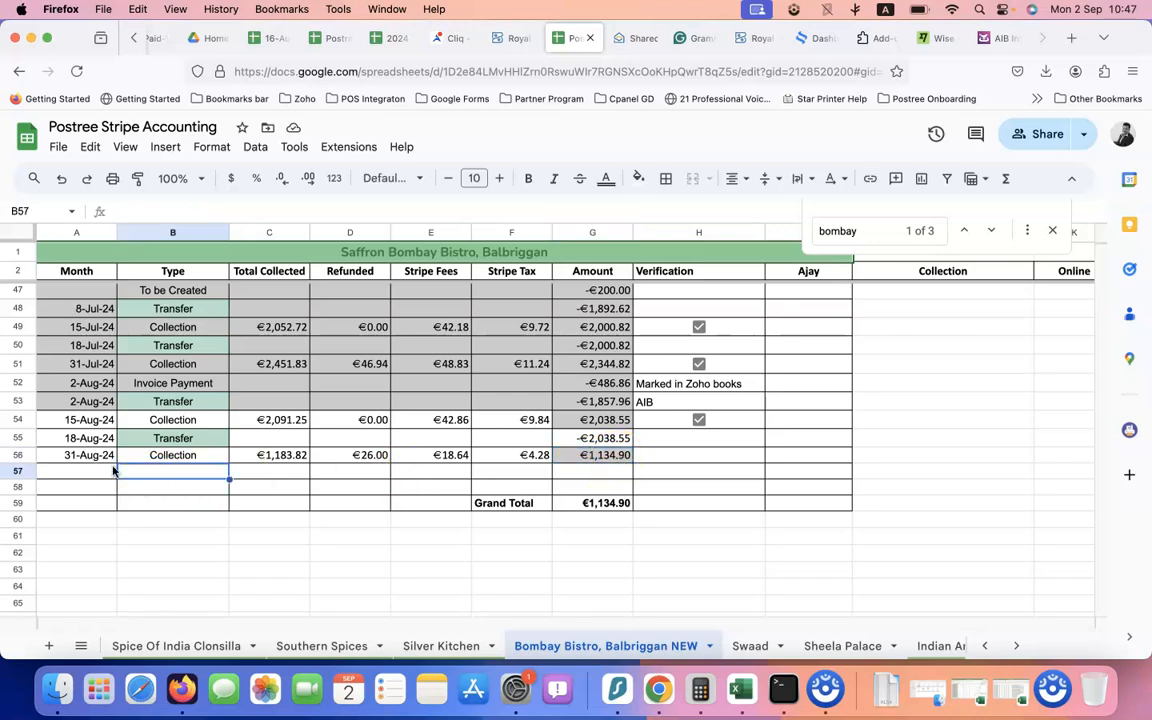
{"action": "left_click", "coordinate": [83, 457]}
{"action": "key", "text": "shift+Right"}
{"action": "key", "text": "shift+Right"}
{"action": "key", "text": "shift+Right"}
{"action": "key", "text": "shift+Right"}
{"action": "key", "text": "shift+Right"}
{"action": "key", "text": "shift+Right"}
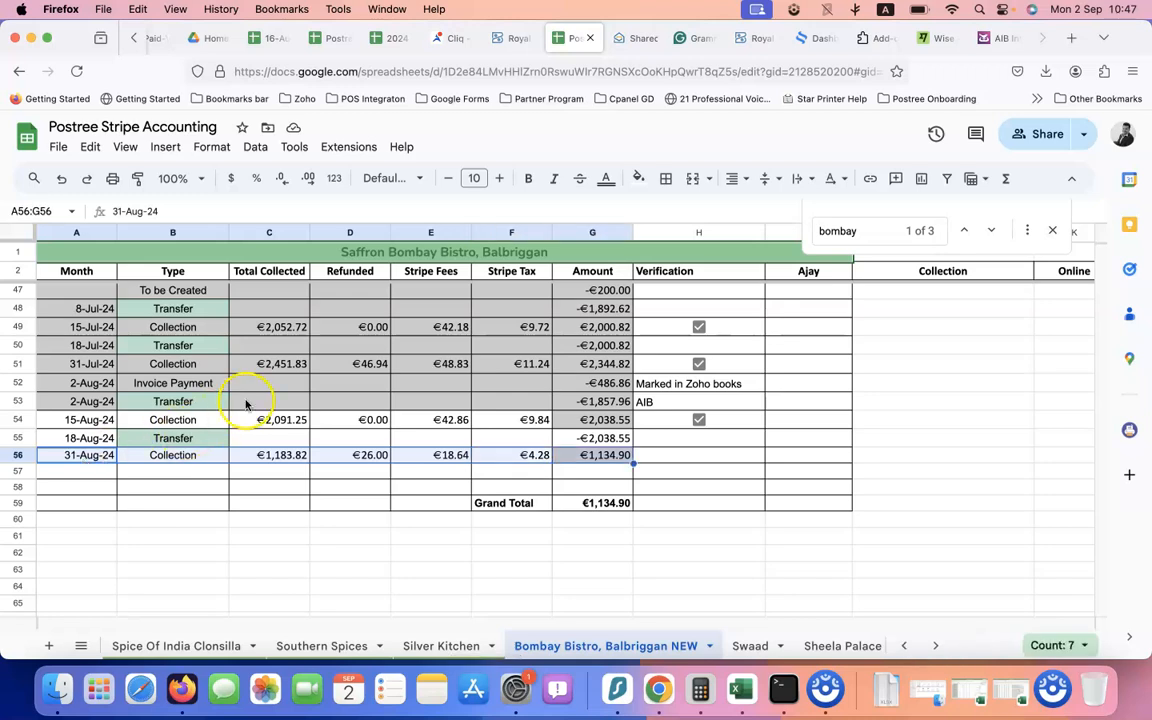
{"action": "left_click", "coordinate": [607, 457]}
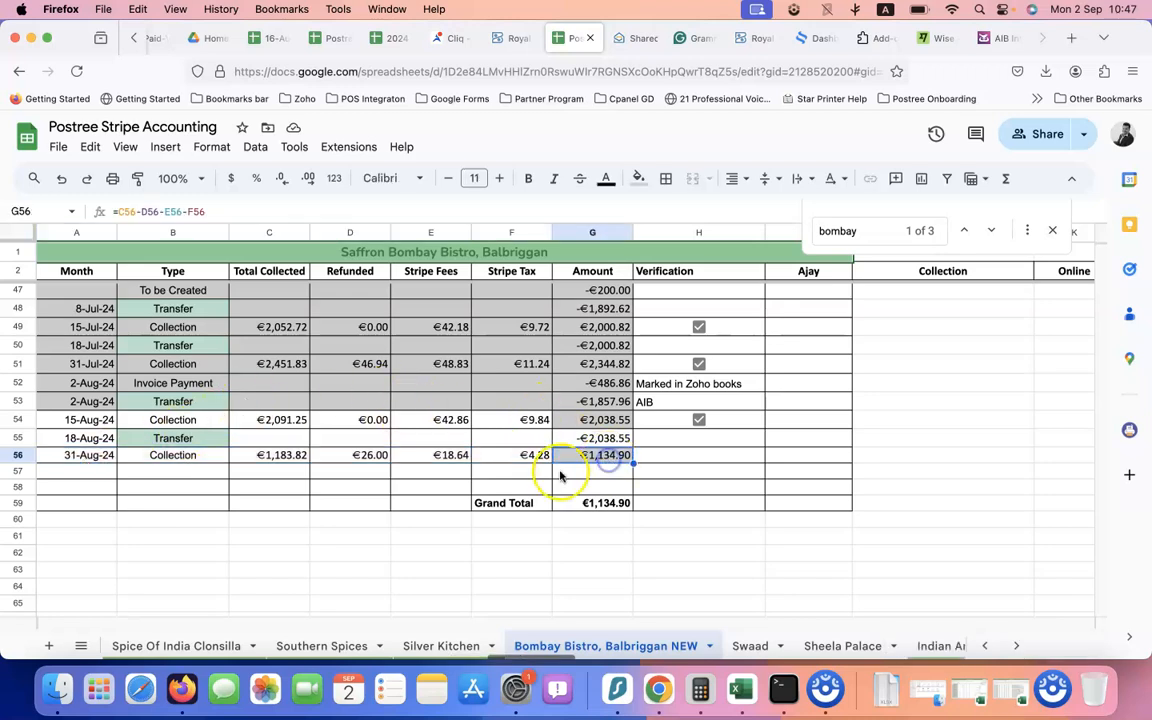
{"action": "left_click", "coordinate": [610, 463]}
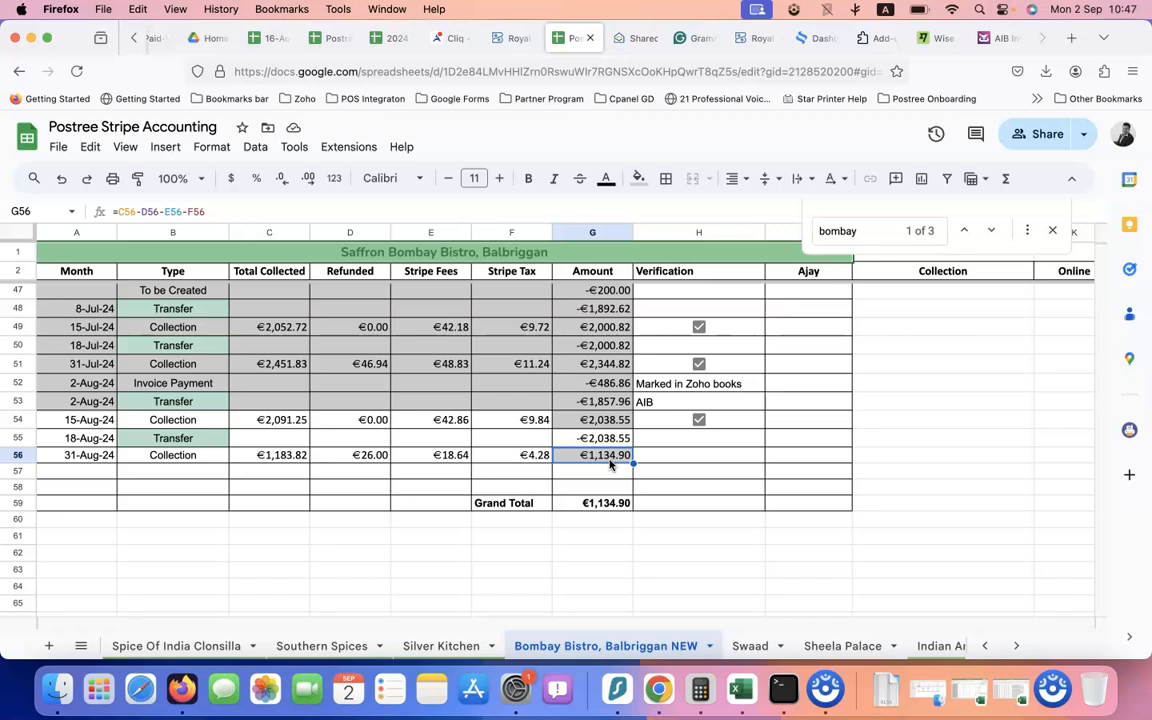
In Monthly Sale Reports, filter restaurant names to Bombay Bistro, Balbriggan (€4,199.66 total)
{"action": "left_click", "coordinate": [387, 38]}
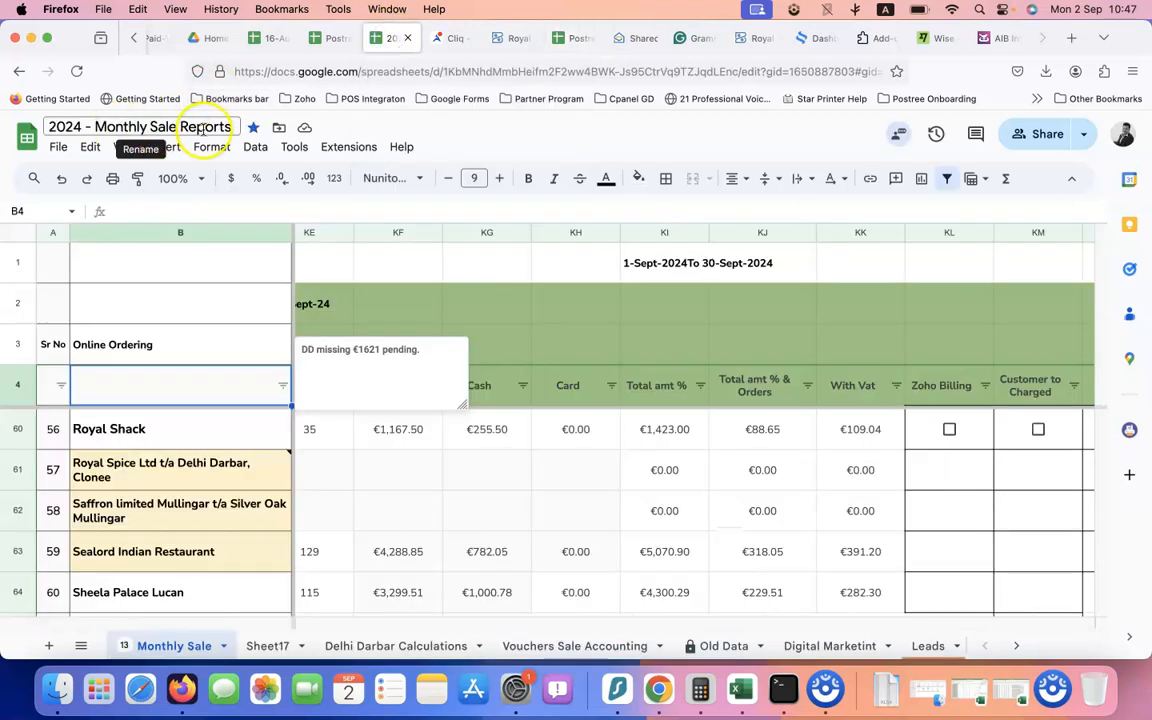
{"action": "left_click", "coordinate": [281, 387]}
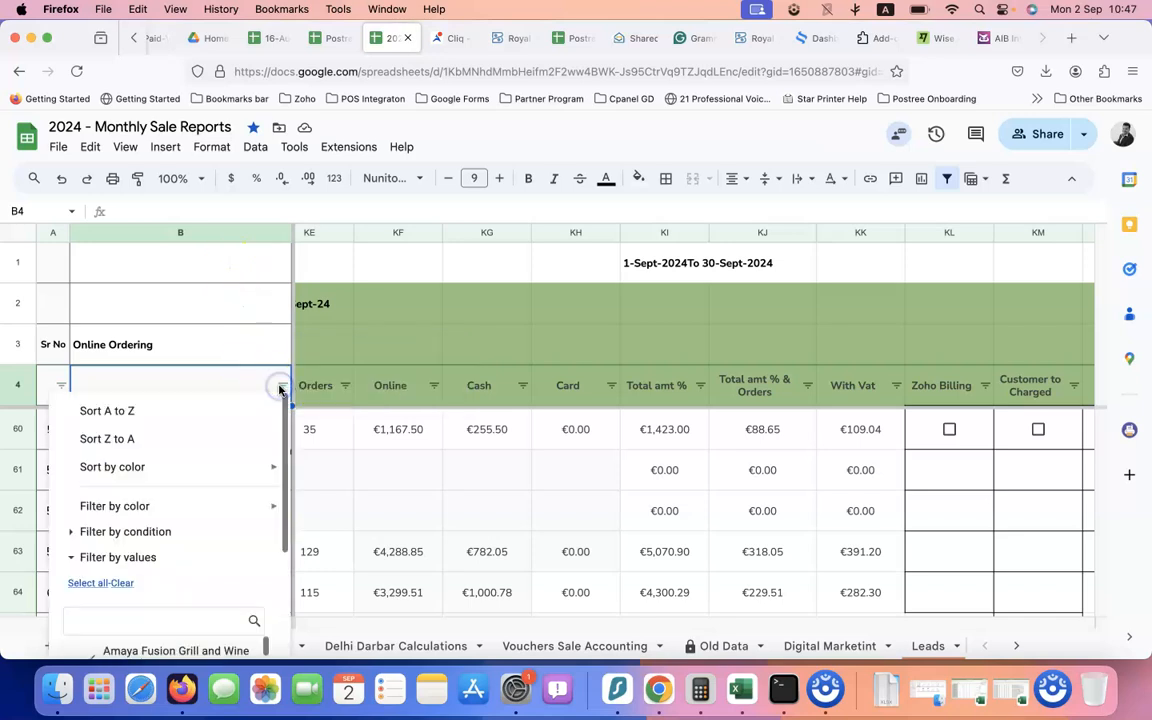
{"action": "scroll", "coordinate": [160, 530], "scroll_direction": "down", "scroll_amount": 3}
{"action": "left_click", "coordinate": [124, 435]}
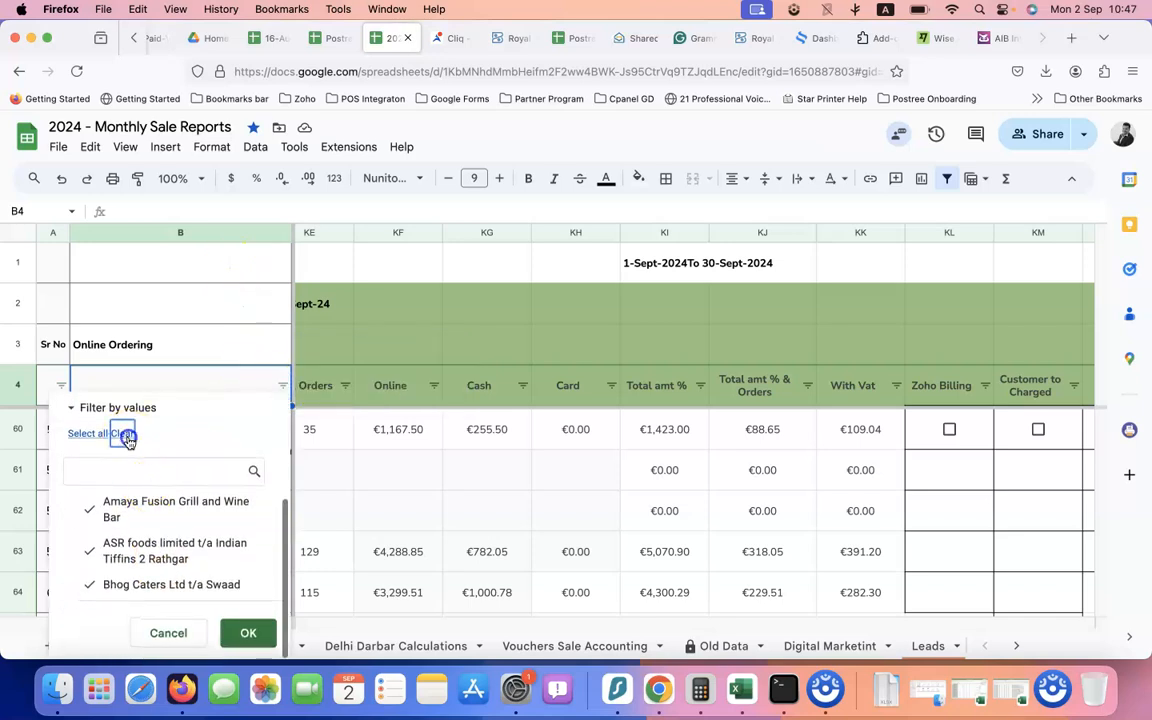
{"action": "type", "text": "bombay"}
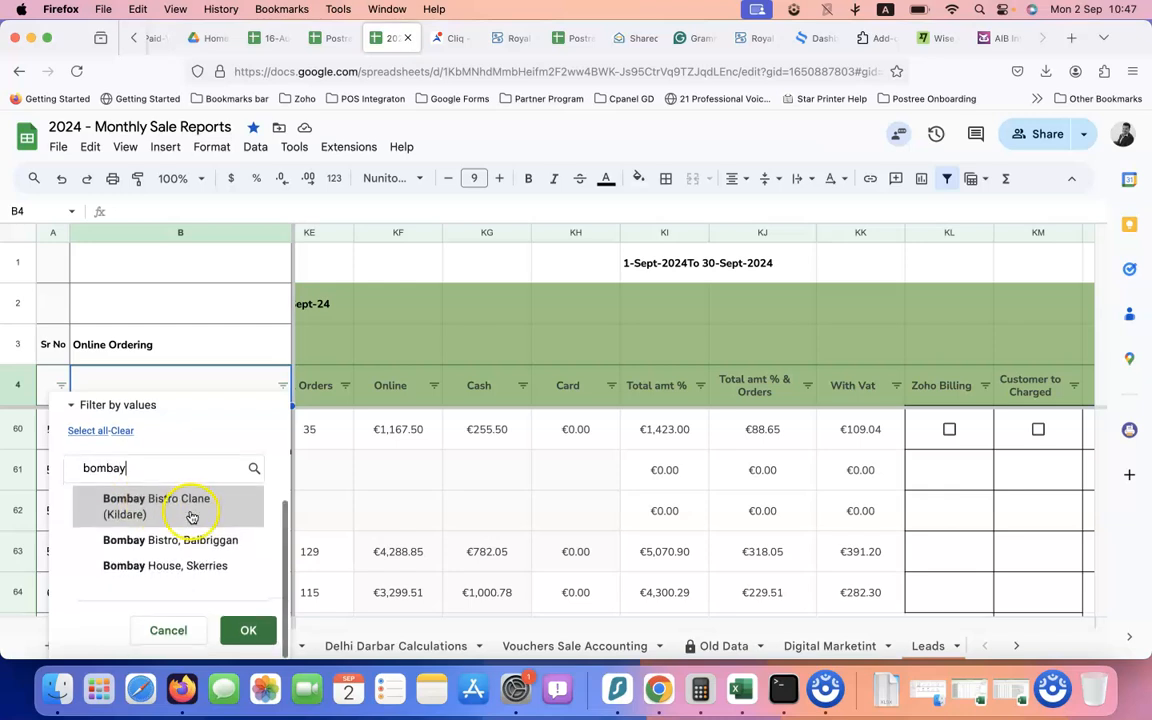
{"action": "left_click", "coordinate": [193, 542]}
{"action": "left_click", "coordinate": [243, 633]}
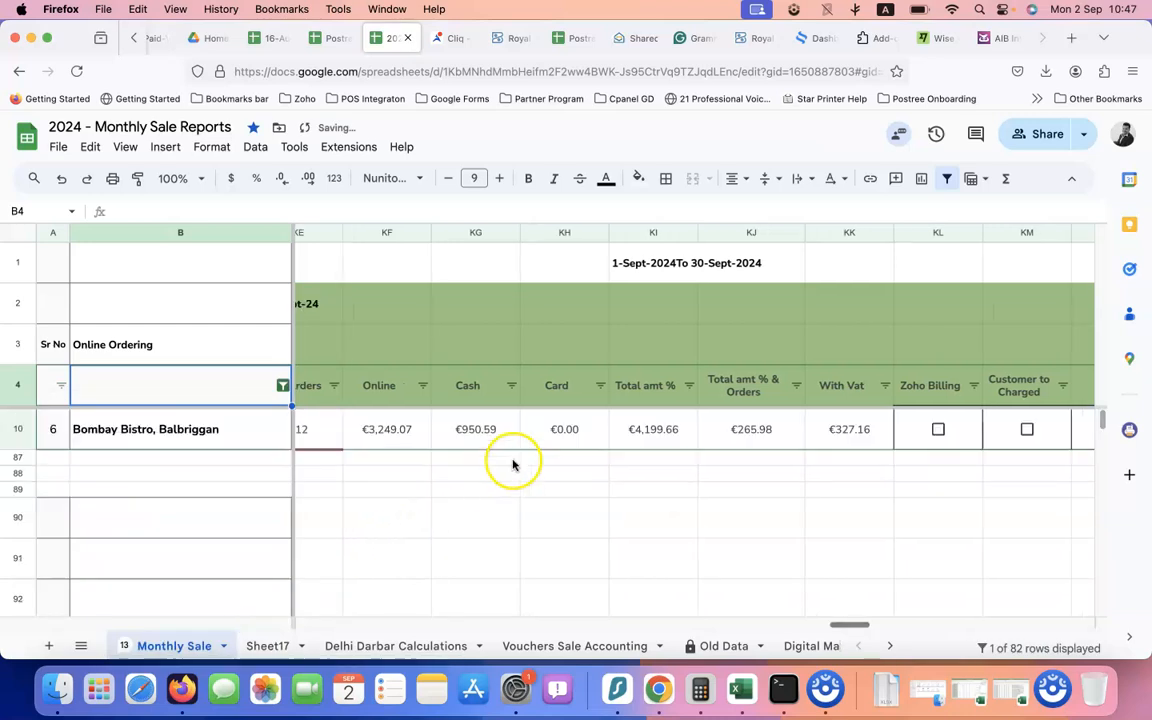
Change the latest month heading from Sept-24 to Aug-24
{"action": "scroll", "coordinate": [560, 440], "scroll_direction": "right", "scroll_amount": 5}
{"action": "scroll", "coordinate": [614, 440], "scroll_direction": "left", "scroll_amount": 2}
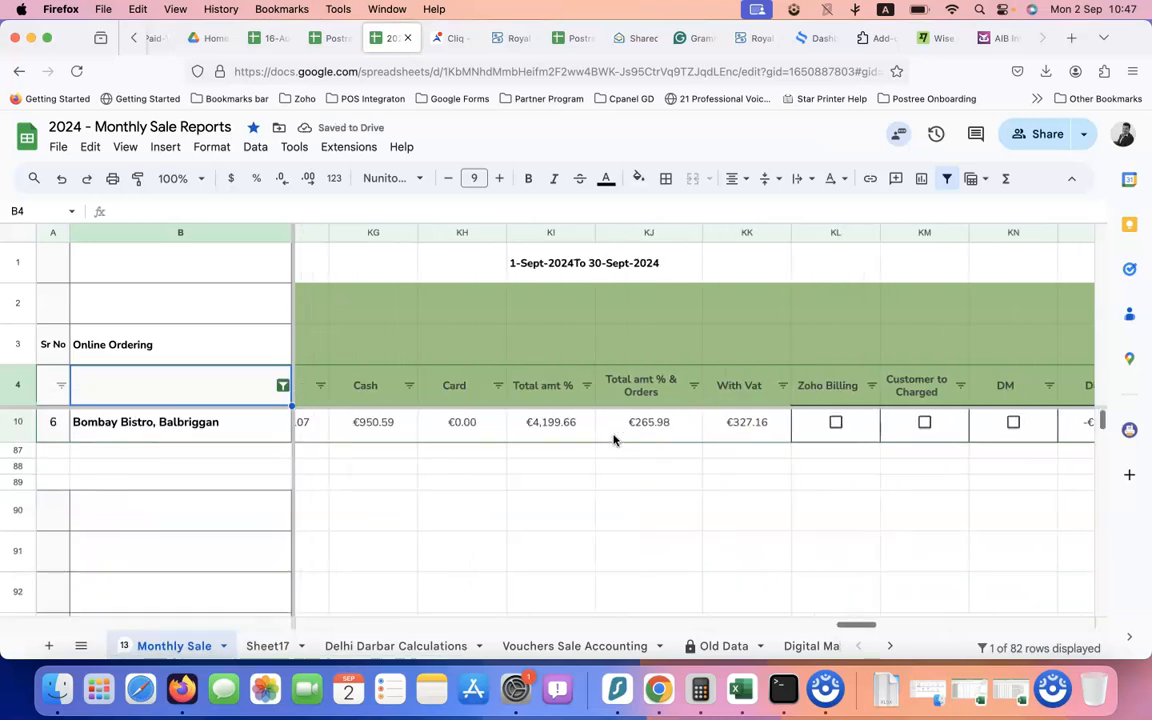
{"action": "scroll", "coordinate": [614, 440], "scroll_direction": "left", "scroll_amount": 2}
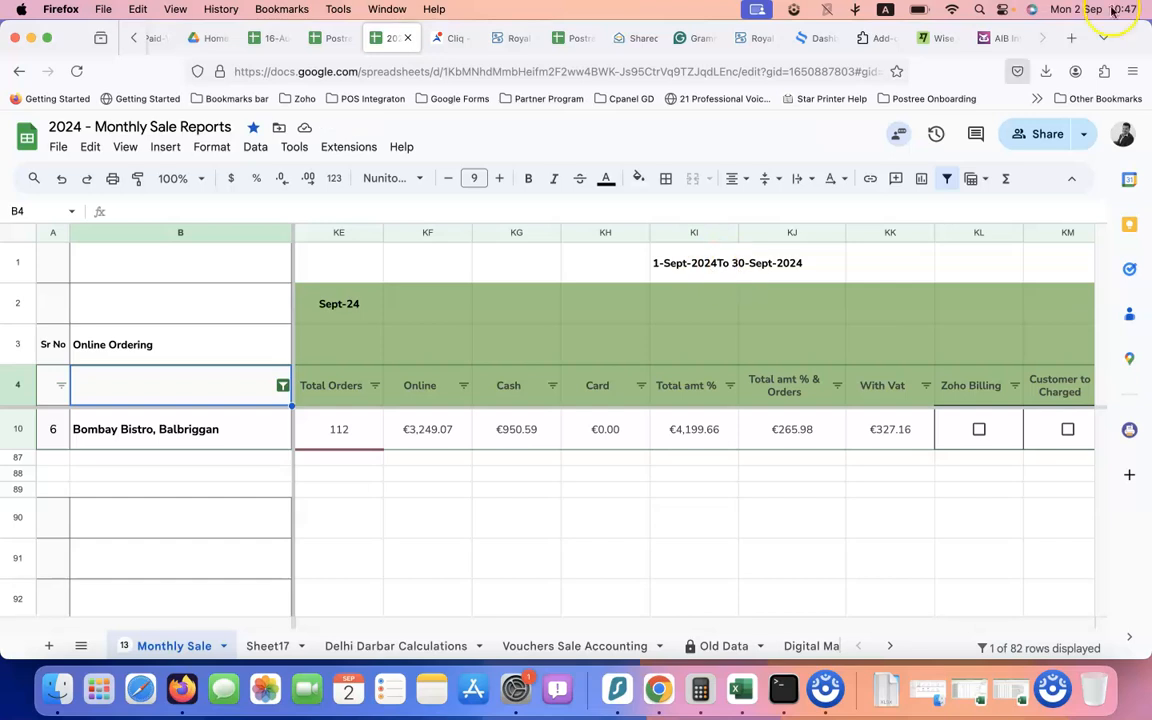
{"action": "scroll", "coordinate": [535, 458], "scroll_direction": "left", "scroll_amount": 2}
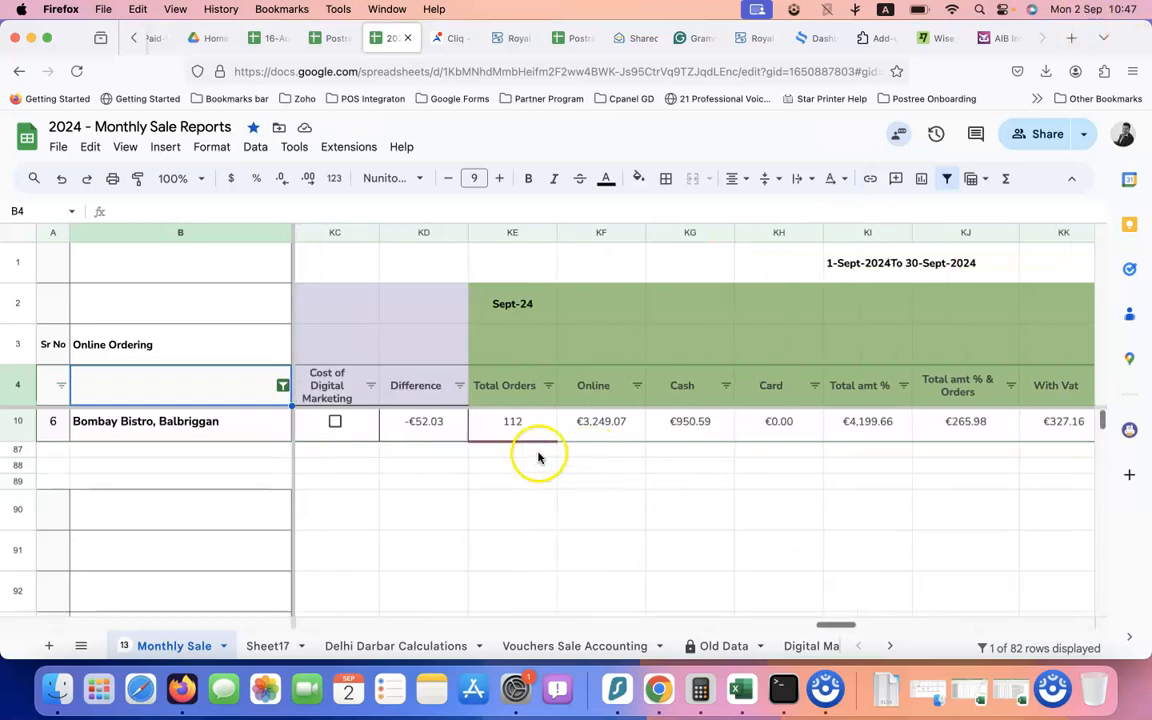
{"action": "left_click", "coordinate": [520, 316]}
{"action": "scroll", "coordinate": [507, 330], "scroll_direction": "left", "scroll_amount": 6}
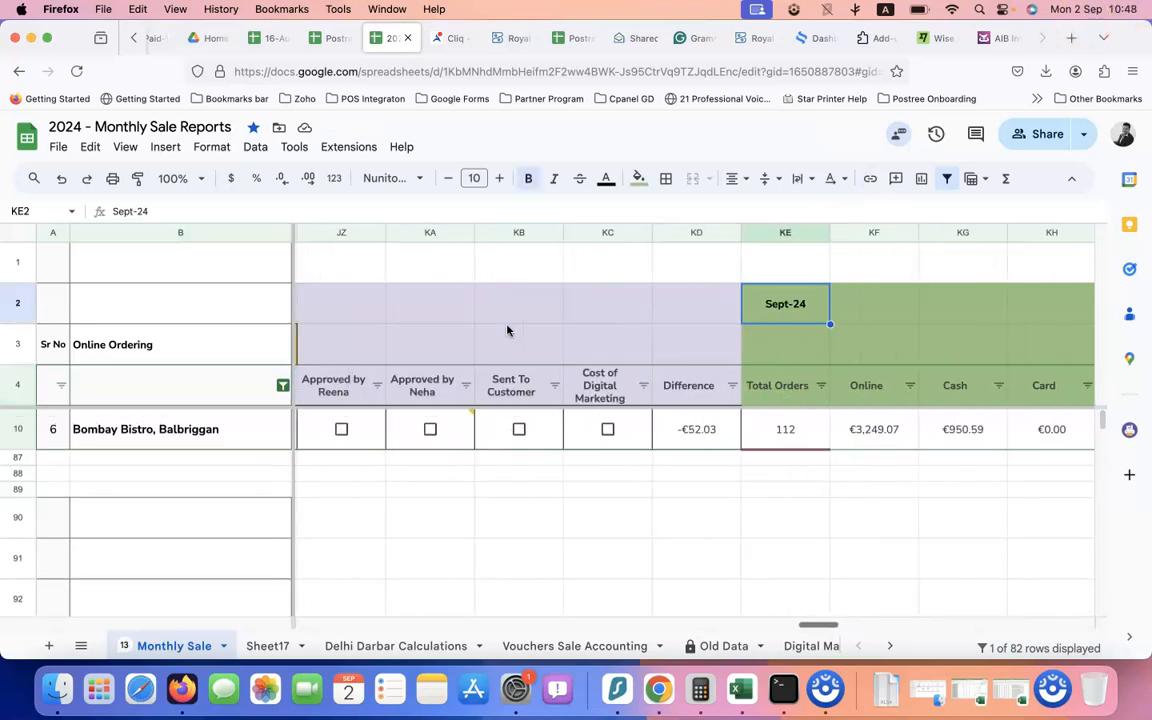
{"action": "scroll", "coordinate": [507, 330], "scroll_direction": "left", "scroll_amount": 8}
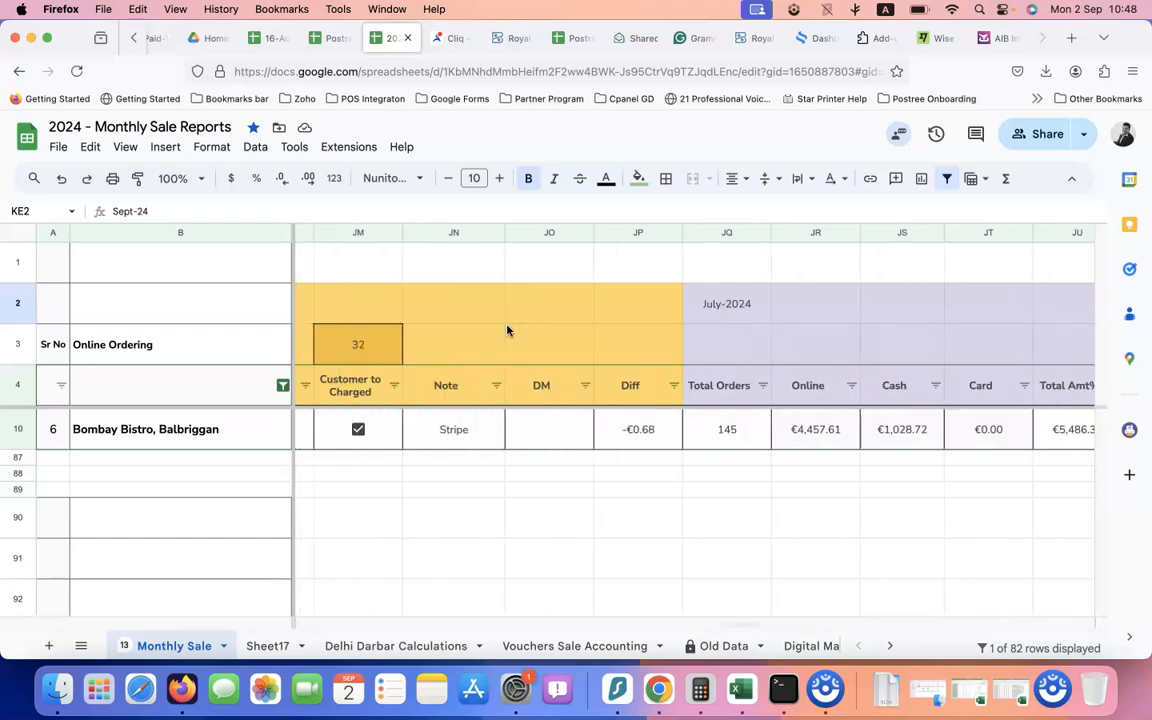
{"action": "scroll", "coordinate": [507, 330], "scroll_direction": "right", "scroll_amount": 4}
{"action": "scroll", "coordinate": [507, 330], "scroll_direction": "right", "scroll_amount": 6}
{"action": "scroll", "coordinate": [535, 321], "scroll_direction": "left", "scroll_amount": 2}
{"action": "double_click", "coordinate": [545, 303]}
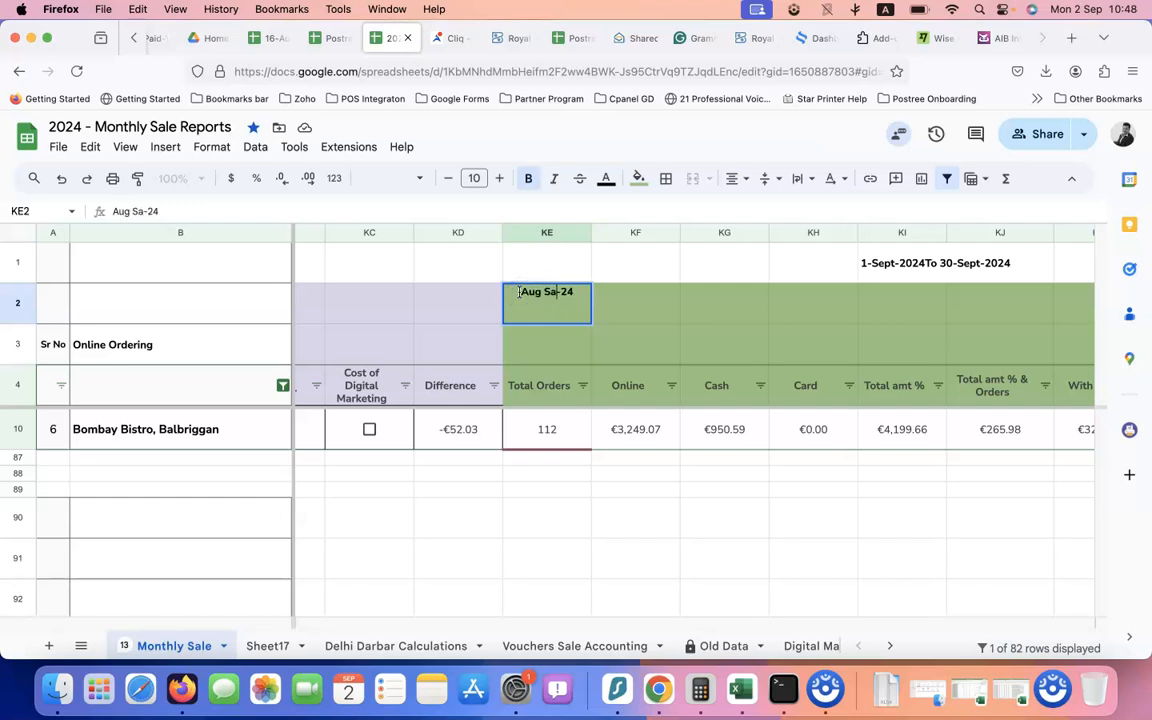
Change the block's date range to read 1-Aug-2024To 31-Aug-2024
{"action": "double_click", "coordinate": [918, 262]}
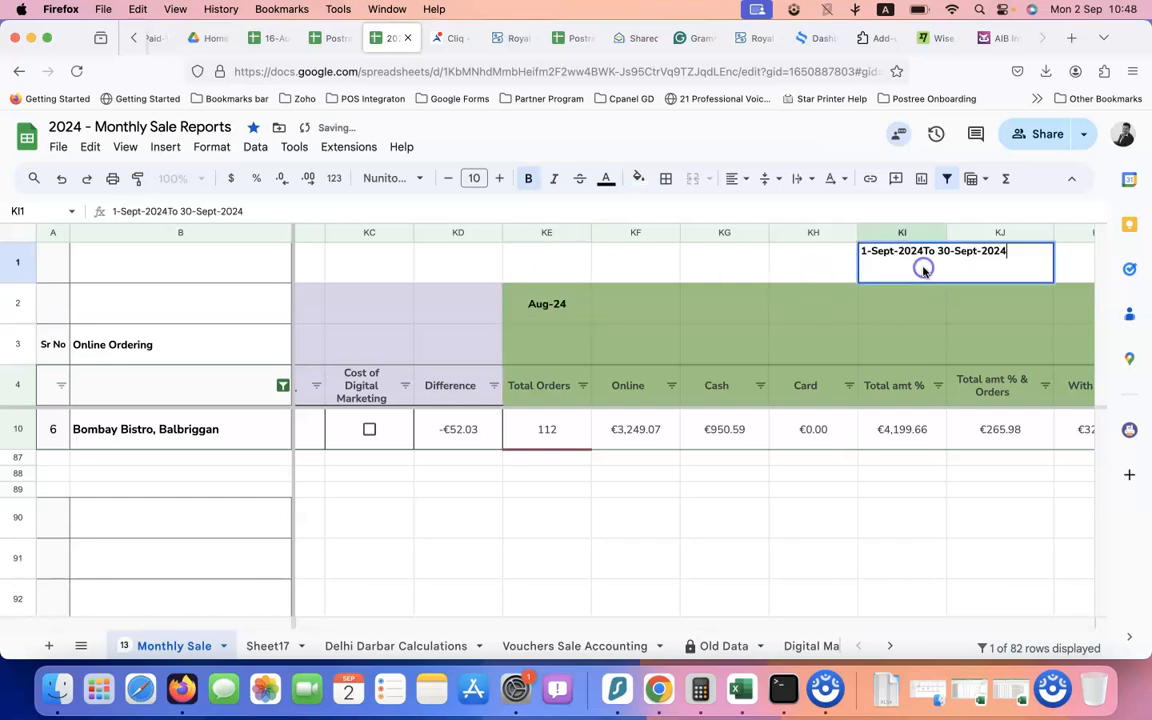
{"action": "double_click", "coordinate": [880, 251]}
{"action": "type", "text": "Aug"}
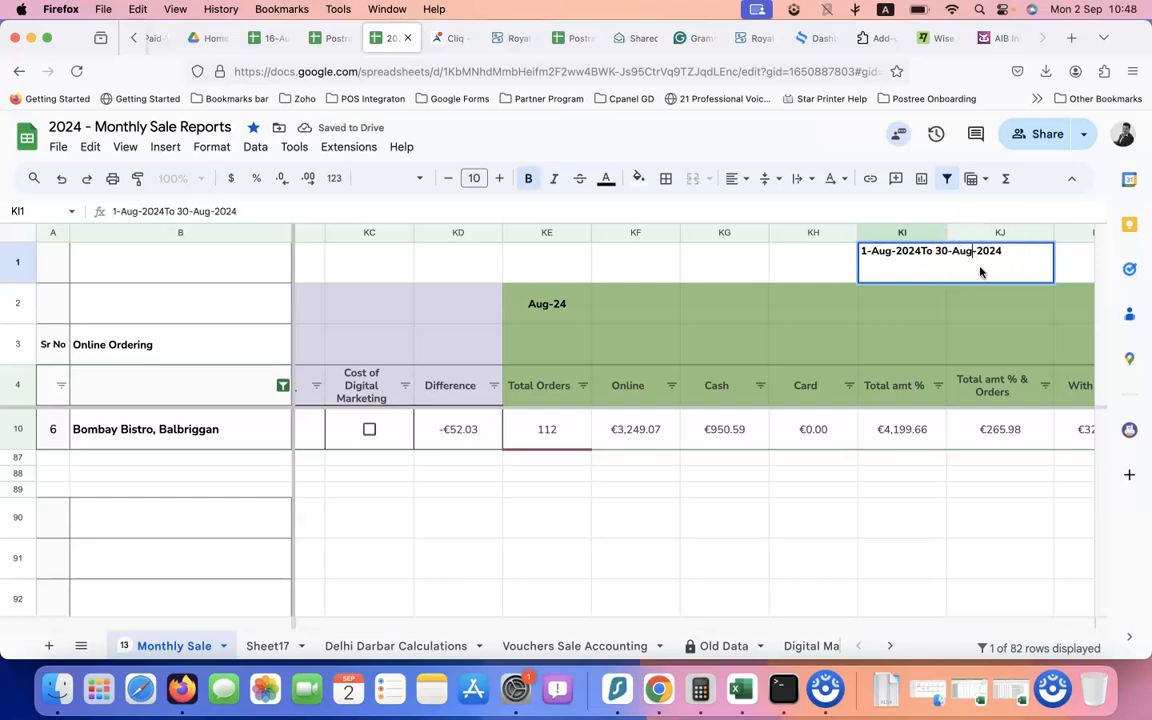
{"action": "left_click", "coordinate": [882, 341]}
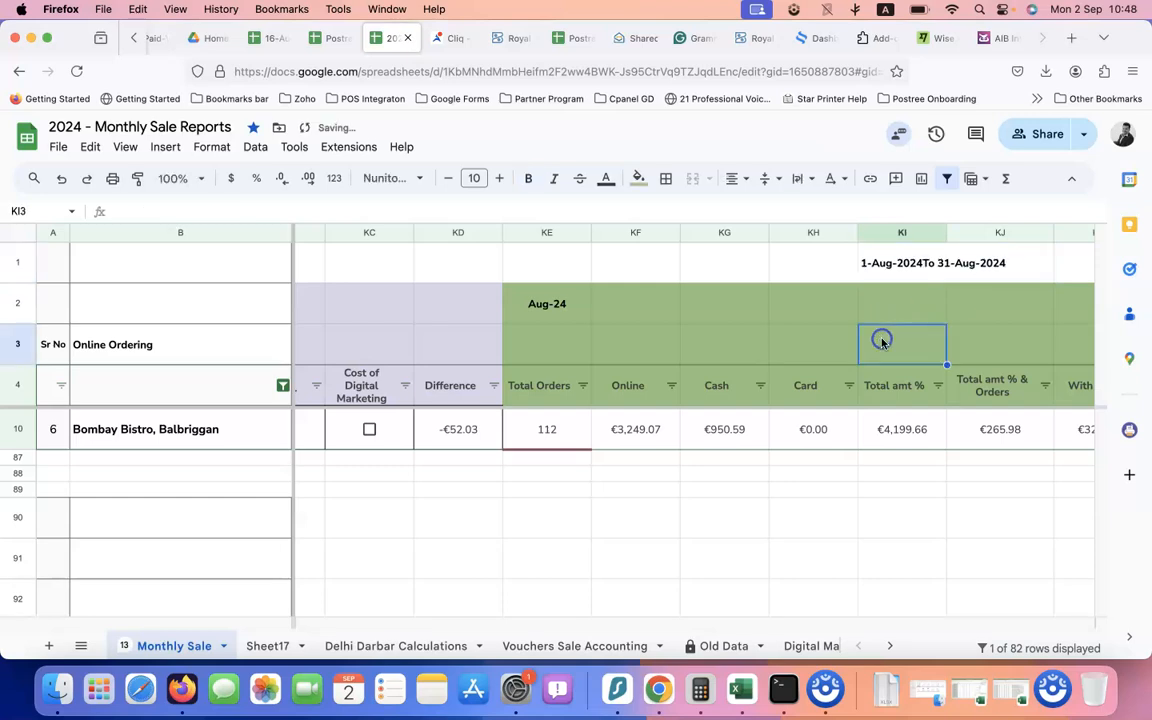
{"action": "scroll", "coordinate": [748, 360], "scroll_direction": "left", "scroll_amount": 10}
{"action": "scroll", "coordinate": [748, 360], "scroll_direction": "right", "scroll_amount": 5}
{"action": "scroll", "coordinate": [748, 360], "scroll_direction": "right", "scroll_amount": 5}
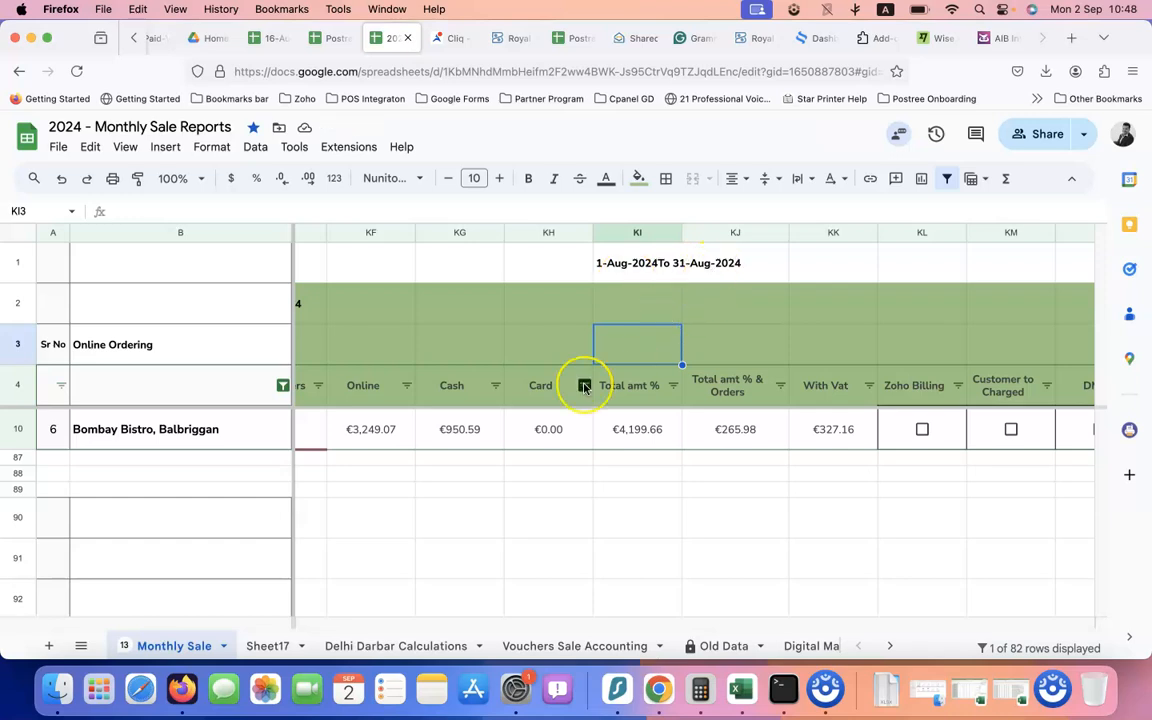
{"action": "scroll", "coordinate": [585, 385], "scroll_direction": "left", "scroll_amount": 2}
{"action": "scroll", "coordinate": [636, 428], "scroll_direction": "left", "scroll_amount": 2}
{"action": "scroll", "coordinate": [637, 427], "scroll_direction": "right", "scroll_amount": 2}
{"action": "left_click", "coordinate": [387, 431]}
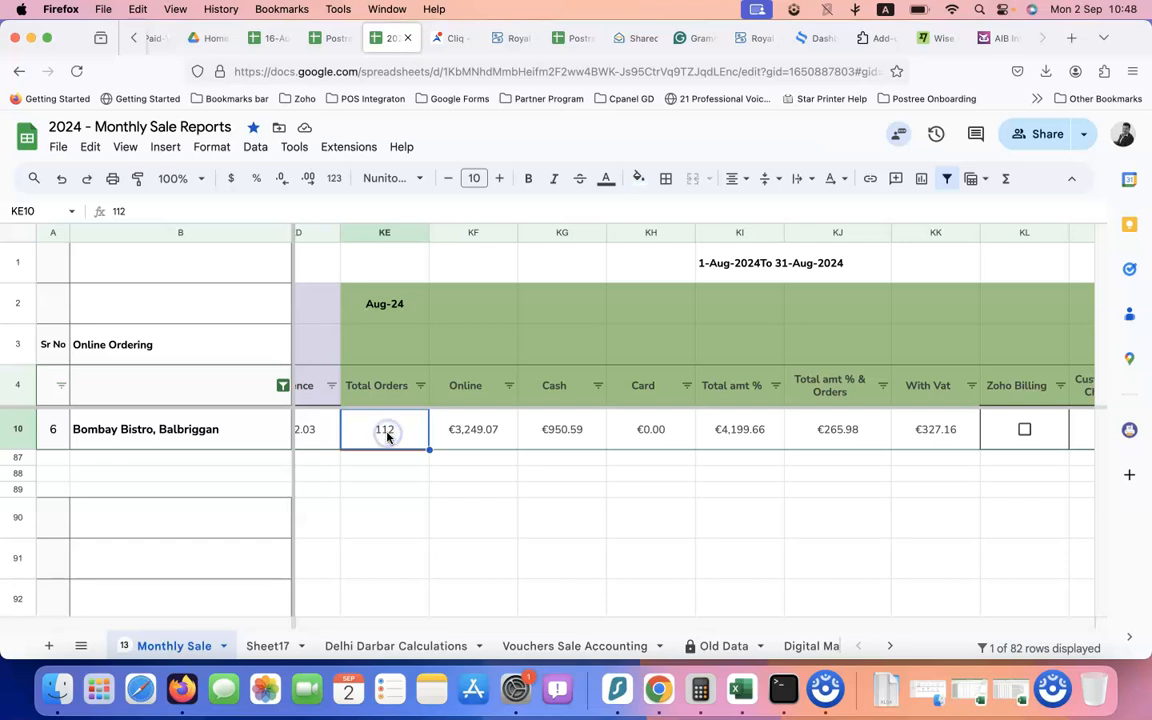
{"action": "scroll", "coordinate": [562, 434], "scroll_direction": "right", "scroll_amount": 2}
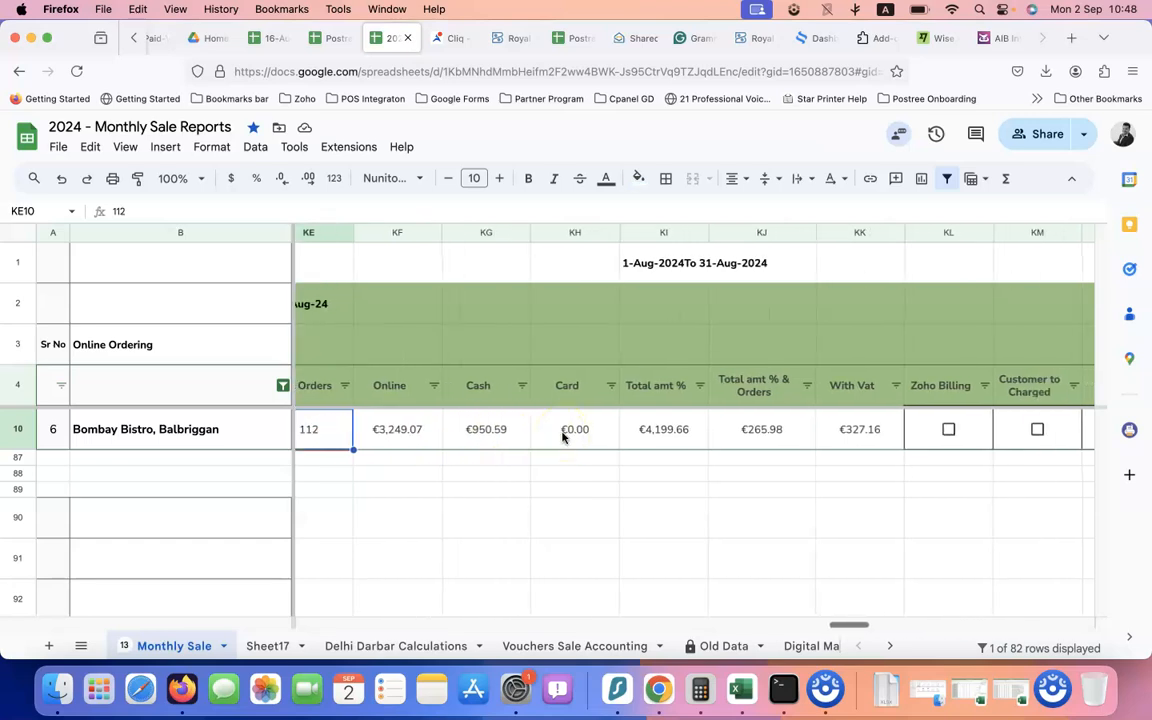
{"action": "left_click", "coordinate": [403, 440]}
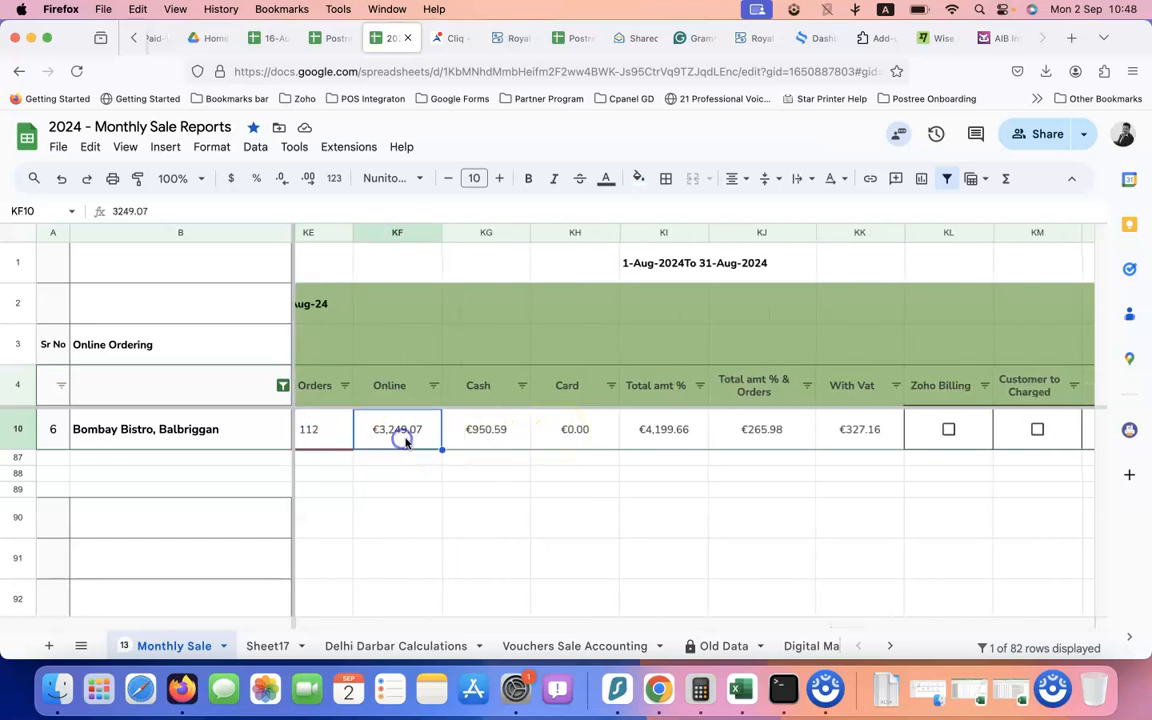
{"action": "left_click", "coordinate": [490, 437]}
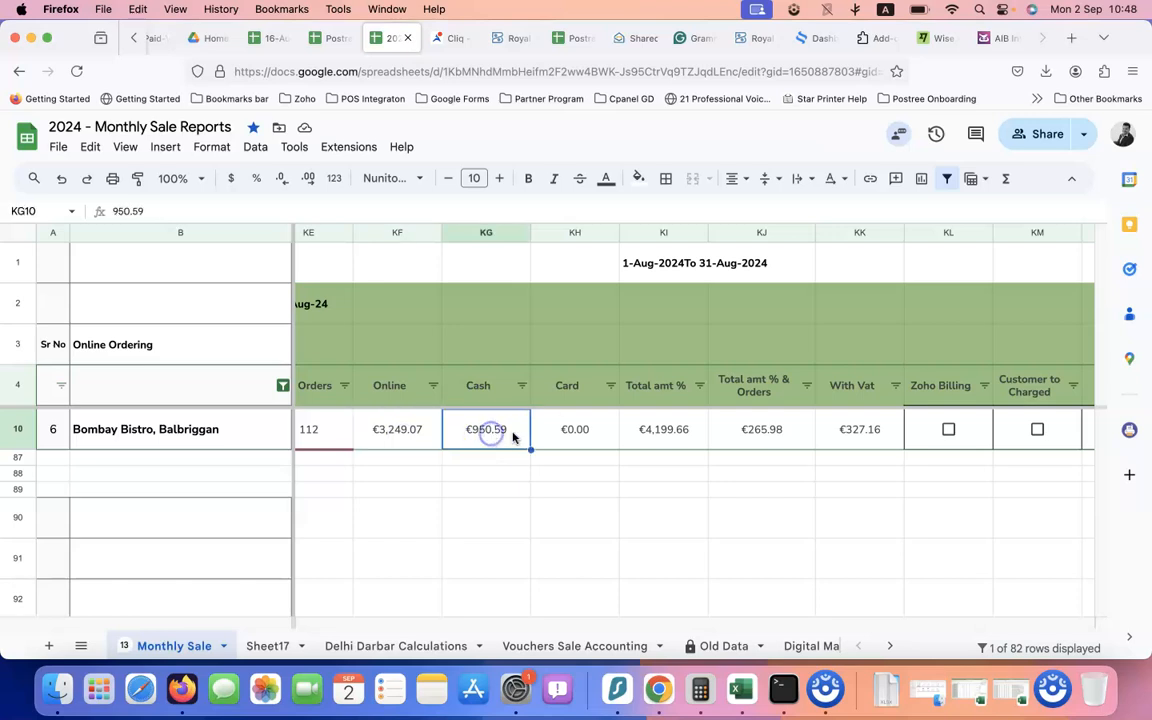
{"action": "left_click", "coordinate": [576, 434]}
{"action": "left_click", "coordinate": [643, 437]}
{"action": "left_click", "coordinate": [753, 435]}
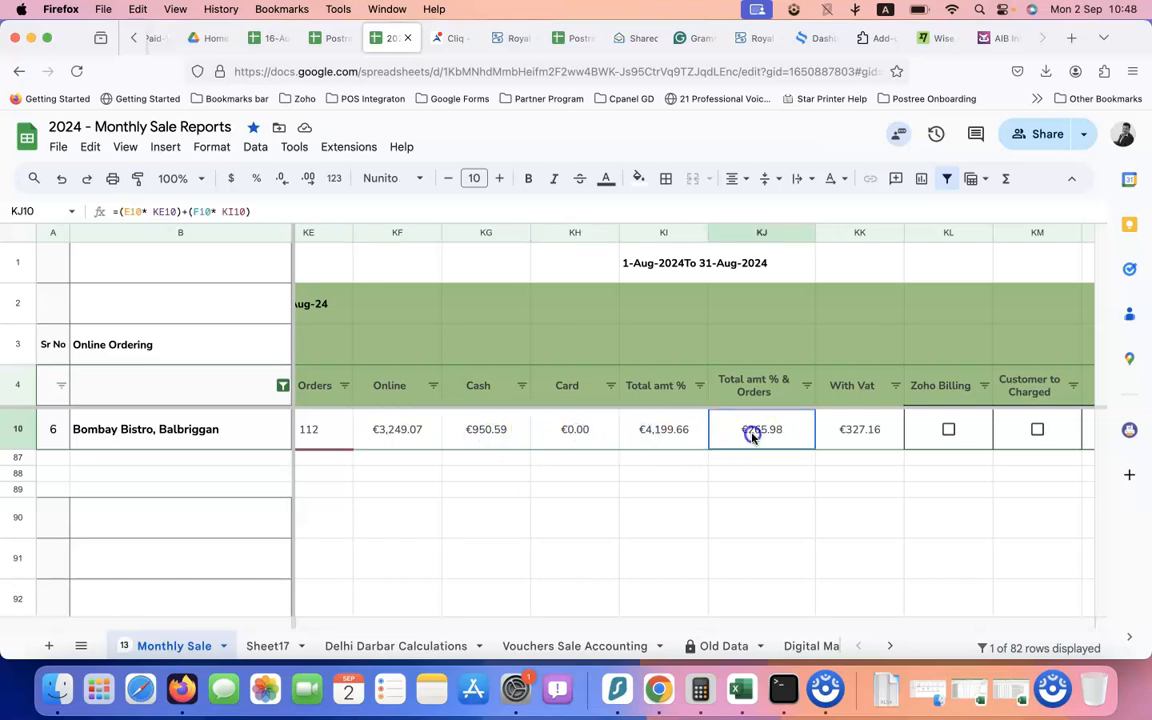
{"action": "scroll", "coordinate": [752, 437], "scroll_direction": "right", "scroll_amount": 2}
{"action": "left_click", "coordinate": [688, 437]}
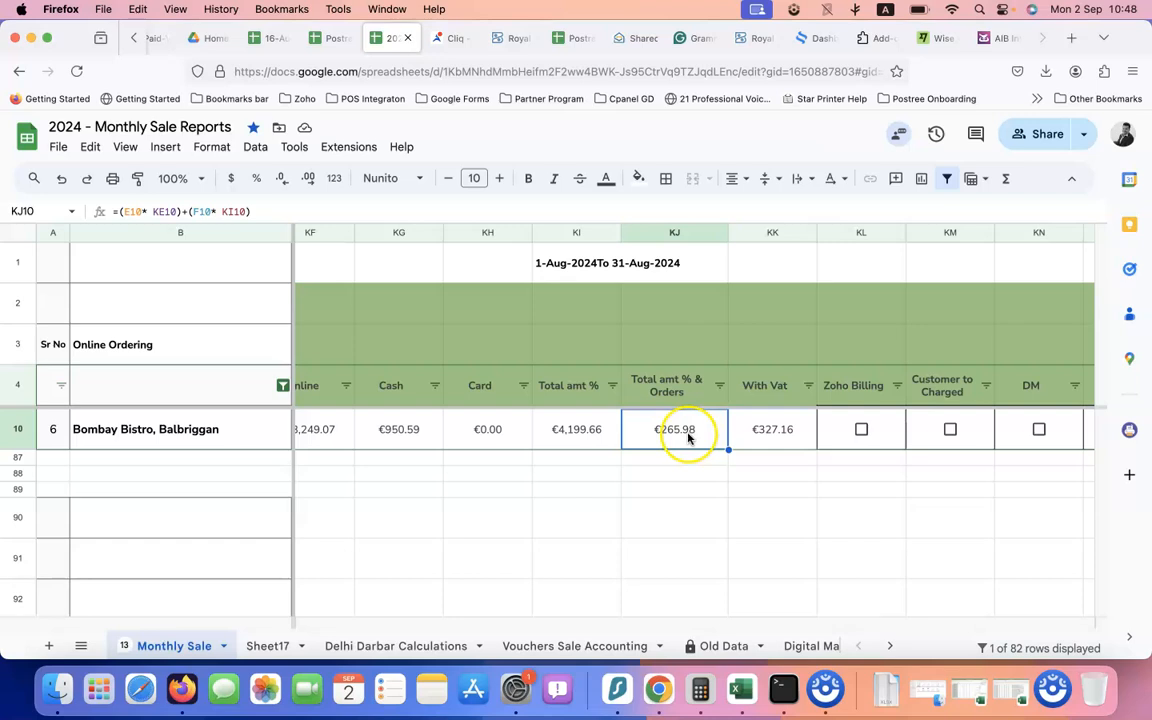
{"action": "scroll", "coordinate": [688, 437], "scroll_direction": "left", "scroll_amount": 2}
{"action": "double_click", "coordinate": [761, 435]}
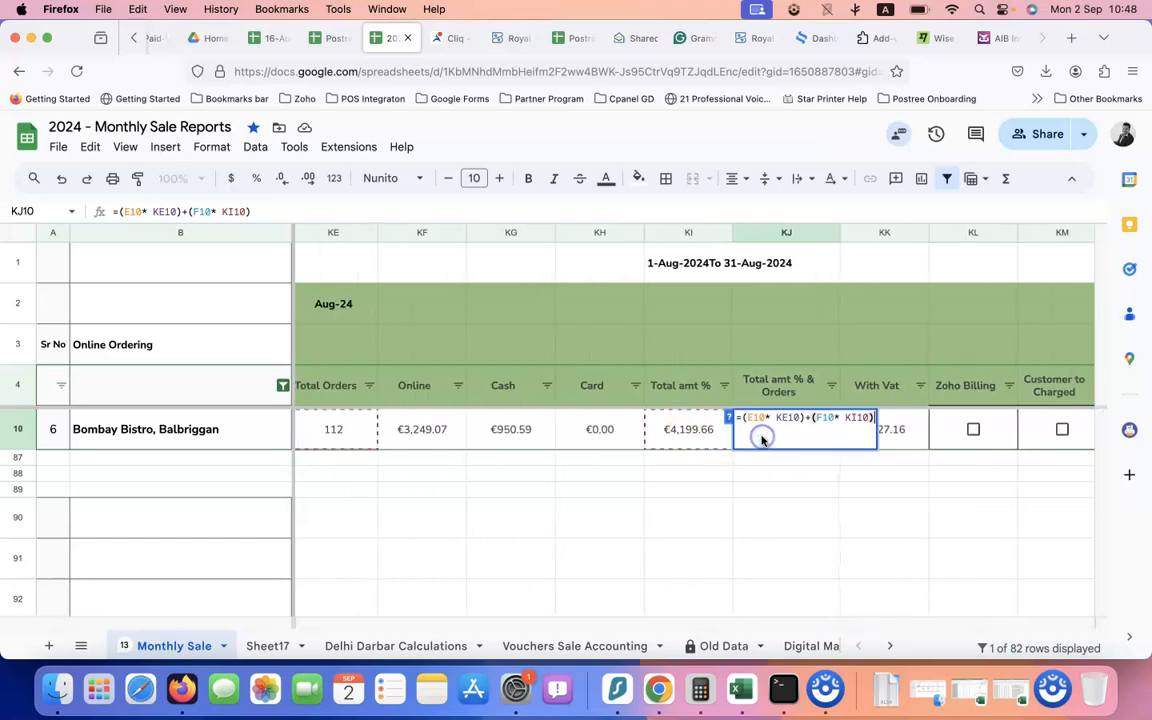
{"action": "left_click", "coordinate": [694, 458]}
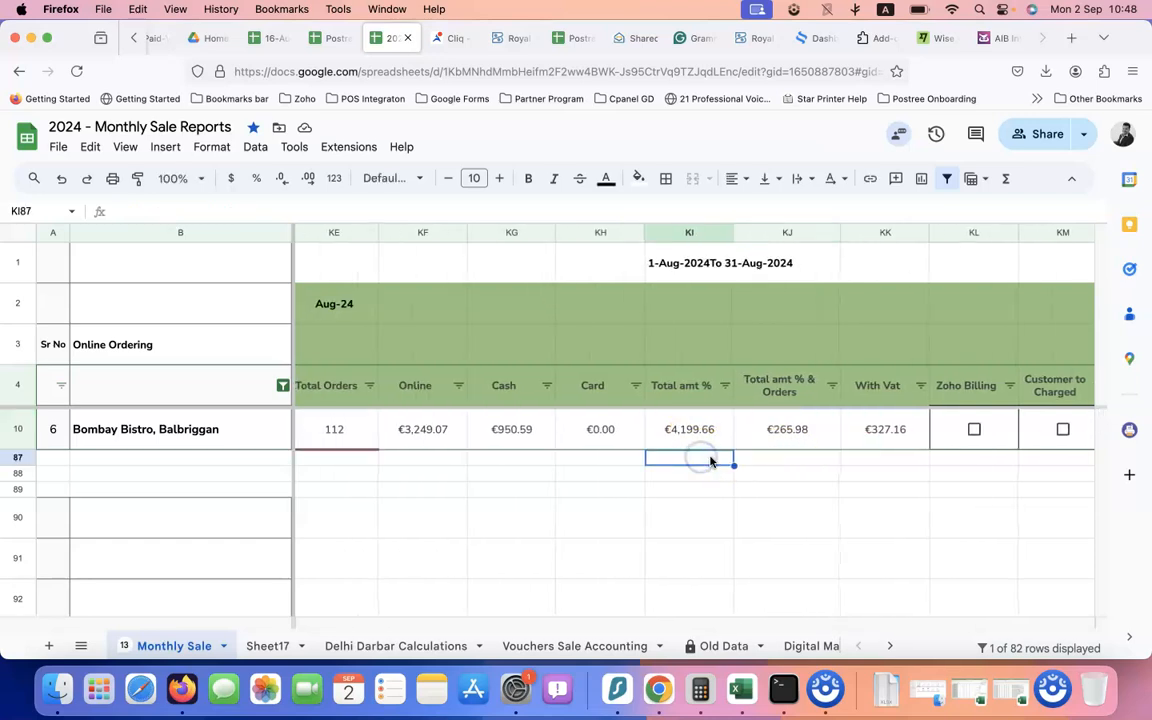
{"action": "scroll", "coordinate": [885, 441], "scroll_direction": "left", "scroll_amount": 2}
{"action": "double_click", "coordinate": [789, 434]}
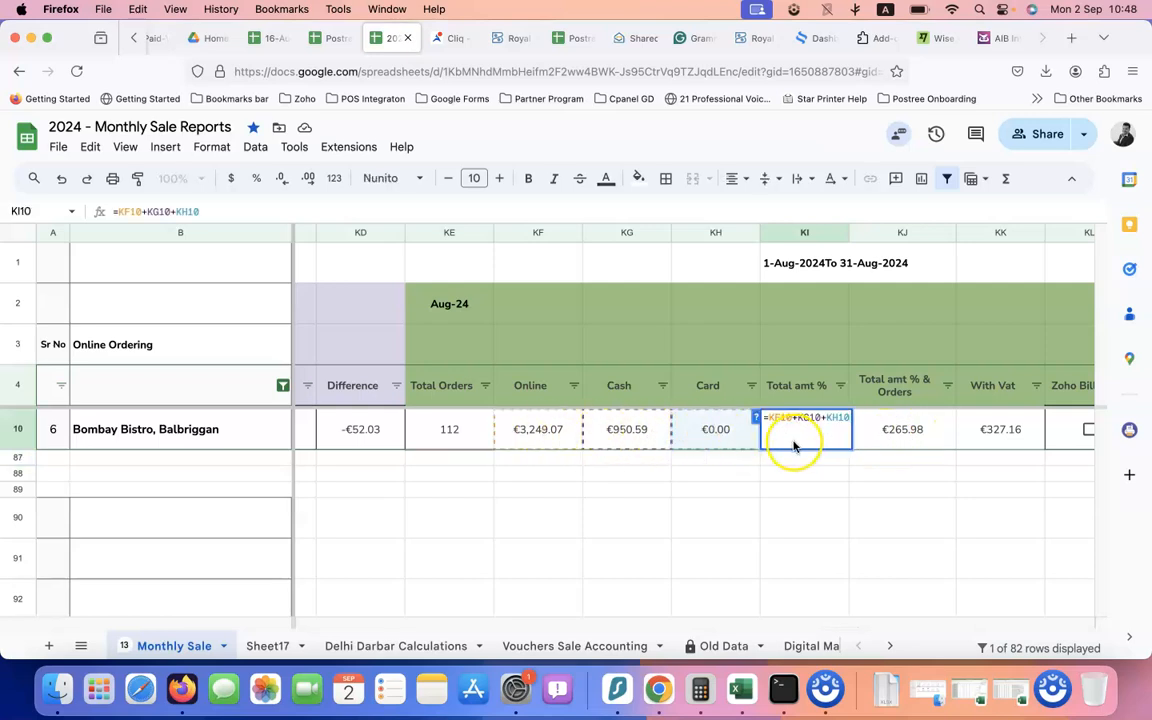
{"action": "left_click", "coordinate": [910, 437]}
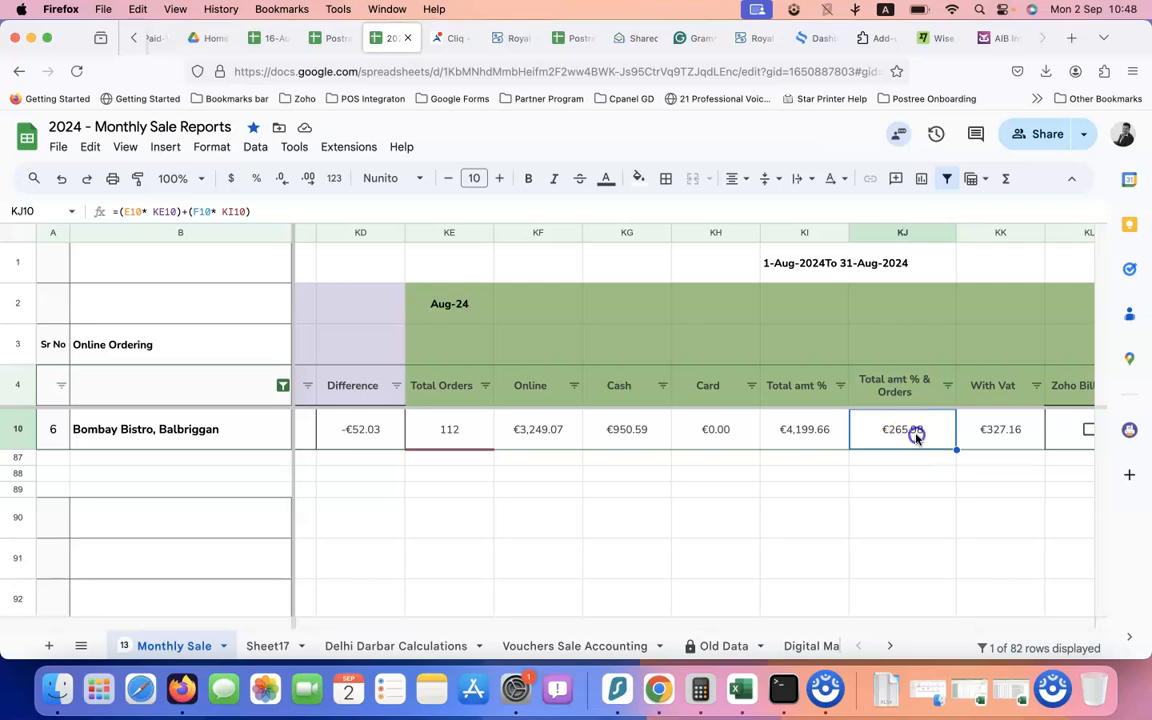
{"action": "double_click", "coordinate": [916, 437]}
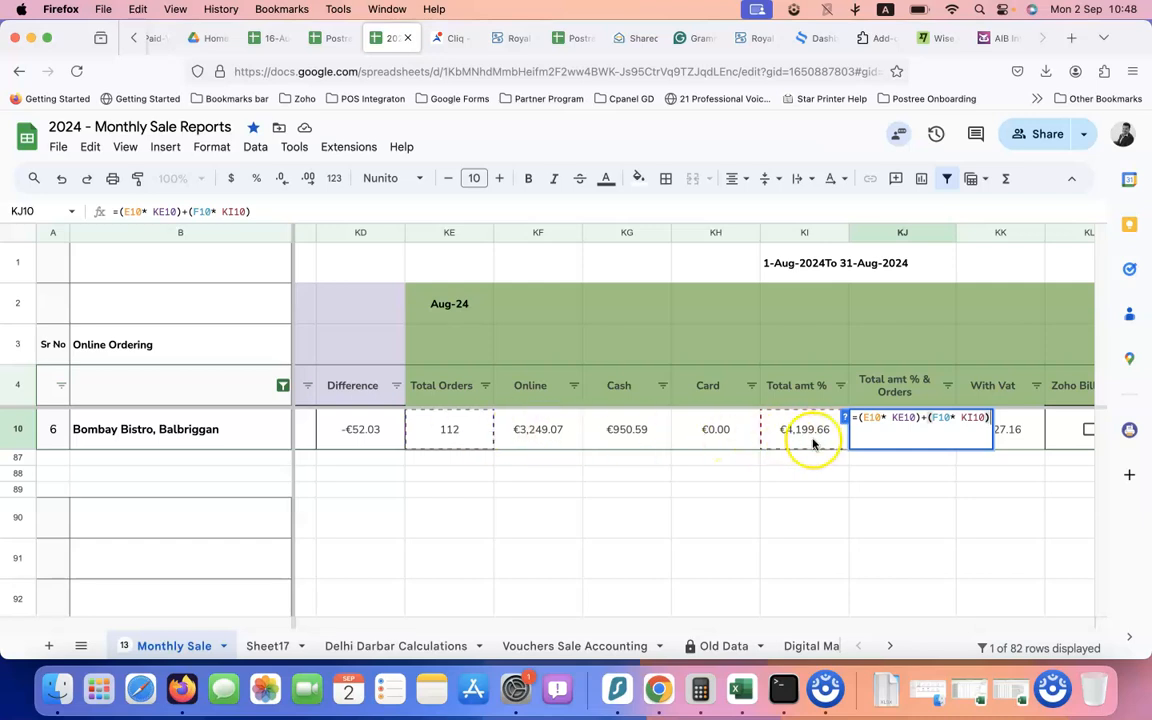
{"action": "left_click", "coordinate": [885, 477]}
{"action": "left_click", "coordinate": [900, 432]}
{"action": "scroll", "coordinate": [910, 437], "scroll_direction": "right", "scroll_amount": 3}
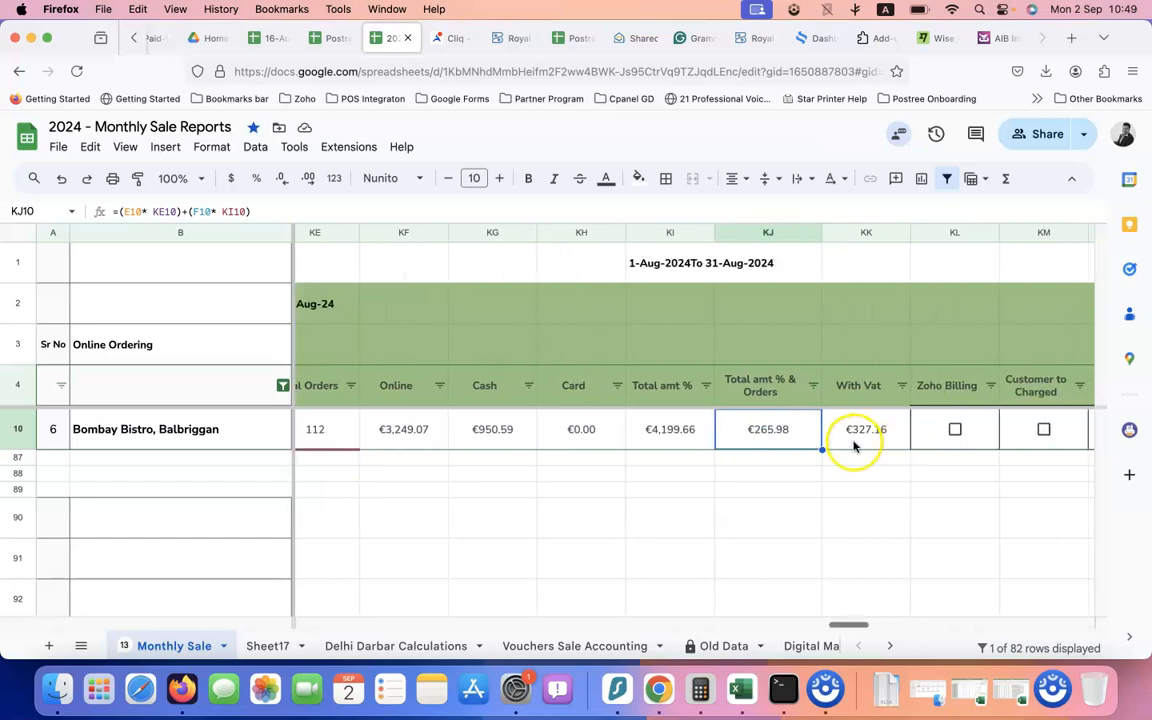
{"action": "scroll", "coordinate": [770, 445], "scroll_direction": "left", "scroll_amount": 1}
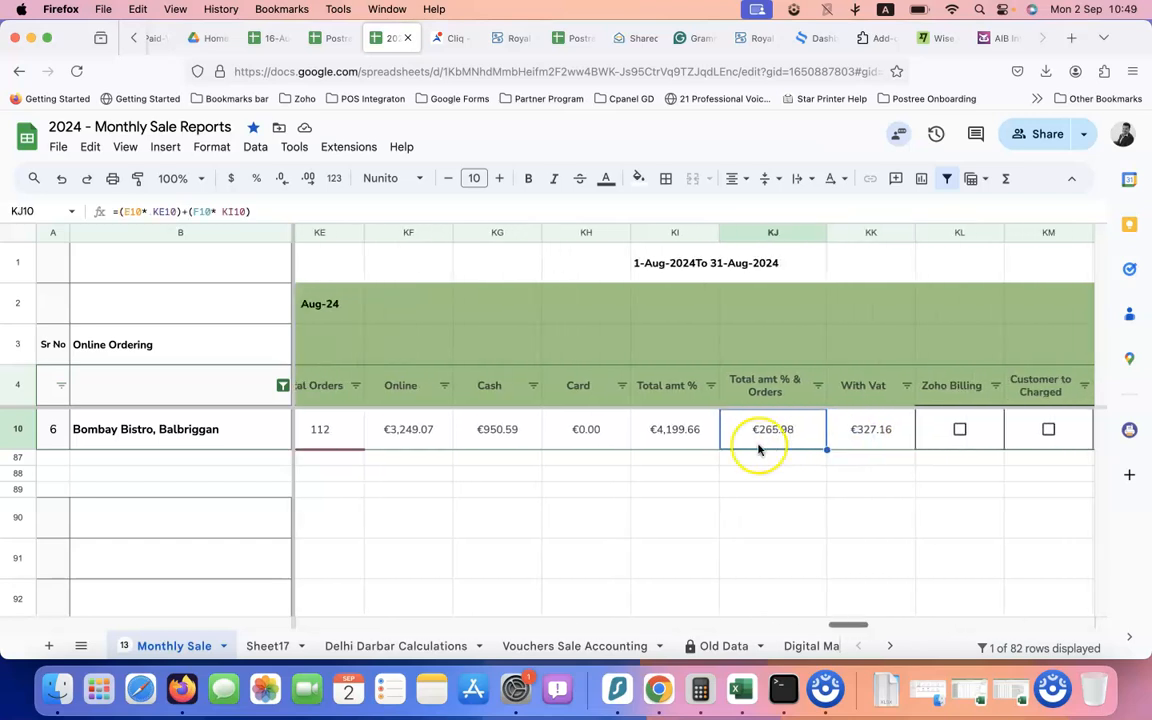
{"action": "scroll", "coordinate": [740, 450], "scroll_direction": "right", "scroll_amount": 10}
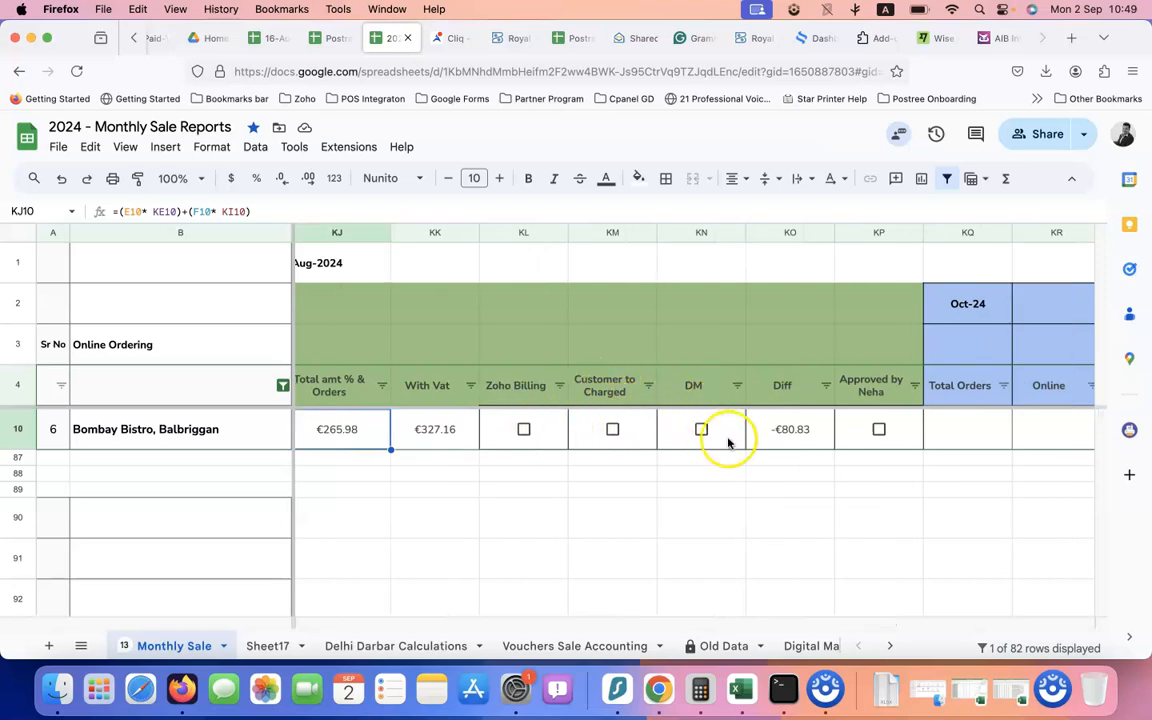
{"action": "scroll", "coordinate": [728, 442], "scroll_direction": "right", "scroll_amount": 2}
{"action": "left_click", "coordinate": [692, 437]}
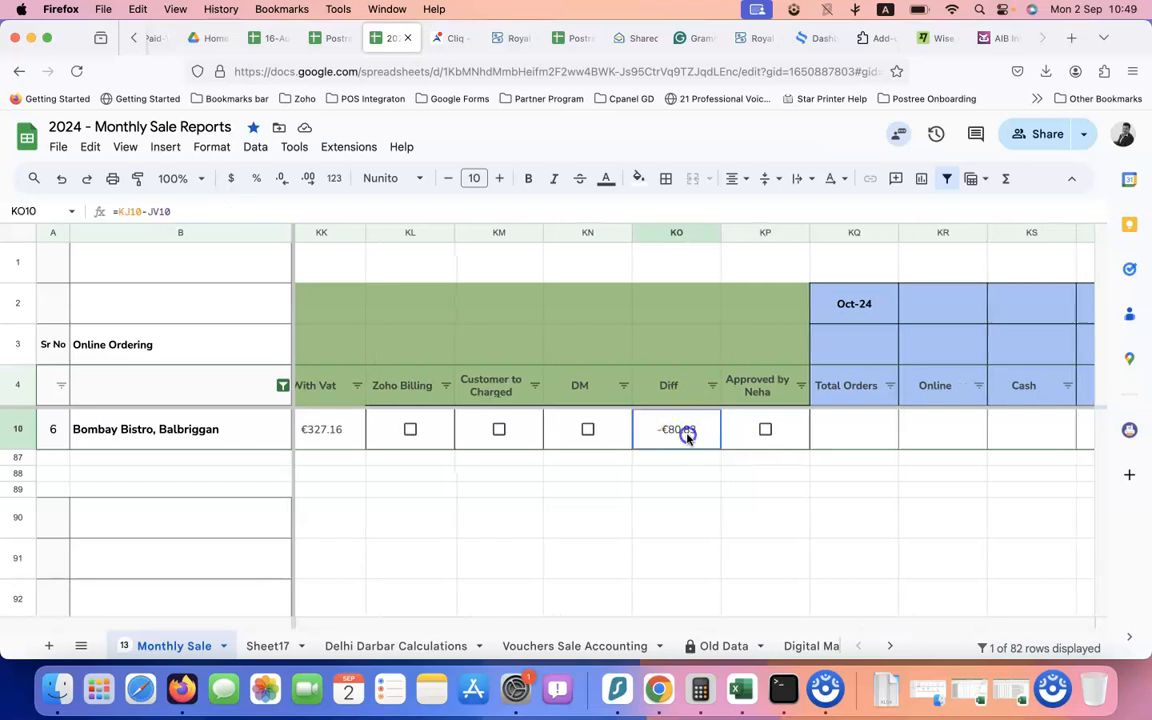
{"action": "scroll", "coordinate": [596, 435], "scroll_direction": "left", "scroll_amount": 6}
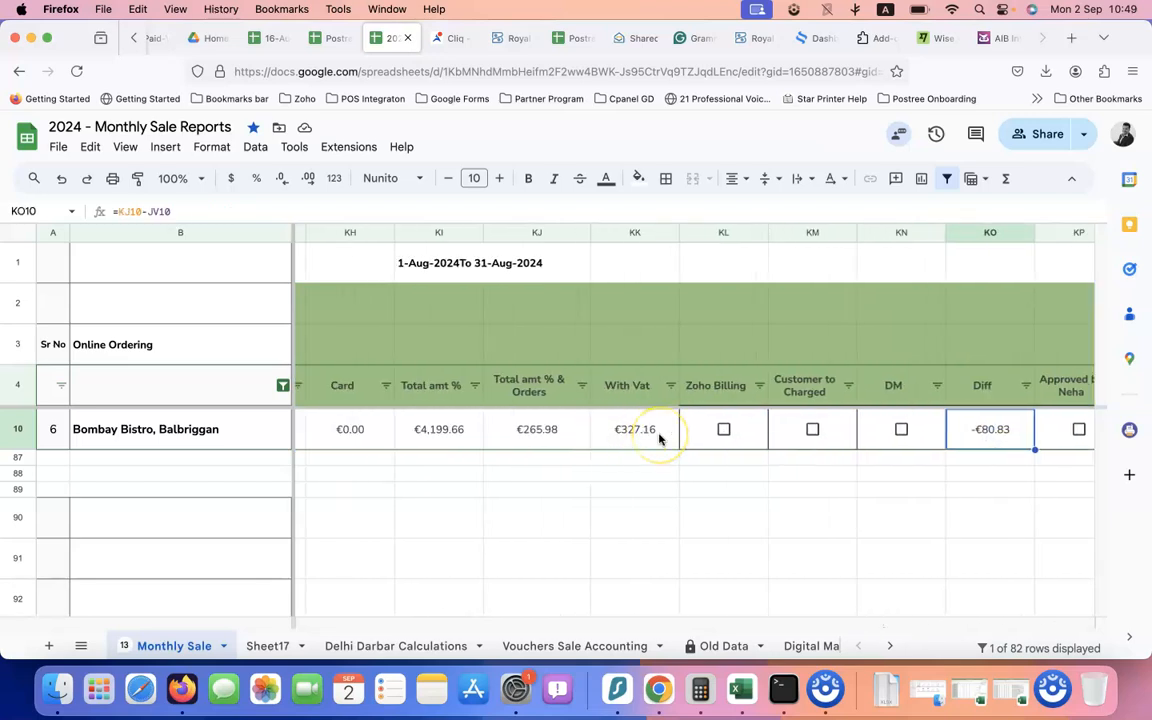
{"action": "scroll", "coordinate": [643, 437], "scroll_direction": "left", "scroll_amount": 2}
{"action": "scroll", "coordinate": [607, 440], "scroll_direction": "right", "scroll_amount": 5}
{"action": "scroll", "coordinate": [530, 435], "scroll_direction": "left", "scroll_amount": 2}
{"action": "left_click", "coordinate": [427, 429]}
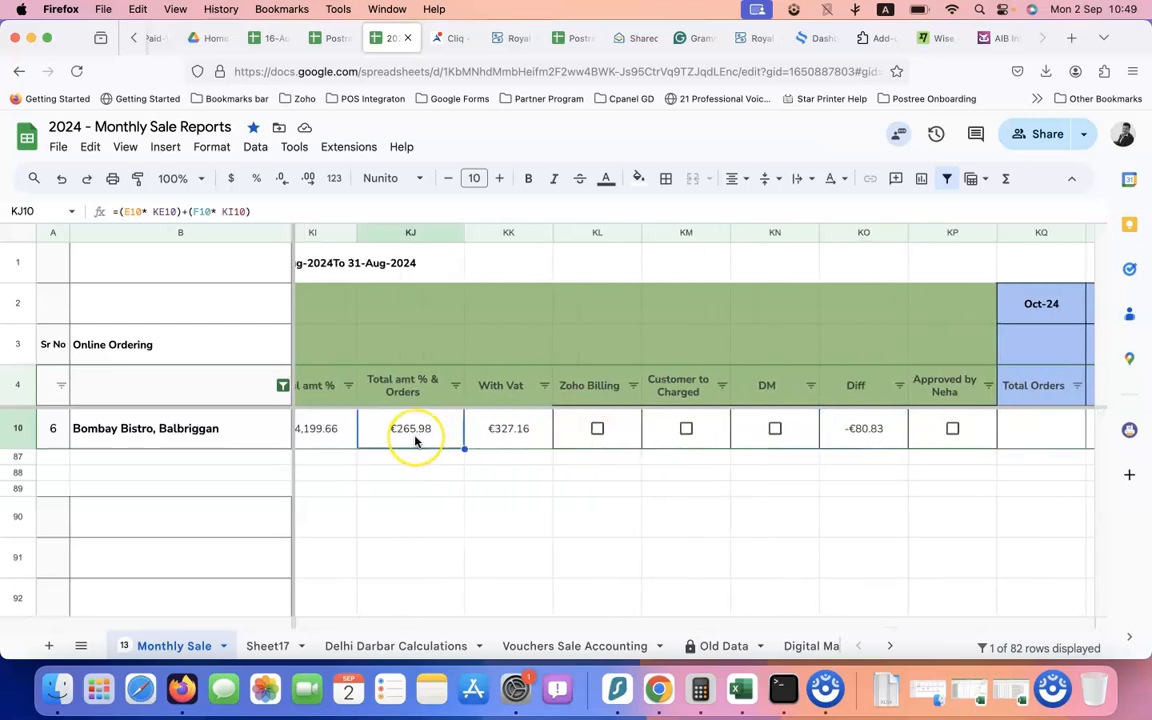
{"action": "scroll", "coordinate": [415, 440], "scroll_direction": "left", "scroll_amount": 15}
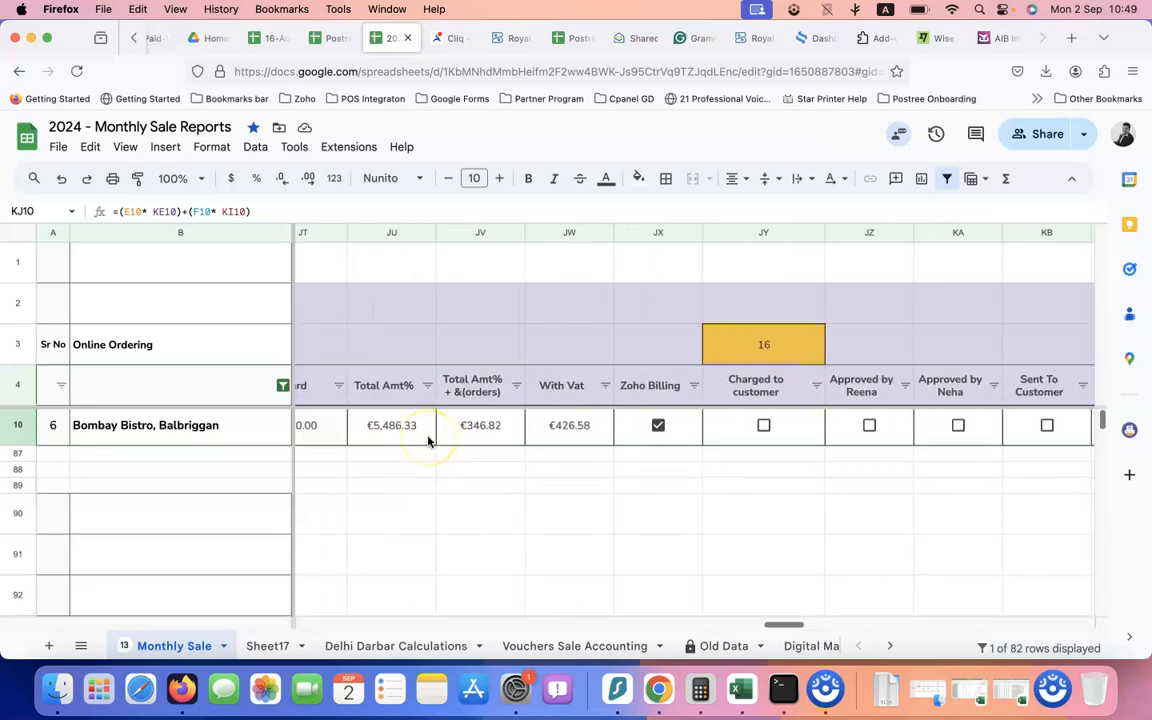
{"action": "scroll", "coordinate": [427, 441], "scroll_direction": "left", "scroll_amount": 3}
{"action": "left_click", "coordinate": [630, 432]}
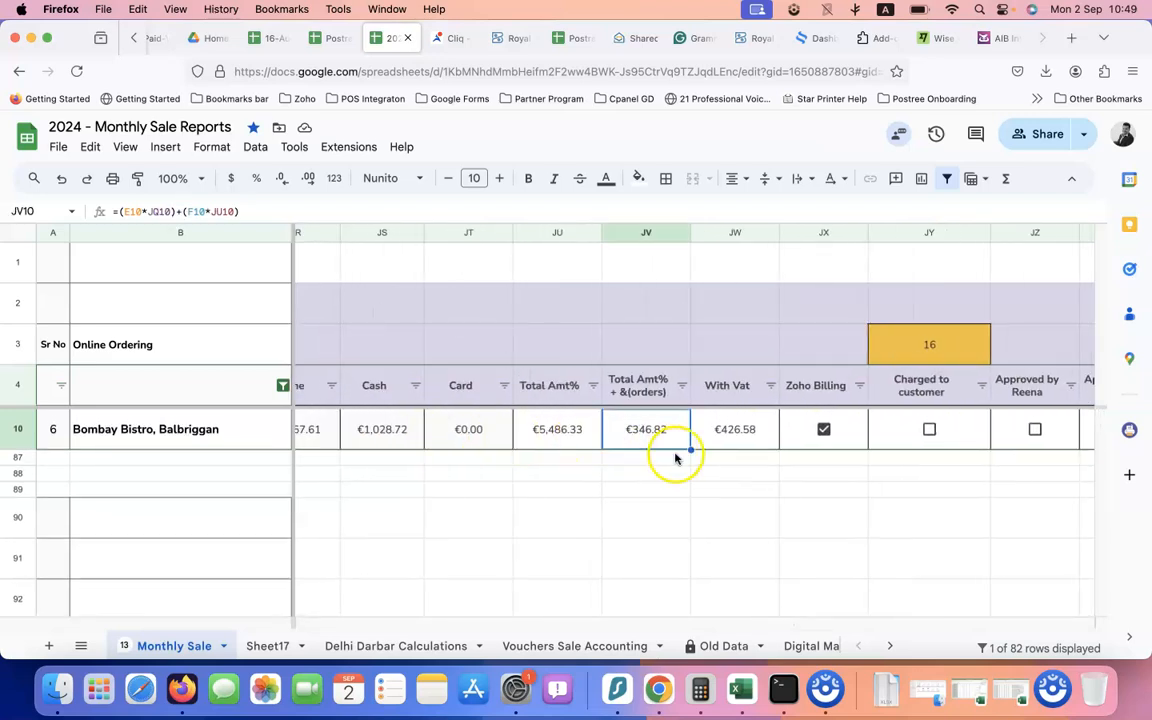
{"action": "scroll", "coordinate": [745, 445], "scroll_direction": "right", "scroll_amount": 10}
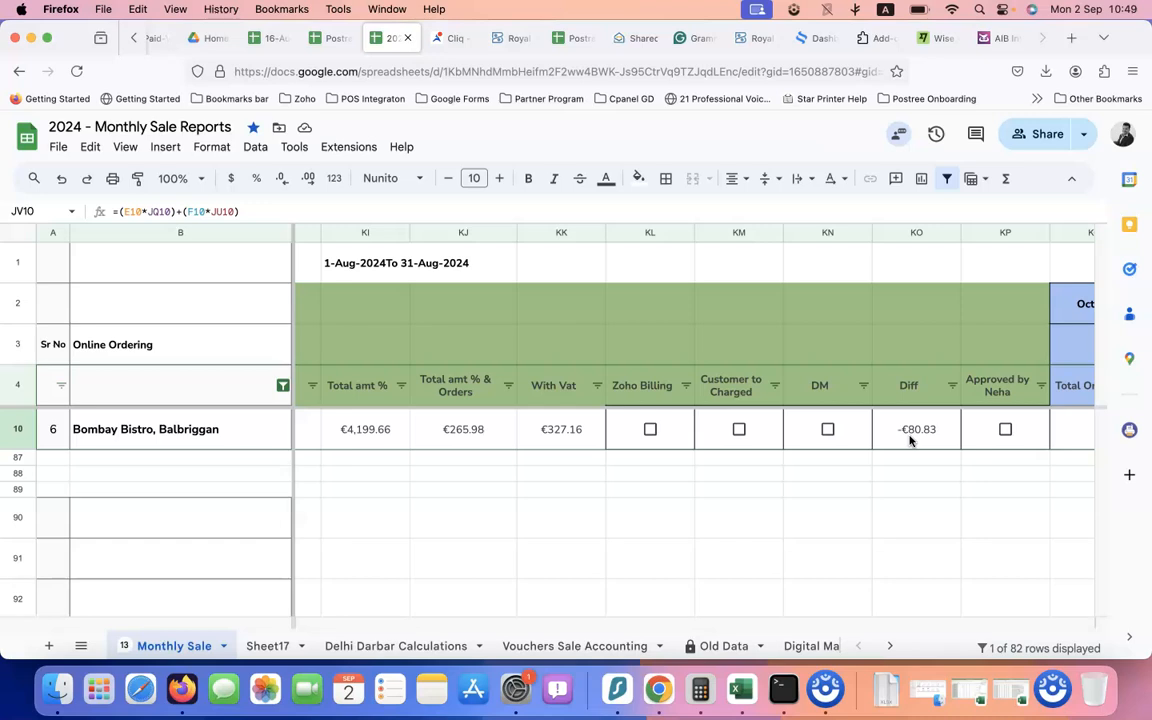
{"action": "scroll", "coordinate": [910, 440], "scroll_direction": "left", "scroll_amount": 1}
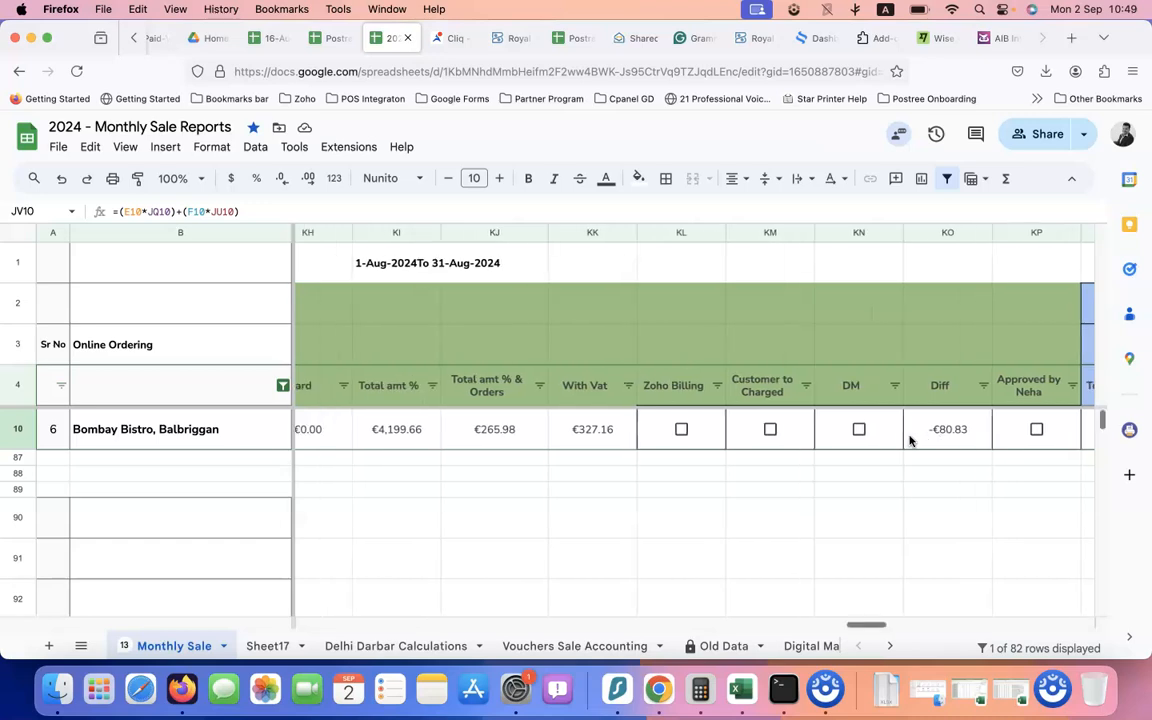
{"action": "scroll", "coordinate": [910, 440], "scroll_direction": "right", "scroll_amount": 1}
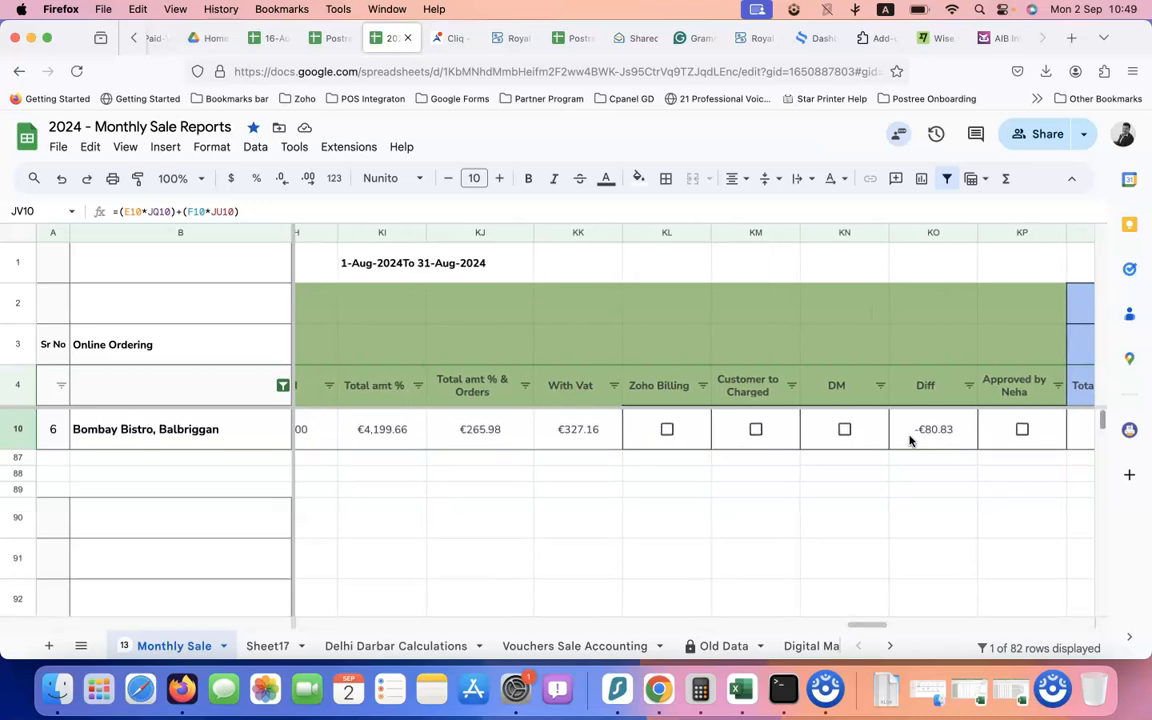
Colour the -€80.83 August Diff value in KO10 red
{"action": "left_click", "coordinate": [907, 437]}
{"action": "left_click", "coordinate": [606, 180]}
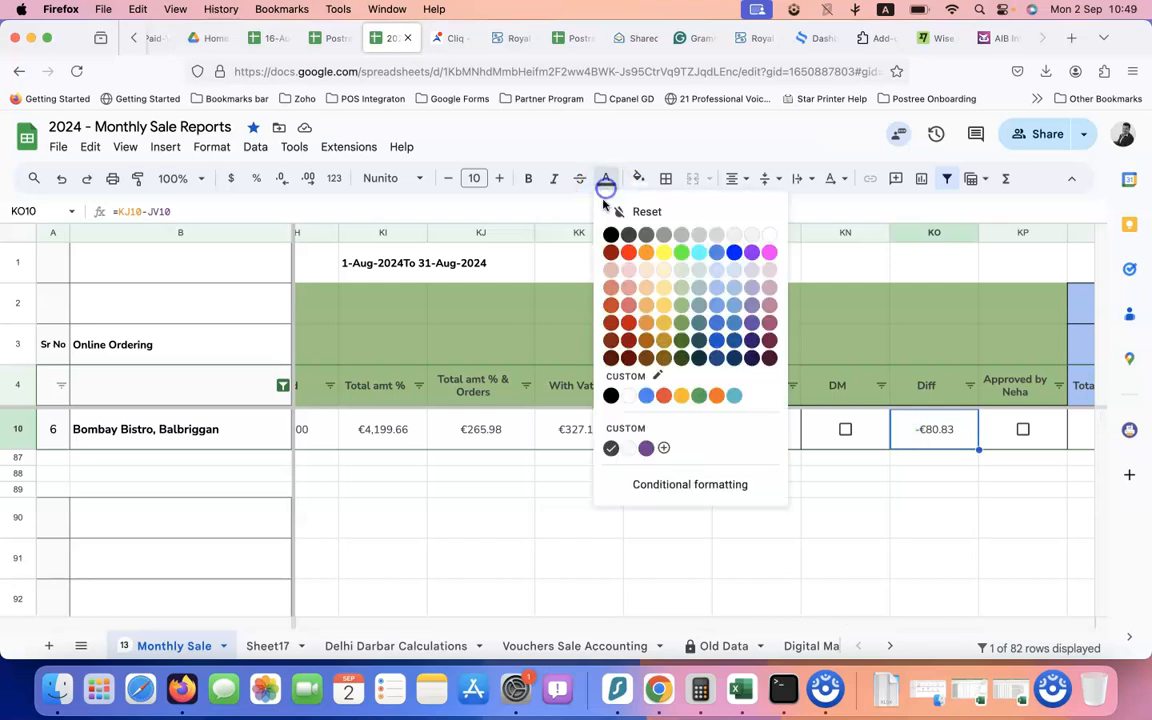
{"action": "left_click", "coordinate": [614, 256]}
{"action": "left_click", "coordinate": [931, 457]}
{"action": "left_click", "coordinate": [945, 440]}
{"action": "scroll", "coordinate": [921, 443], "scroll_direction": "right", "scroll_amount": 3}
{"action": "scroll", "coordinate": [921, 443], "scroll_direction": "left", "scroll_amount": 2}
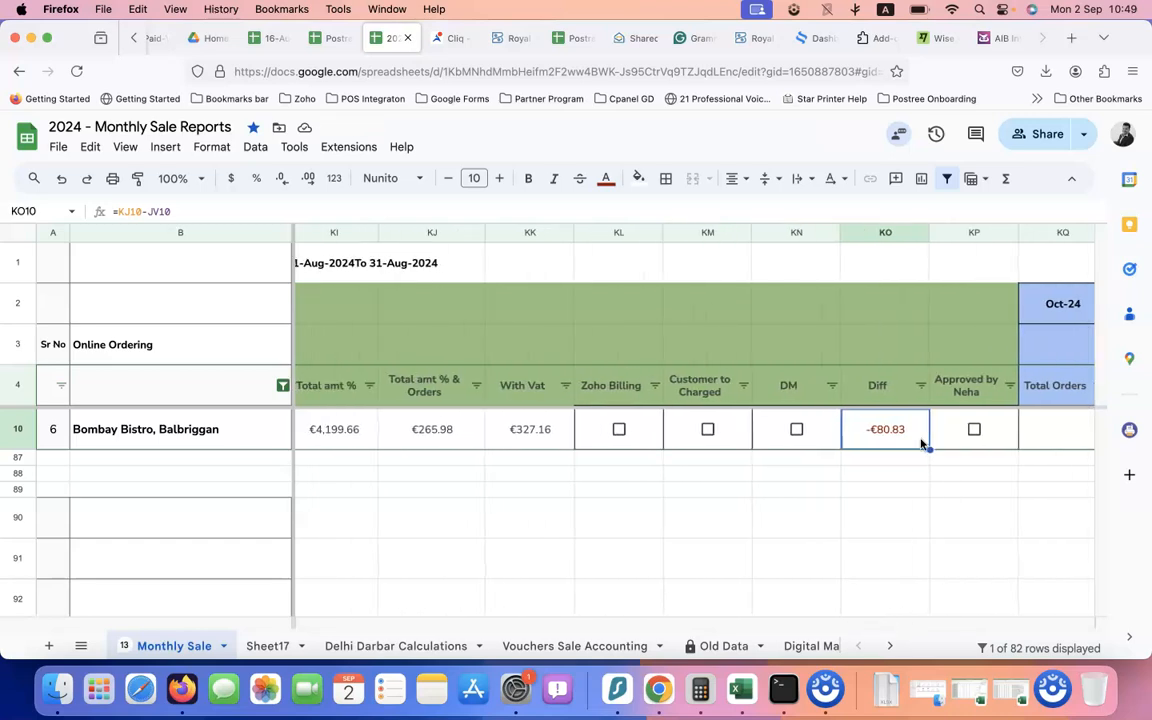
{"action": "scroll", "coordinate": [921, 443], "scroll_direction": "right", "scroll_amount": 2}
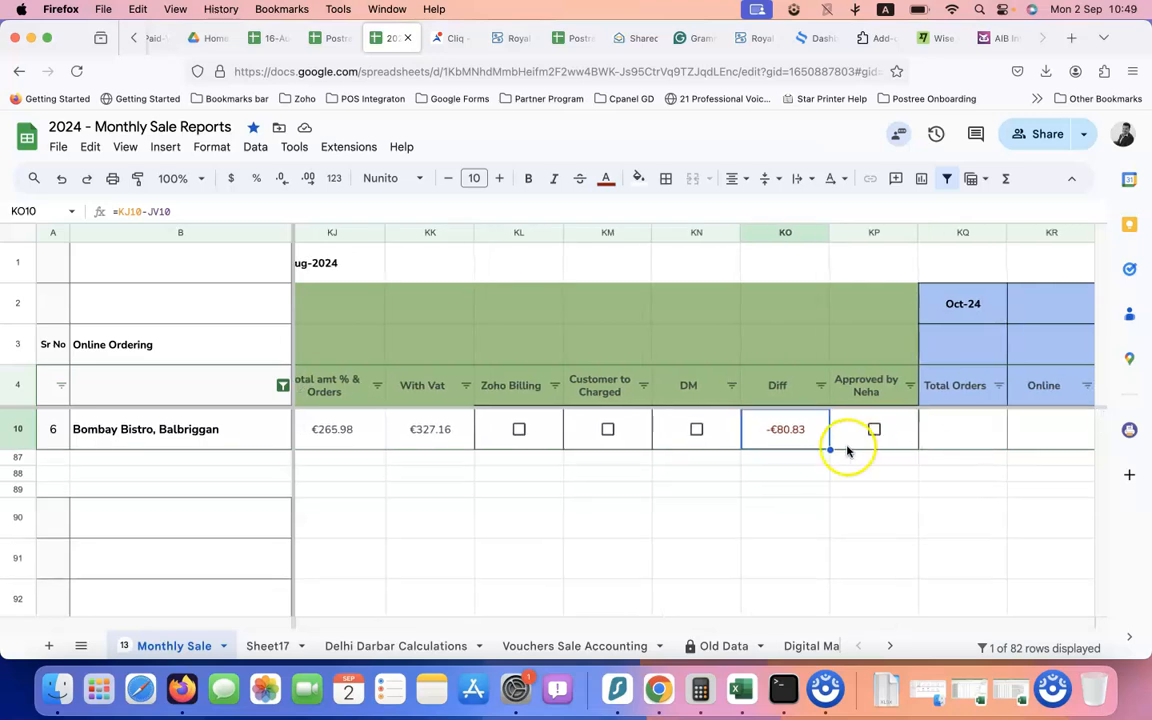
{"action": "scroll", "coordinate": [785, 443], "scroll_direction": "left", "scroll_amount": 1}
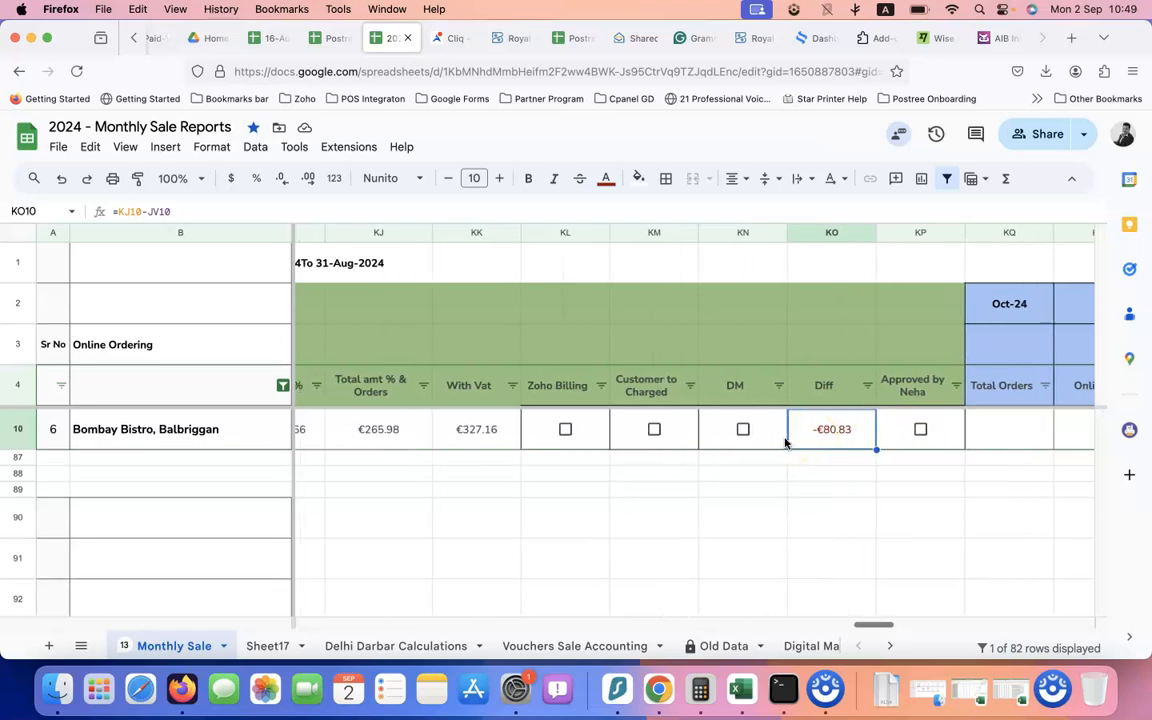
{"action": "scroll", "coordinate": [785, 443], "scroll_direction": "left", "scroll_amount": 3}
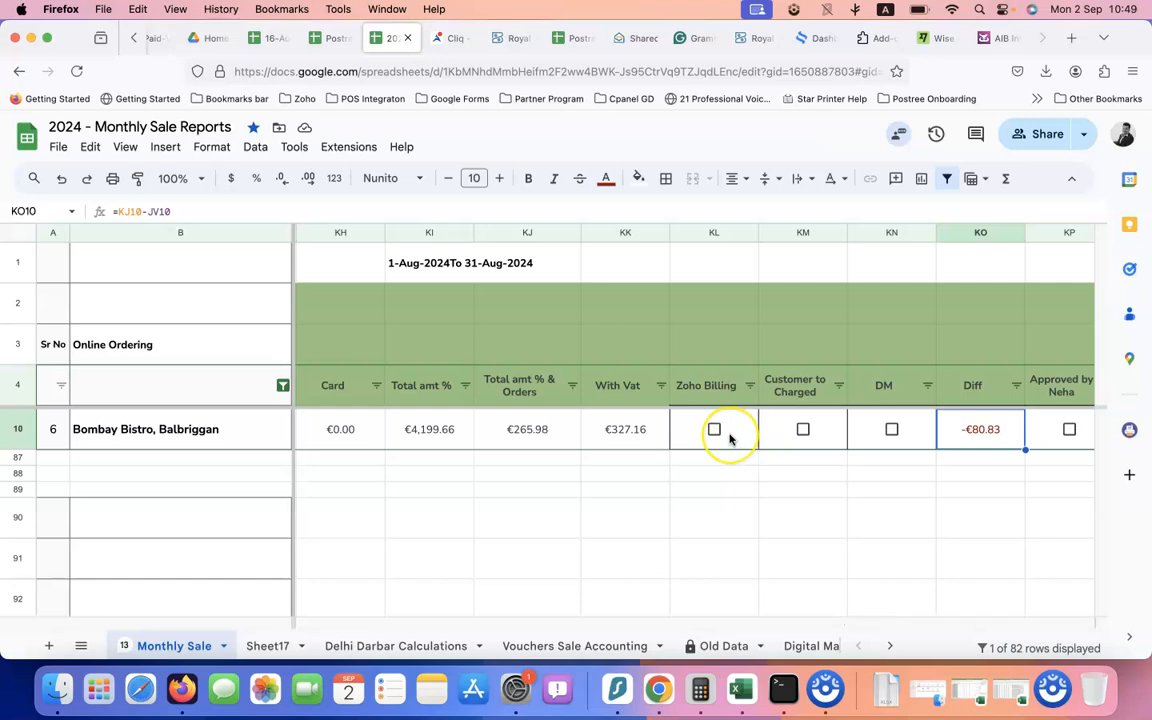
{"action": "scroll", "coordinate": [729, 438], "scroll_direction": "left", "scroll_amount": 5}
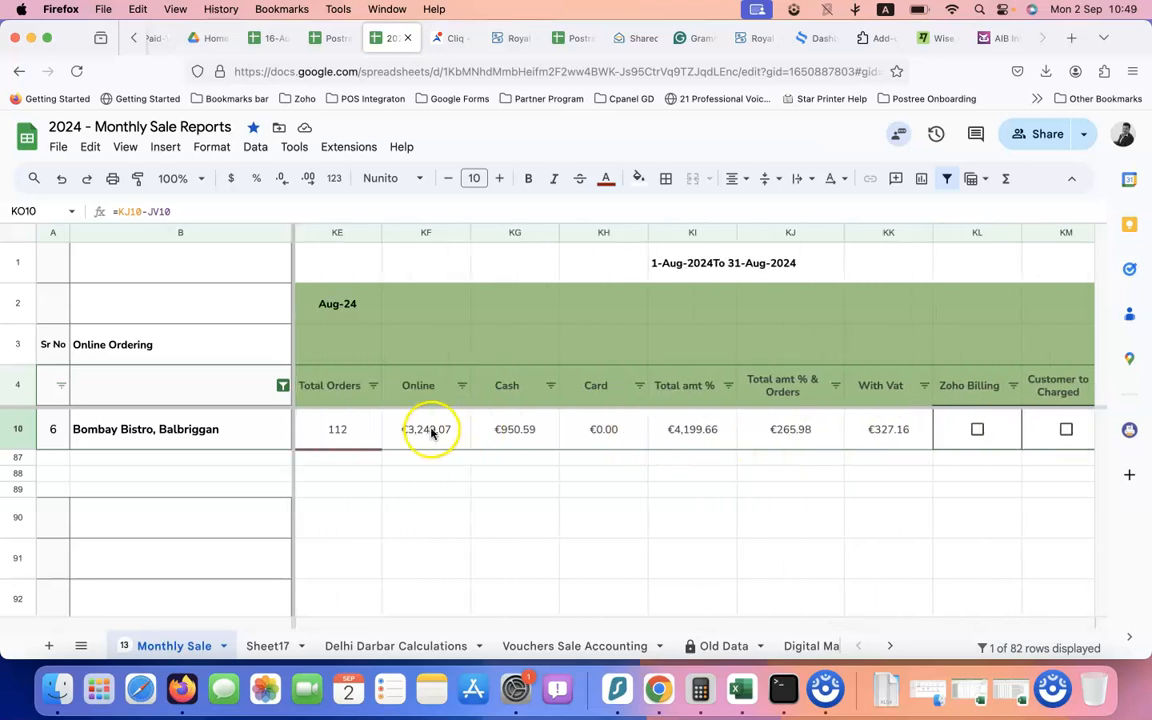
{"action": "scroll", "coordinate": [427, 432], "scroll_direction": "left", "scroll_amount": 2}
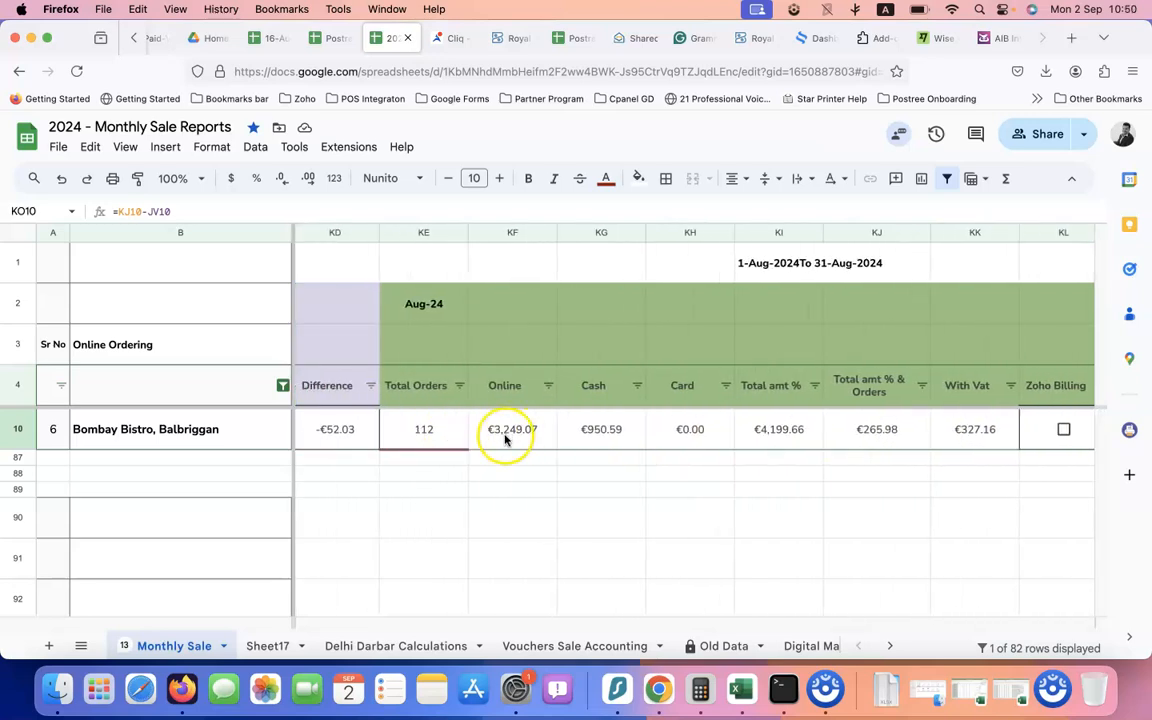
{"action": "left_click", "coordinate": [505, 437]}
{"action": "scroll", "coordinate": [476, 440], "scroll_direction": "left", "scroll_amount": 1}
{"action": "left_click", "coordinate": [481, 430]}
{"action": "left_click", "coordinate": [558, 432]}
{"action": "left_click_drag", "start_coordinate": [470, 441], "coordinate": [645, 438]}
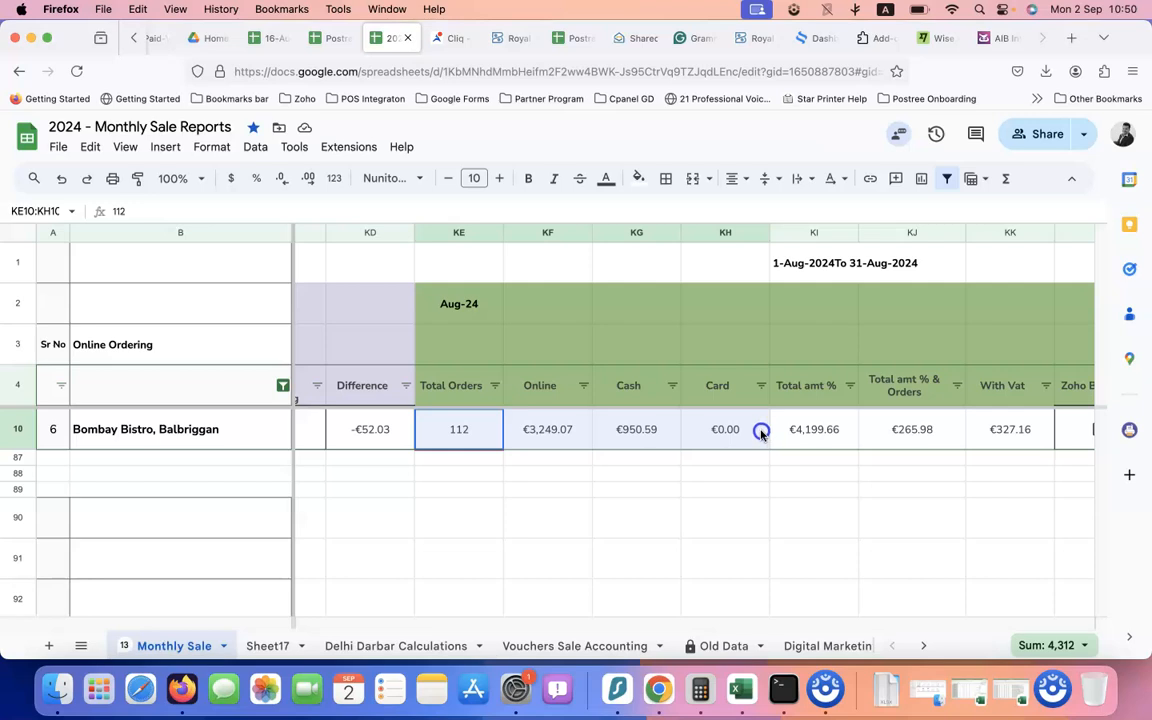
{"action": "scroll", "coordinate": [717, 429], "scroll_direction": "right", "scroll_amount": 1}
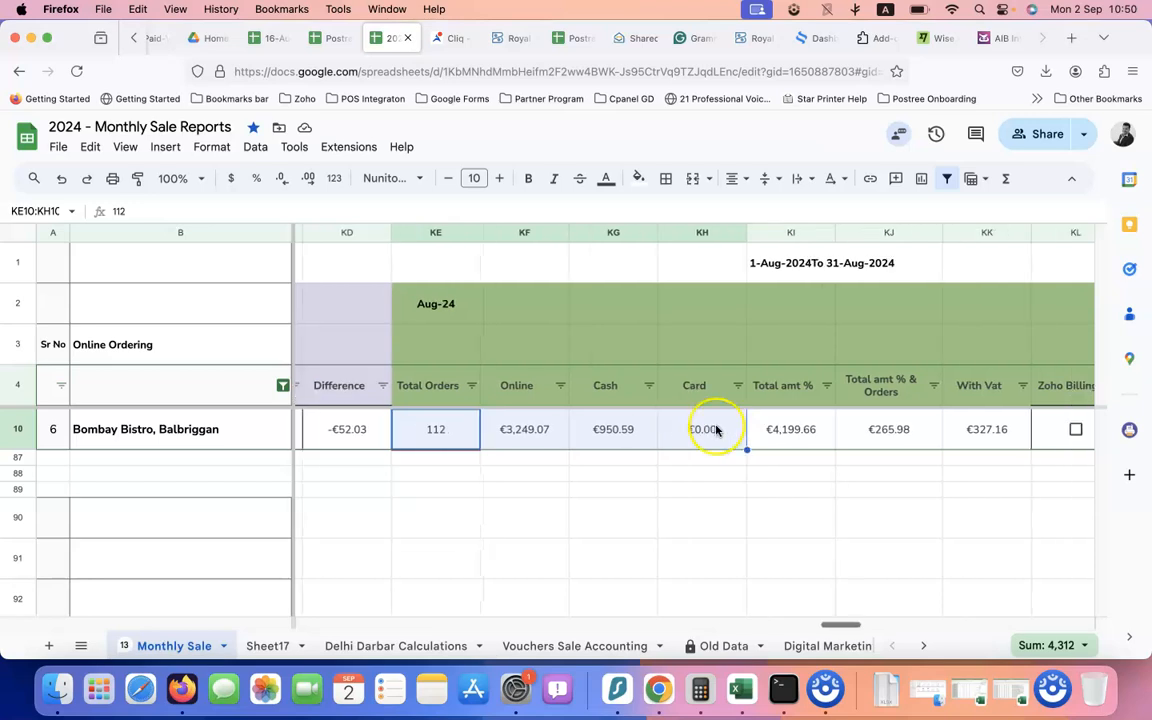
{"action": "left_click", "coordinate": [631, 436]}
{"action": "left_click", "coordinate": [517, 437]}
{"action": "scroll", "coordinate": [517, 437], "scroll_direction": "right", "scroll_amount": 3}
{"action": "scroll", "coordinate": [517, 437], "scroll_direction": "left", "scroll_amount": 3}
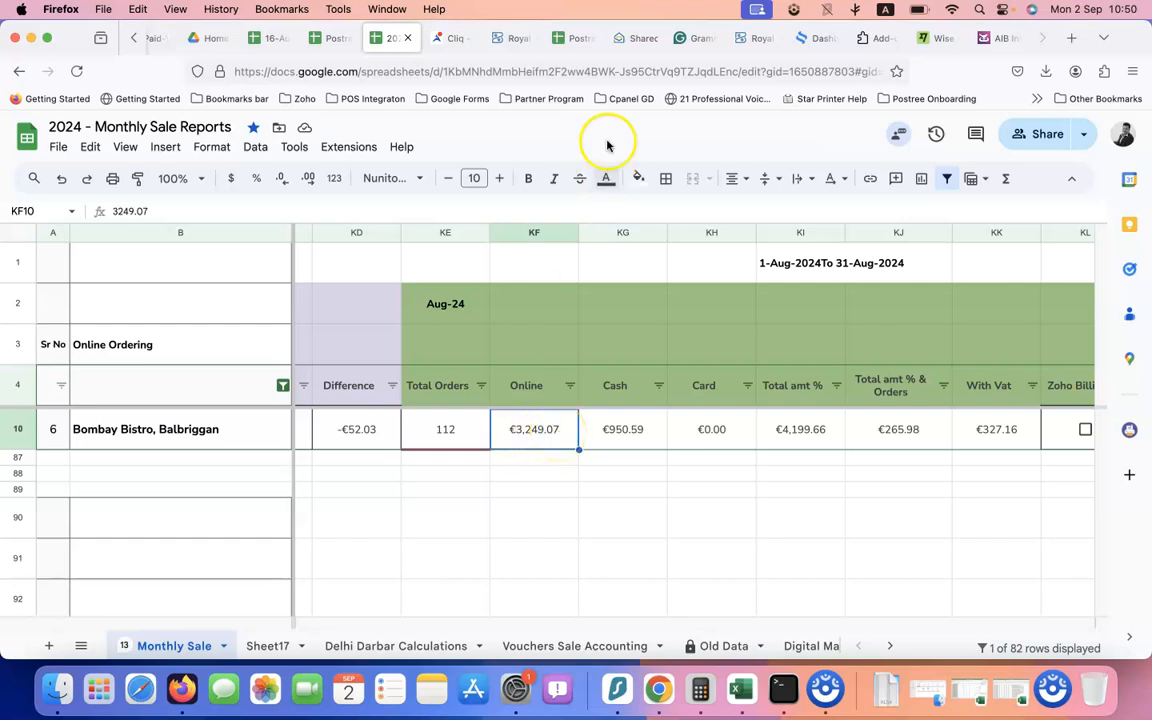
Sum the 15-Aug and 31-Aug Total Collected cells to €3,275.07, then return to Monthly Sale Reports
{"action": "left_click", "coordinate": [577, 42]}
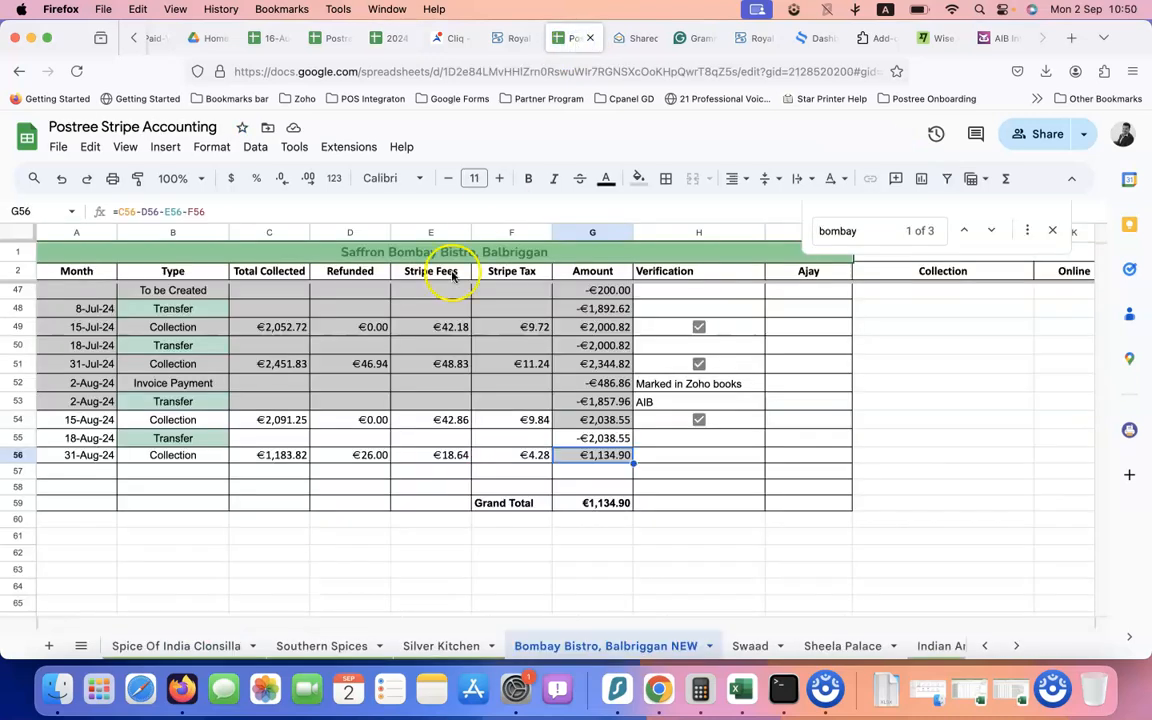
{"action": "scroll", "coordinate": [377, 397], "scroll_direction": "up", "scroll_amount": 2}
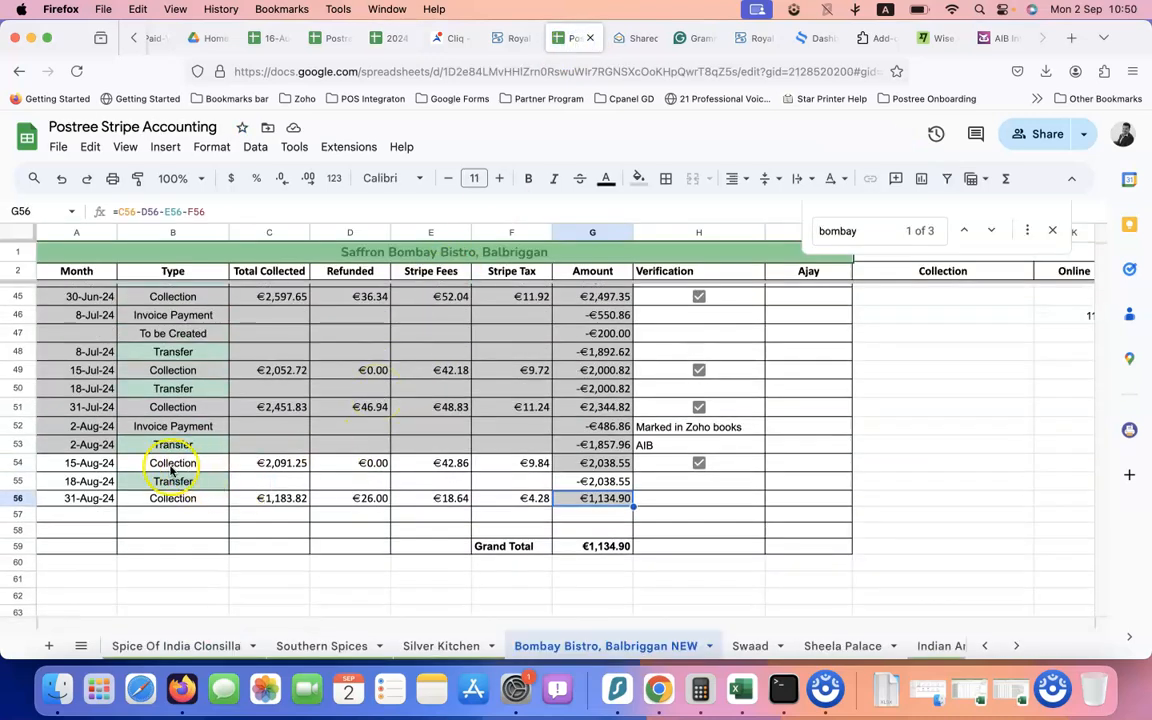
{"action": "left_click", "coordinate": [70, 466]}
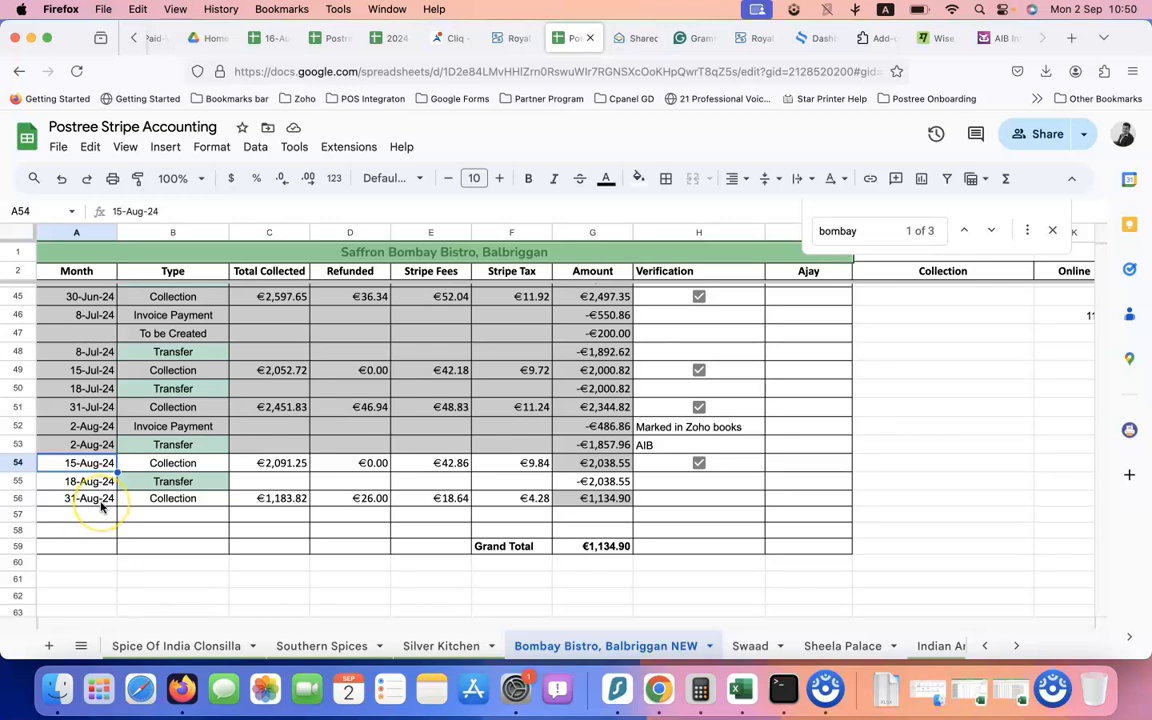
{"action": "left_click", "coordinate": [284, 464]}
{"action": "left_click", "coordinate": [283, 499], "text": "super"}
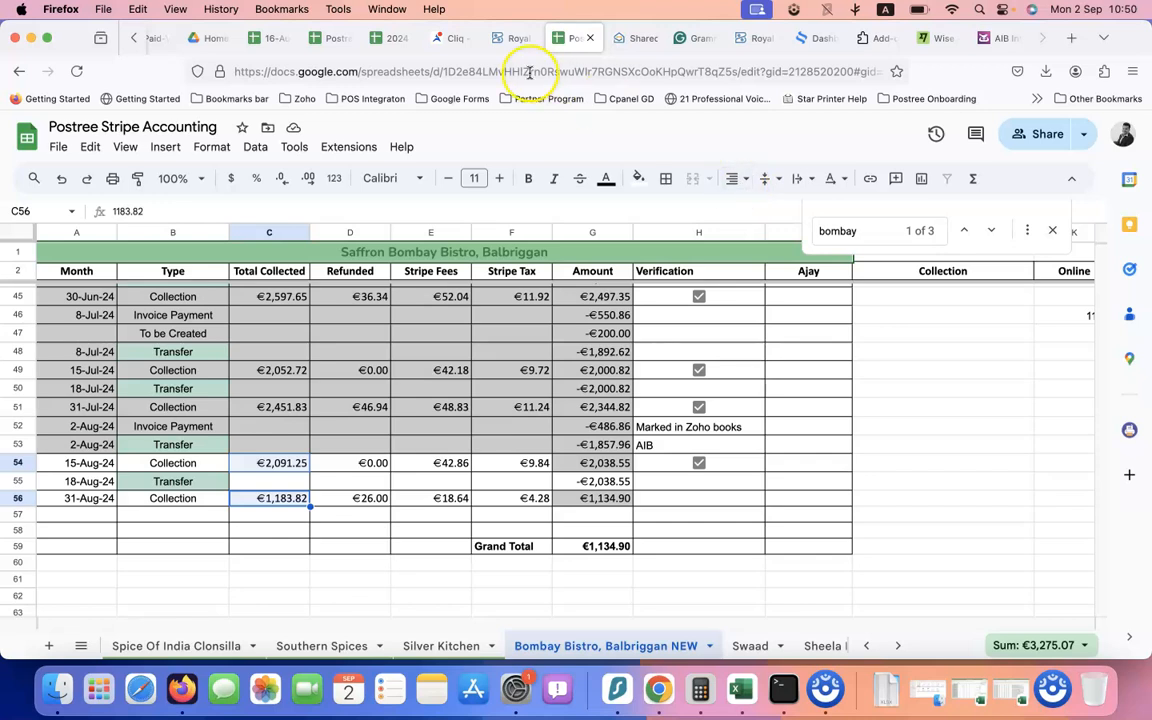
{"action": "left_click", "coordinate": [400, 38]}
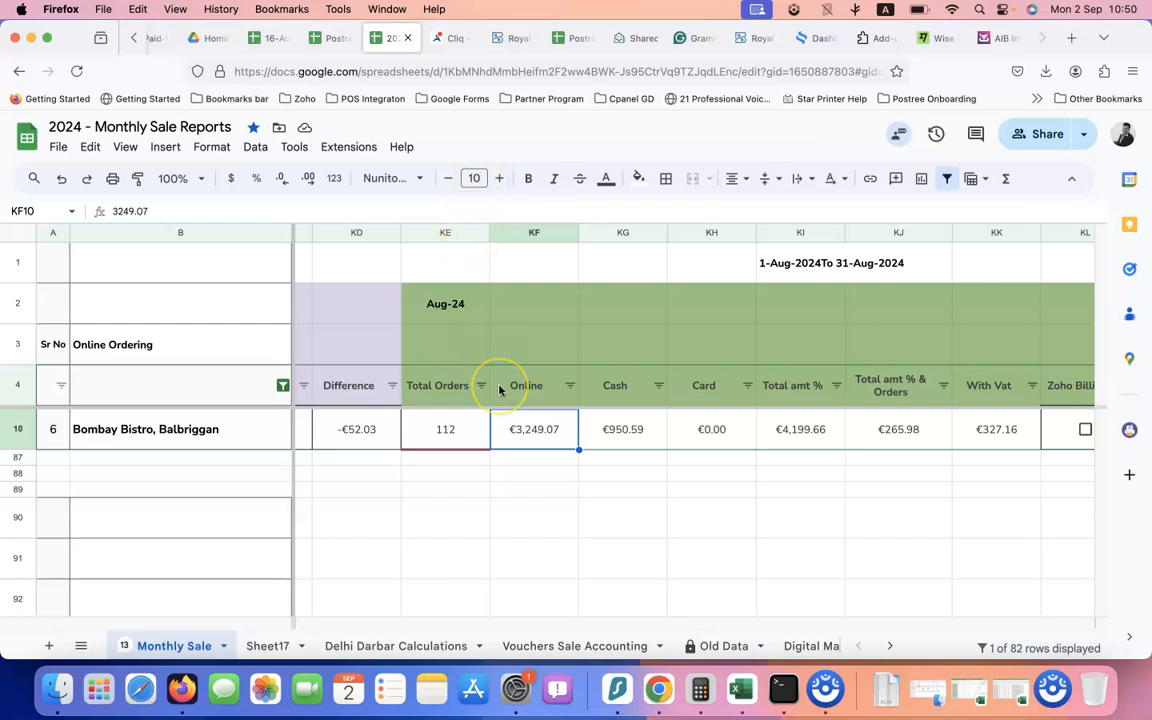
Calculate 3249.07+26 = 3,275.07 in Spotlight, then go back to the Postree Stripe Accounting sheet
{"action": "key", "text": "super+space"}
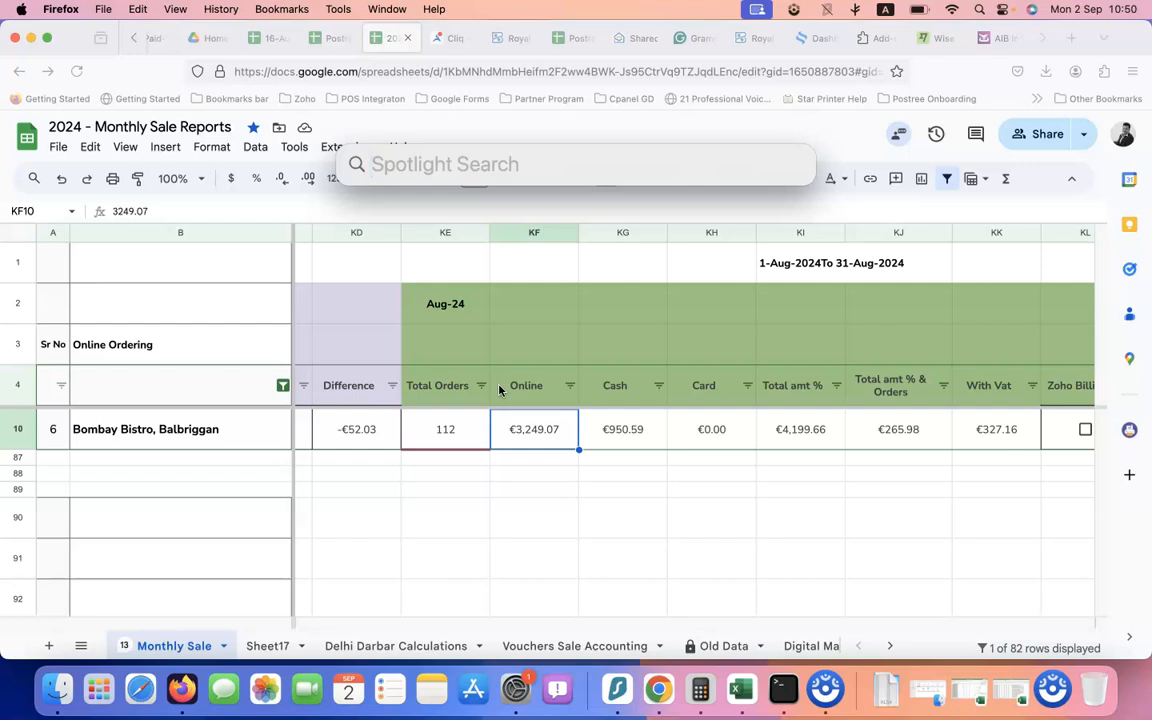
{"action": "type", "text": "=32"}
{"action": "key", "text": "BackSpace"}
{"action": "key", "text": "BackSpace"}
{"action": "key", "text": "BackSpace"}
{"action": "type", "text": "32"}
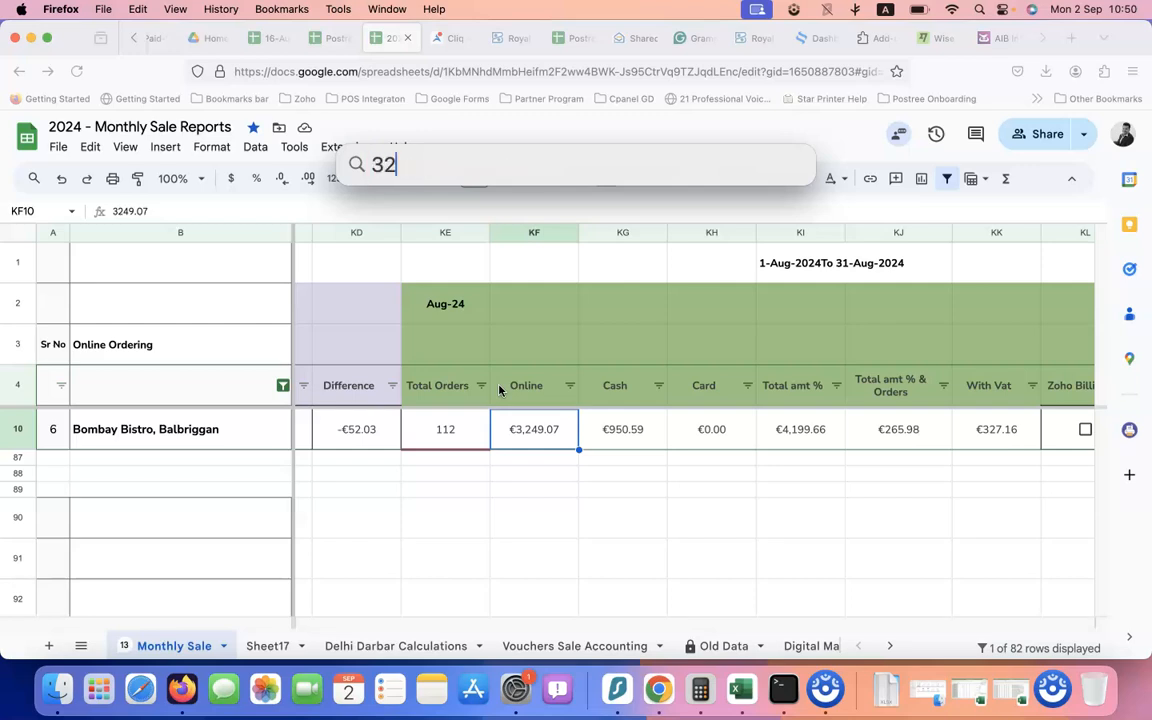
{"action": "type", "text": "49.07+26"}
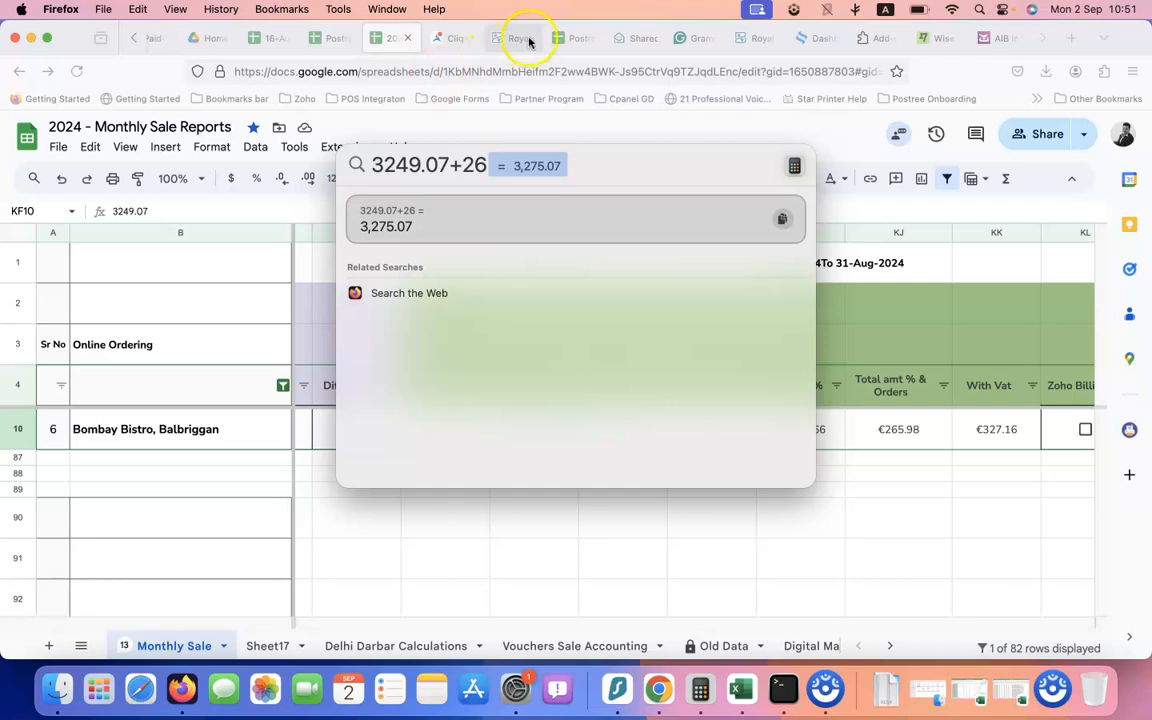
{"action": "left_click", "coordinate": [566, 38]}
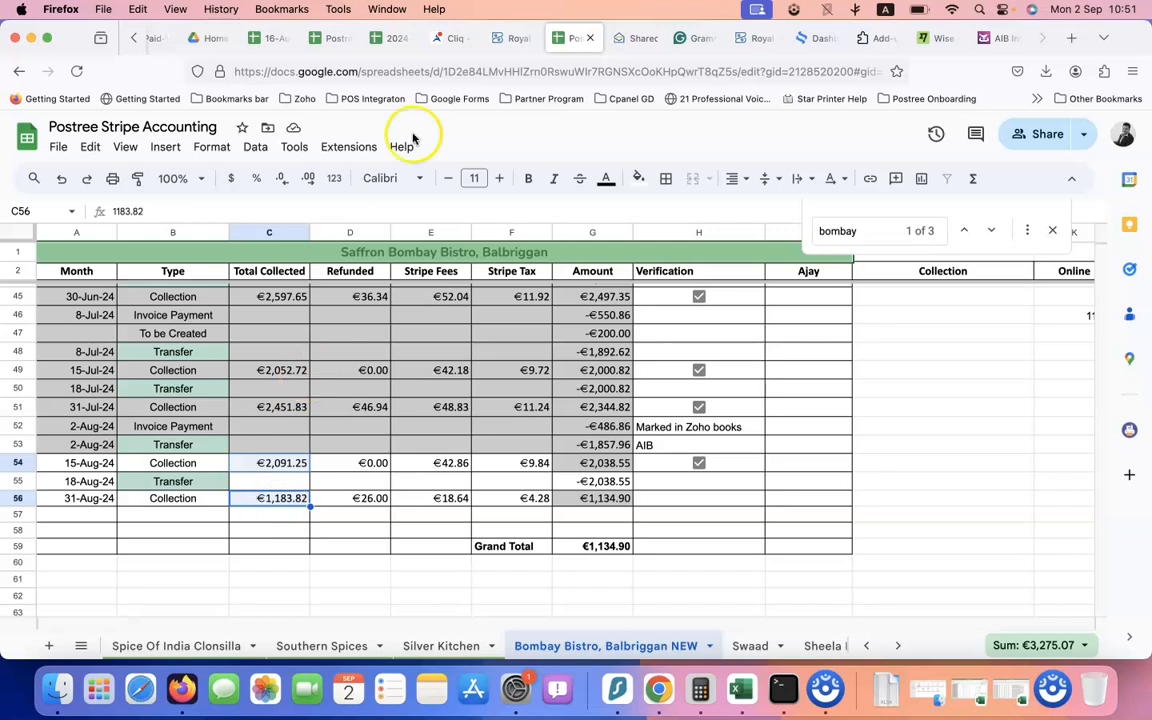
Check Bombay Bistro's August Total amt % & Orders value of €265.98 in cell KJ10 of the 2024 sheet
{"action": "left_click", "coordinate": [518, 45]}
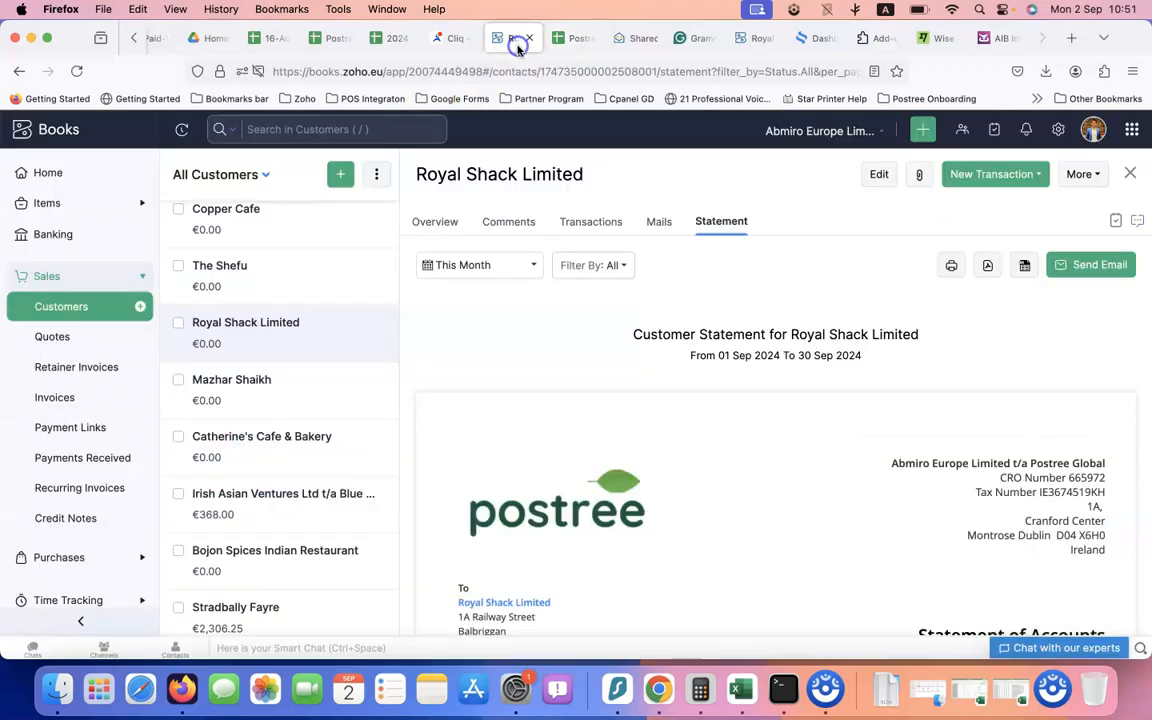
{"action": "left_click", "coordinate": [452, 45]}
{"action": "left_click", "coordinate": [510, 40]}
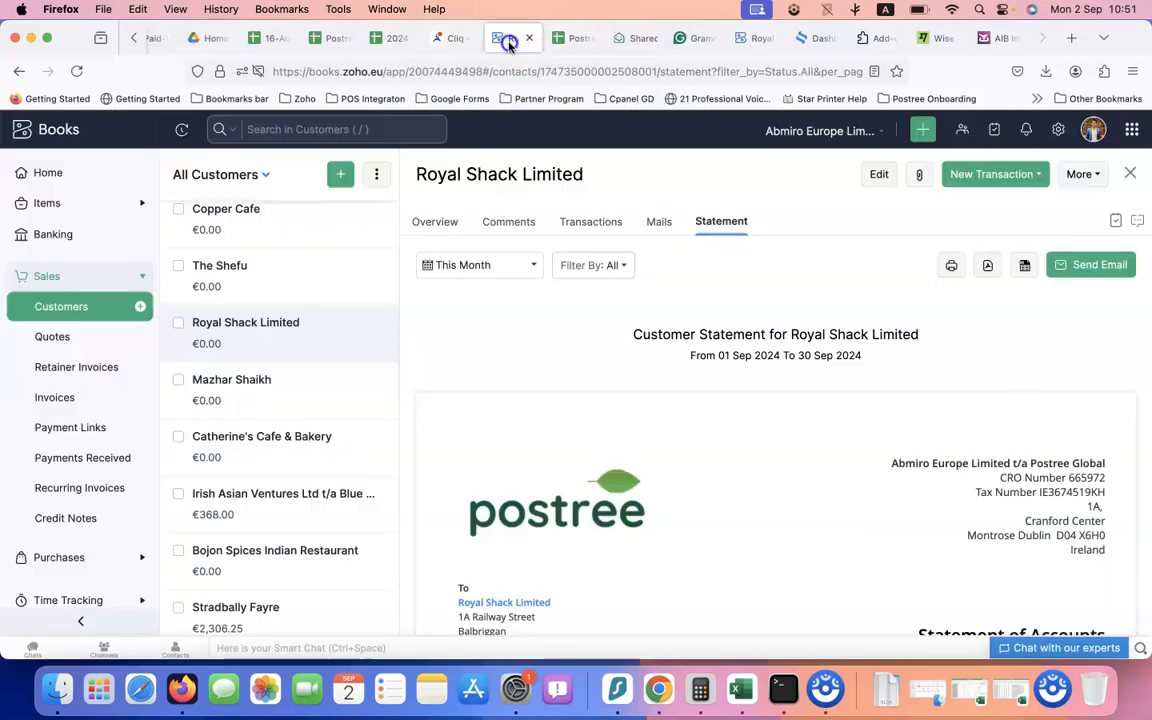
{"action": "left_click", "coordinate": [380, 40]}
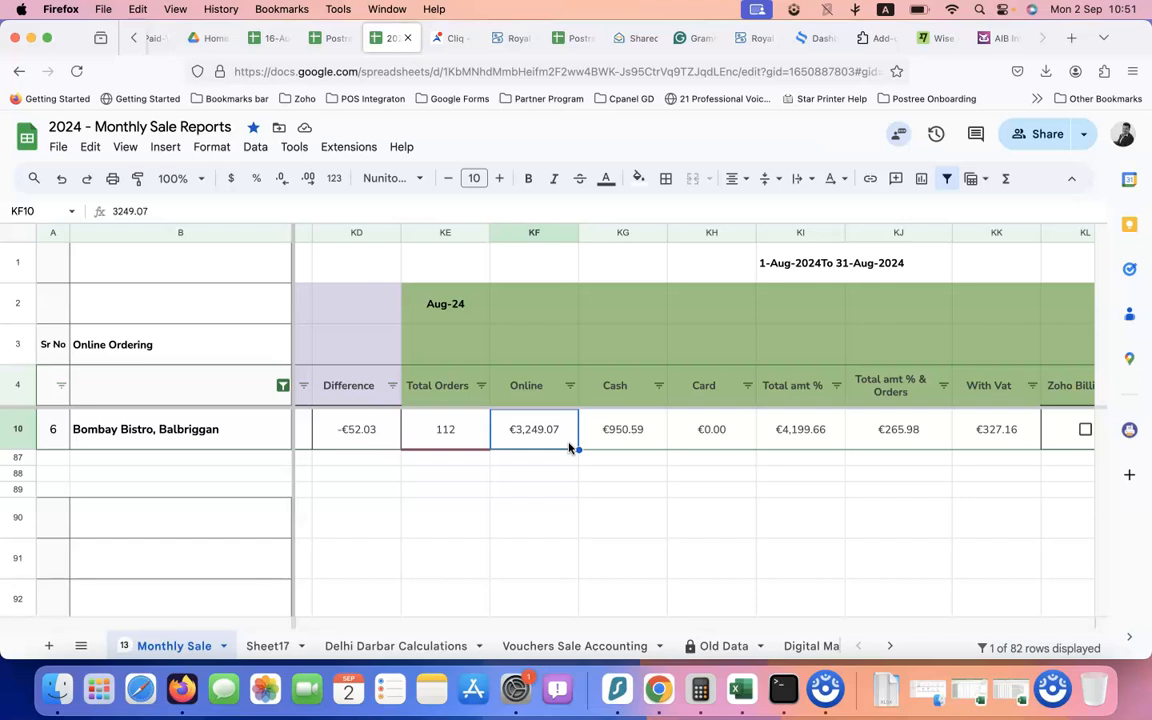
{"action": "scroll", "coordinate": [605, 451], "scroll_direction": "right", "scroll_amount": 6}
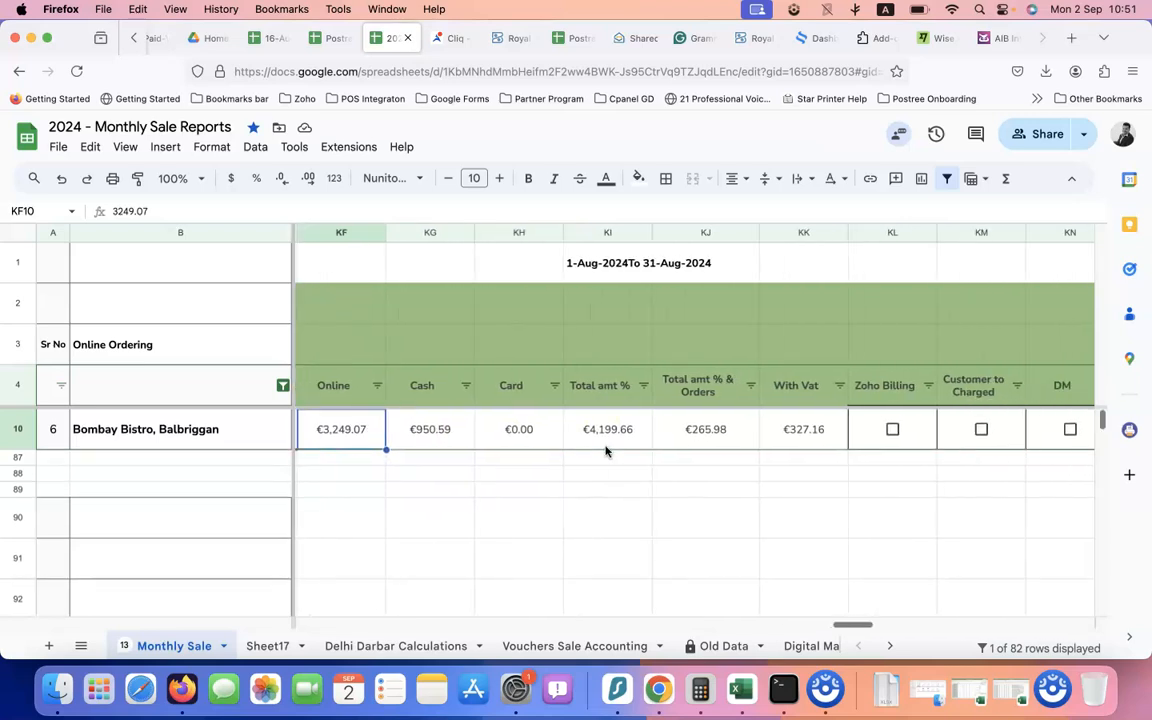
{"action": "left_click", "coordinate": [571, 429]}
{"action": "scroll", "coordinate": [560, 440], "scroll_direction": "left", "scroll_amount": 2}
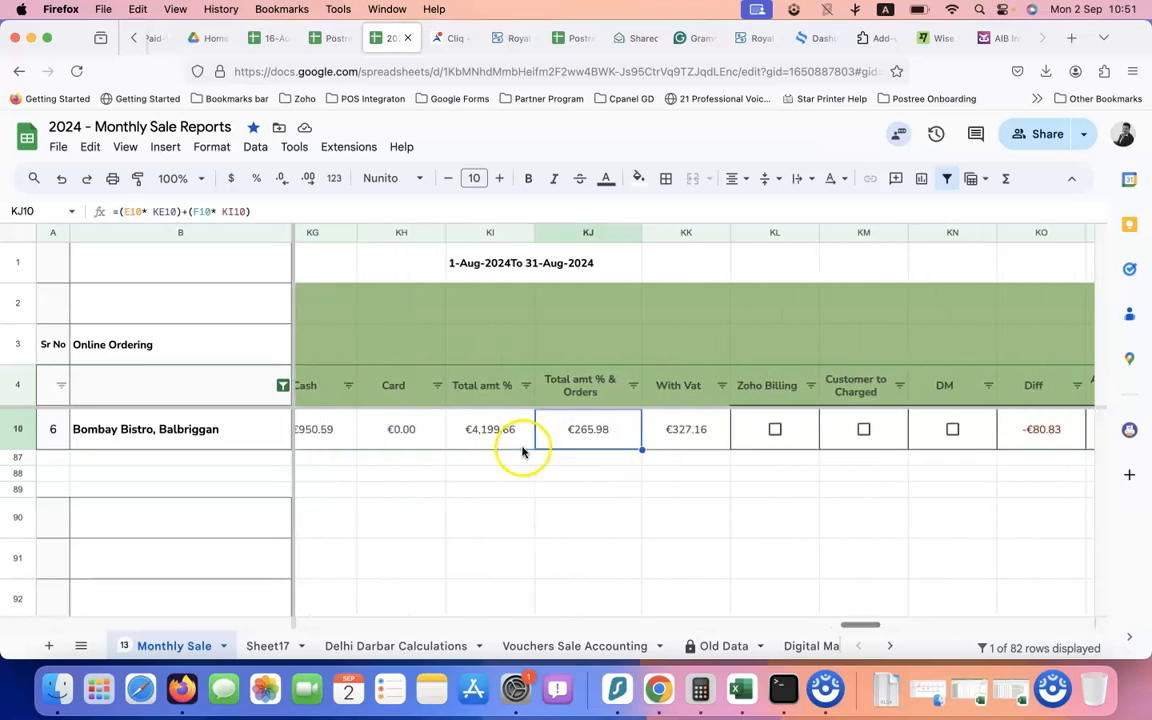
{"action": "scroll", "coordinate": [610, 461], "scroll_direction": "left", "scroll_amount": 2}
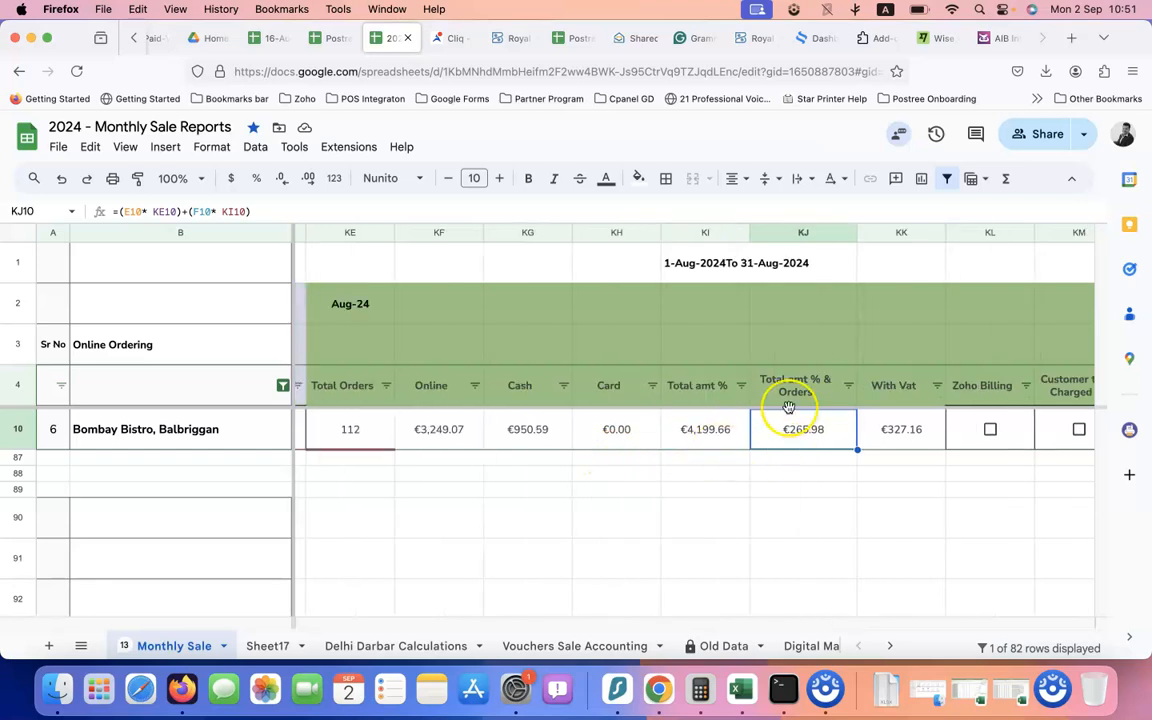
{"action": "left_click", "coordinate": [518, 39]}
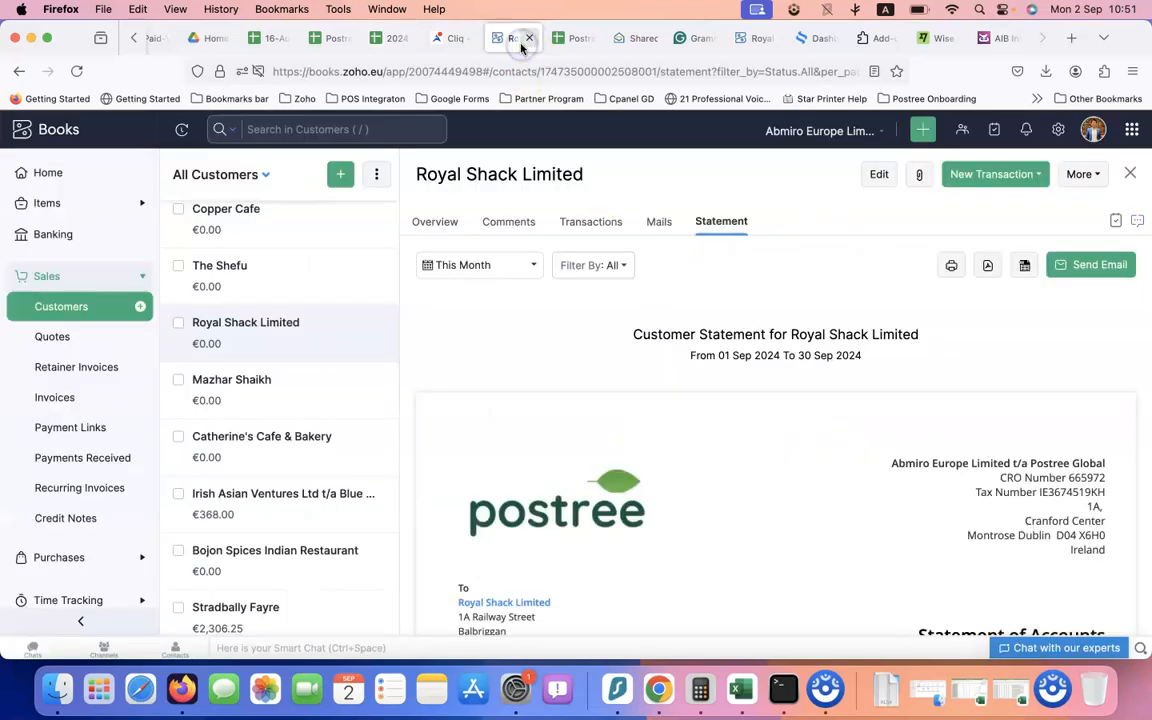
Find Saffron Bombay Bistro, Ballbriggen by searching 'bomb' and open invoice INV-20213448 from its Transactions
{"action": "left_click", "coordinate": [321, 134]}
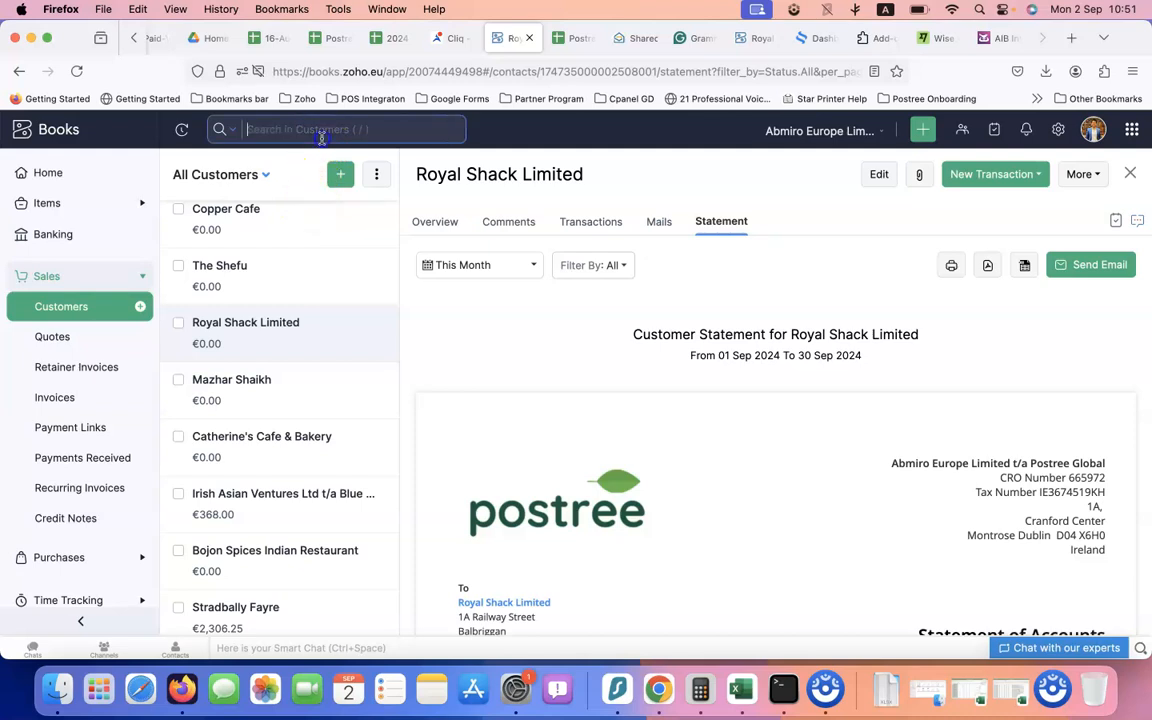
{"action": "type", "text": "bo"}
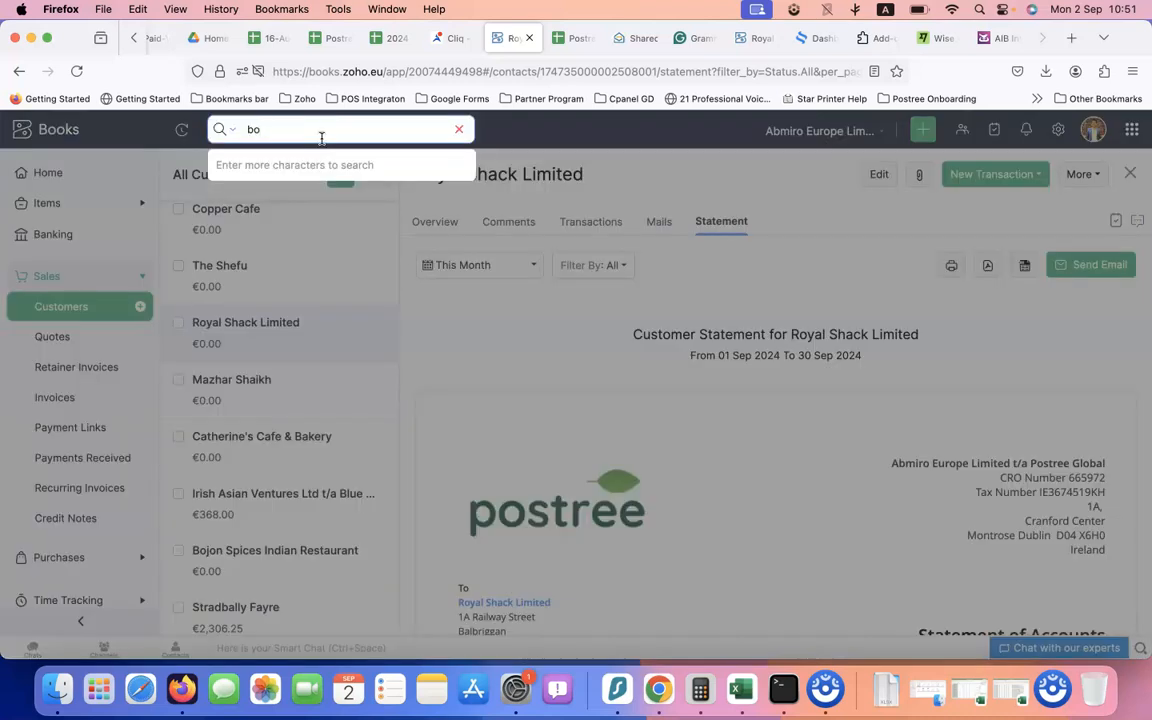
{"action": "type", "text": "mbay bistro"}
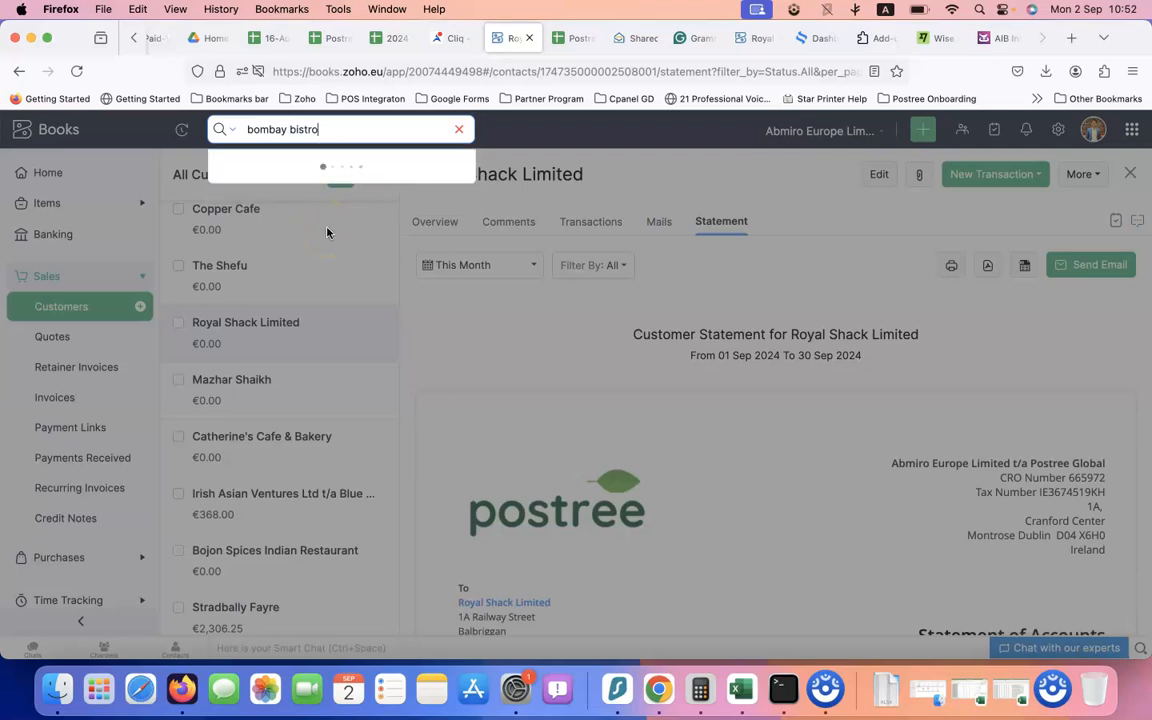
{"action": "left_click", "coordinate": [329, 187]}
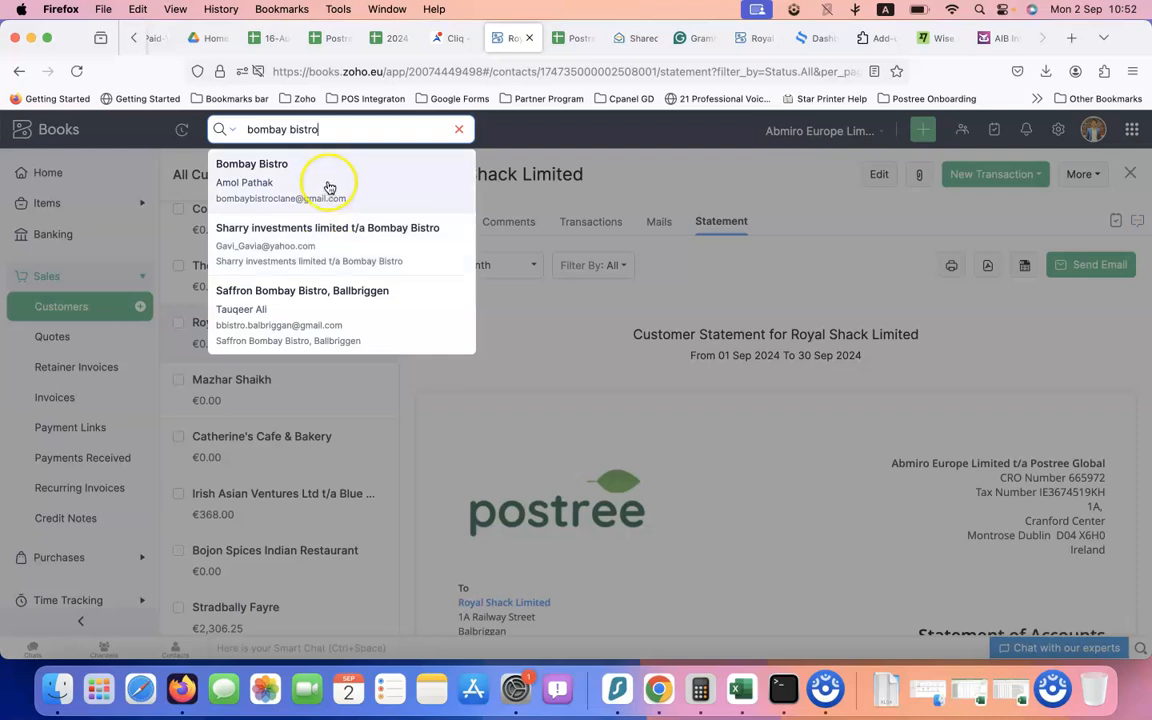
{"action": "left_click", "coordinate": [324, 312]}
{"action": "key", "text": "Return"}
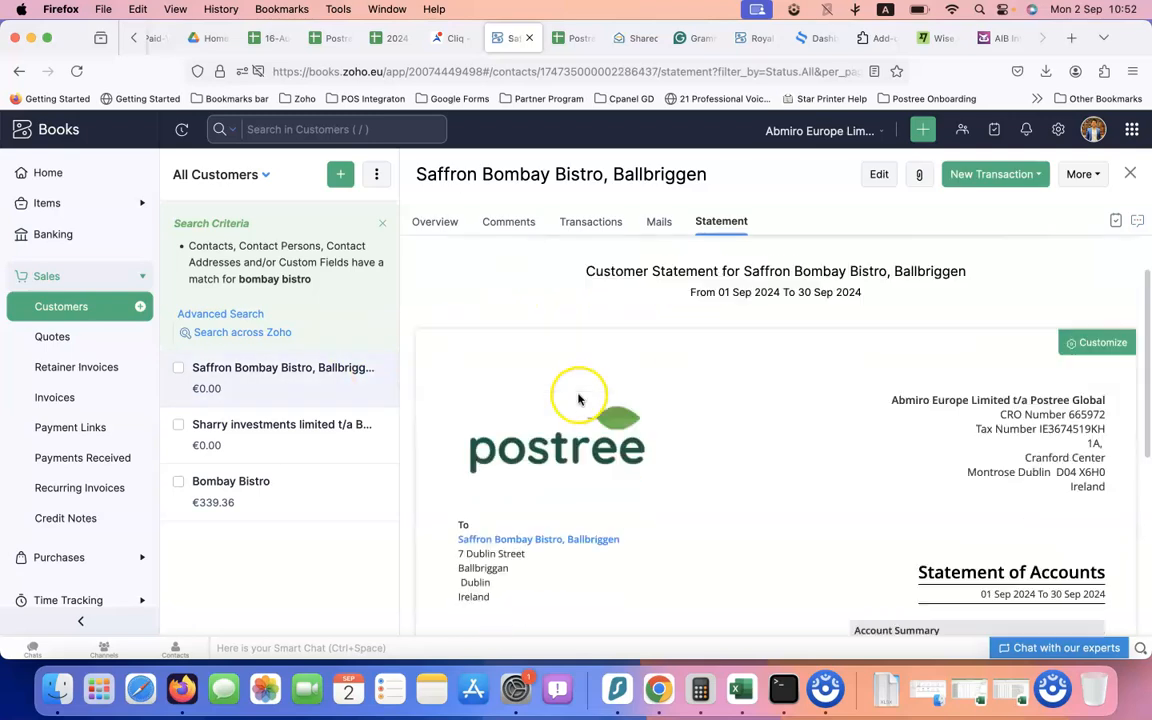
{"action": "left_click", "coordinate": [595, 226]}
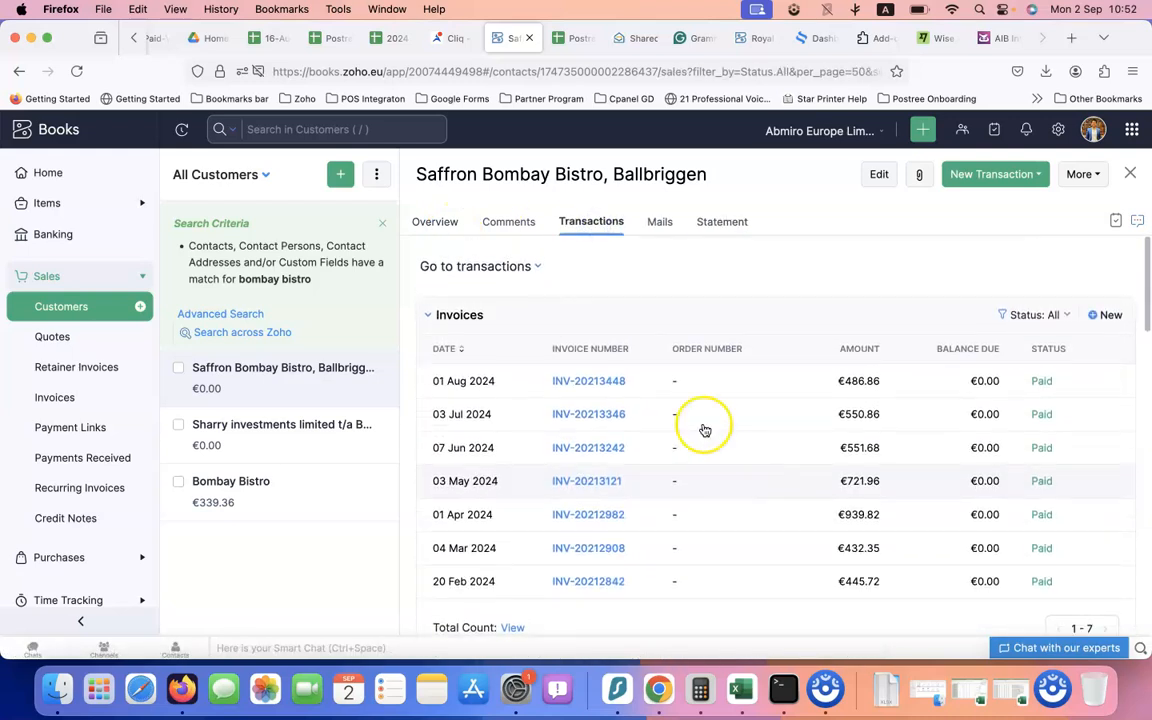
{"action": "left_click", "coordinate": [599, 381]}
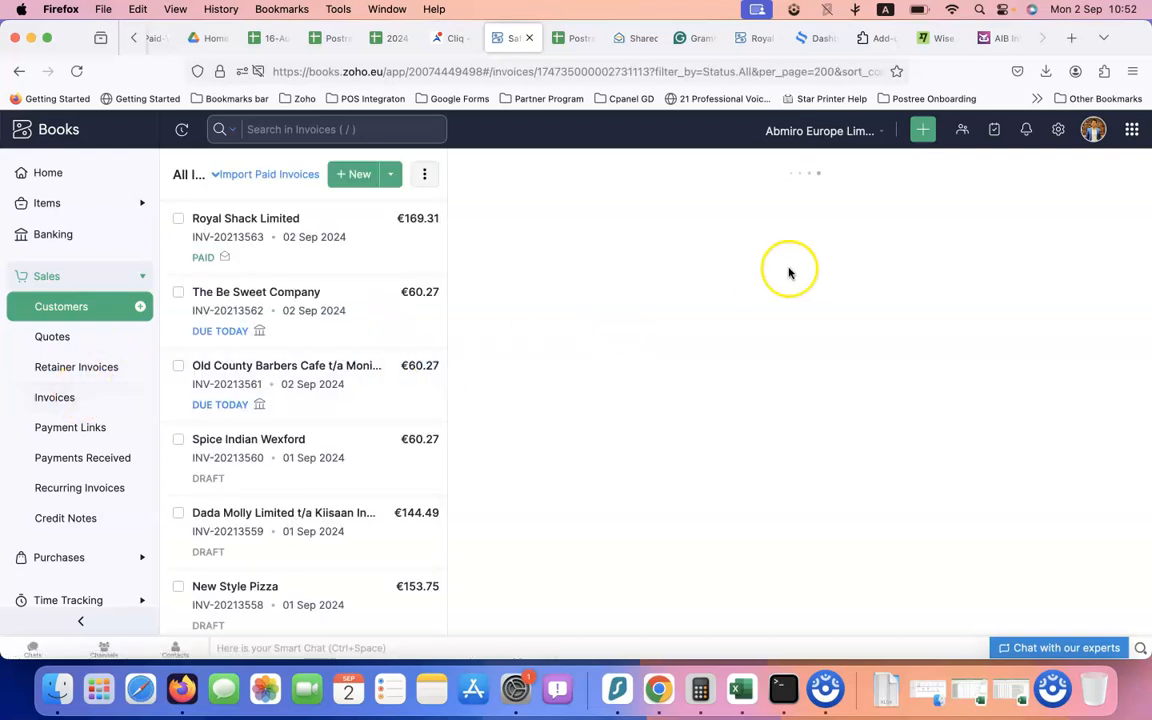
Clone INV-20213448 into a new 02 Sep 2024 invoice and scroll down to its Item Table
{"action": "left_click", "coordinate": [754, 219]}
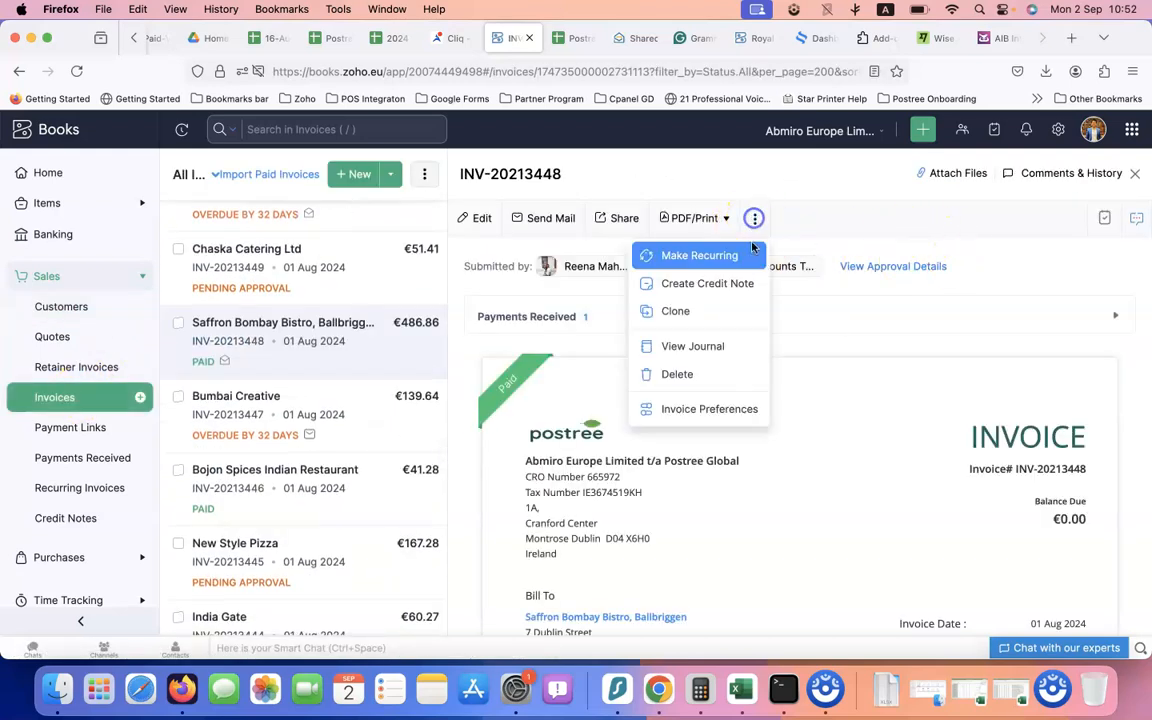
{"action": "left_click", "coordinate": [725, 311]}
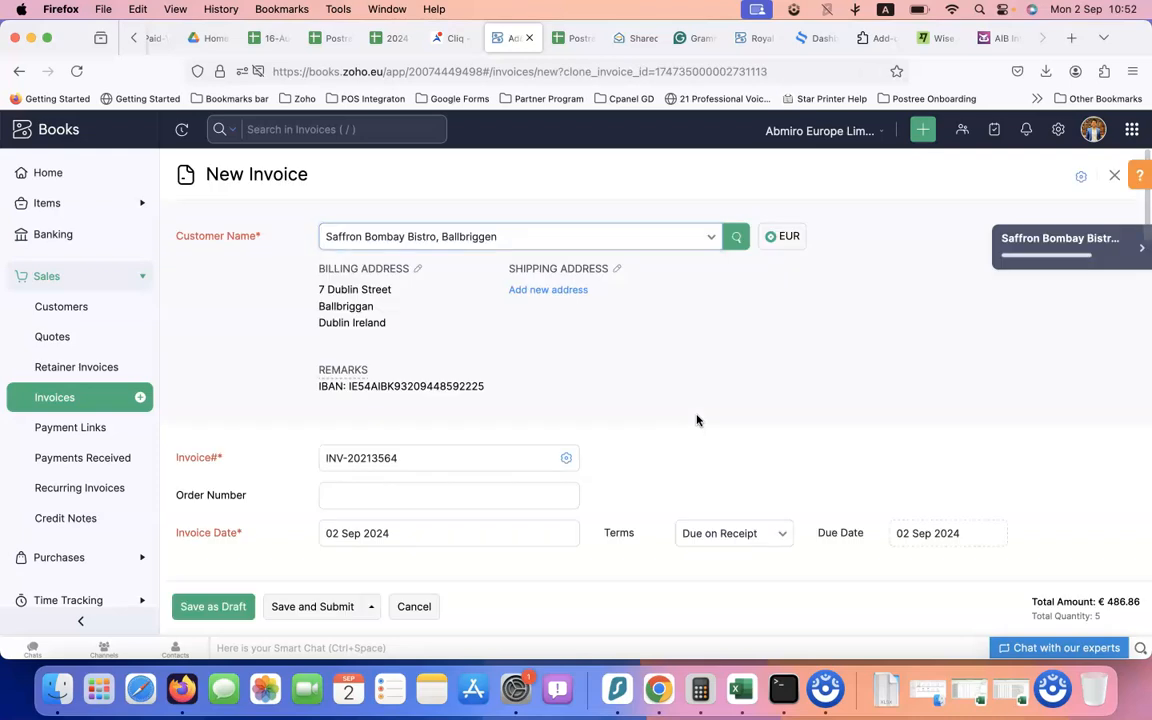
{"action": "scroll", "coordinate": [644, 453], "scroll_direction": "down", "scroll_amount": 1}
{"action": "scroll", "coordinate": [644, 453], "scroll_direction": "down", "scroll_amount": 8}
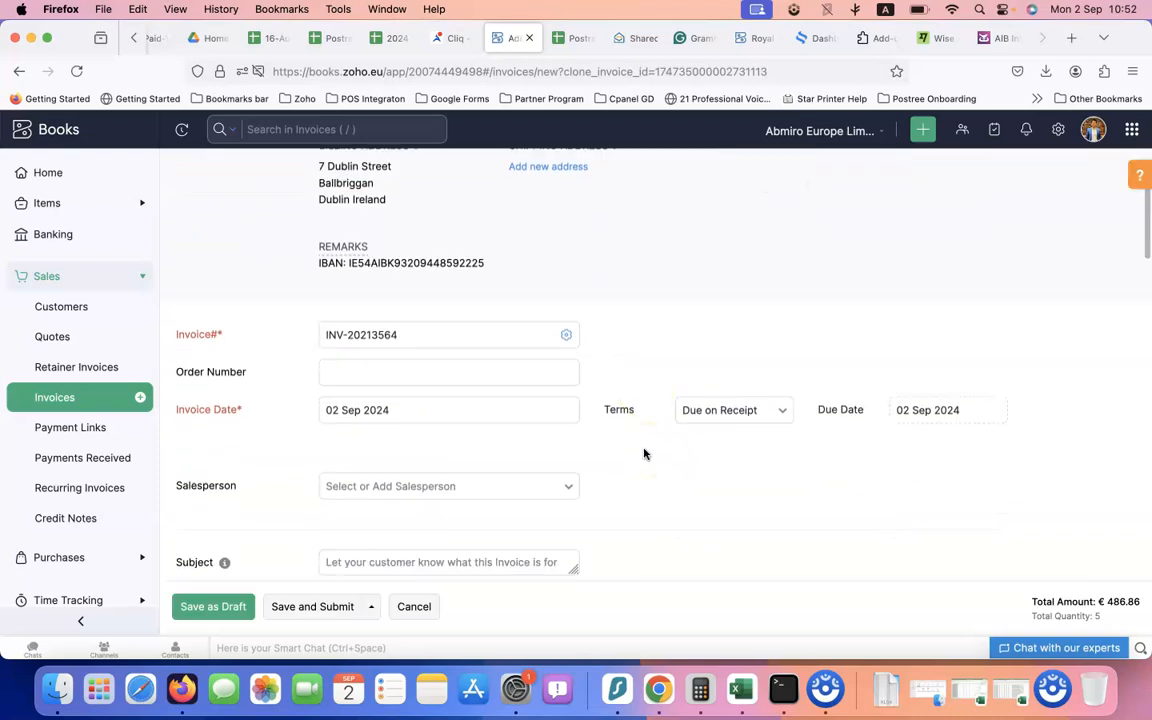
{"action": "scroll", "coordinate": [644, 453], "scroll_direction": "down", "scroll_amount": 2}
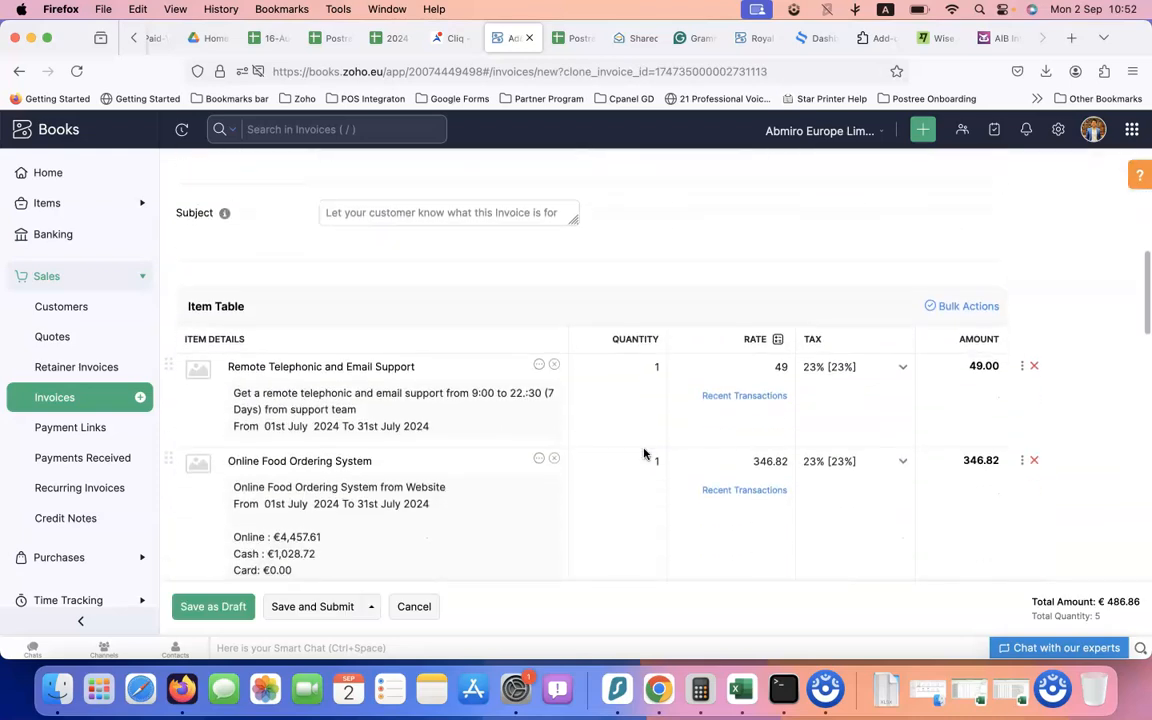
{"action": "left_click", "coordinate": [772, 346]}
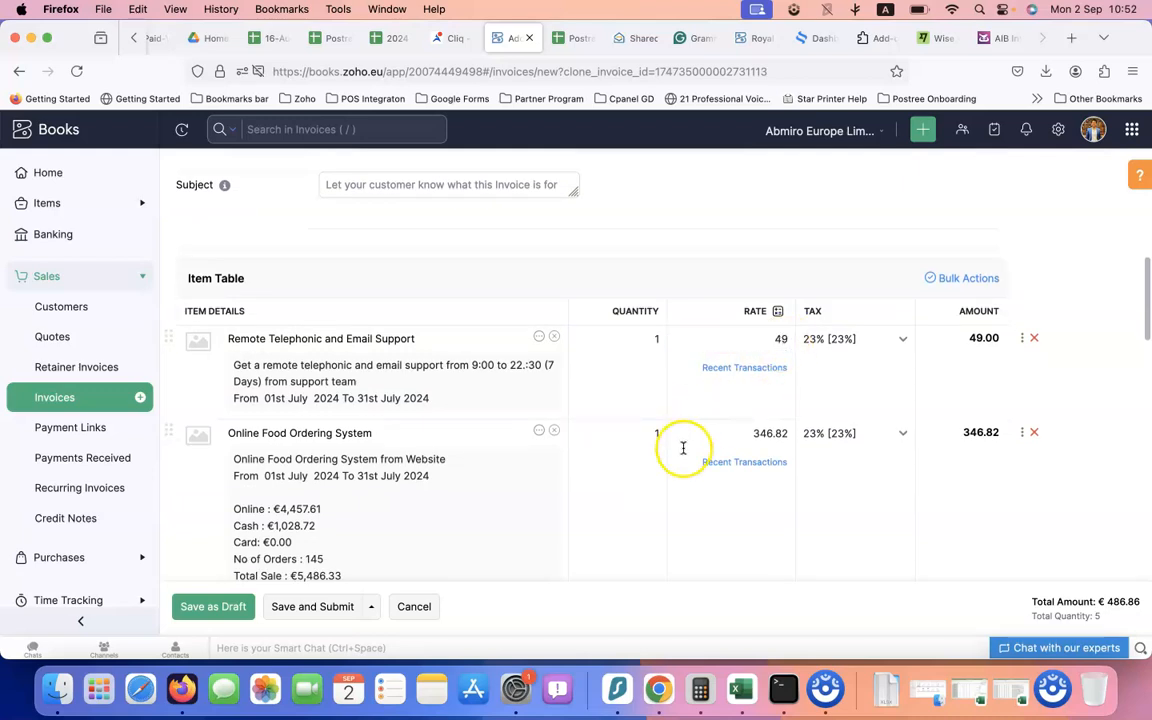
{"action": "scroll", "coordinate": [560, 435], "scroll_direction": "down", "scroll_amount": 2}
Change the food ordering description's start and end dates from July to Aug
{"action": "left_click", "coordinate": [340, 377]}
{"action": "double_click", "coordinate": [297, 383]}
{"action": "type", "text": "Aug"}
{"action": "double_click", "coordinate": [394, 384]}
{"action": "type", "text": "Aug"}
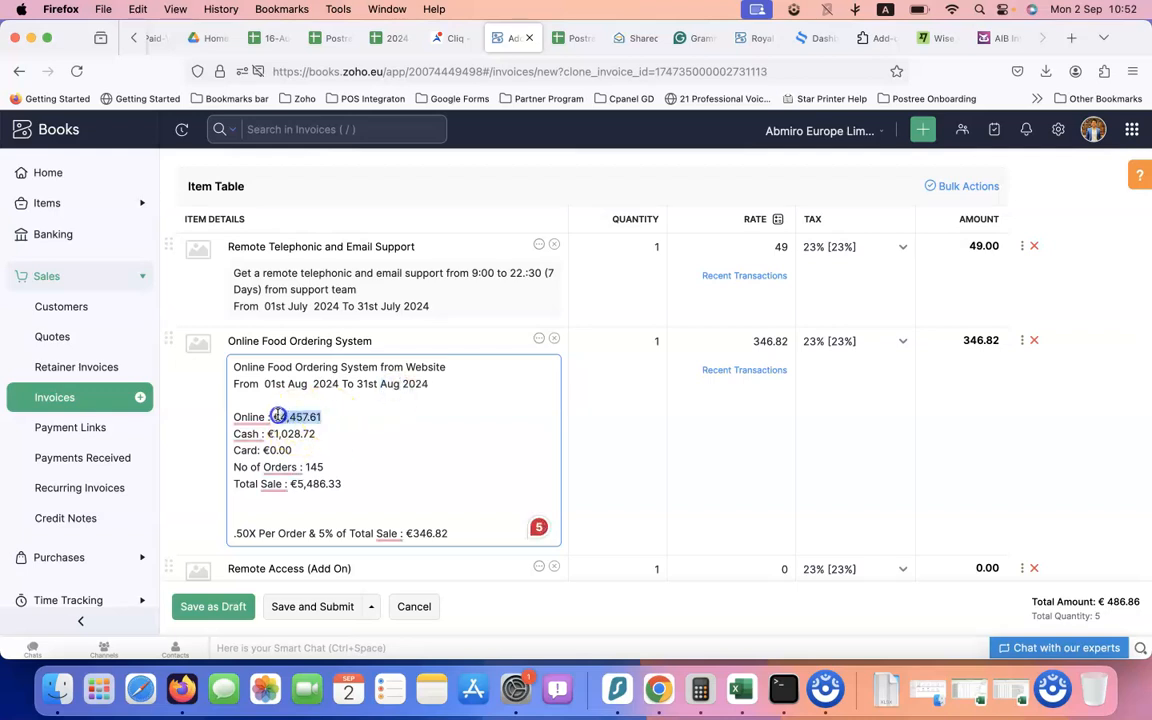
{"action": "type", "text": "€2,038.55"}
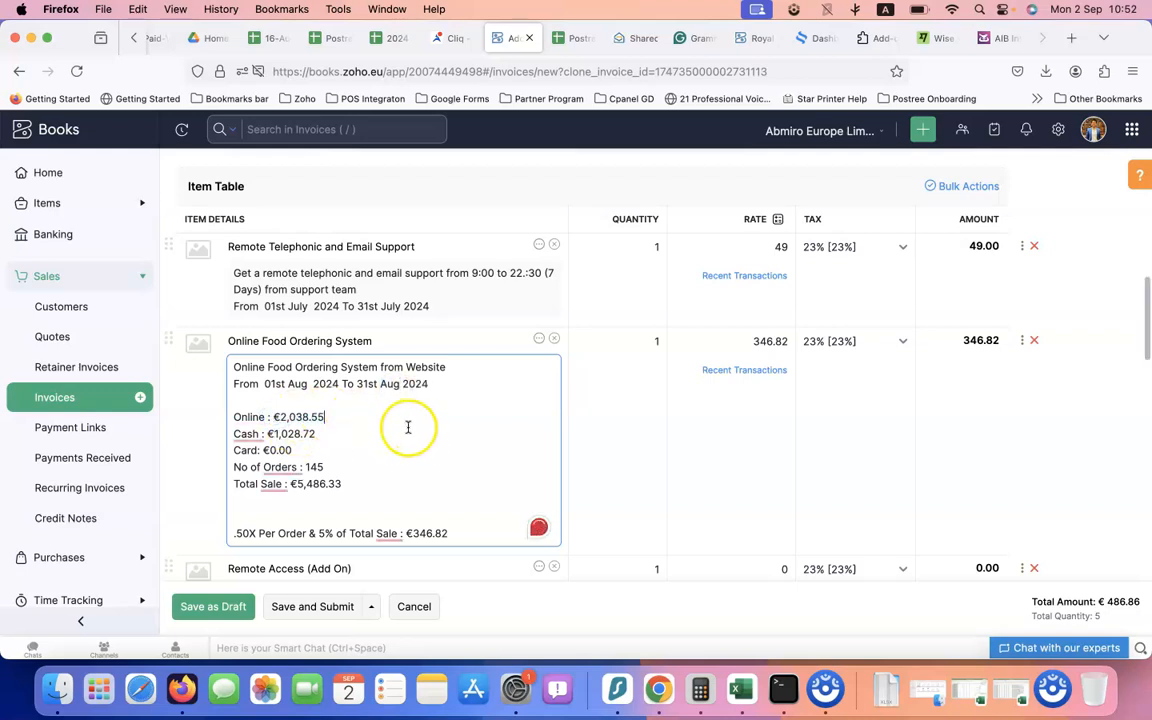
Paste earlier figures onto the Online line and replace the Cash amount €1,028.72 with €26.00
{"action": "key", "text": "super+shift+c"}
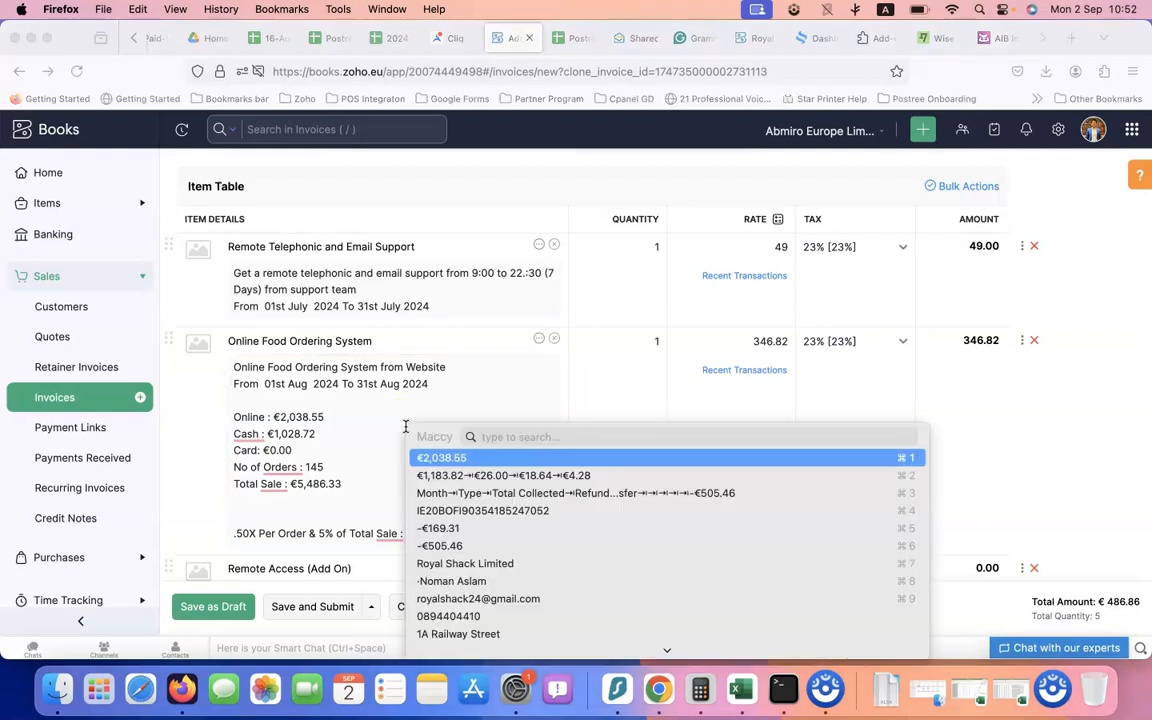
{"action": "left_click", "coordinate": [455, 471]}
{"action": "left_click", "coordinate": [329, 420]}
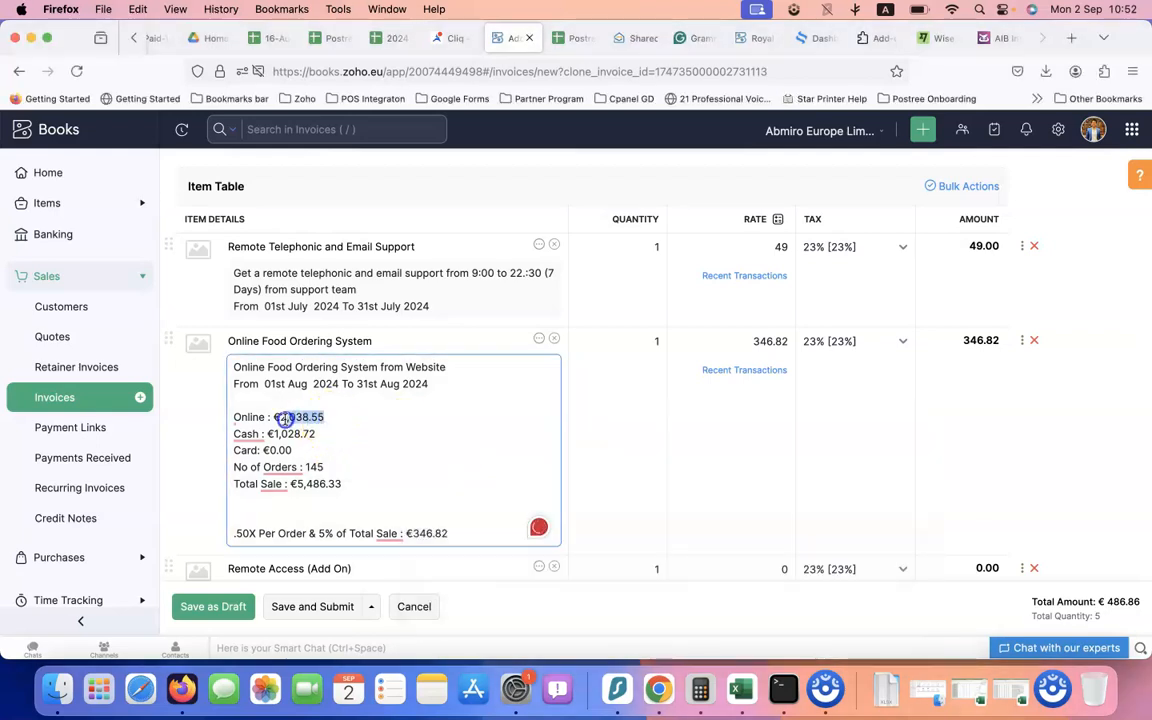
{"action": "key", "text": "super+v"}
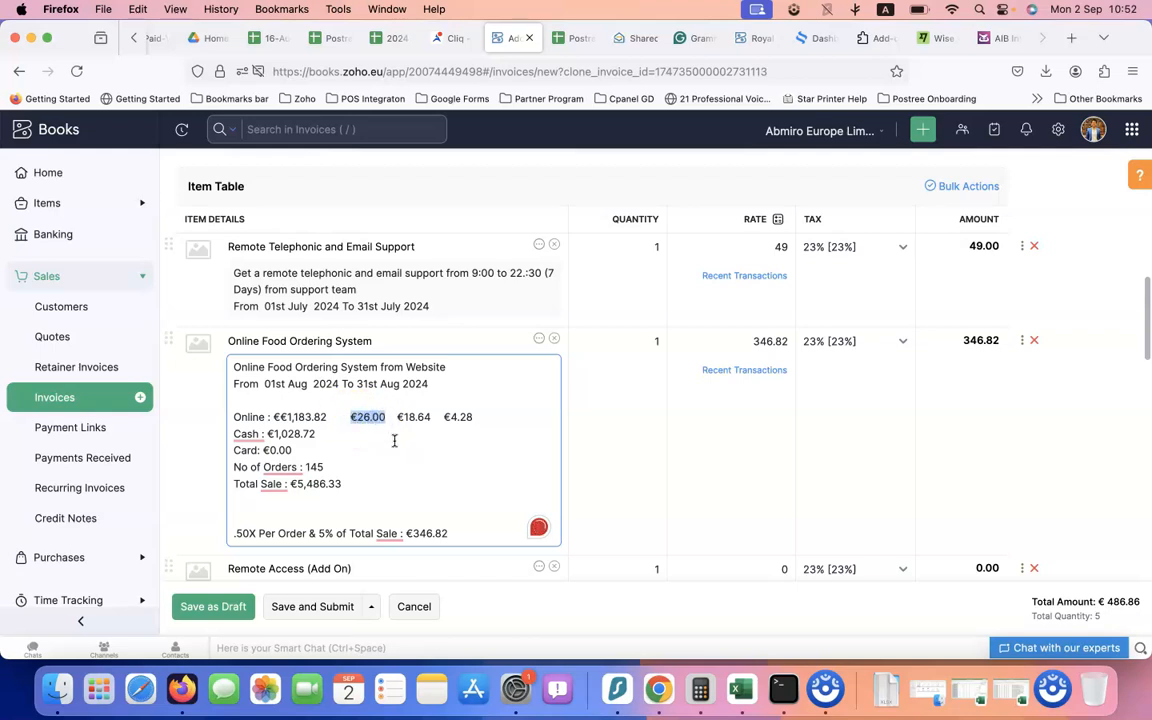
{"action": "key", "text": "super+x"}
{"action": "left_click", "coordinate": [302, 433]}
{"action": "left_click_drag", "start_coordinate": [269, 433], "coordinate": [266, 433]}
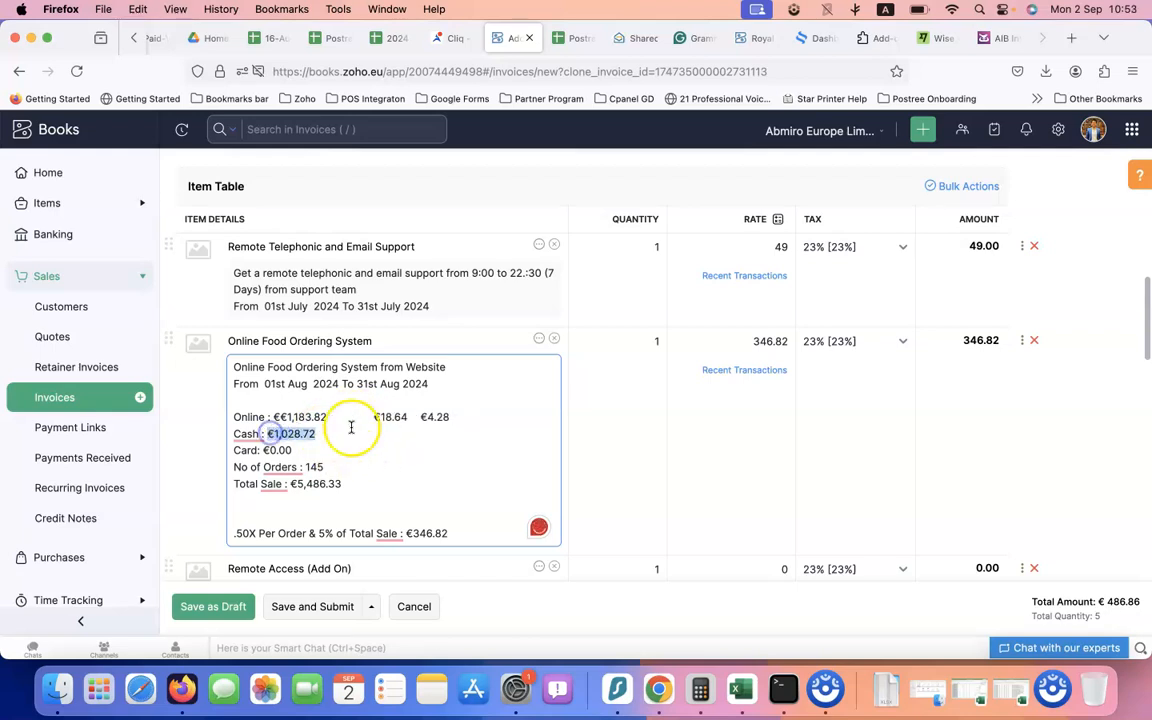
{"action": "key", "text": "super+v"}
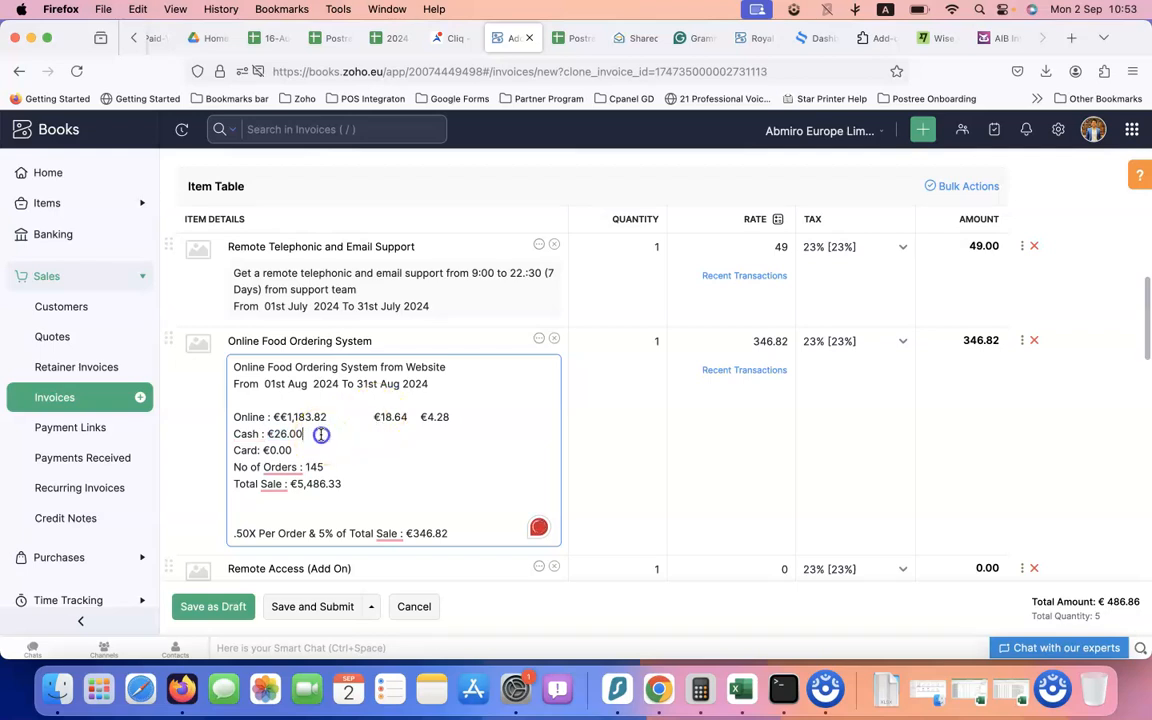
{"action": "left_click_drag", "start_coordinate": [347, 416], "coordinate": [450, 424]}
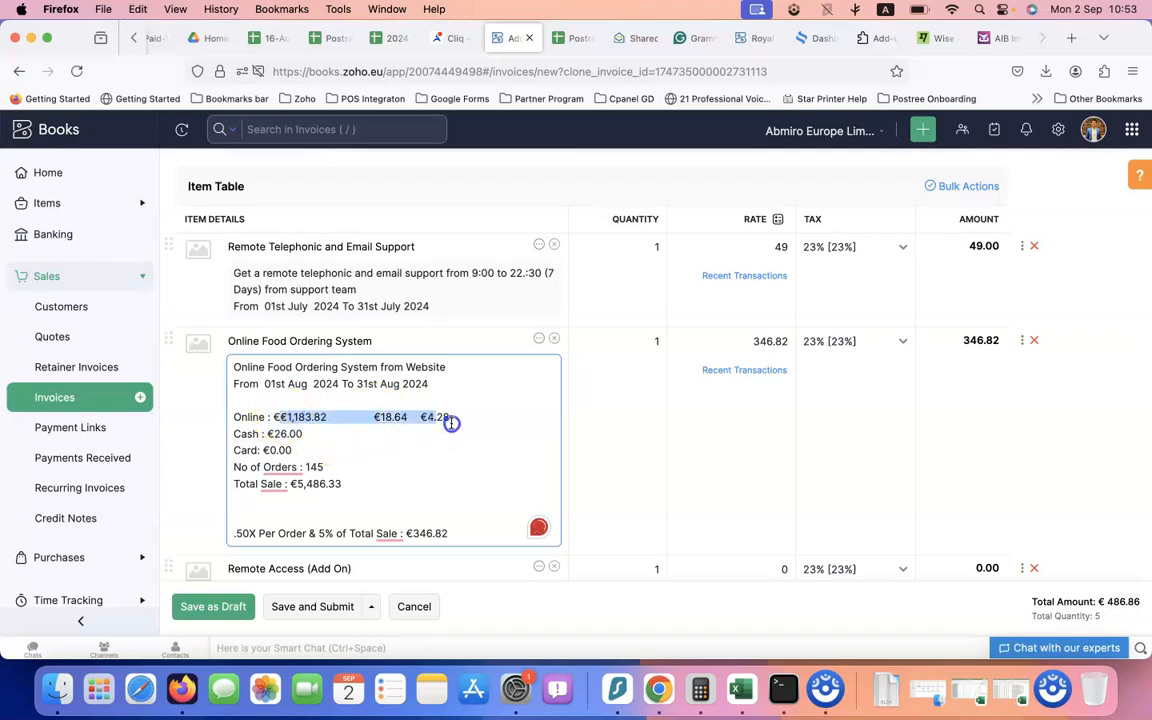
Copy Bombay Bistro's August Online through Total amt % figures (KF10:KI10) from the 2024 Monthly Sale Reports
{"action": "left_click", "coordinate": [575, 36]}
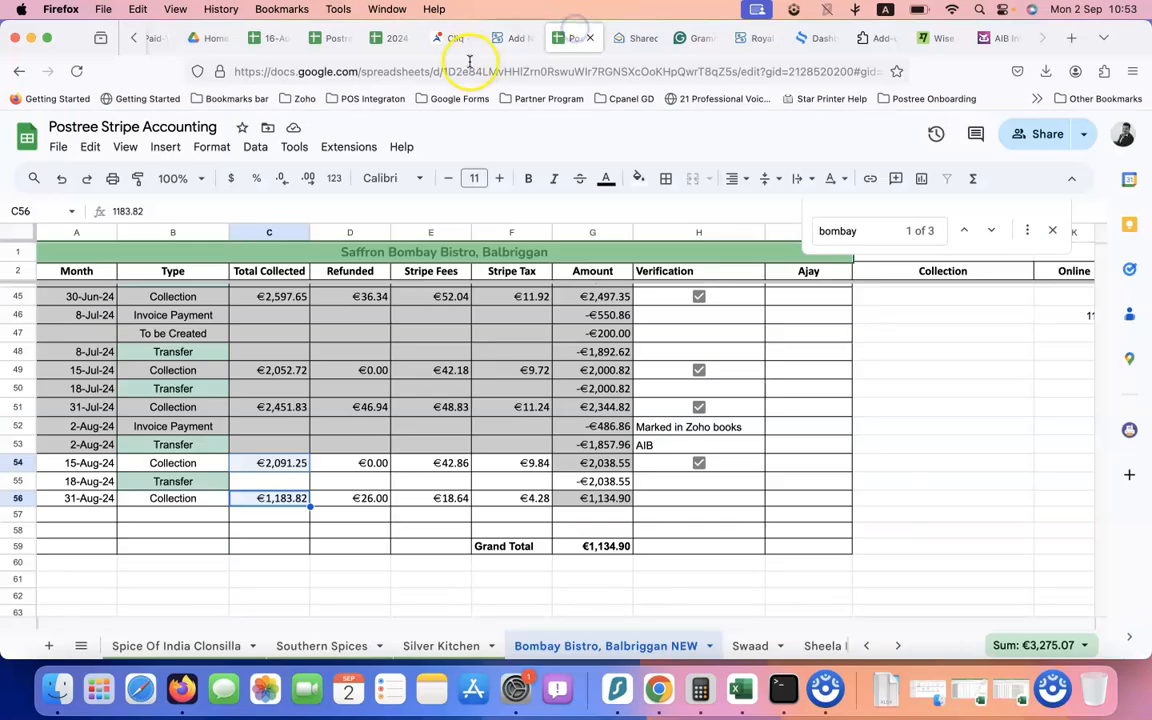
{"action": "left_click", "coordinate": [388, 37]}
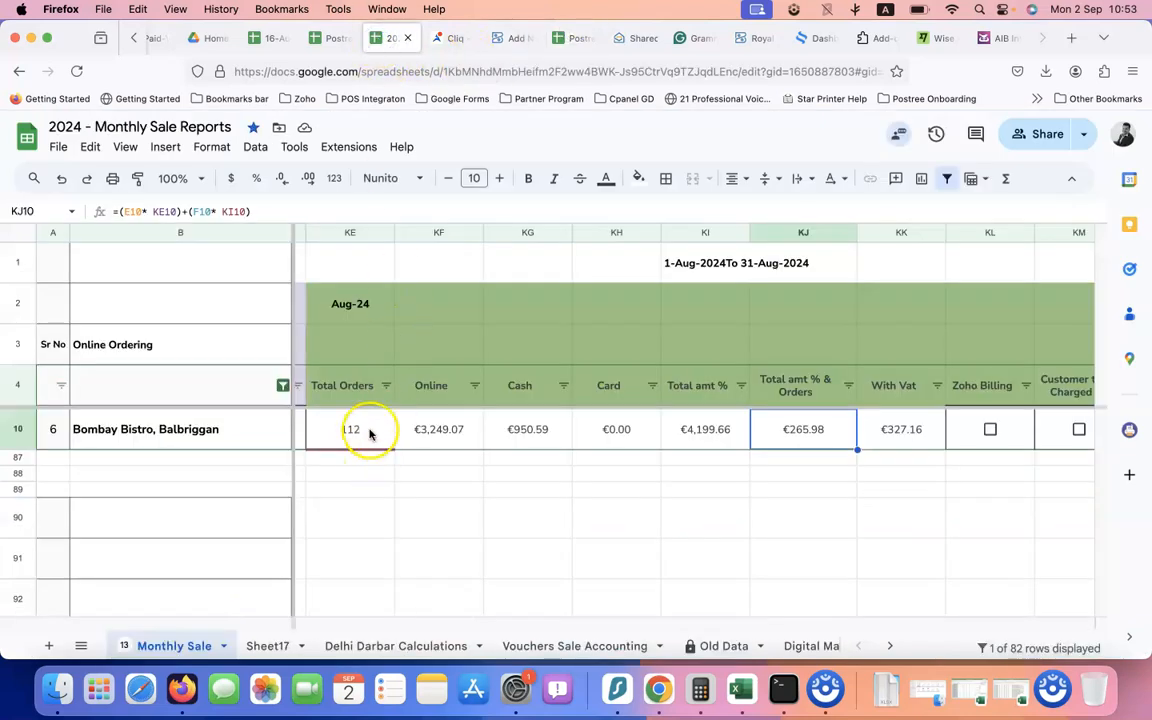
{"action": "left_click_drag", "start_coordinate": [427, 436], "coordinate": [745, 440]}
{"action": "key", "text": "super+c"}
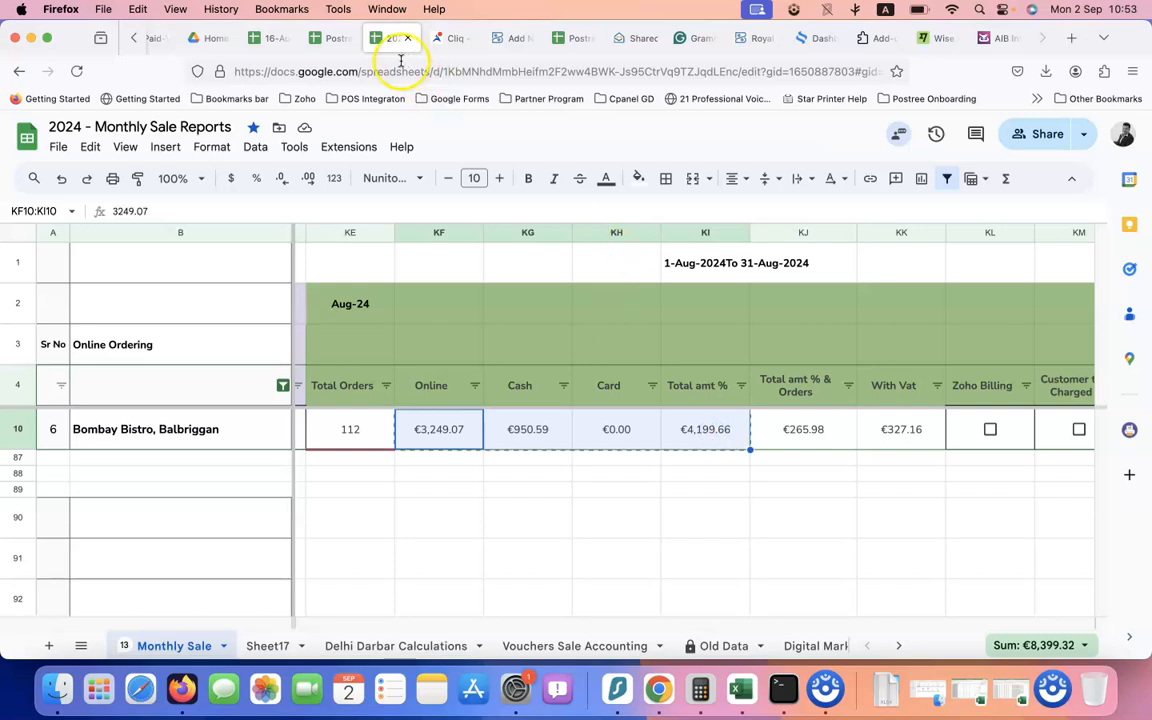
{"action": "left_click", "coordinate": [328, 37]}
Arrange the pasted figures as Online €3,249.07, Cash €950.59 and Total Sale €4,199.66
{"action": "left_click", "coordinate": [509, 38]}
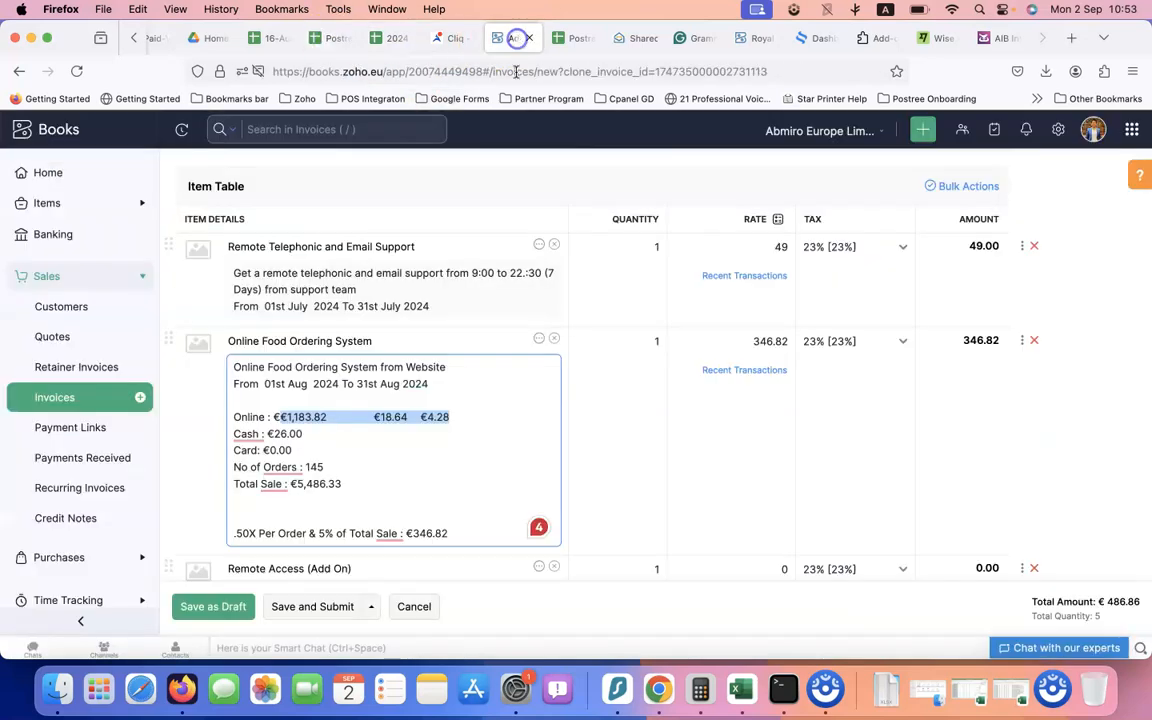
{"action": "key", "text": "super+v"}
{"action": "left_click", "coordinate": [280, 417]}
{"action": "key", "text": "BackSpace"}
{"action": "left_click_drag", "start_coordinate": [327, 417], "coordinate": [358, 418]}
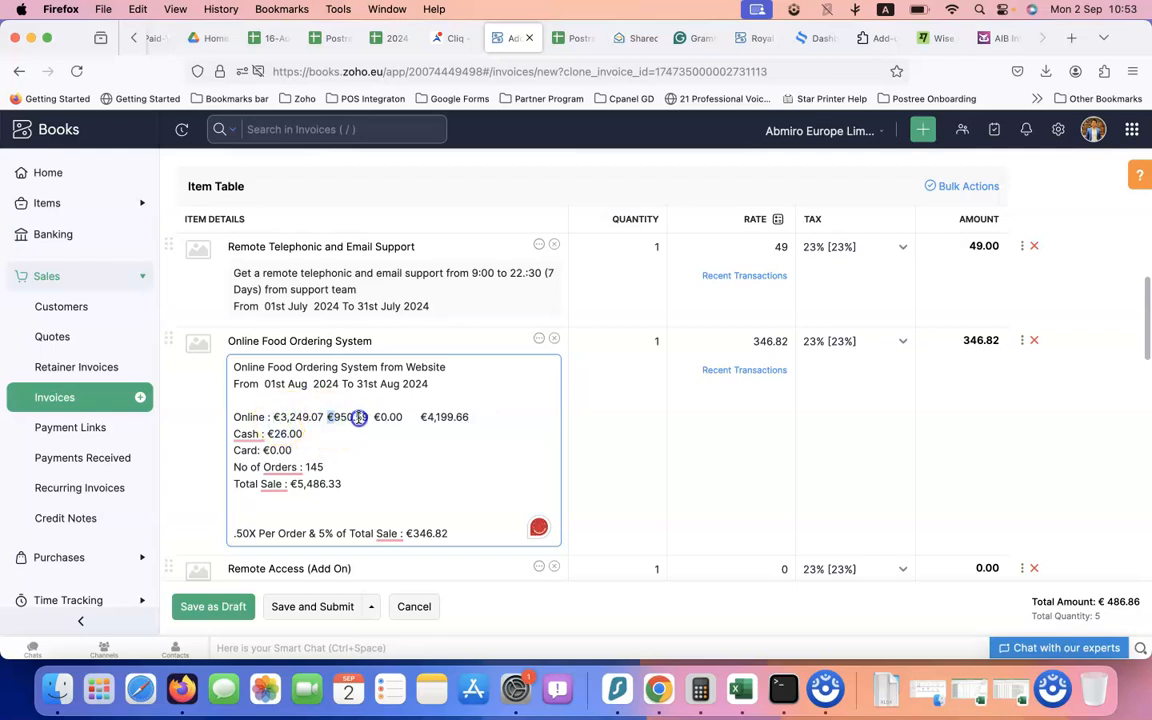
{"action": "key", "text": "BackSpace"}
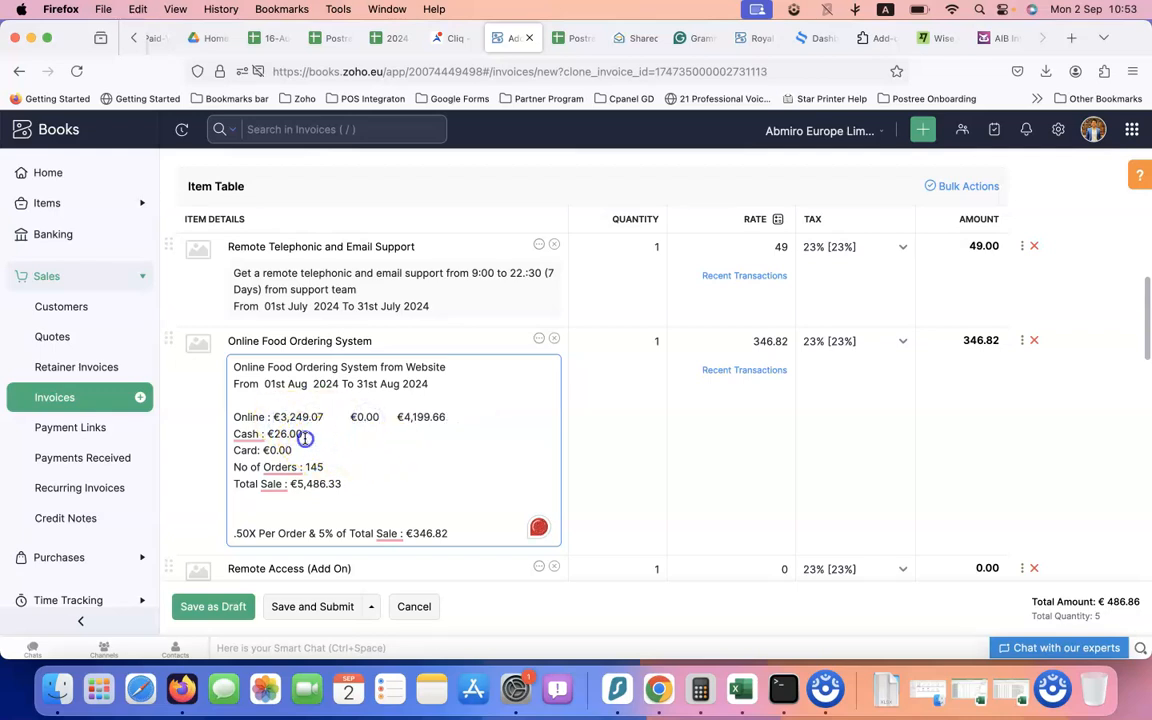
{"action": "key", "text": "super+v"}
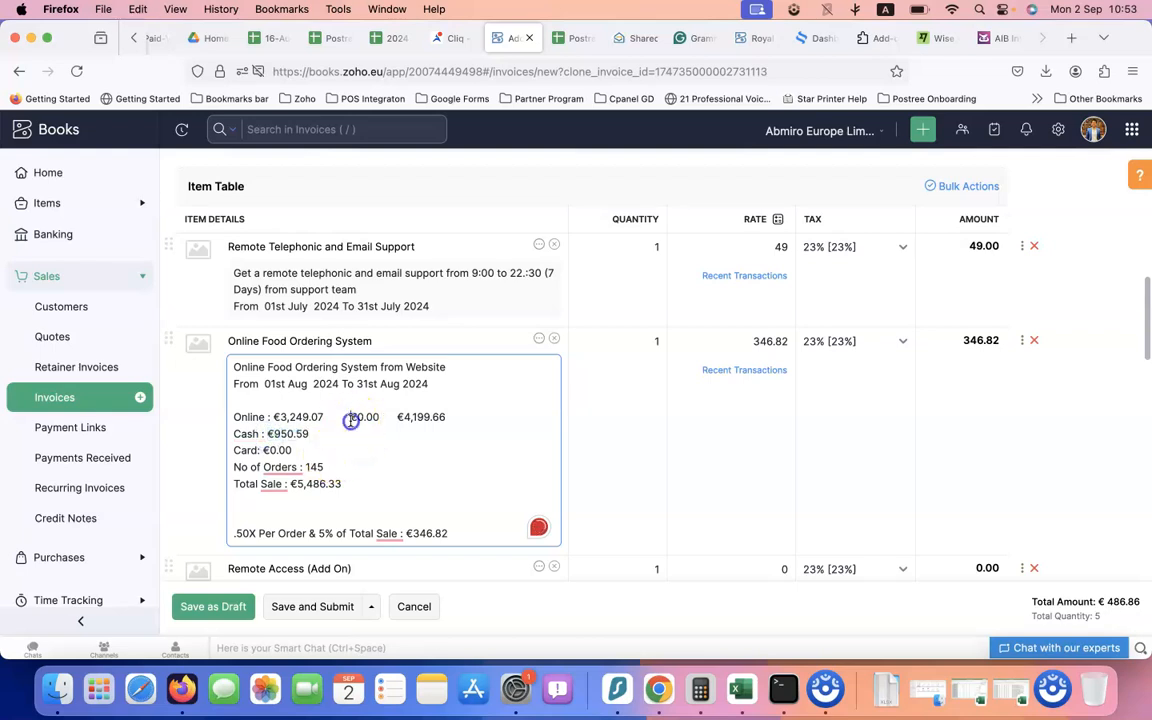
{"action": "key", "text": "BackSpace"}
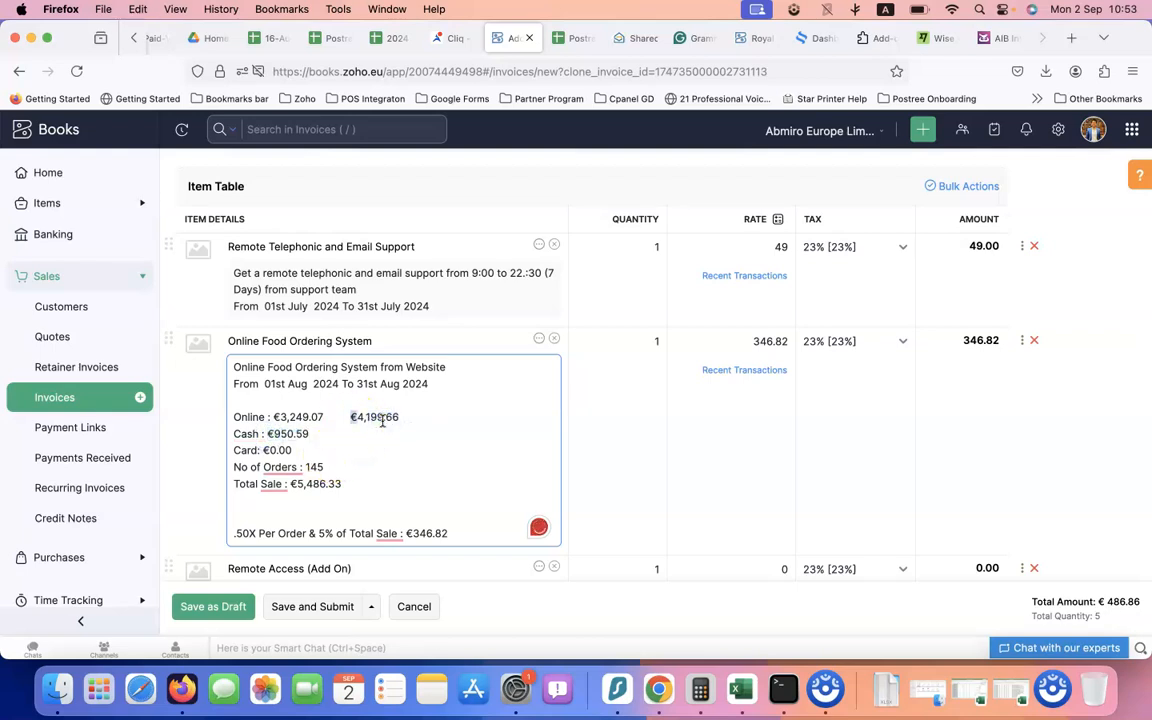
{"action": "key", "text": "BackSpace"}
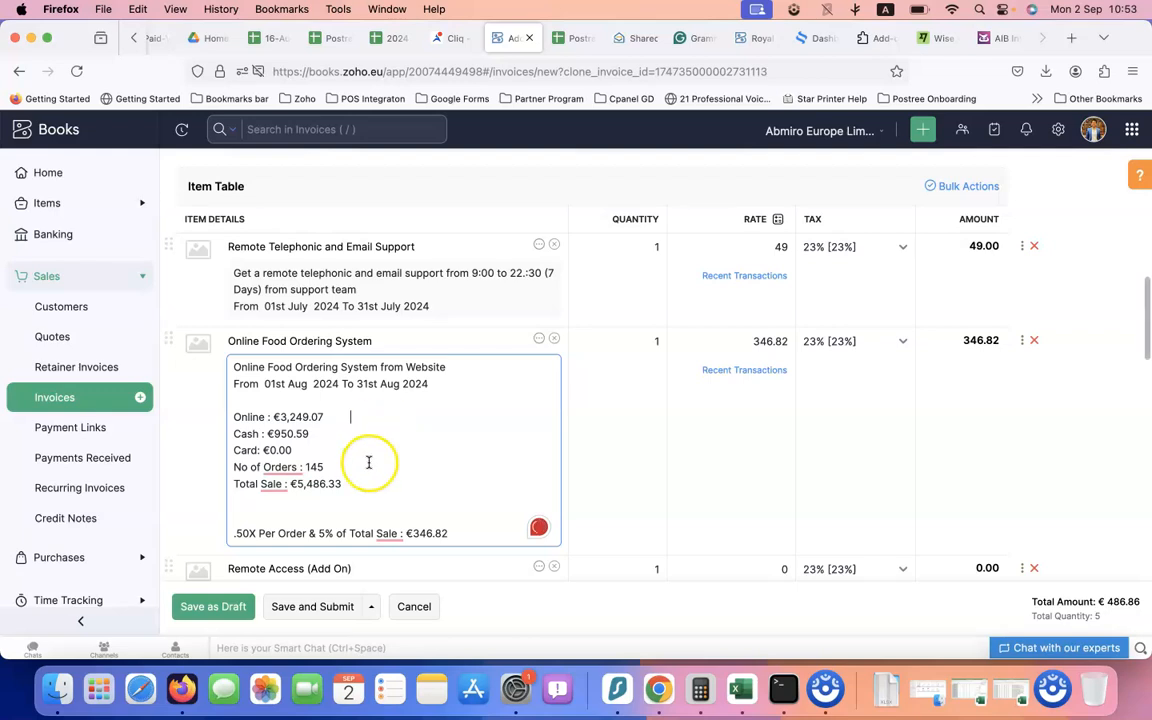
{"action": "key", "text": "cmd+v"}
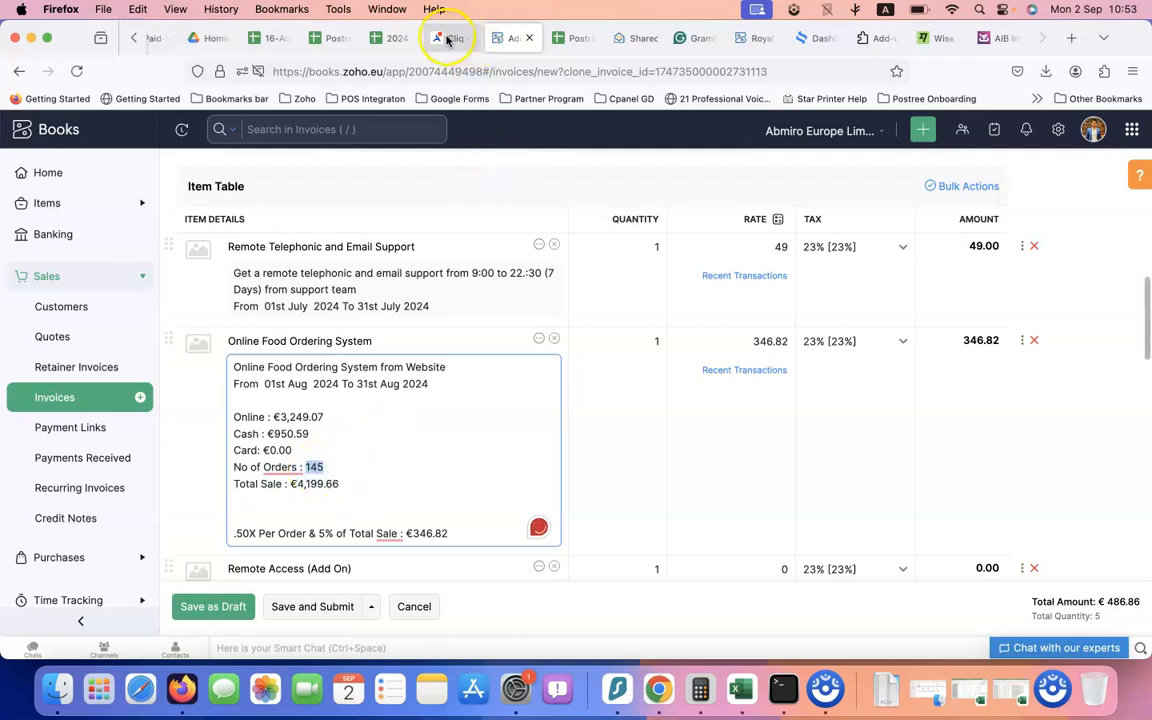
Look up Bombay Bistro's 112 total orders in the sheet and enter 112 orders in the description
{"action": "left_click", "coordinate": [562, 38]}
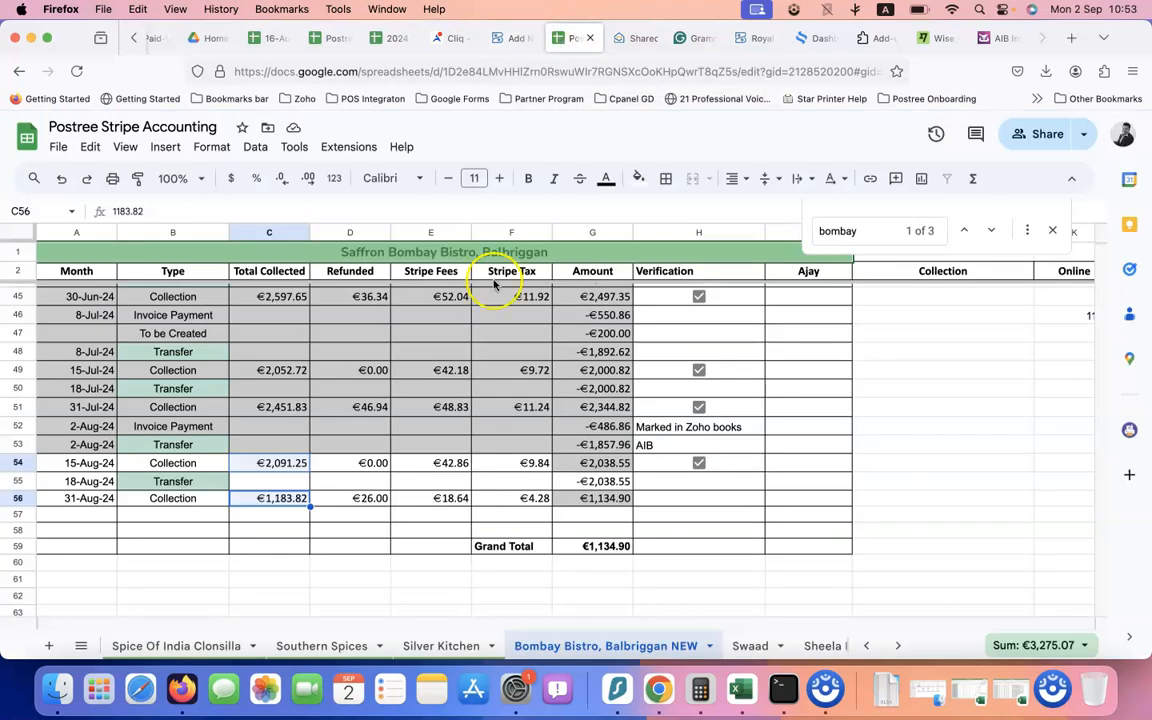
{"action": "left_click", "coordinate": [396, 37]}
{"action": "left_click", "coordinate": [365, 429]}
{"action": "left_click", "coordinate": [333, 39]}
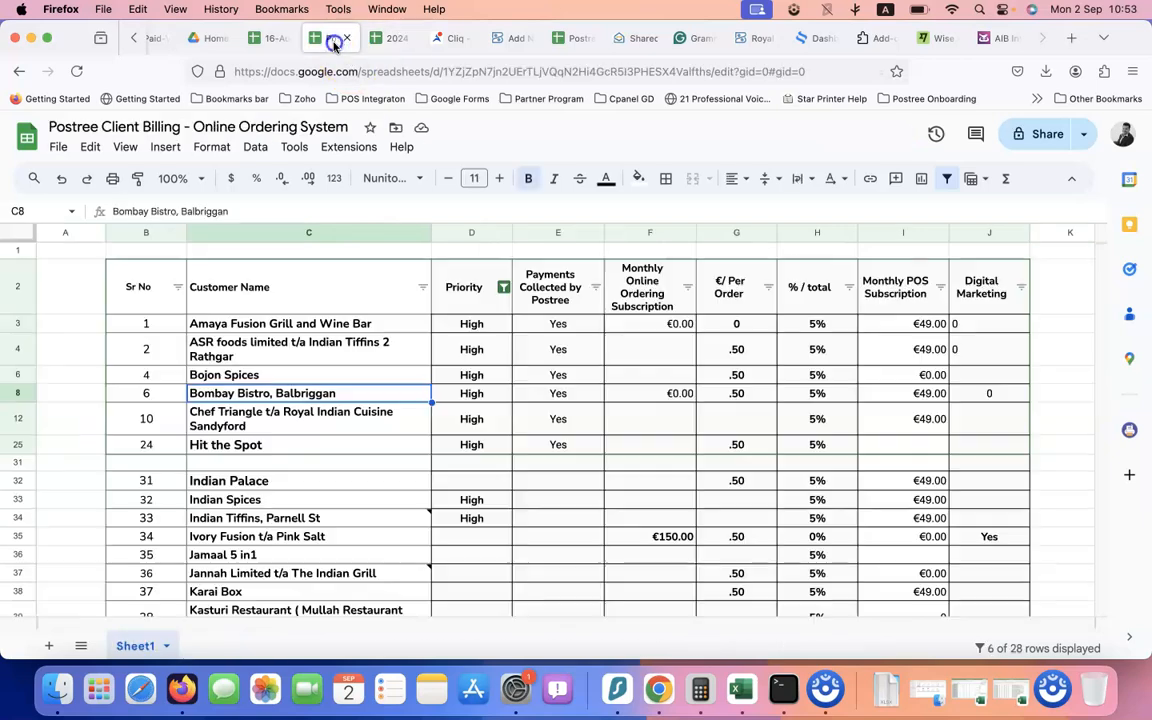
{"action": "left_click", "coordinate": [510, 38]}
{"action": "type", "text": "112"}
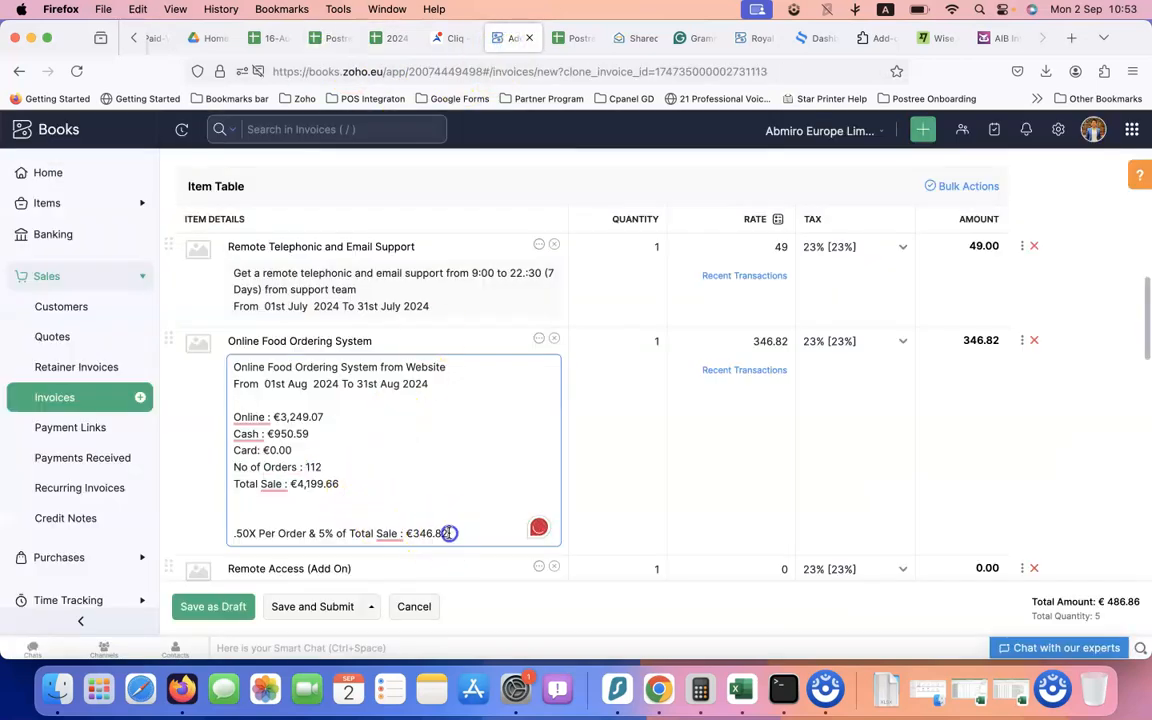
{"action": "mouse_move", "coordinate": [395, 537]}
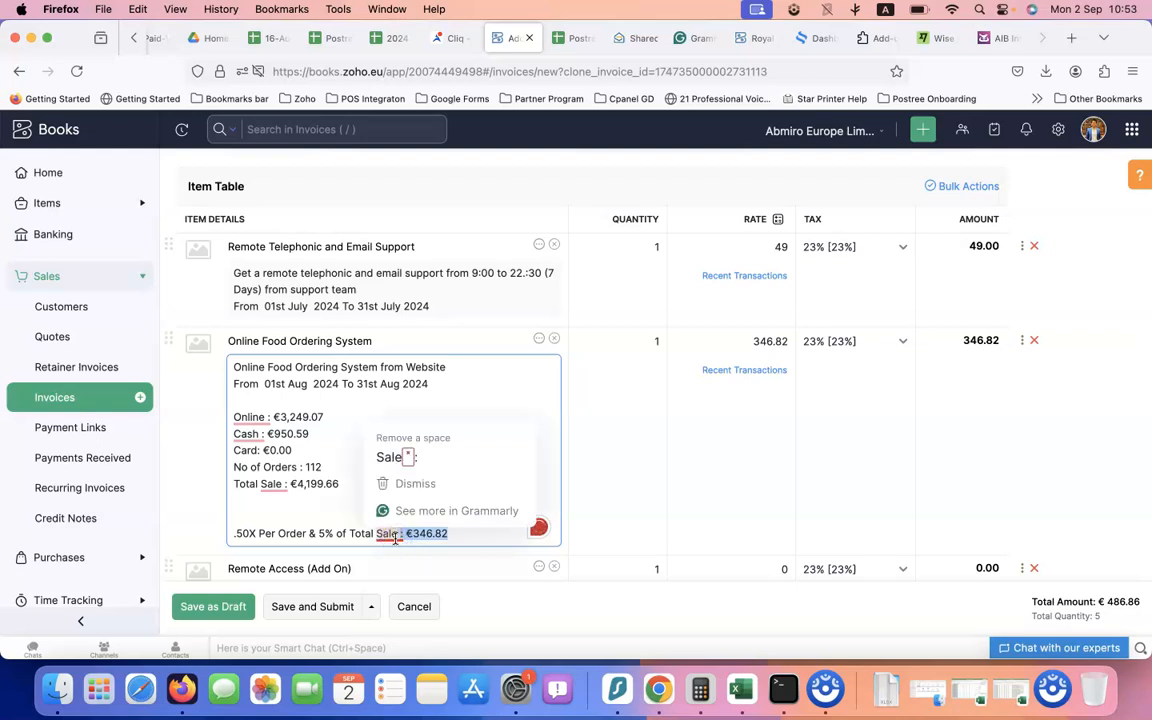
{"action": "type", "text": "€346"}
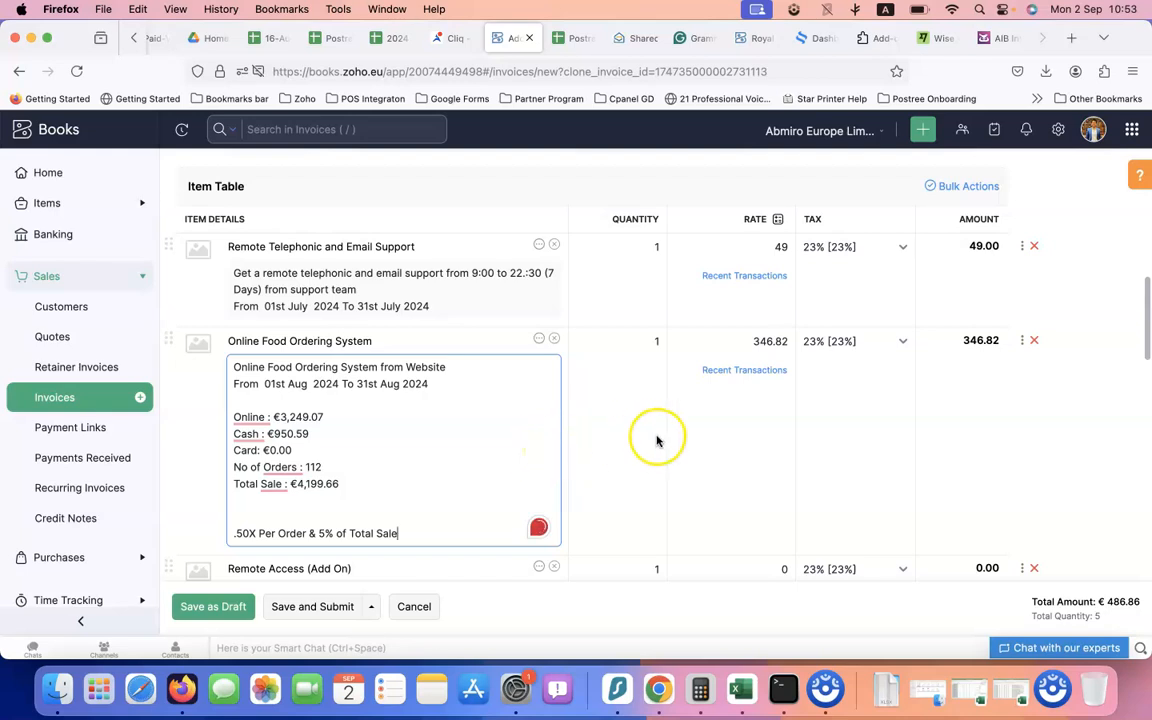
Copy €265.98 from the Monthly Sale Reports and paste it as the food ordering line's rate
{"action": "left_click", "coordinate": [739, 342]}
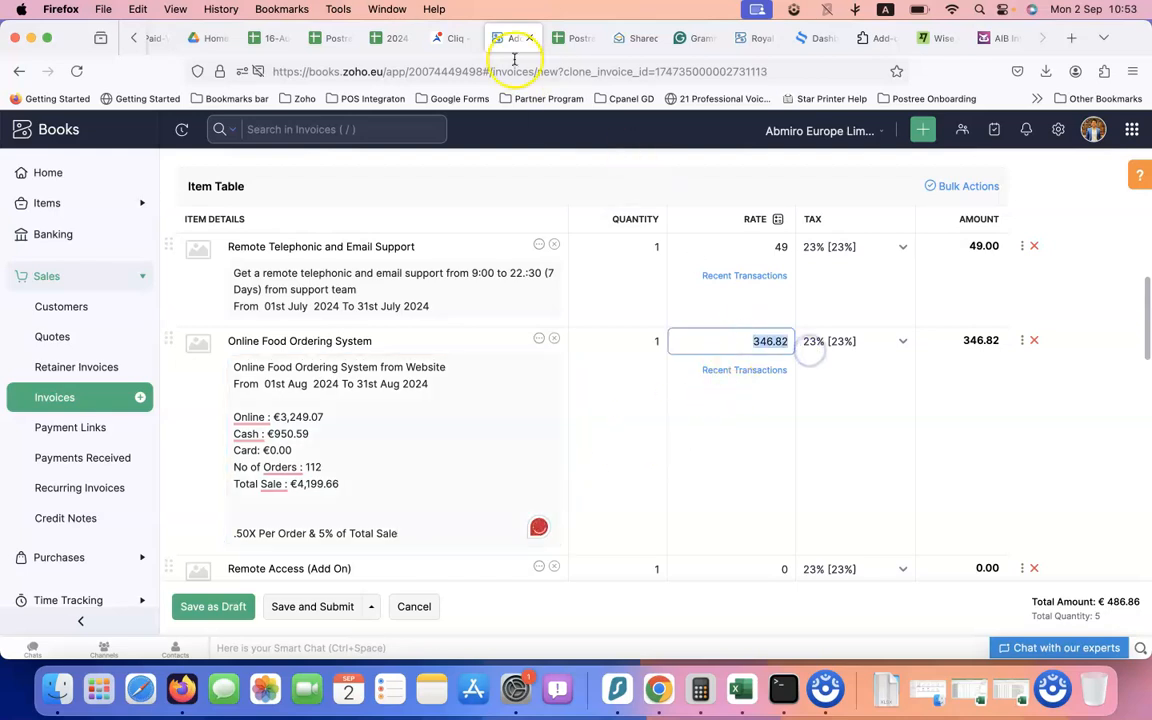
{"action": "left_click", "coordinate": [393, 38]}
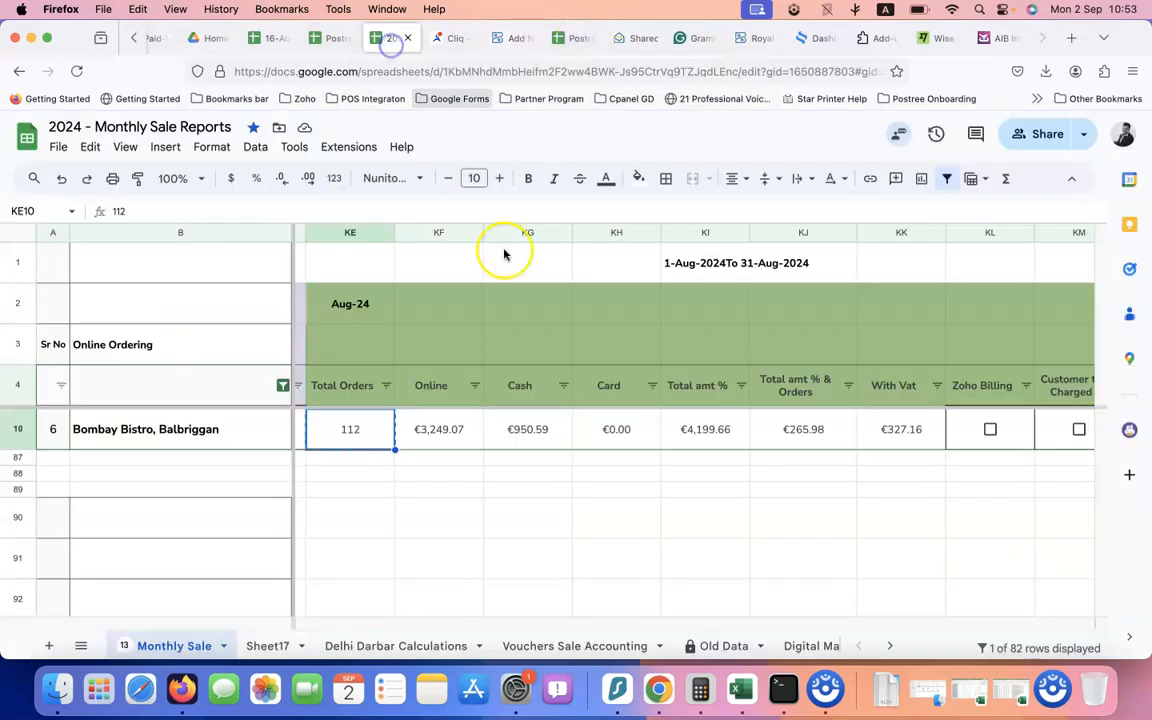
{"action": "left_click", "coordinate": [828, 436]}
{"action": "key", "text": "cmd+c"}
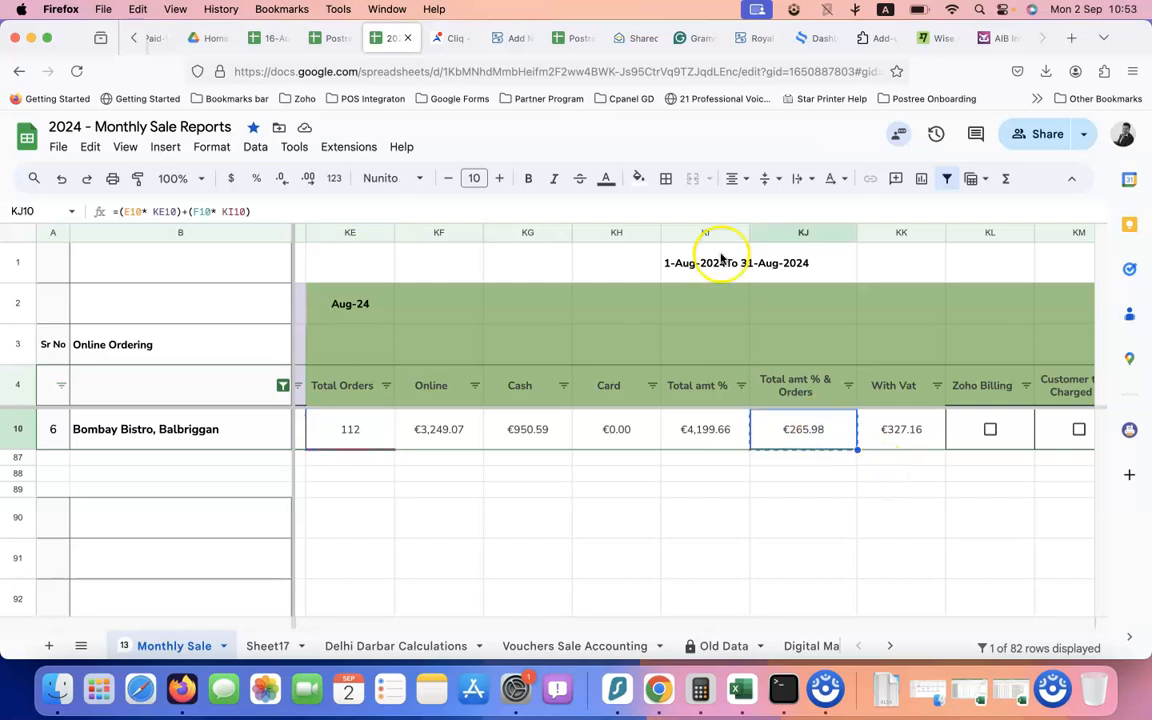
{"action": "left_click", "coordinate": [510, 40]}
{"action": "key", "text": "super+v"}
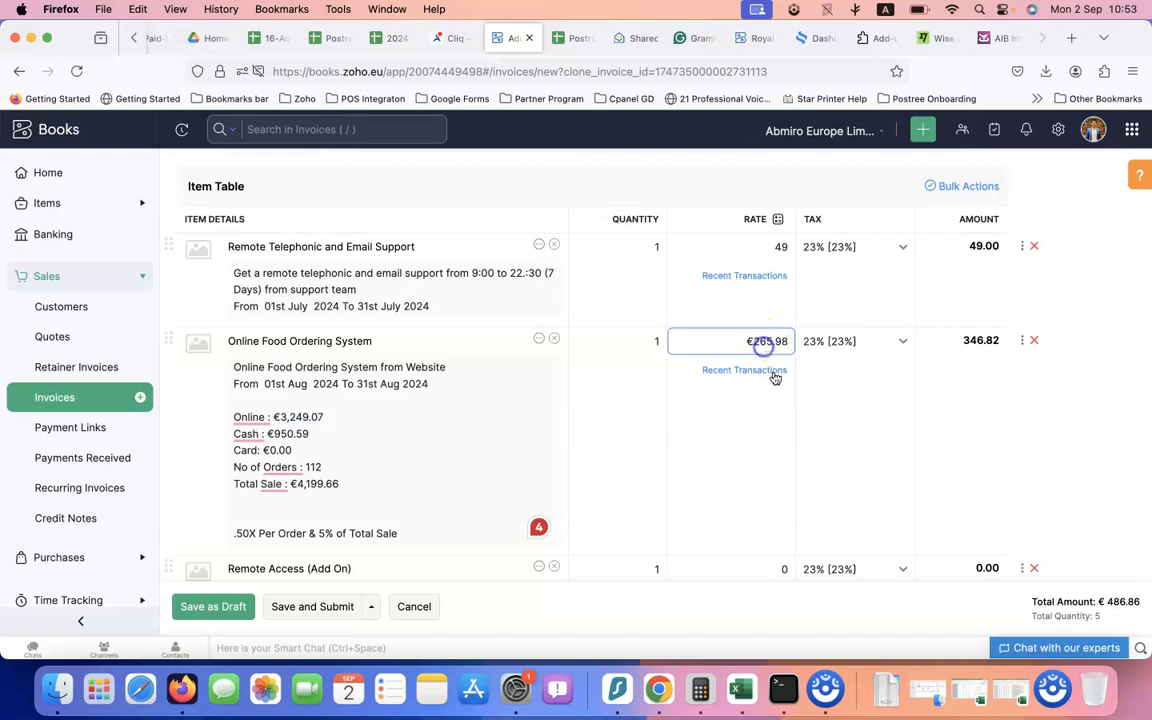
Commit the 265.98 rate, confirm the €387.43 invoice total, and save and submit the invoice
{"action": "left_click", "coordinate": [979, 407]}
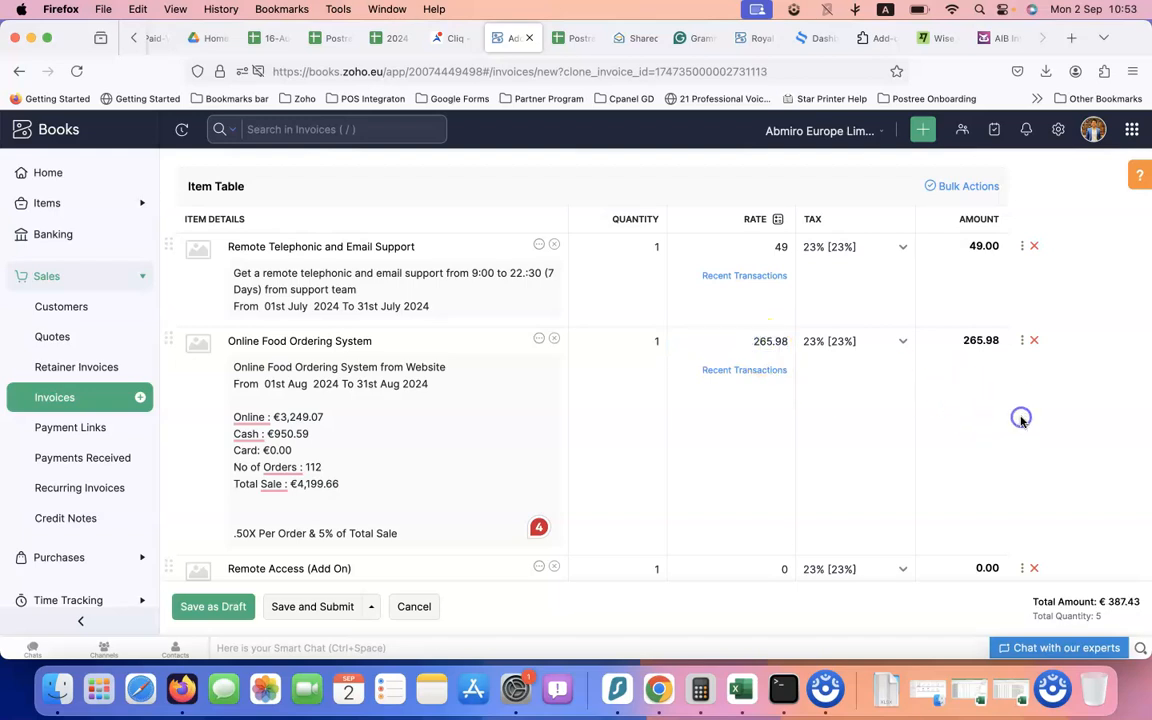
{"action": "scroll", "coordinate": [1059, 440], "scroll_direction": "down", "scroll_amount": 5}
{"action": "scroll", "coordinate": [1062, 441], "scroll_direction": "down", "scroll_amount": 9}
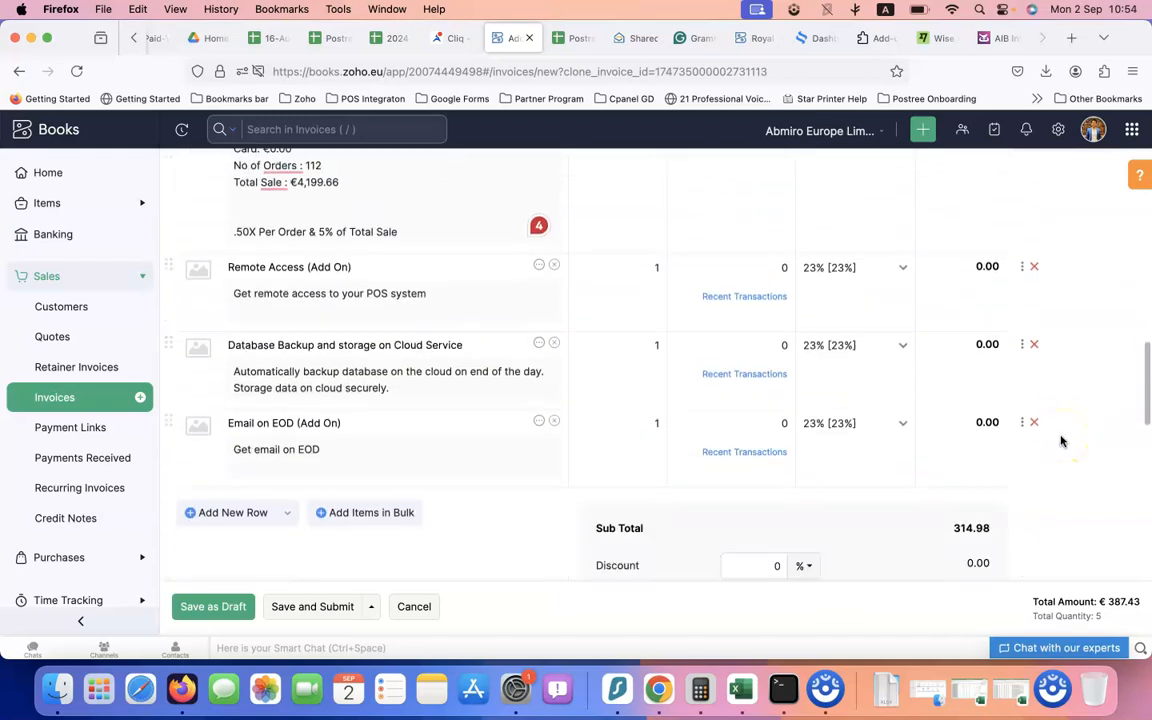
{"action": "scroll", "coordinate": [1059, 442], "scroll_direction": "up", "scroll_amount": 15}
{"action": "scroll", "coordinate": [1050, 442], "scroll_direction": "down", "scroll_amount": 10}
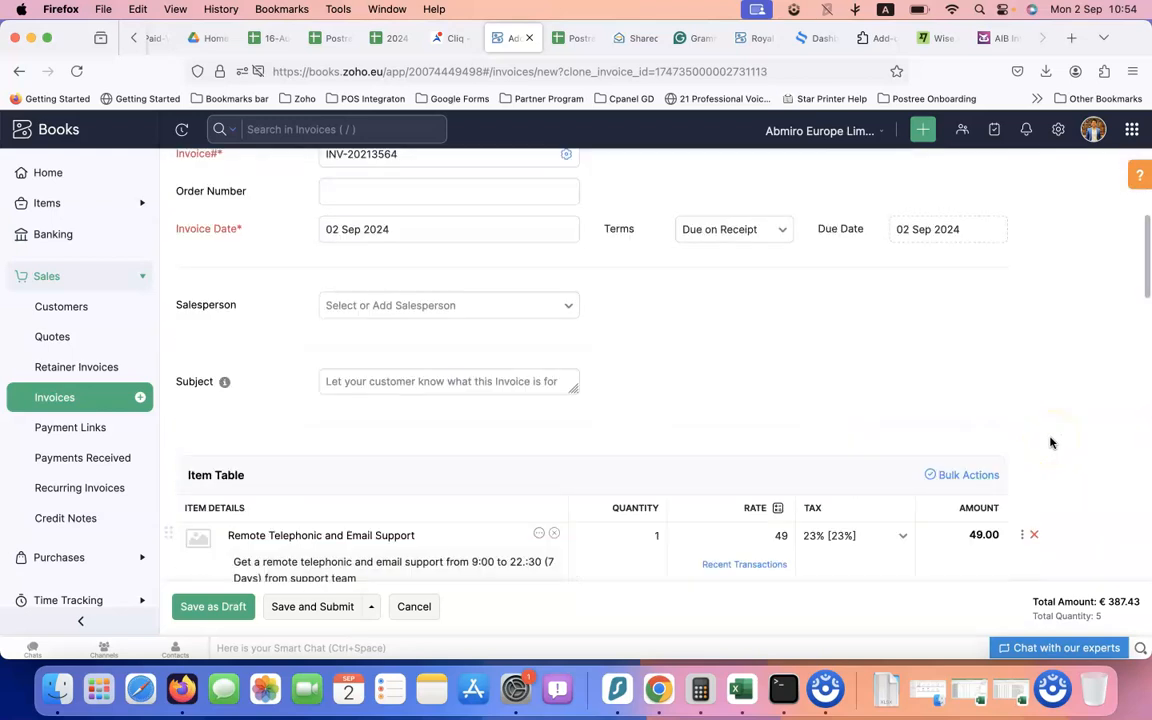
{"action": "left_click", "coordinate": [283, 608]}
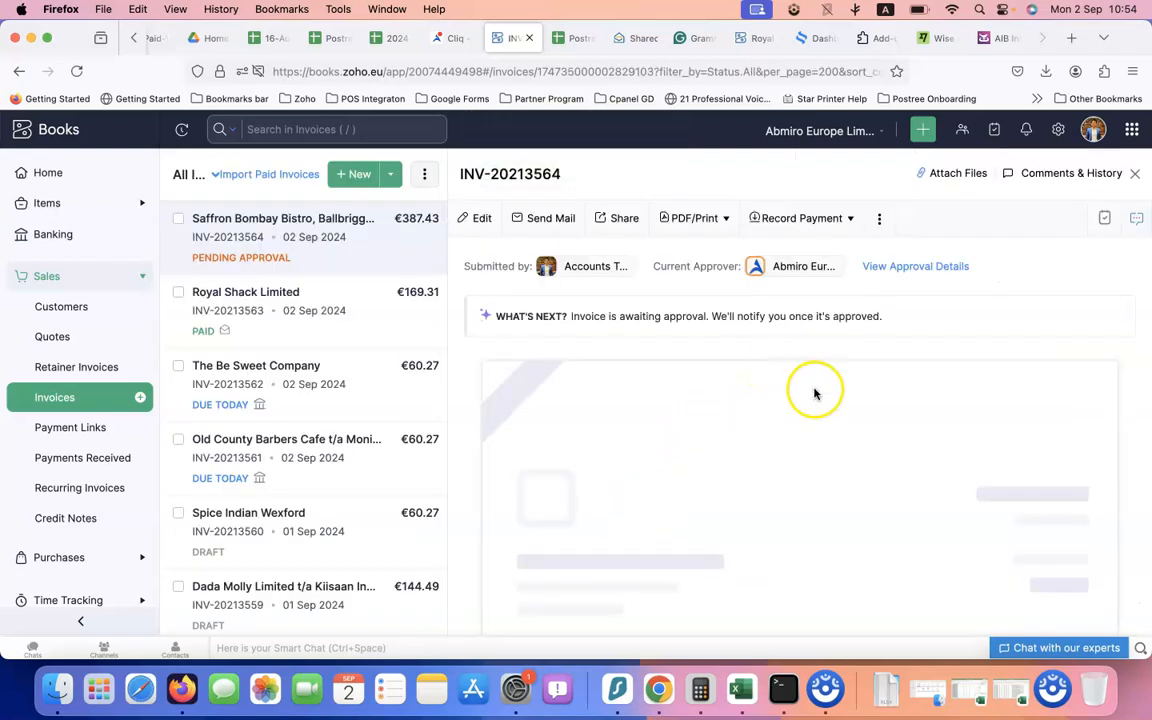
Open Saffron Bombay Bistro's customer record from the saved invoice's Bill To link
{"action": "scroll", "coordinate": [591, 442], "scroll_direction": "down", "scroll_amount": 5}
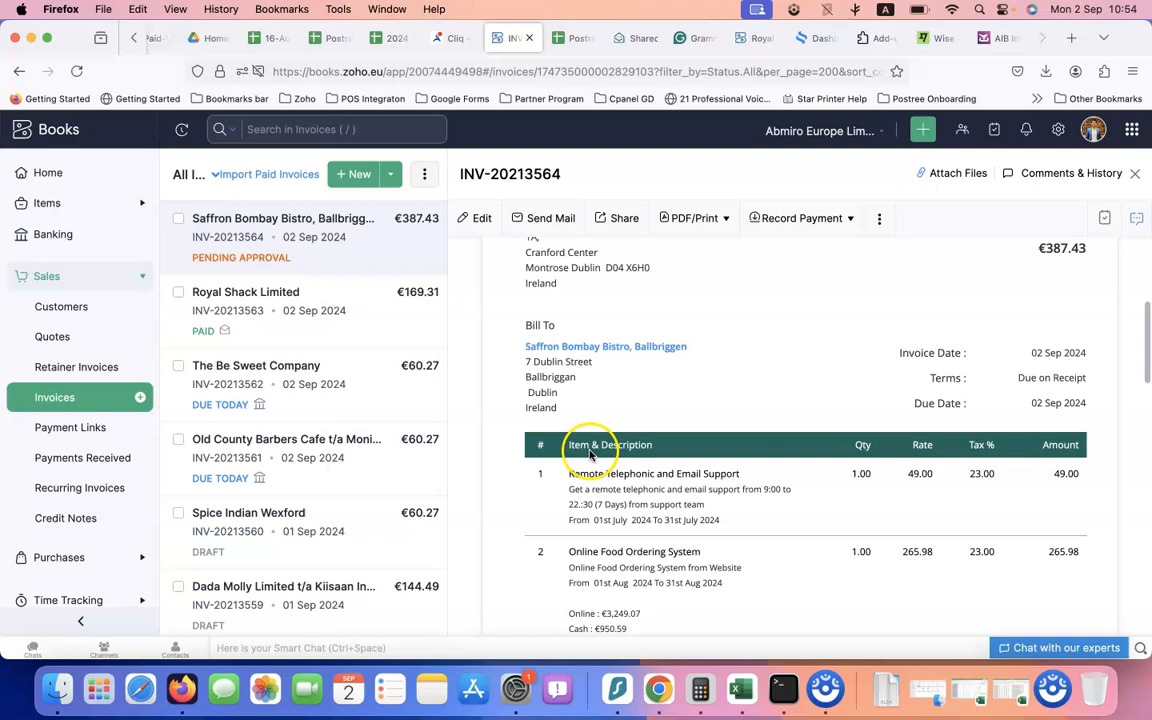
{"action": "left_click", "coordinate": [621, 348]}
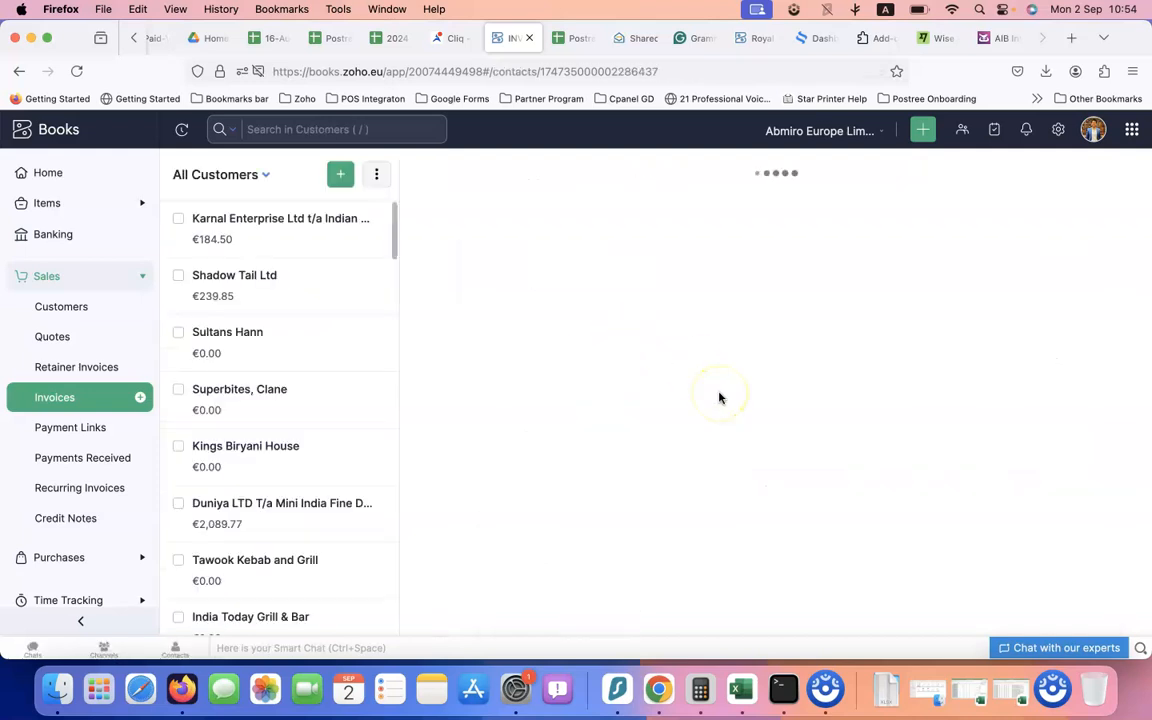
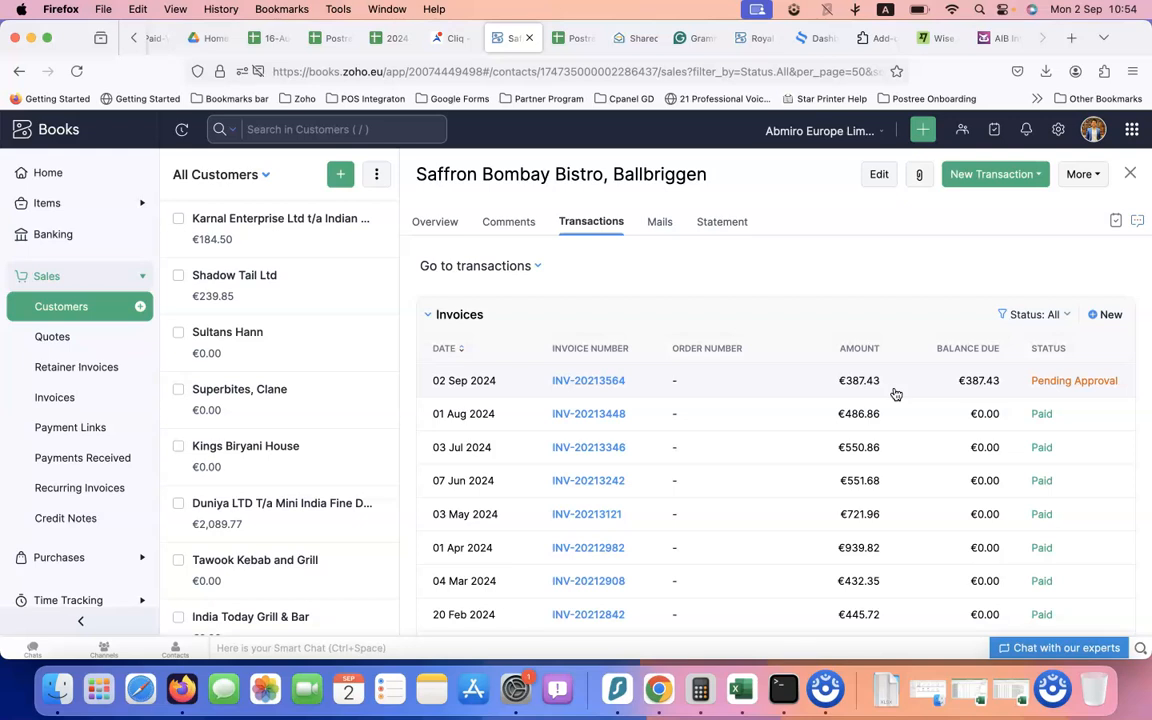
Review Saffron Bombay Bistro's invoice rows, then view Bombay Bistro's Aug-24 total of €327.16 in the Monthly Sale Reports
{"action": "left_click", "coordinate": [886, 413]}
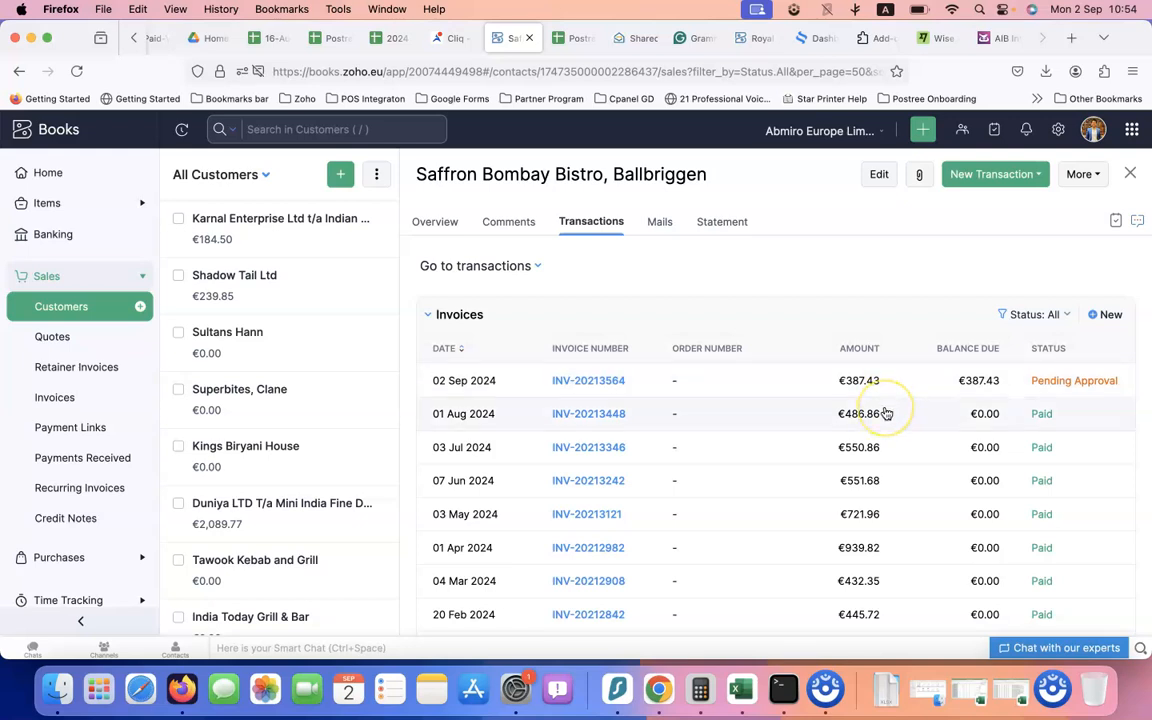
{"action": "left_click", "coordinate": [882, 398]}
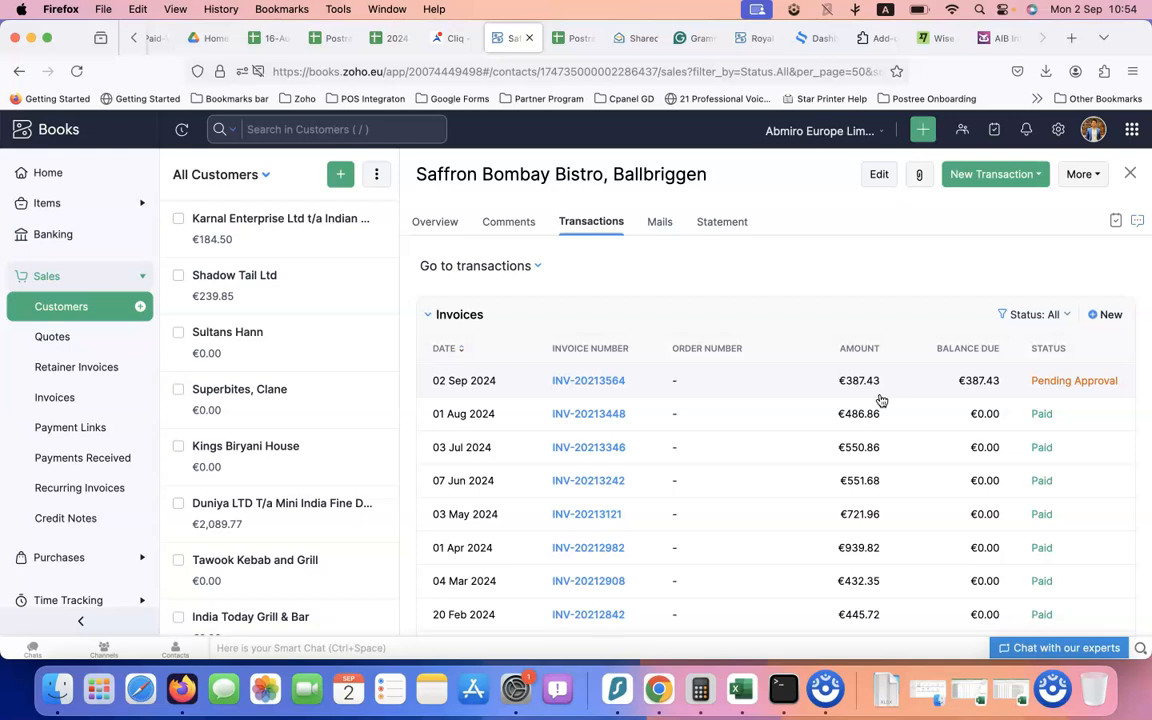
{"action": "left_click", "coordinate": [627, 461]}
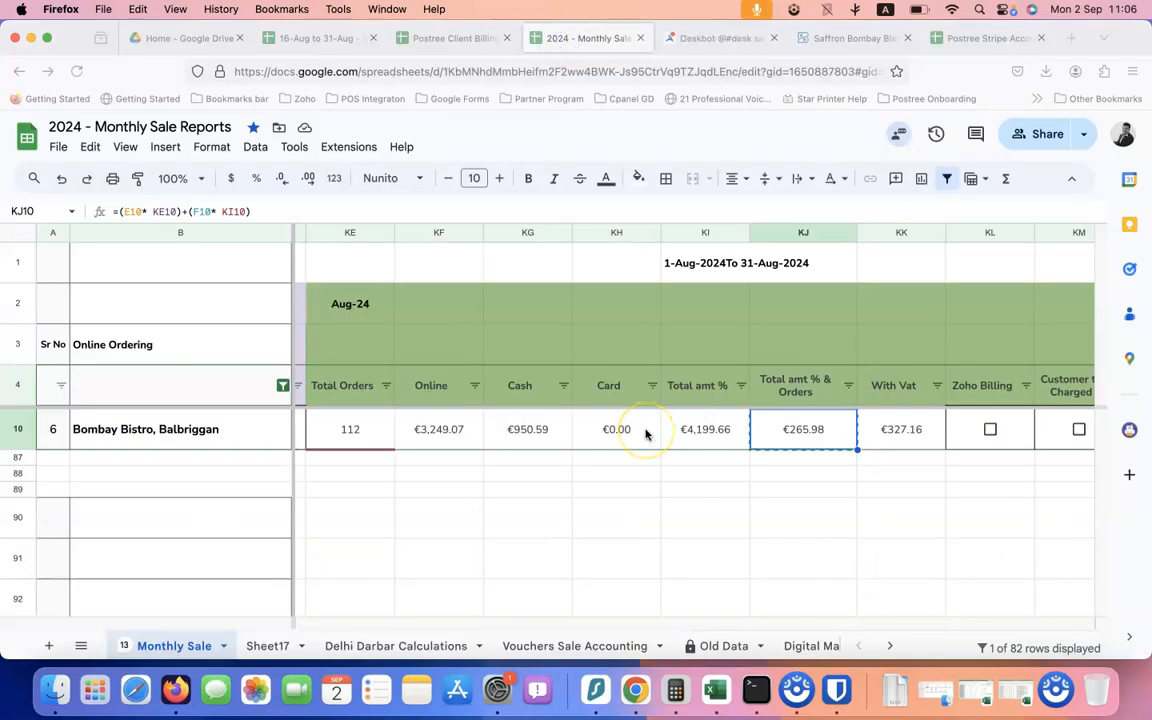
Tick the Zoho Billing box in KL10 for Bombay Bistro, Balbriggan
{"action": "scroll", "coordinate": [645, 433], "scroll_direction": "right", "scroll_amount": 10}
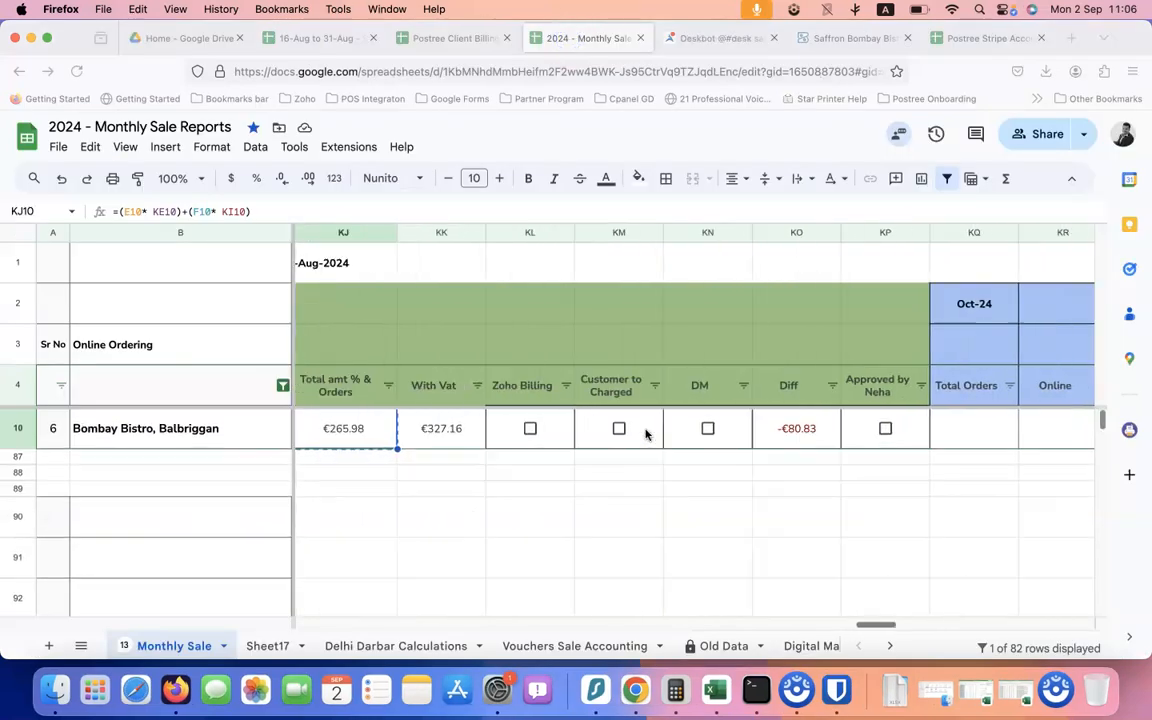
{"action": "scroll", "coordinate": [640, 430], "scroll_direction": "left", "scroll_amount": 2}
{"action": "left_click", "coordinate": [636, 430]}
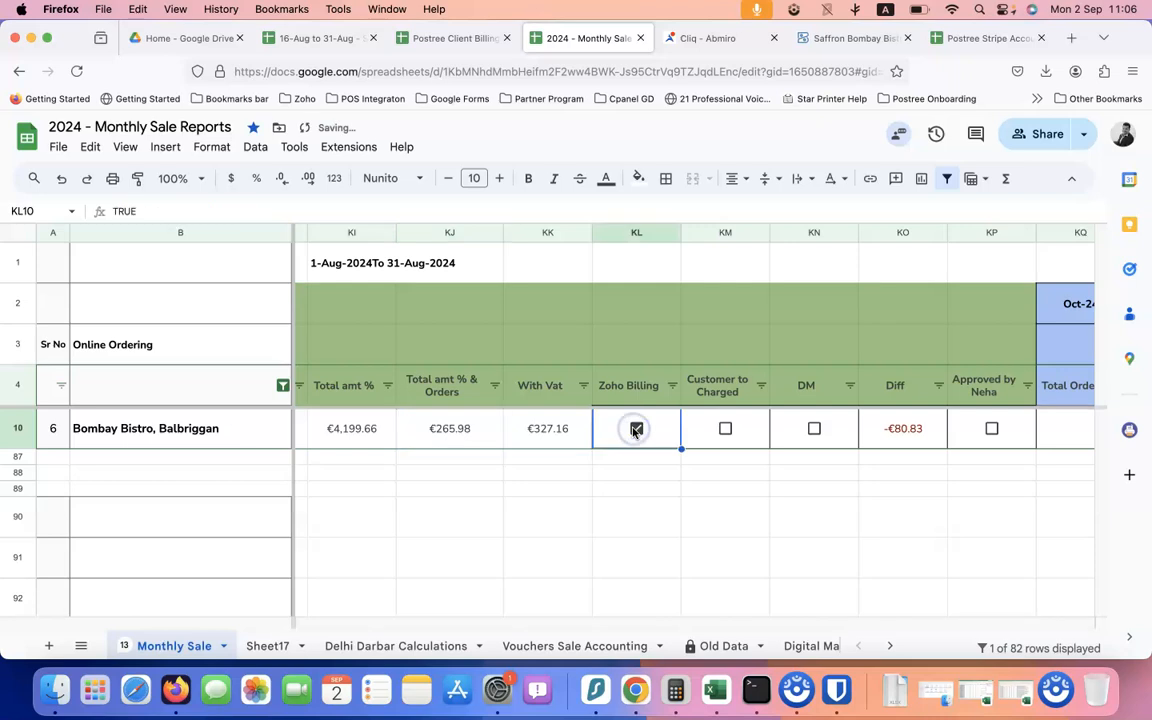
Check the KJ10 formula behind €265.98 and return to Saffron Bombay Bistro in Zoho Books
{"action": "scroll", "coordinate": [651, 436], "scroll_direction": "right", "scroll_amount": 1}
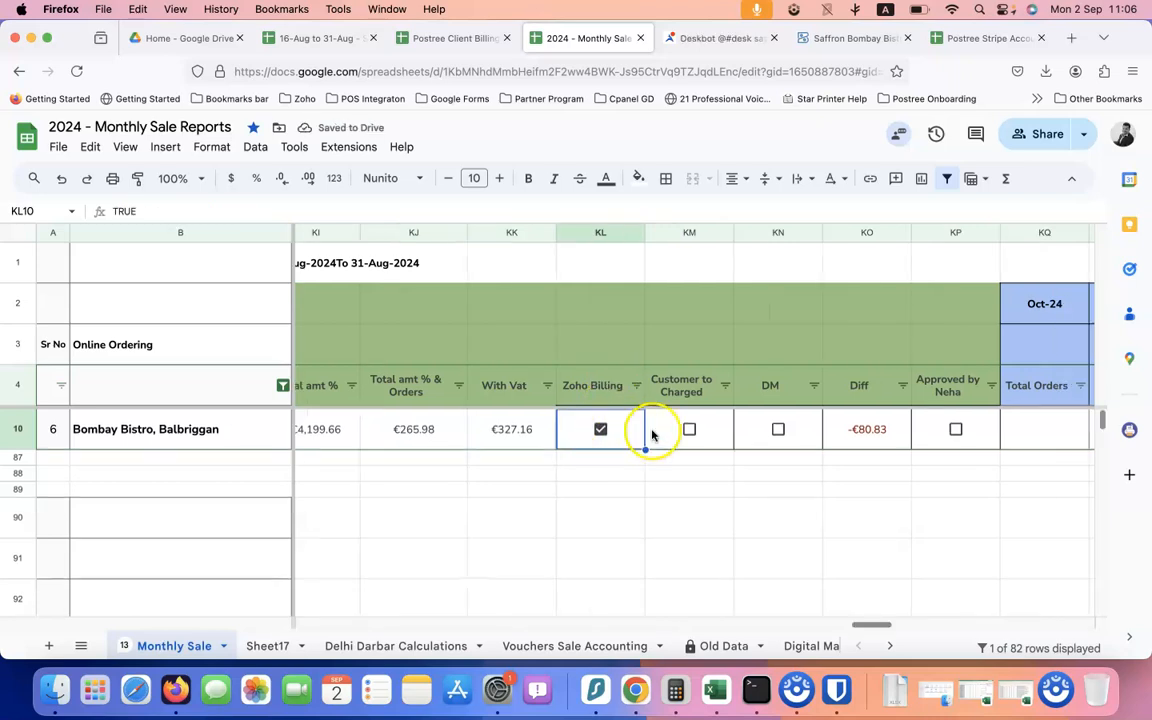
{"action": "scroll", "coordinate": [651, 436], "scroll_direction": "right", "scroll_amount": 2}
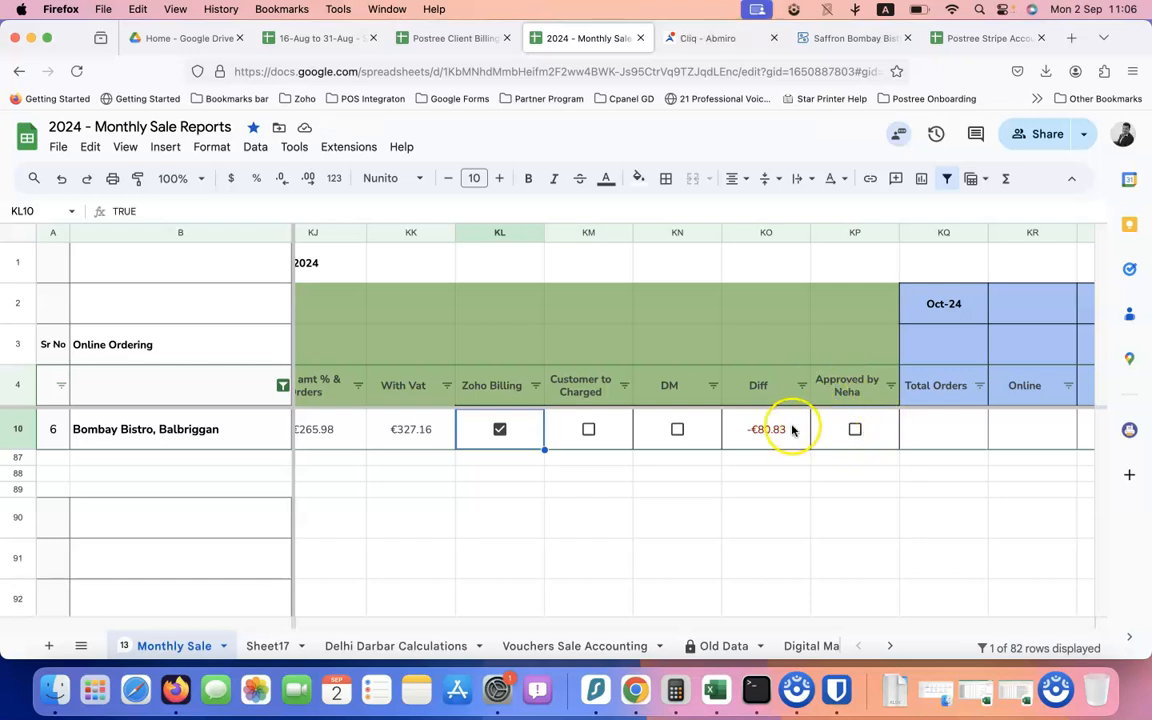
{"action": "scroll", "coordinate": [790, 432], "scroll_direction": "left", "scroll_amount": 3}
{"action": "scroll", "coordinate": [779, 437], "scroll_direction": "right", "scroll_amount": 1}
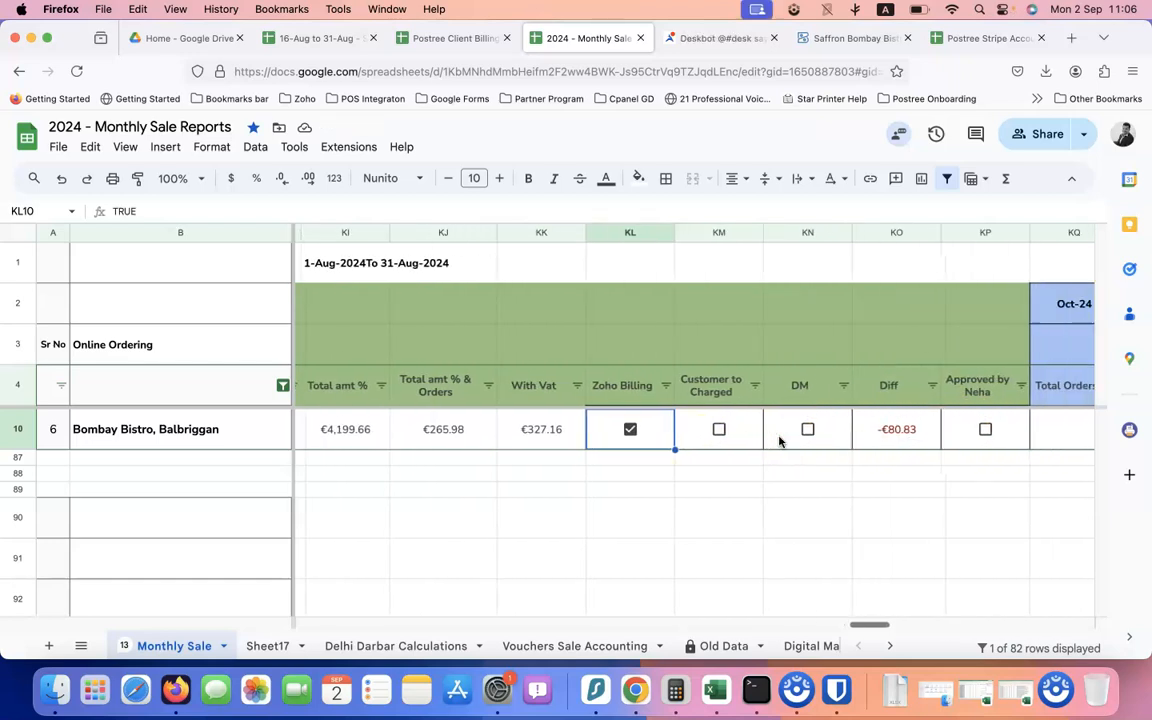
{"action": "left_click", "coordinate": [450, 431]}
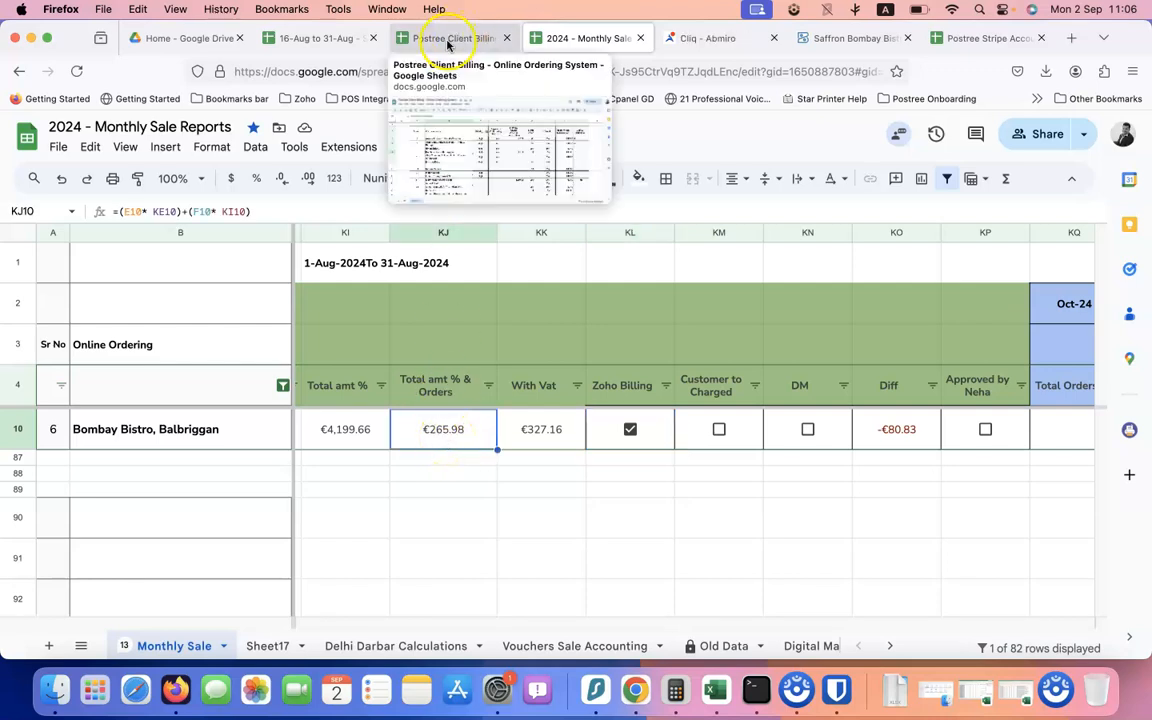
{"action": "left_click", "coordinate": [848, 38]}
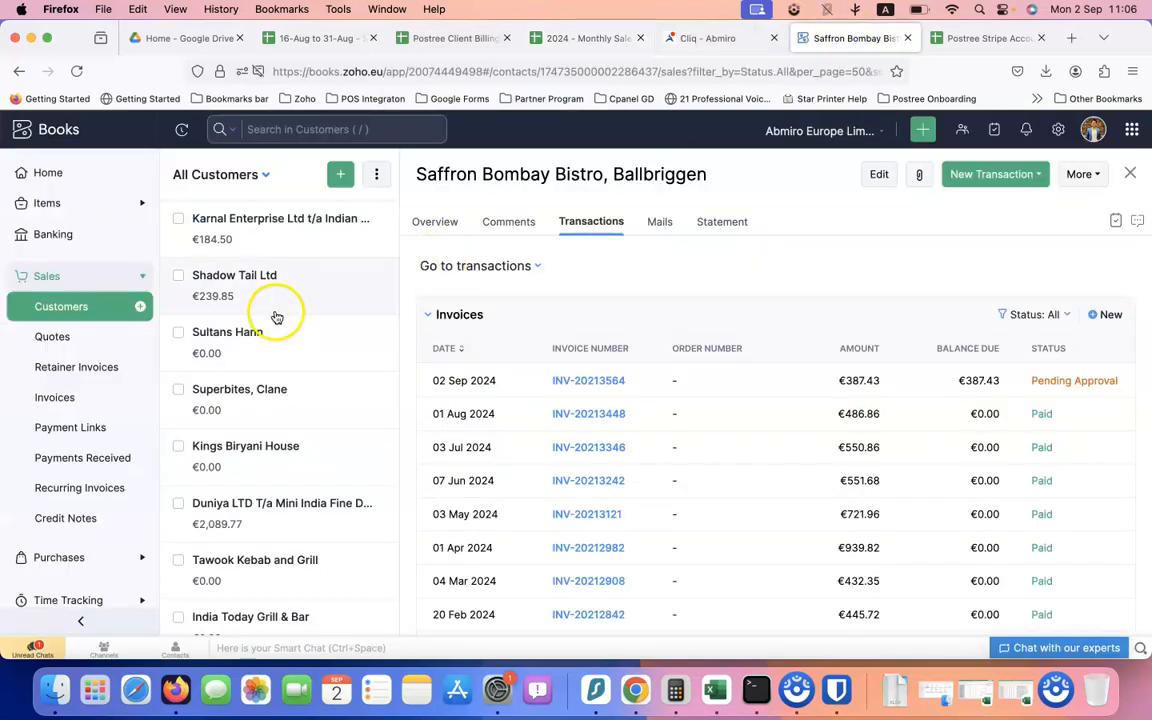
Open Saffron Bombay Bistro's pending invoice INV-20213564 from the invoices list
{"action": "left_click", "coordinate": [68, 398]}
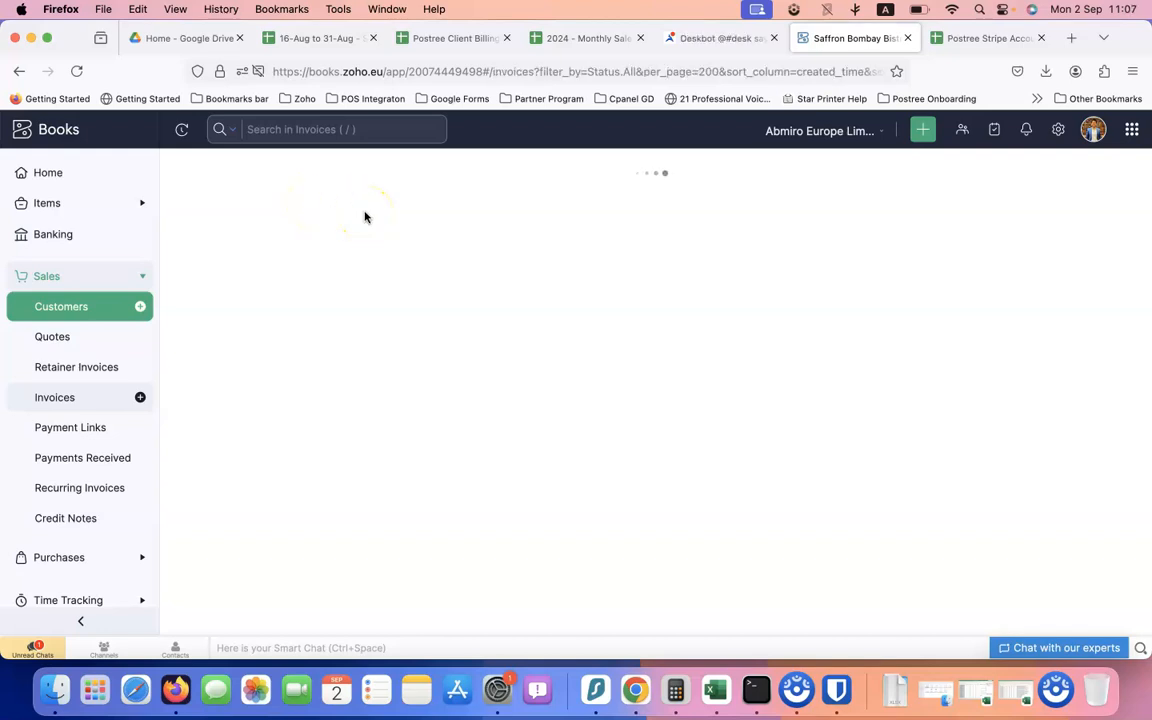
{"action": "left_click", "coordinate": [954, 11]}
{"action": "left_click", "coordinate": [954, 10]}
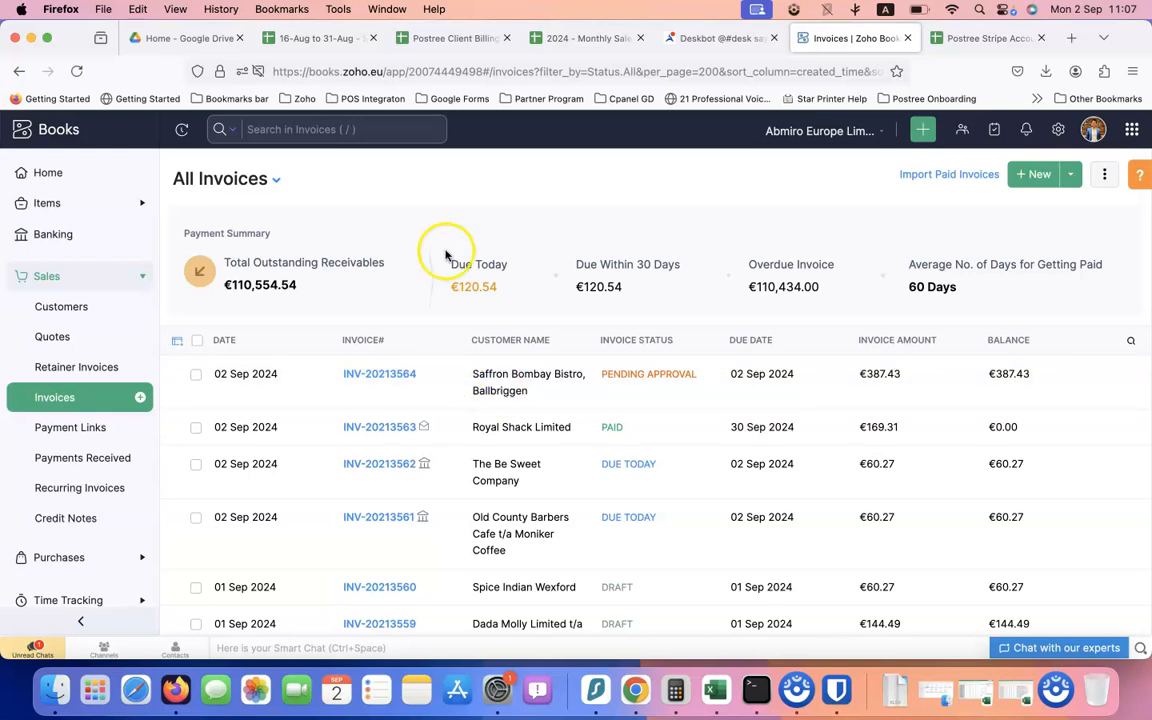
{"action": "left_click", "coordinate": [540, 389]}
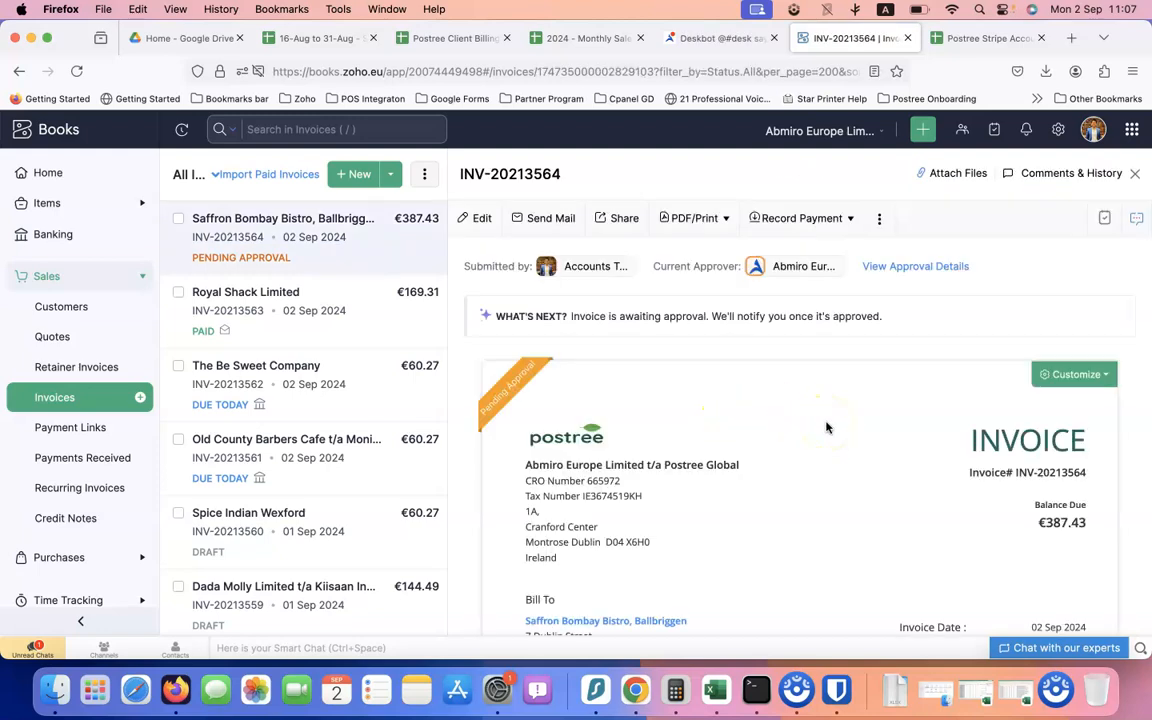
Review the 265.98 ordering rate, 49.00 support rate and July support dates, then start editing
{"action": "scroll", "coordinate": [826, 428], "scroll_direction": "down", "scroll_amount": 8}
{"action": "left_click", "coordinate": [935, 421]}
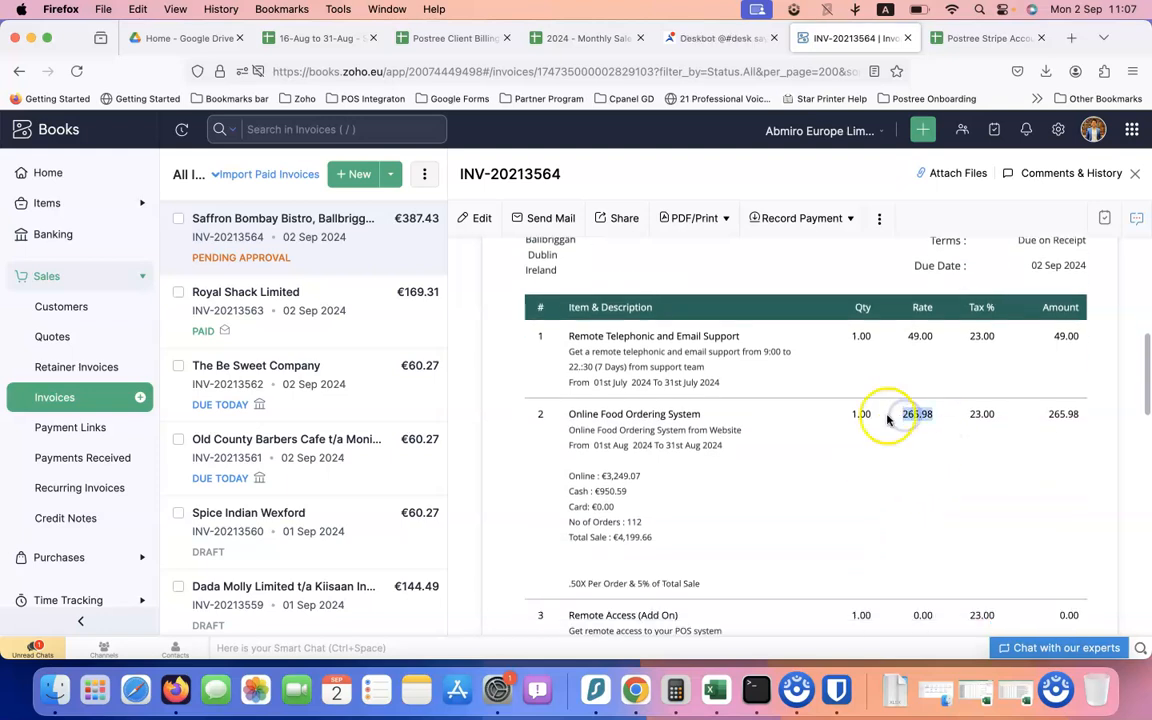
{"action": "double_click", "coordinate": [907, 335]}
{"action": "scroll", "coordinate": [870, 437], "scroll_direction": "down", "scroll_amount": 2}
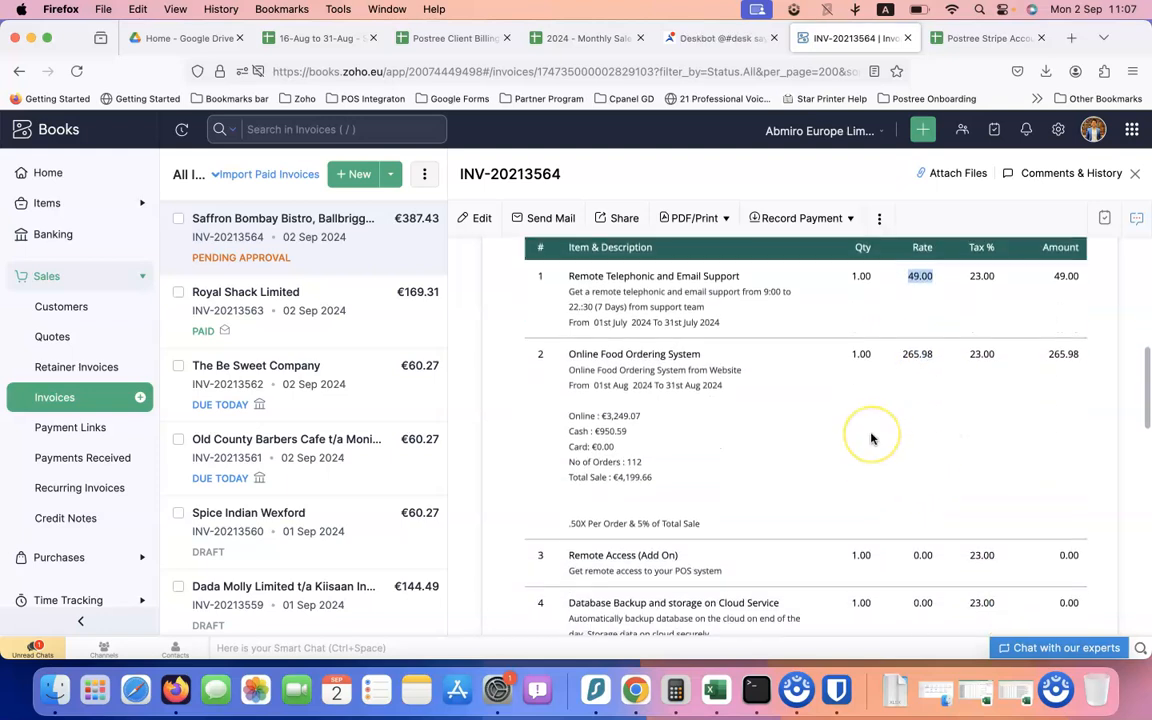
{"action": "scroll", "coordinate": [870, 437], "scroll_direction": "up", "scroll_amount": 3}
{"action": "left_click", "coordinate": [622, 408]}
{"action": "left_click", "coordinate": [676, 409]}
{"action": "left_click_drag", "start_coordinate": [638, 408], "coordinate": [678, 409]}
{"action": "scroll", "coordinate": [720, 500], "scroll_direction": "down", "scroll_amount": 5}
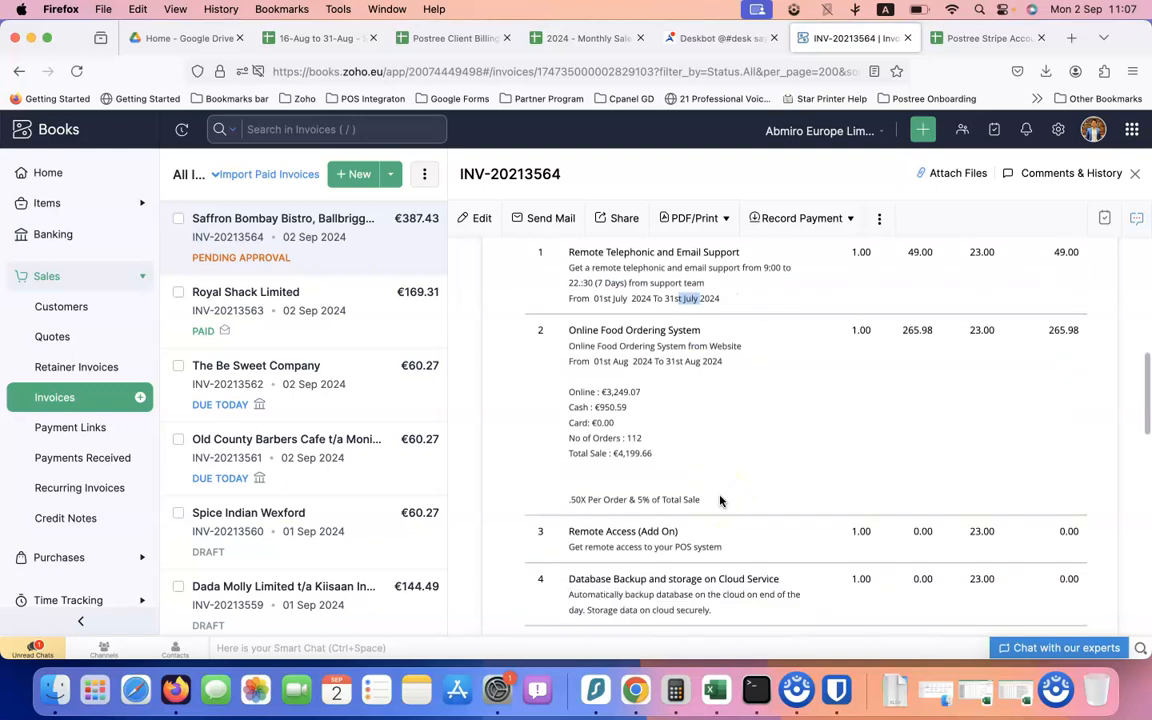
{"action": "scroll", "coordinate": [720, 500], "scroll_direction": "up", "scroll_amount": 10}
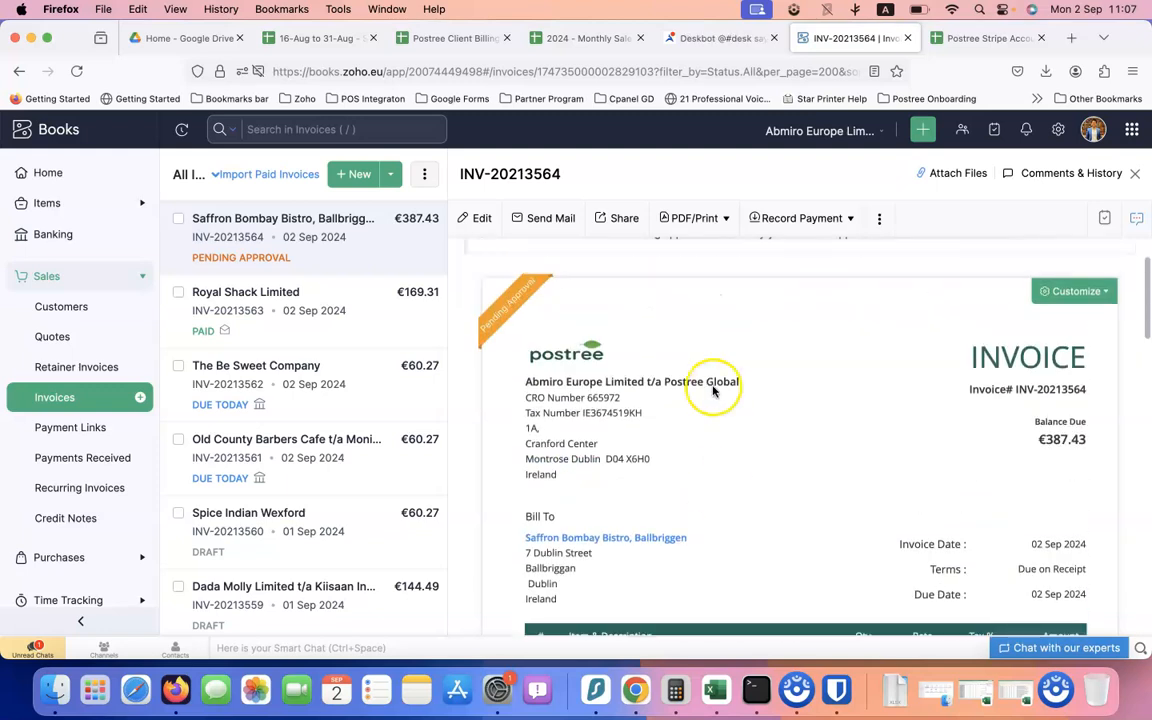
{"action": "left_click", "coordinate": [477, 222]}
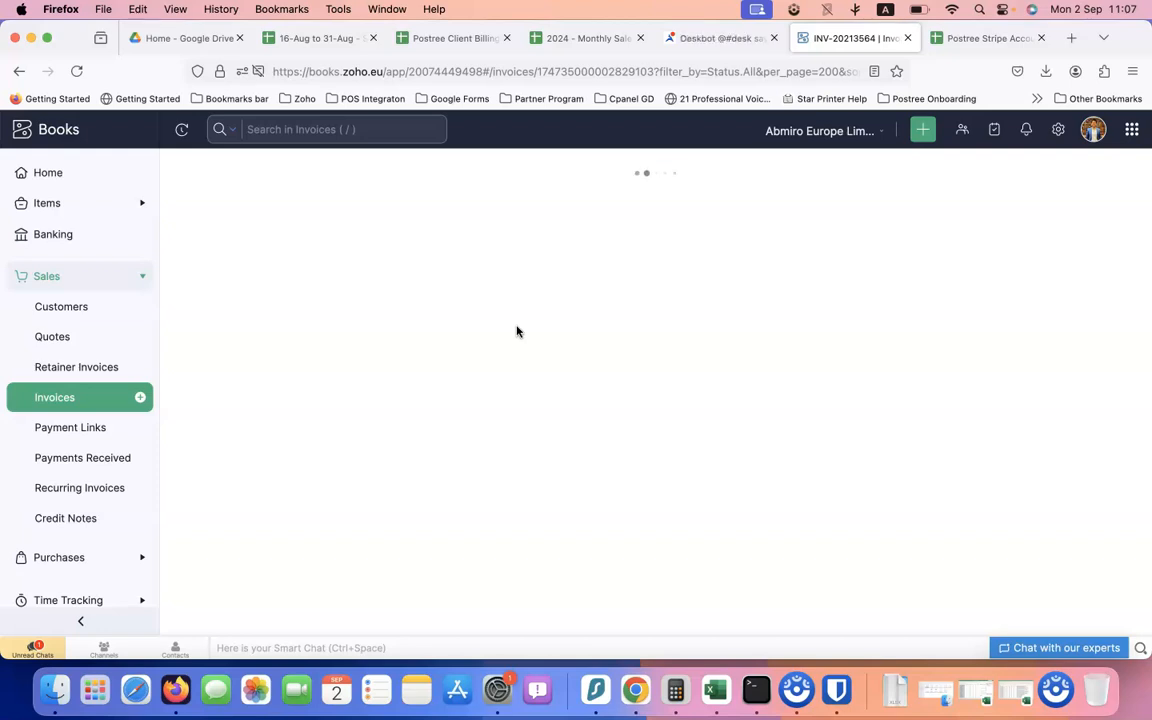
Replace both 'July' dates with 'Aug' in the support line's description and save INV-20213564
{"action": "scroll", "coordinate": [490, 440], "scroll_direction": "down", "scroll_amount": 10}
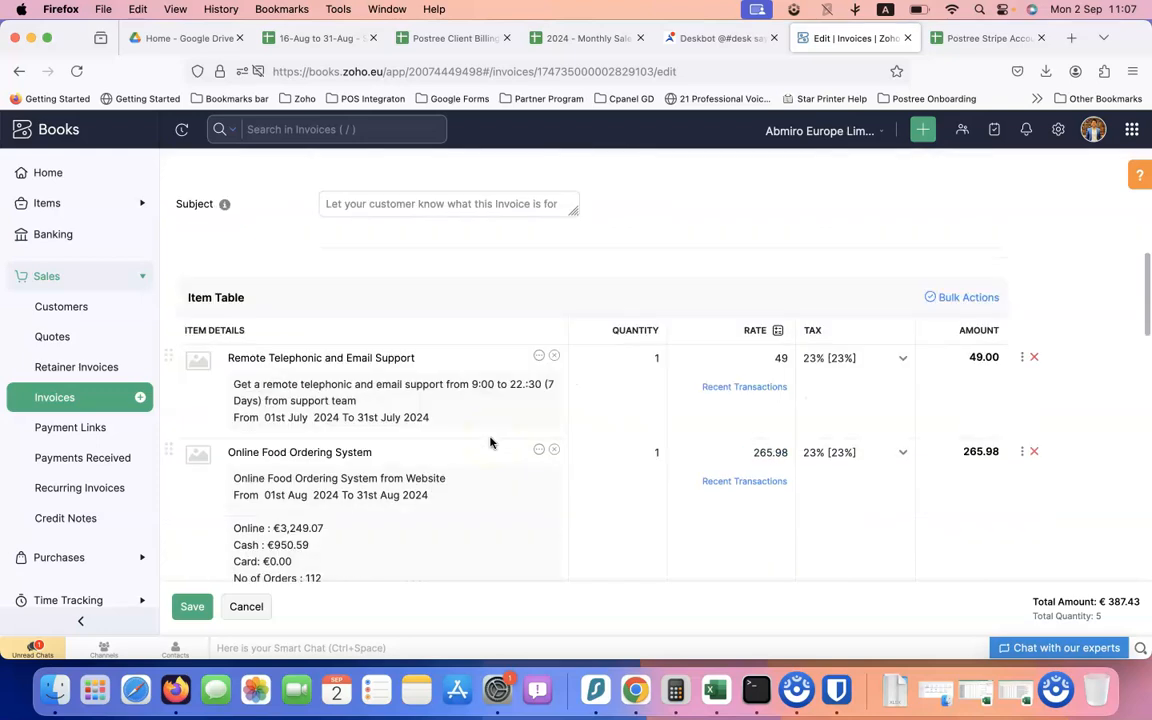
{"action": "scroll", "coordinate": [490, 443], "scroll_direction": "down", "scroll_amount": 3}
{"action": "double_click", "coordinate": [303, 284]}
{"action": "type", "text": "Aug"}
{"action": "double_click", "coordinate": [385, 283]}
{"action": "type", "text": "Aug"}
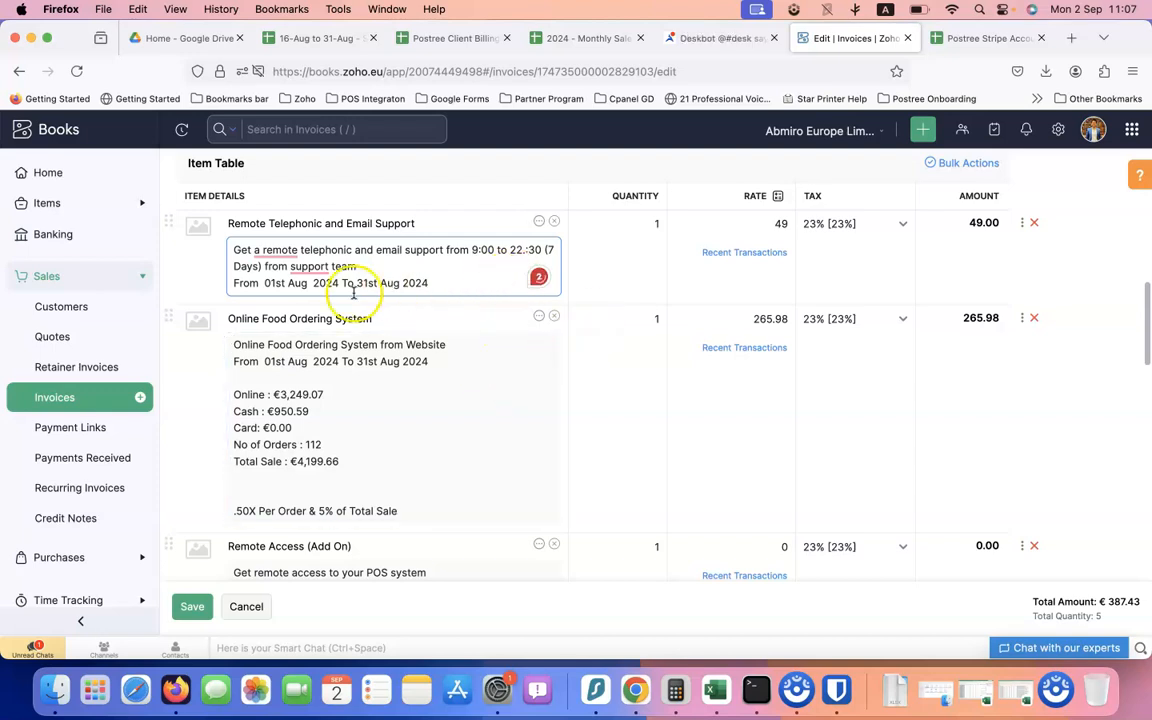
{"action": "scroll", "coordinate": [378, 367], "scroll_direction": "down", "scroll_amount": 1}
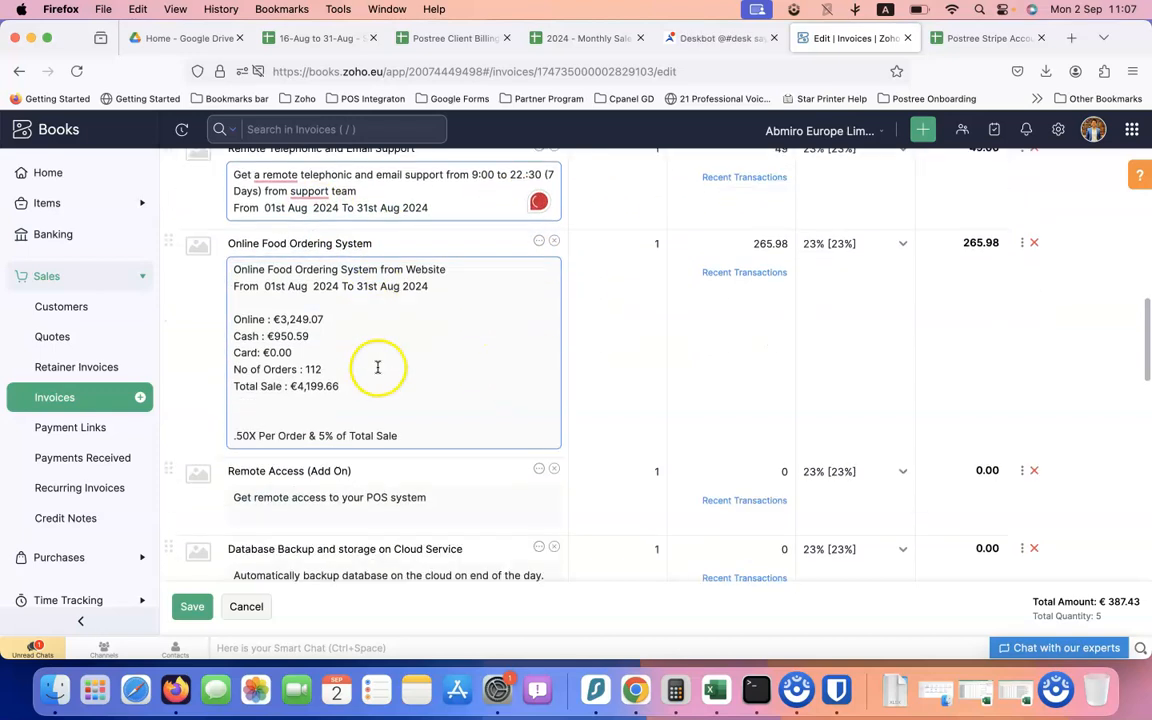
{"action": "scroll", "coordinate": [360, 400], "scroll_direction": "down", "scroll_amount": 10}
{"action": "left_click", "coordinate": [196, 607]}
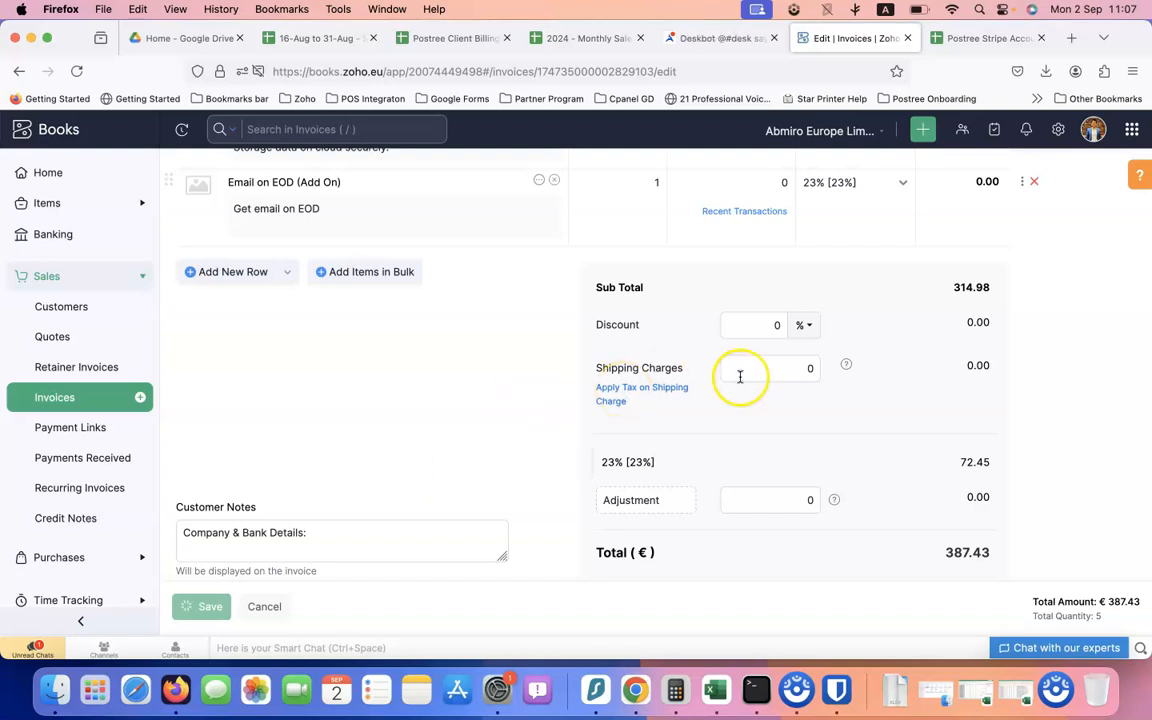
{"action": "scroll", "coordinate": [741, 377], "scroll_direction": "up", "scroll_amount": 15}
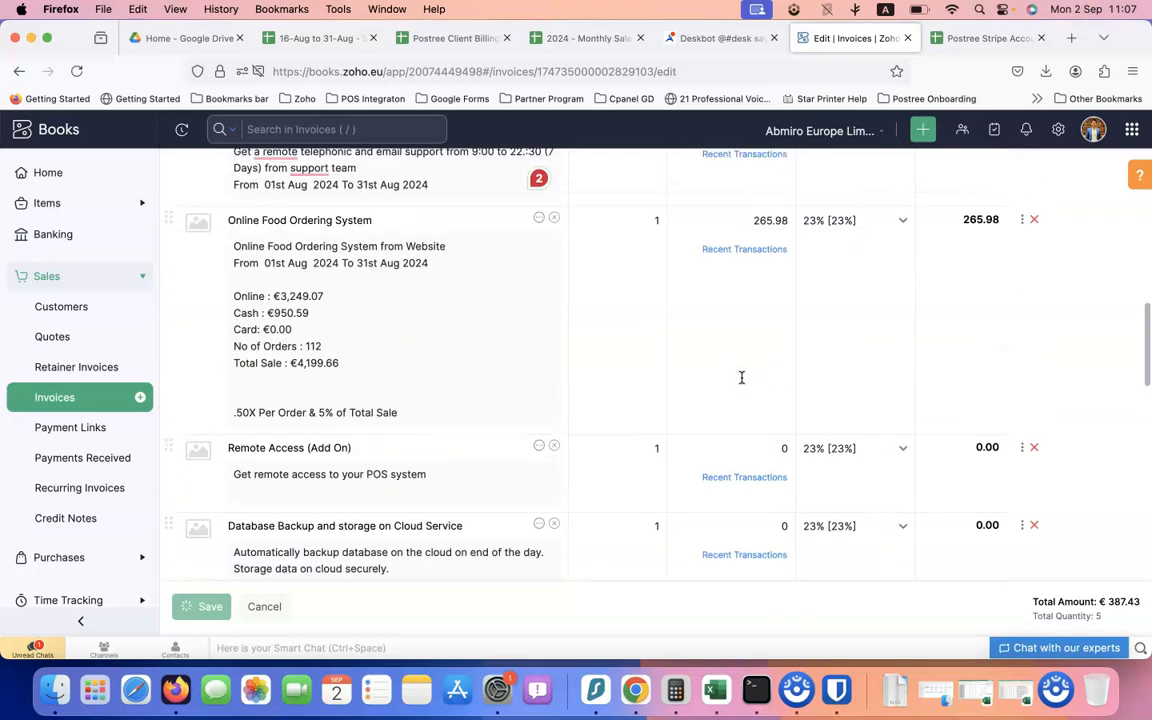
{"action": "scroll", "coordinate": [741, 377], "scroll_direction": "up", "scroll_amount": 2}
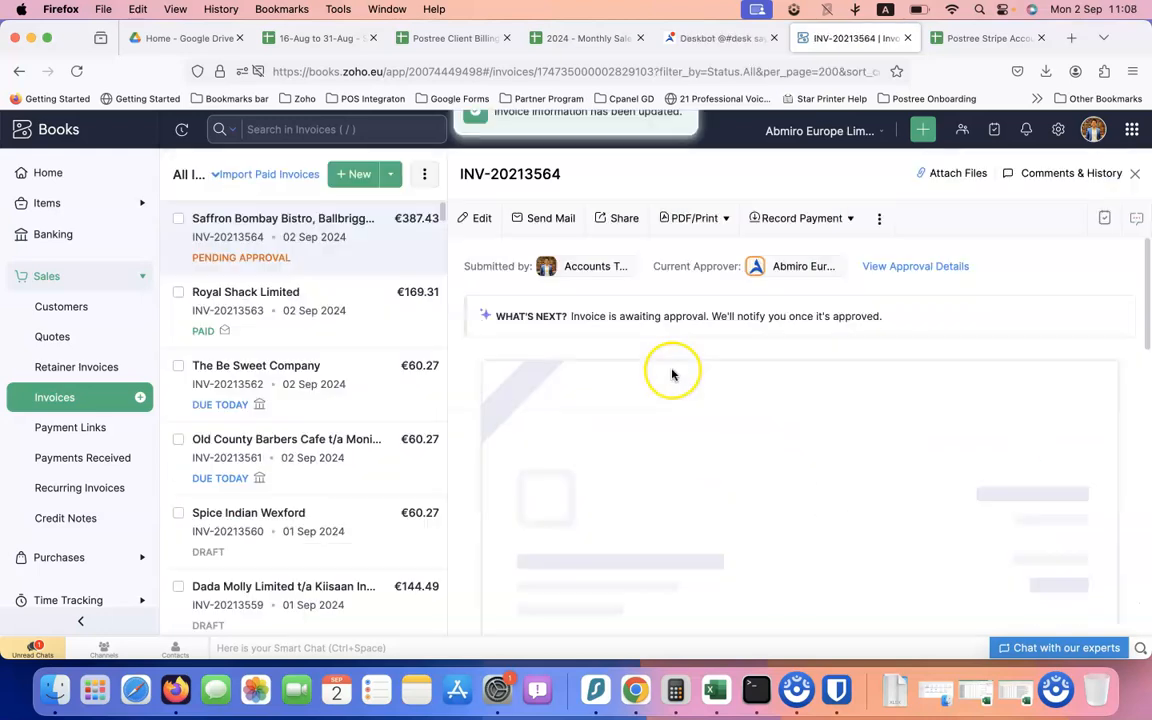
Give INV-20213564 Final Approve status for all approvers
{"action": "left_click", "coordinate": [880, 220]}
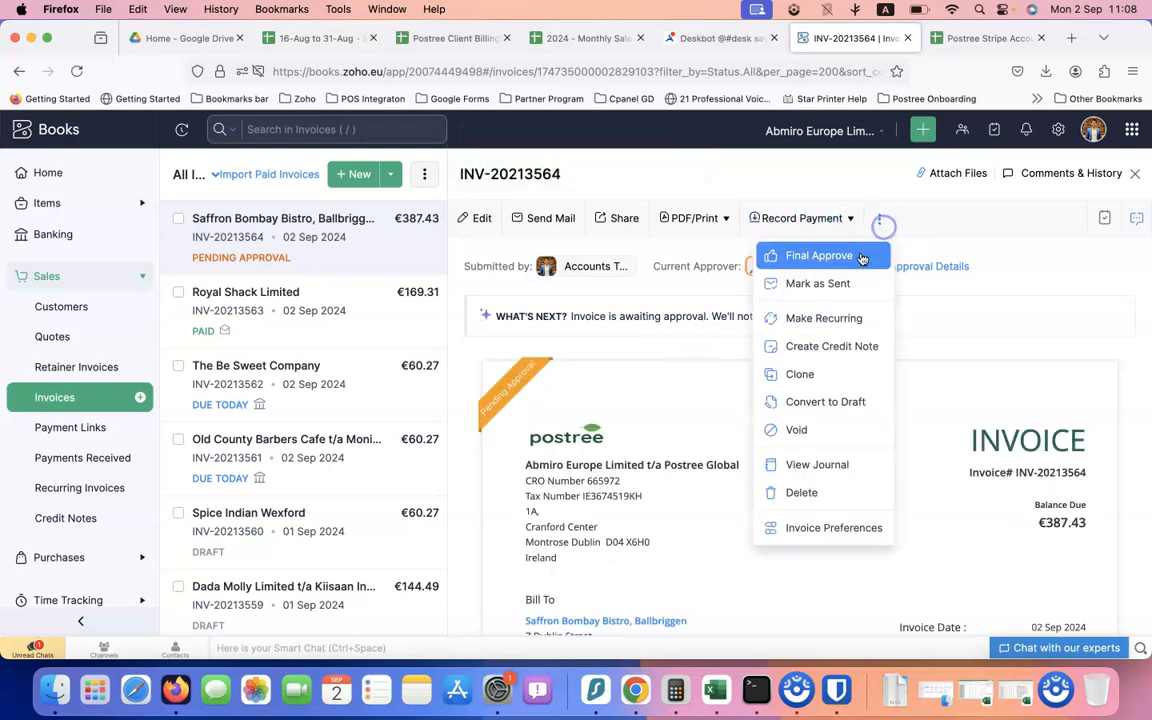
{"action": "left_click", "coordinate": [840, 255]}
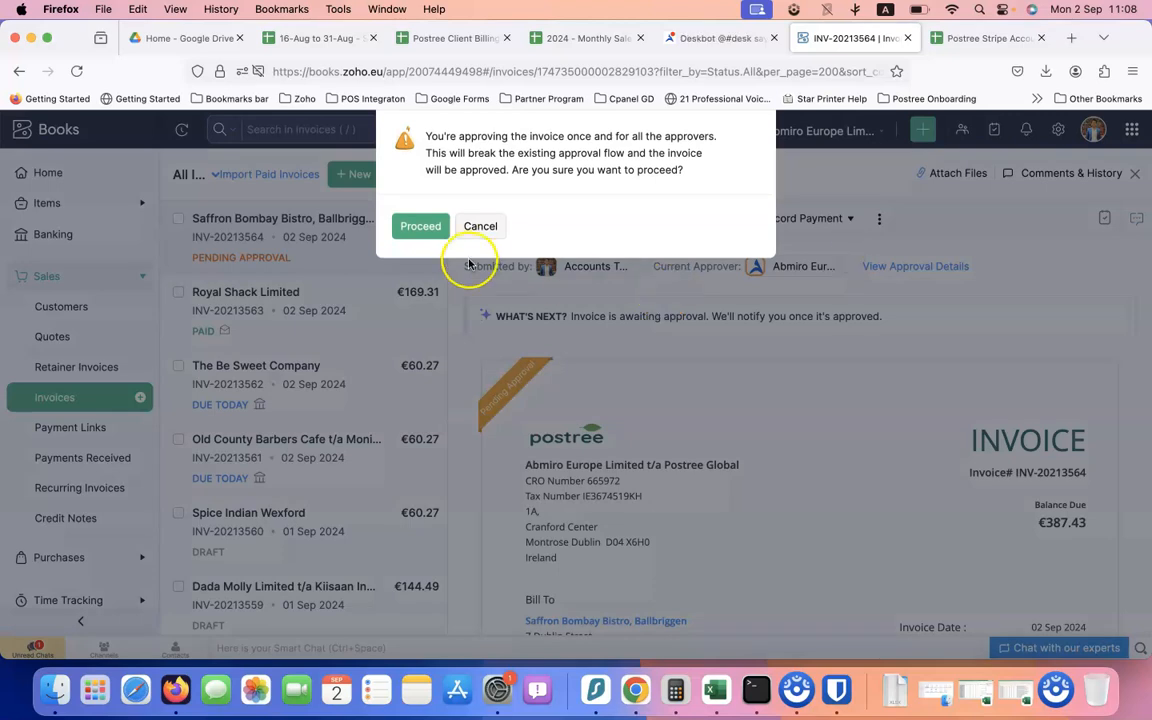
{"action": "left_click", "coordinate": [422, 225]}
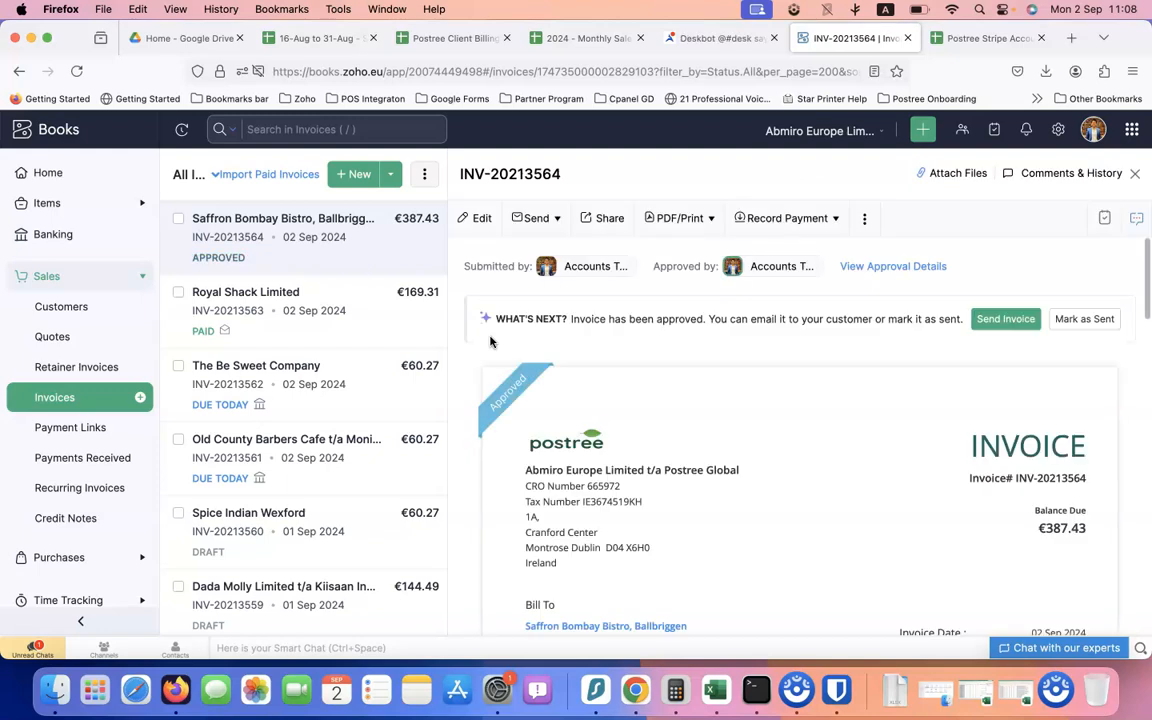
Tick the approval box for Bombay Bistro, Balbriggan in the 2024 Monthly Sale Reports
{"action": "left_click", "coordinate": [975, 38]}
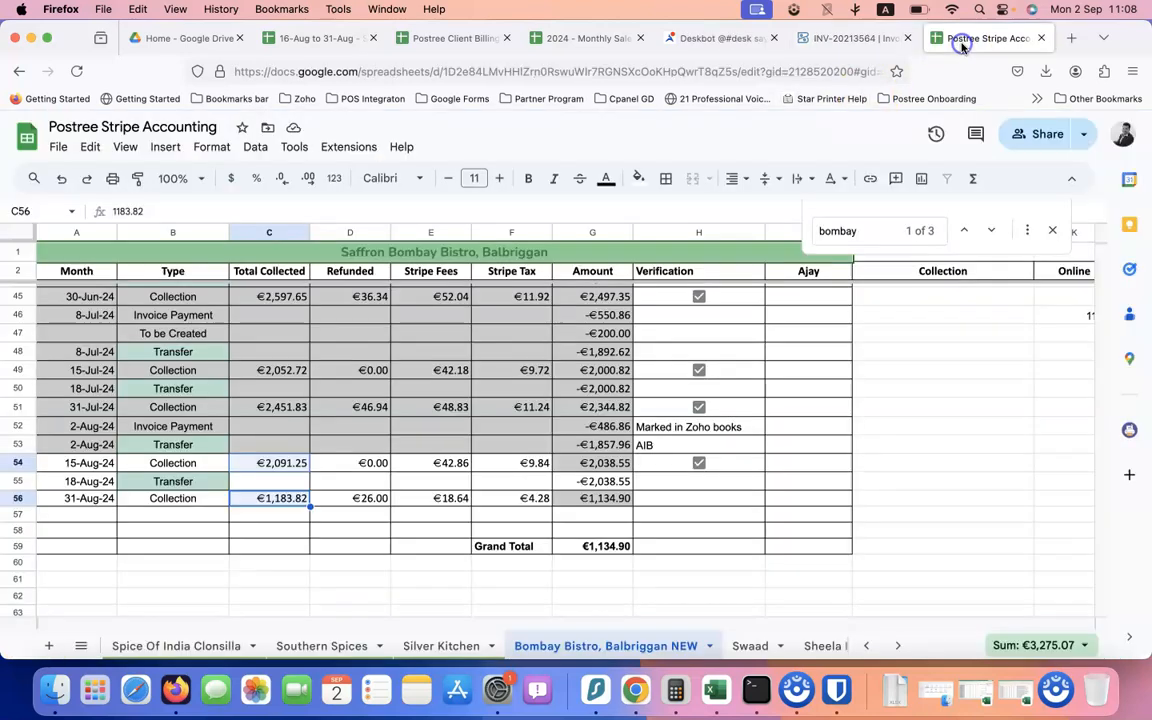
{"action": "left_click", "coordinate": [586, 38]}
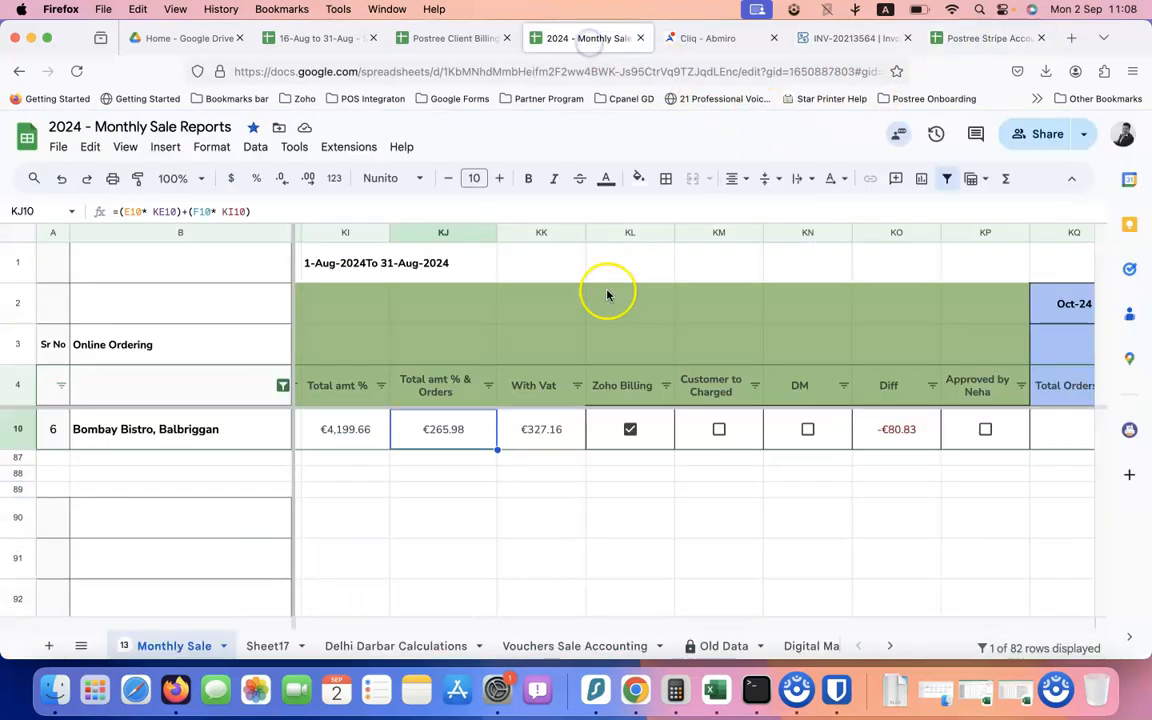
{"action": "left_click", "coordinate": [983, 430]}
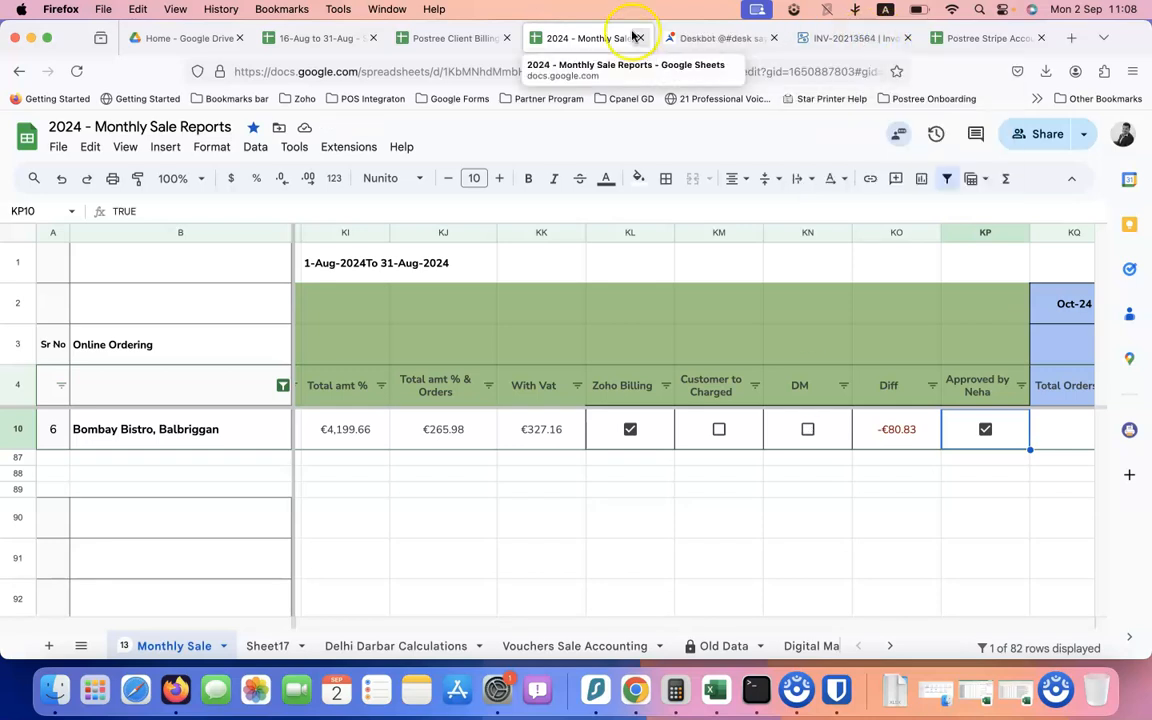
{"action": "left_click", "coordinate": [452, 38]}
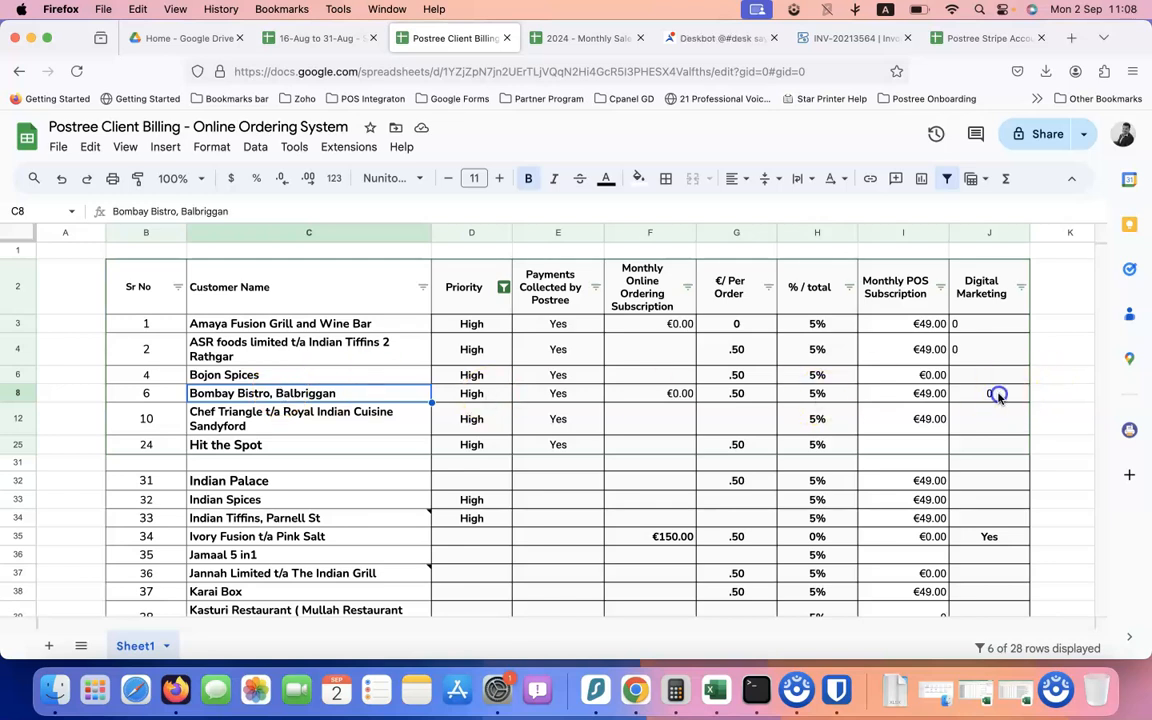
{"action": "left_click", "coordinate": [988, 38]}
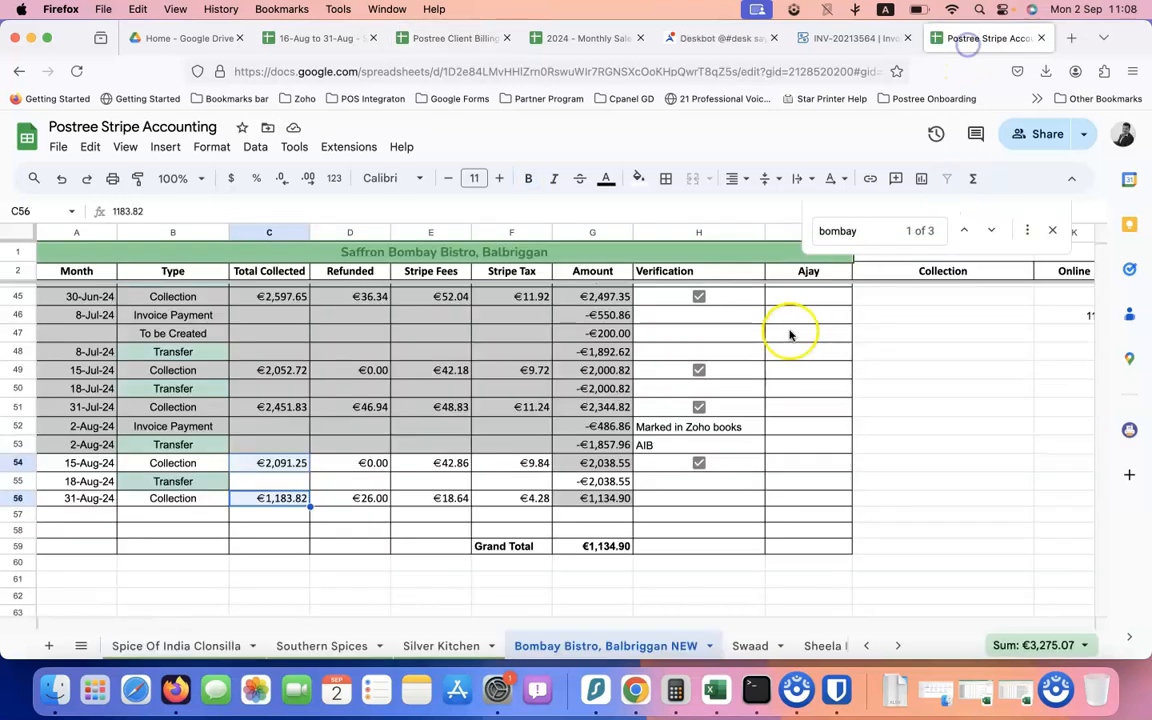
{"action": "left_click", "coordinate": [828, 38]}
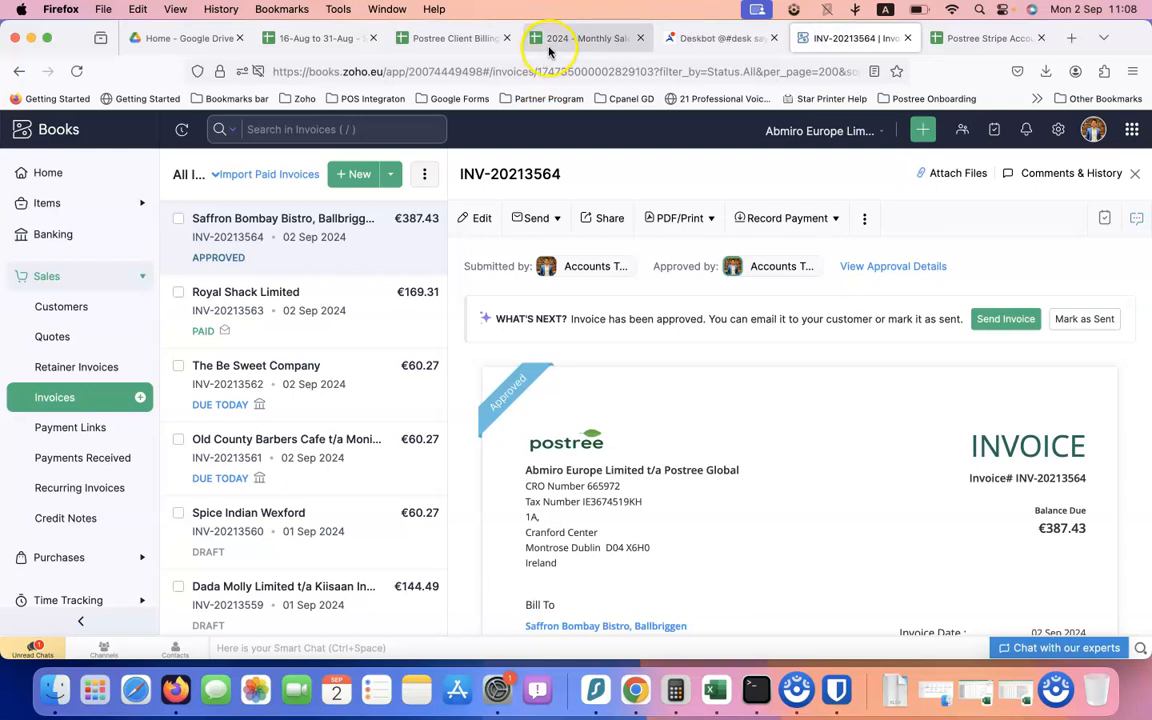
{"action": "left_click", "coordinate": [549, 45]}
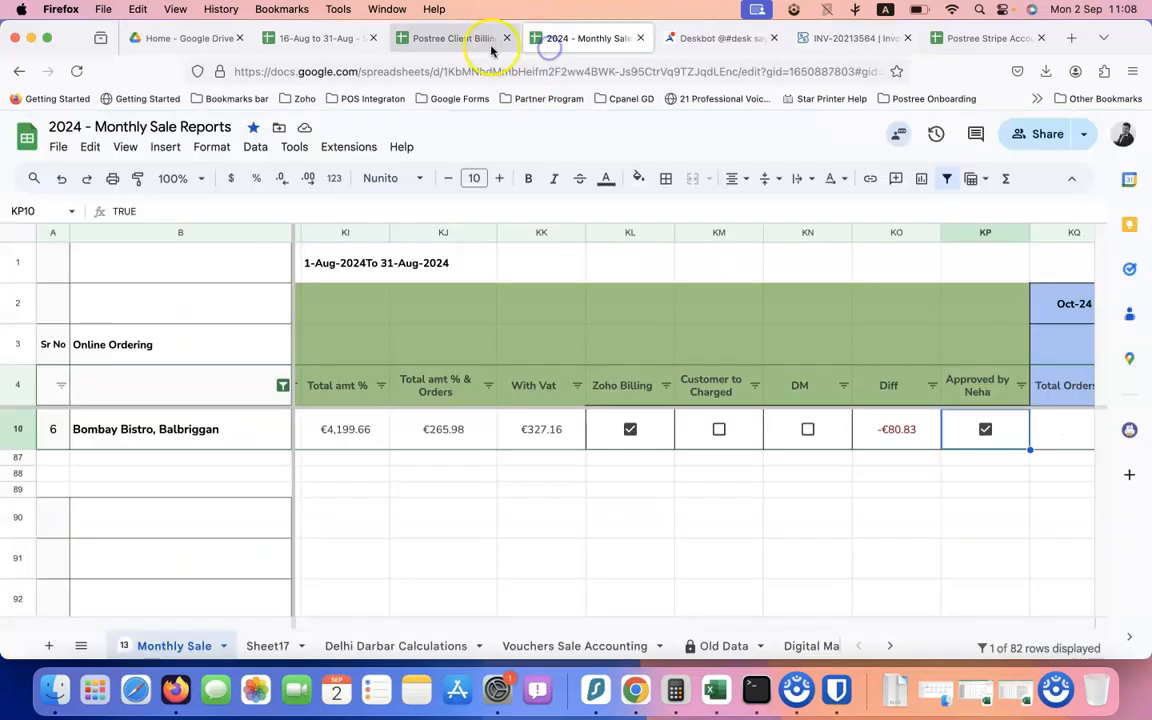
Tick the DM box in KN10, review the KJ10 and KK10 formulas, then return to INV-20213564
{"action": "left_click", "coordinate": [808, 429]}
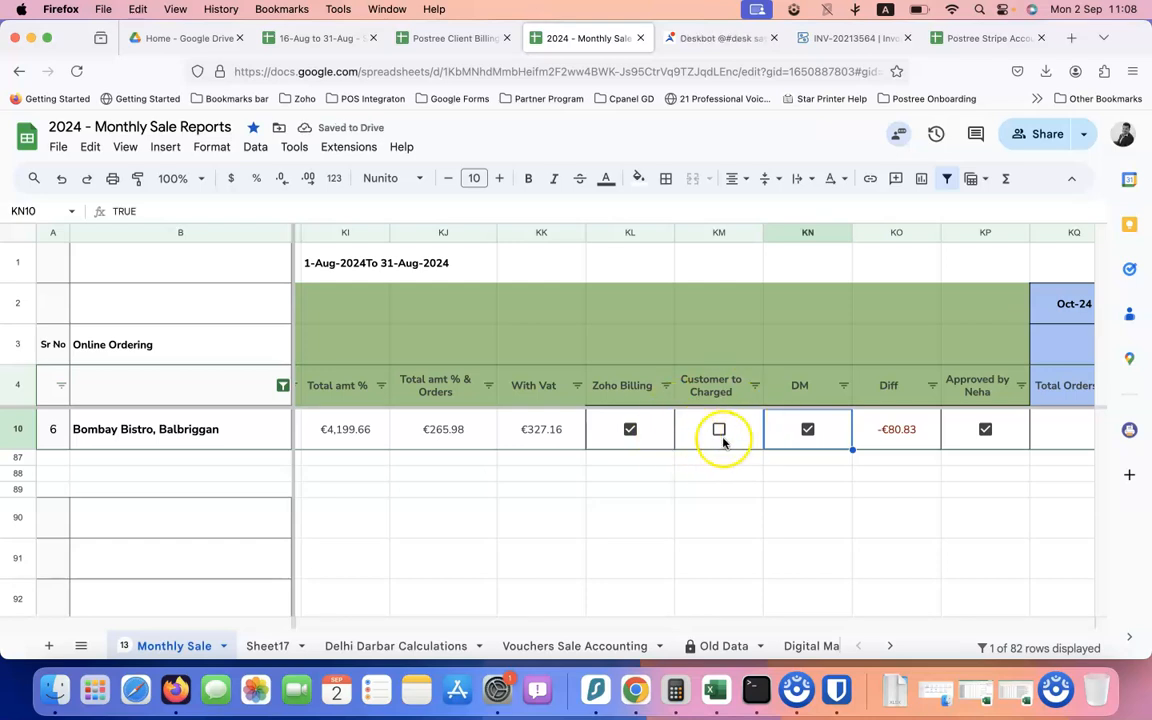
{"action": "scroll", "coordinate": [716, 432], "scroll_direction": "right", "scroll_amount": 2}
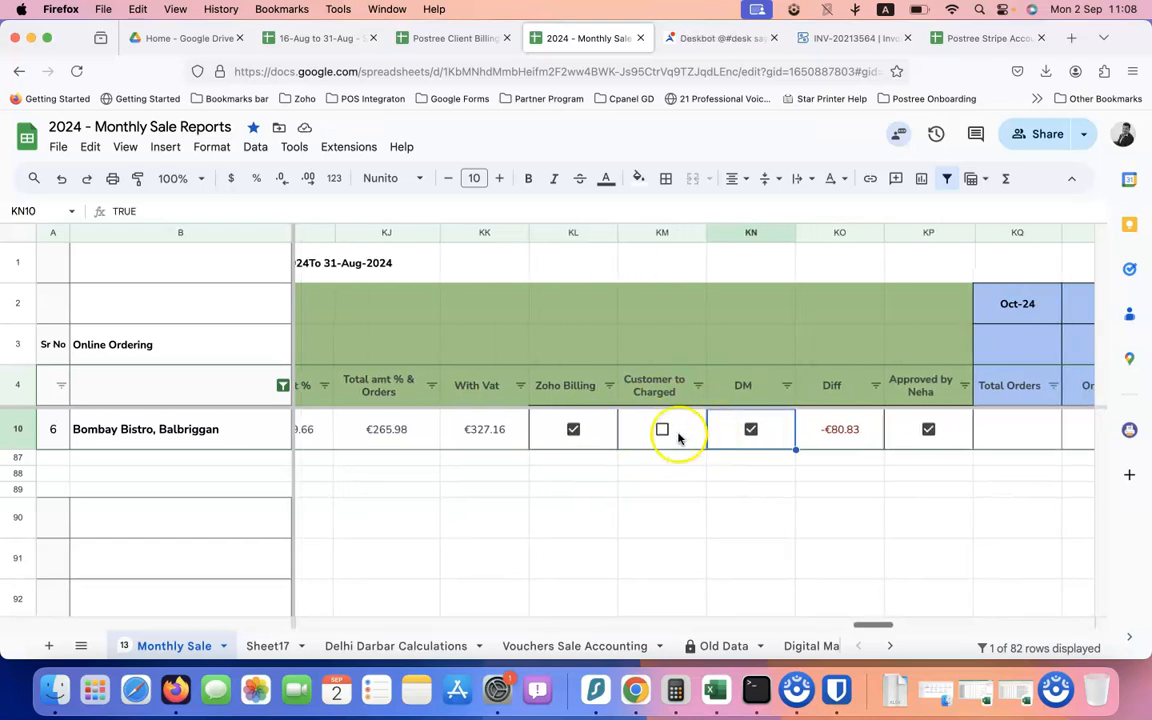
{"action": "scroll", "coordinate": [678, 437], "scroll_direction": "left", "scroll_amount": 5}
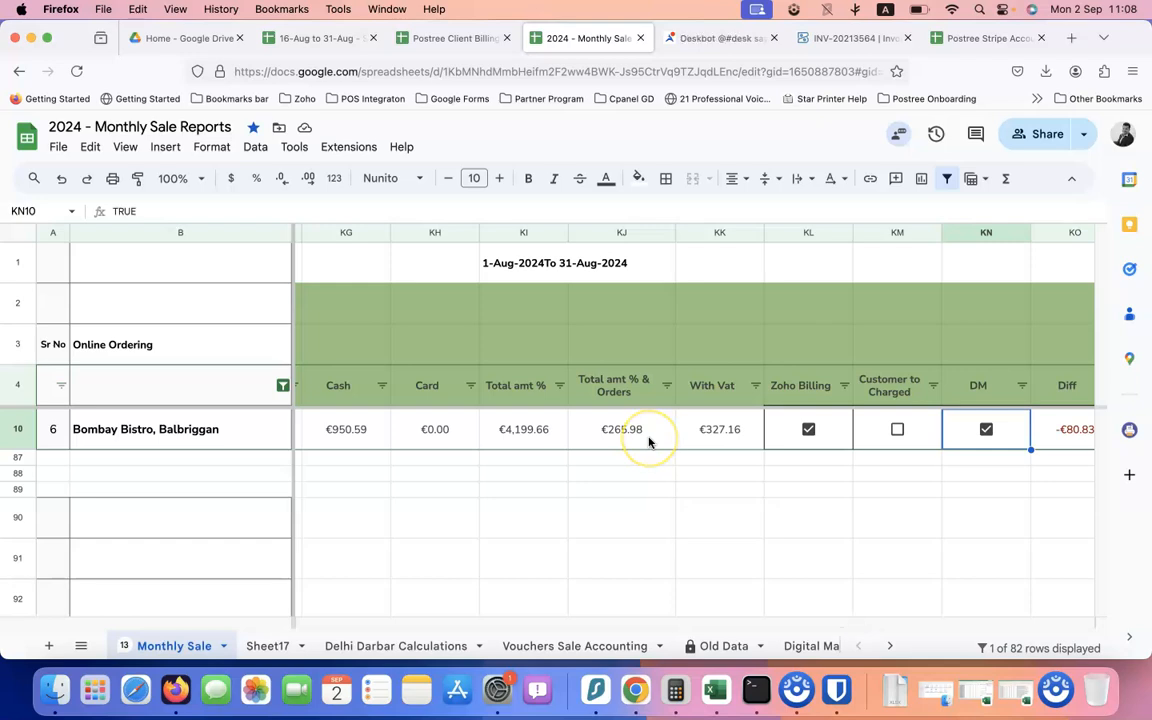
{"action": "left_click", "coordinate": [647, 438]}
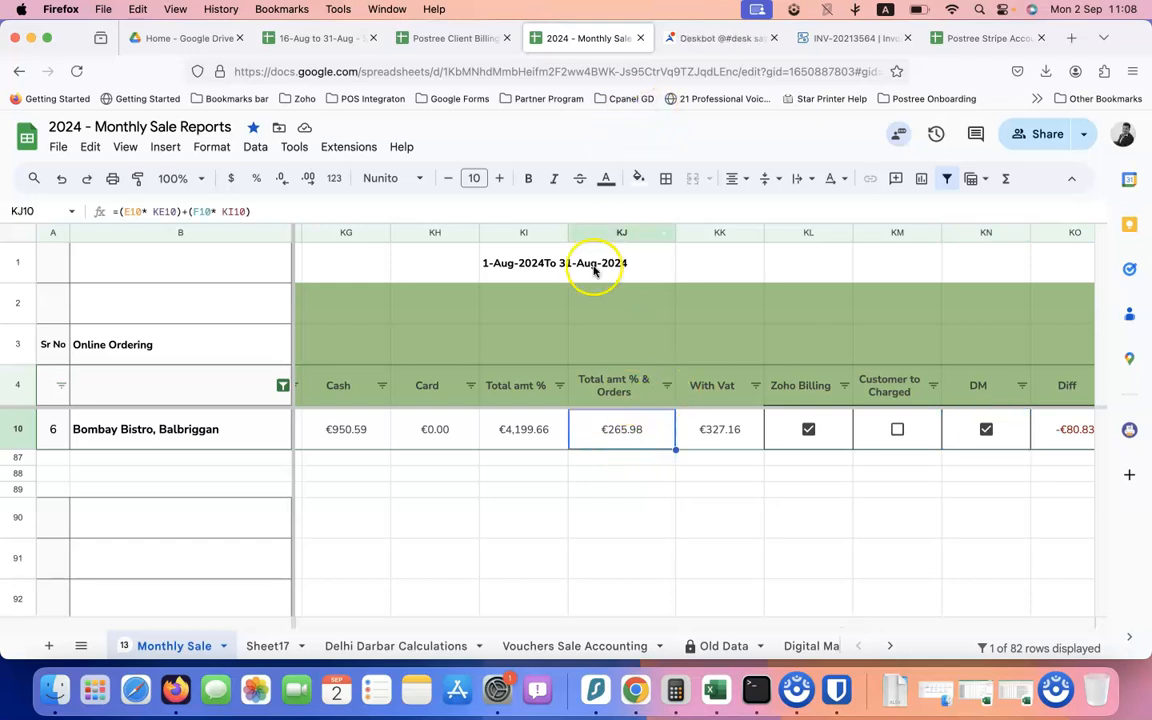
{"action": "left_click", "coordinate": [705, 429]}
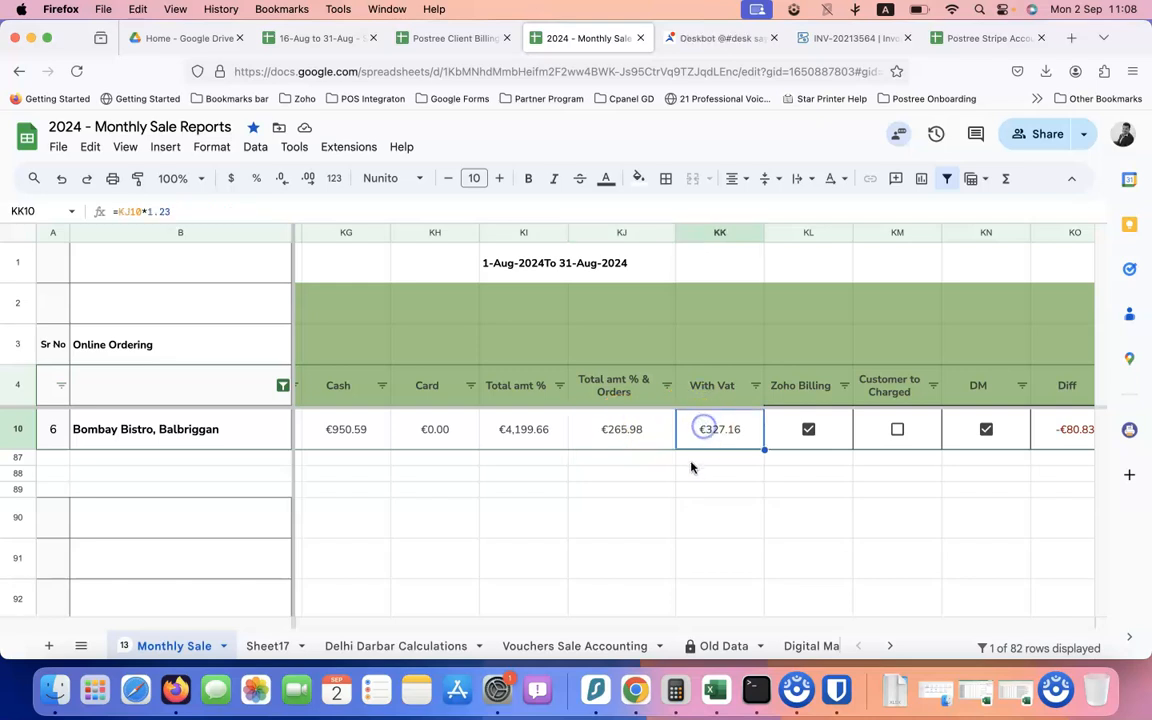
{"action": "left_click", "coordinate": [455, 38]}
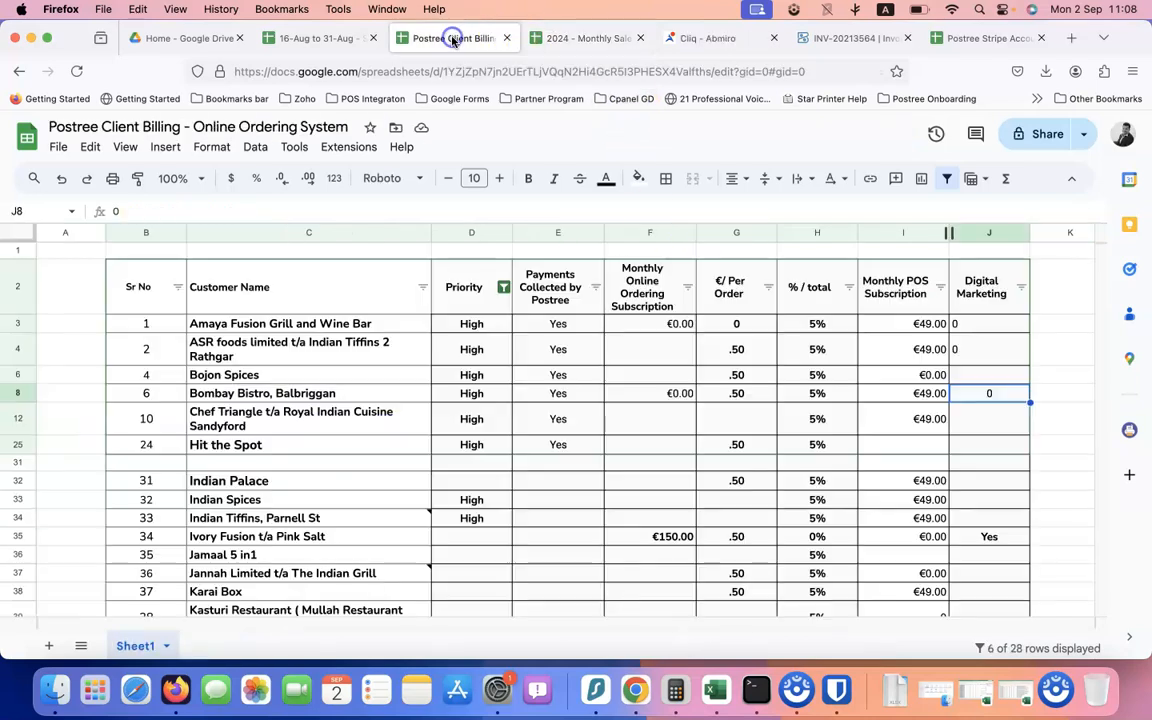
{"action": "left_click", "coordinate": [803, 39]}
{"action": "left_click", "coordinate": [745, 39]}
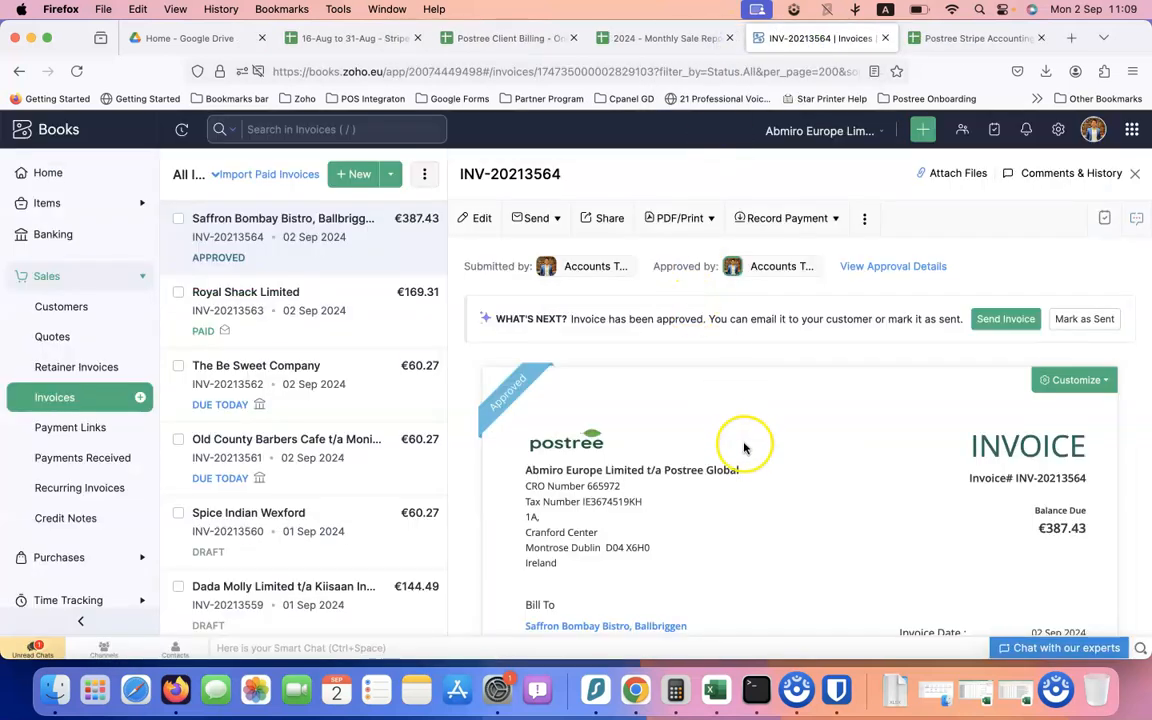
Check the €387.43 balance due on INV-20213564, then bring up the Postree Stripe Accounting sheet
{"action": "scroll", "coordinate": [830, 442], "scroll_direction": "down", "scroll_amount": 3}
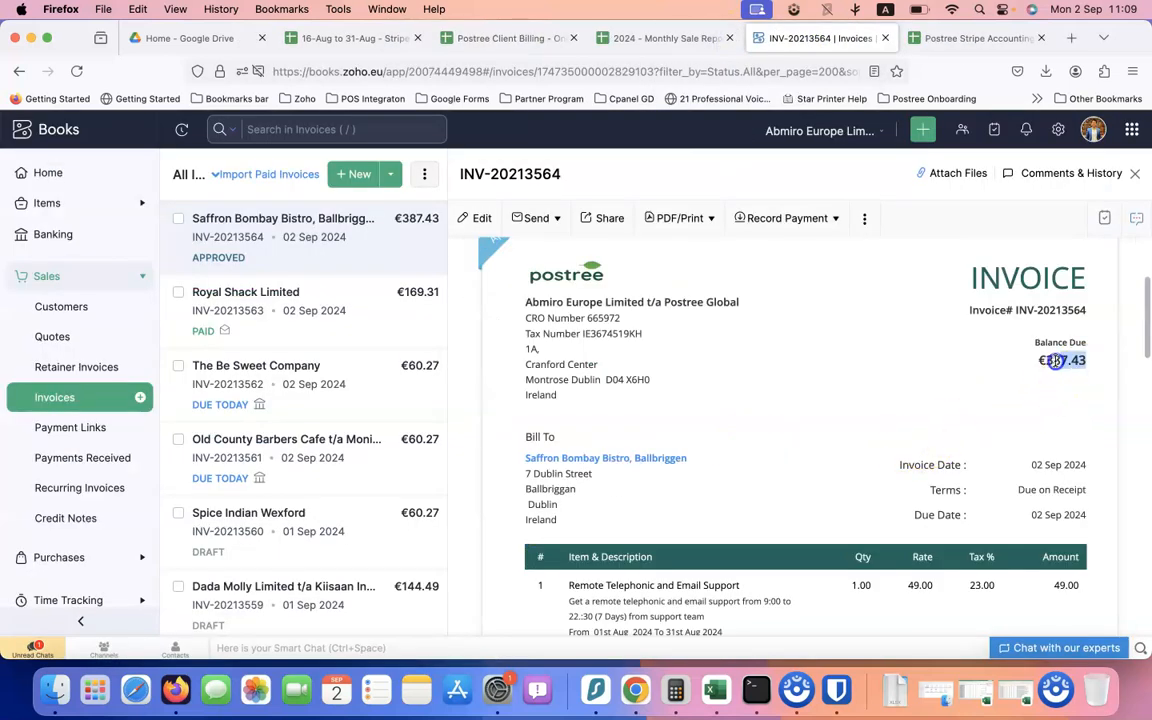
{"action": "scroll", "coordinate": [977, 417], "scroll_direction": "up", "scroll_amount": 4}
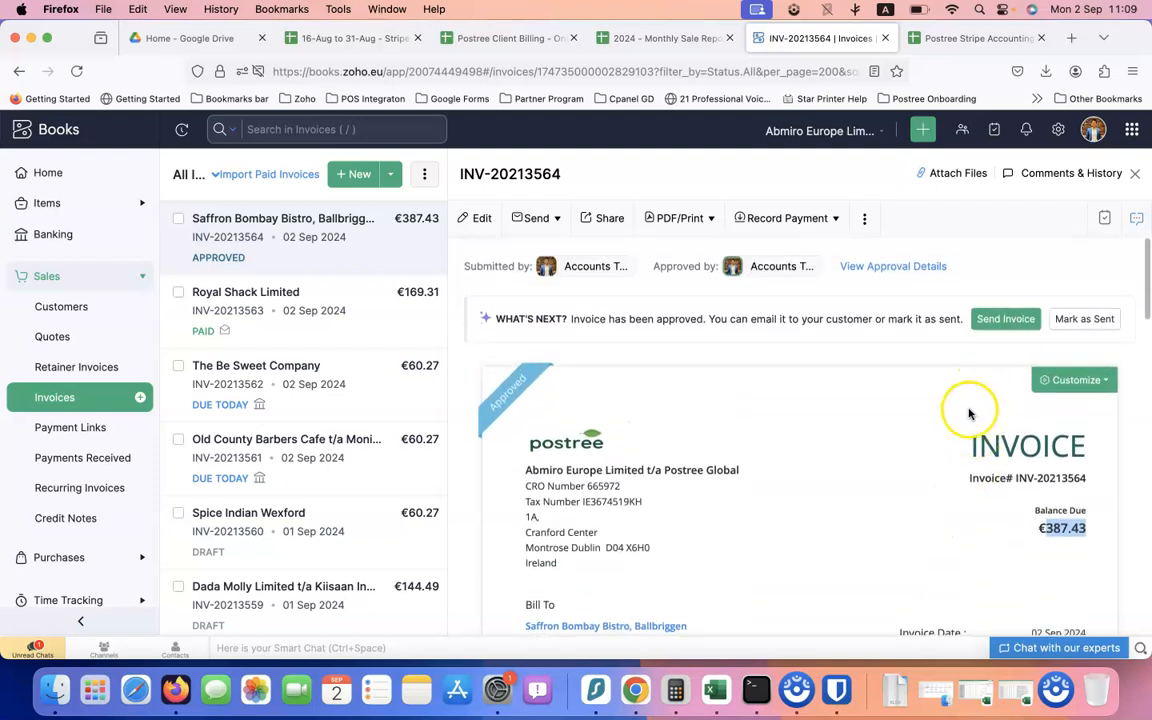
{"action": "scroll", "coordinate": [936, 479], "scroll_direction": "down", "scroll_amount": 2}
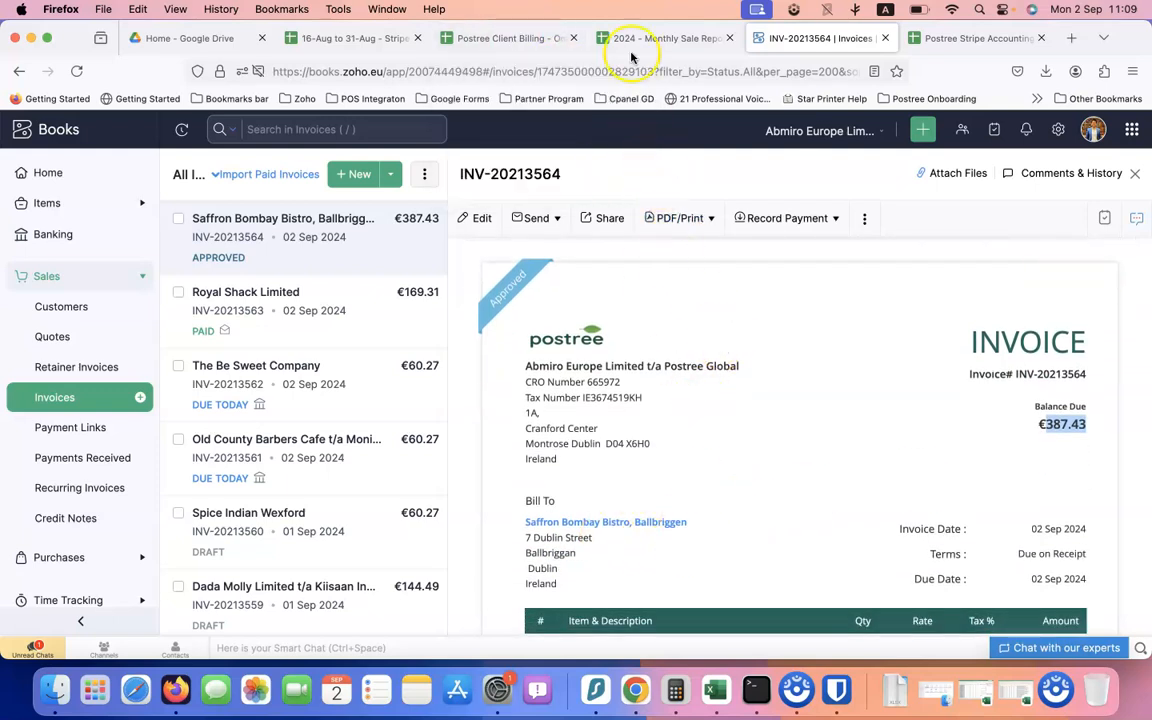
{"action": "mouse_move", "coordinate": [508, 47]}
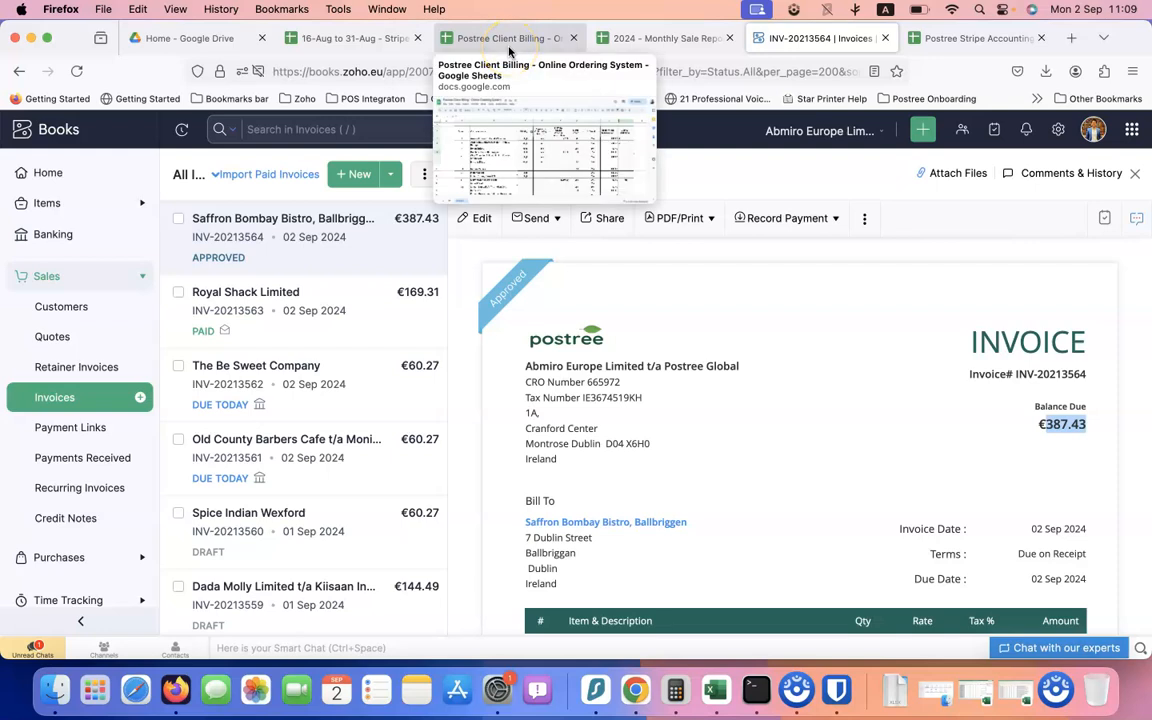
{"action": "left_click_drag", "start_coordinate": [975, 38], "coordinate": [830, 42]}
Enter -387.43 as the amount in G57 and 'Invoice Payment' as its type
{"action": "scroll", "coordinate": [475, 330], "scroll_direction": "up", "scroll_amount": 15}
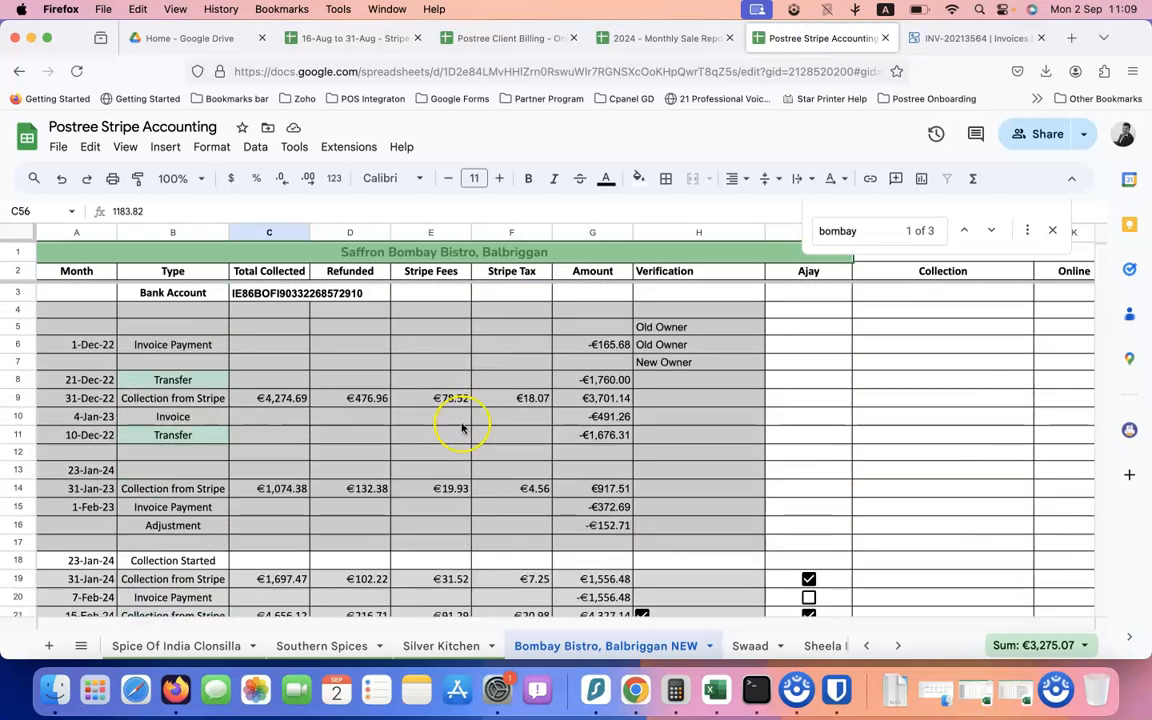
{"action": "scroll", "coordinate": [462, 428], "scroll_direction": "down", "scroll_amount": 10}
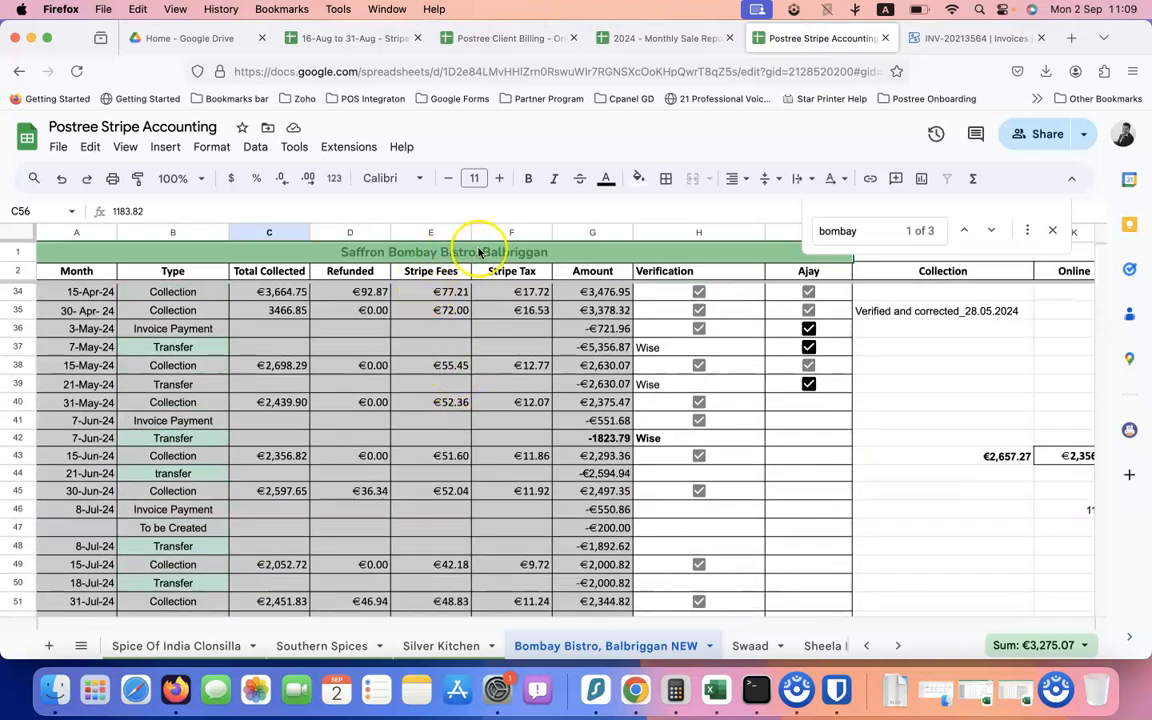
{"action": "scroll", "coordinate": [450, 347], "scroll_direction": "down", "scroll_amount": 4}
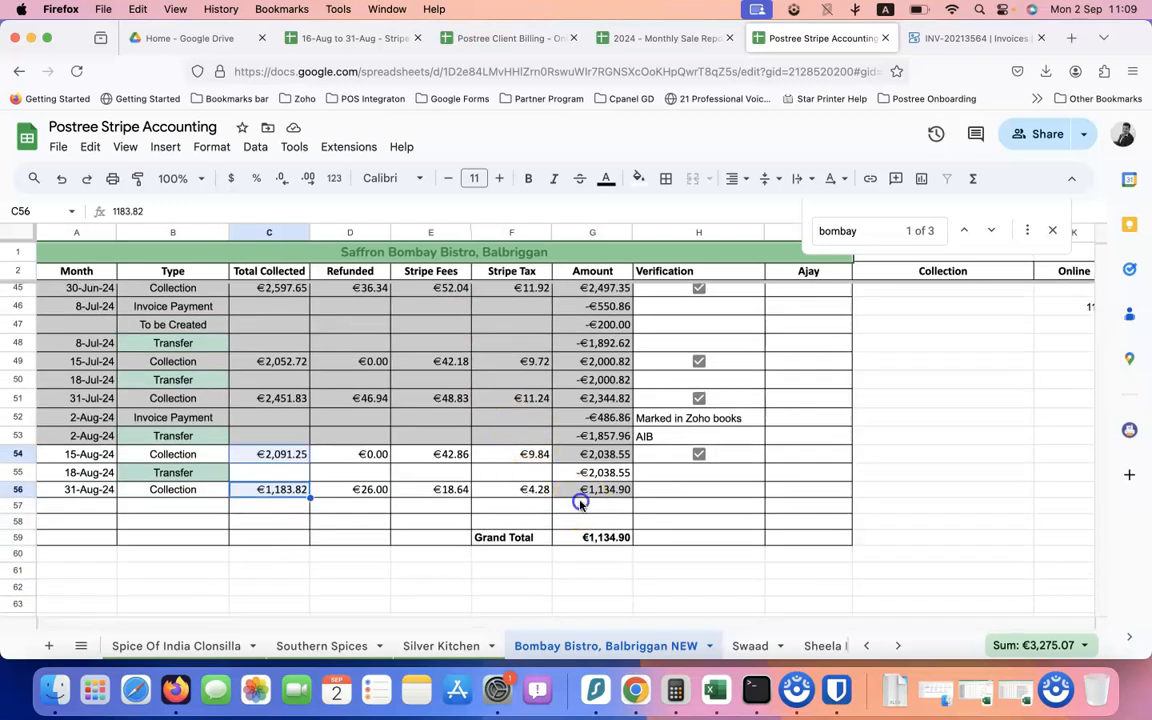
{"action": "left_click", "coordinate": [580, 503]}
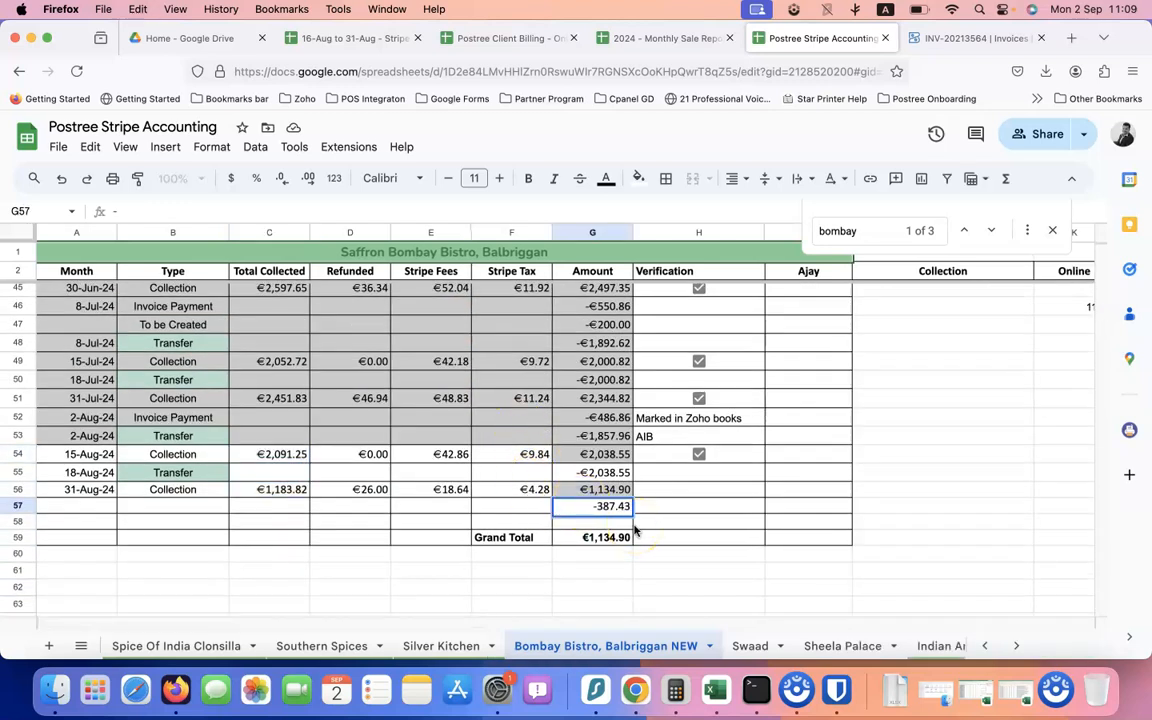
{"action": "key", "text": "Tab"}
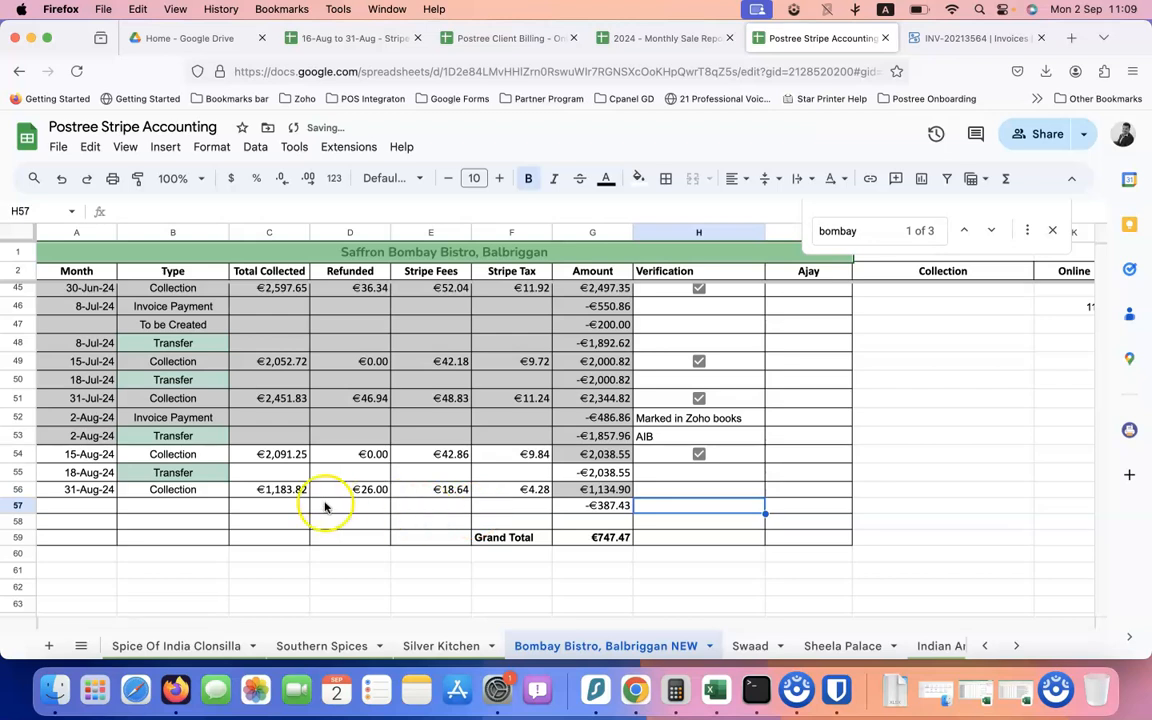
{"action": "left_click", "coordinate": [246, 506]}
{"action": "left_click", "coordinate": [185, 507]}
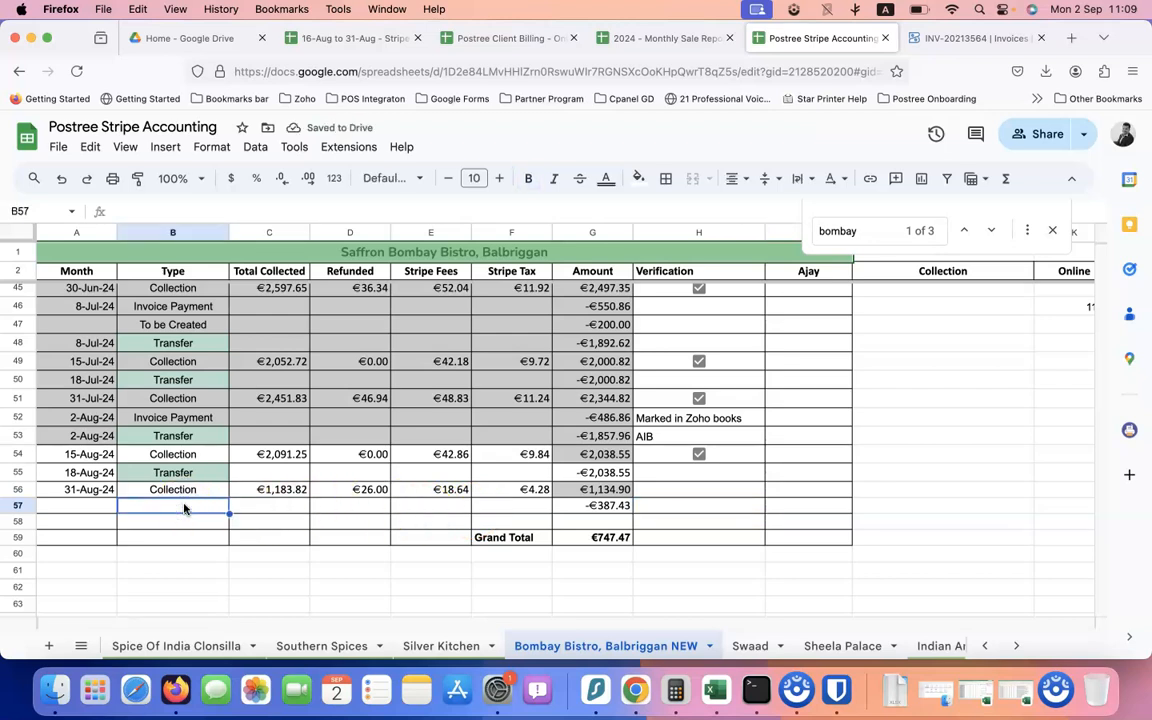
{"action": "type", "text": "Invoice Payment"}
{"action": "key", "text": "Tab"}
Date row 57 as 2-Sept and check the amounts' sum against the €747.47 Grand Total
{"action": "key", "text": "Left"}
{"action": "key", "text": "Left"}
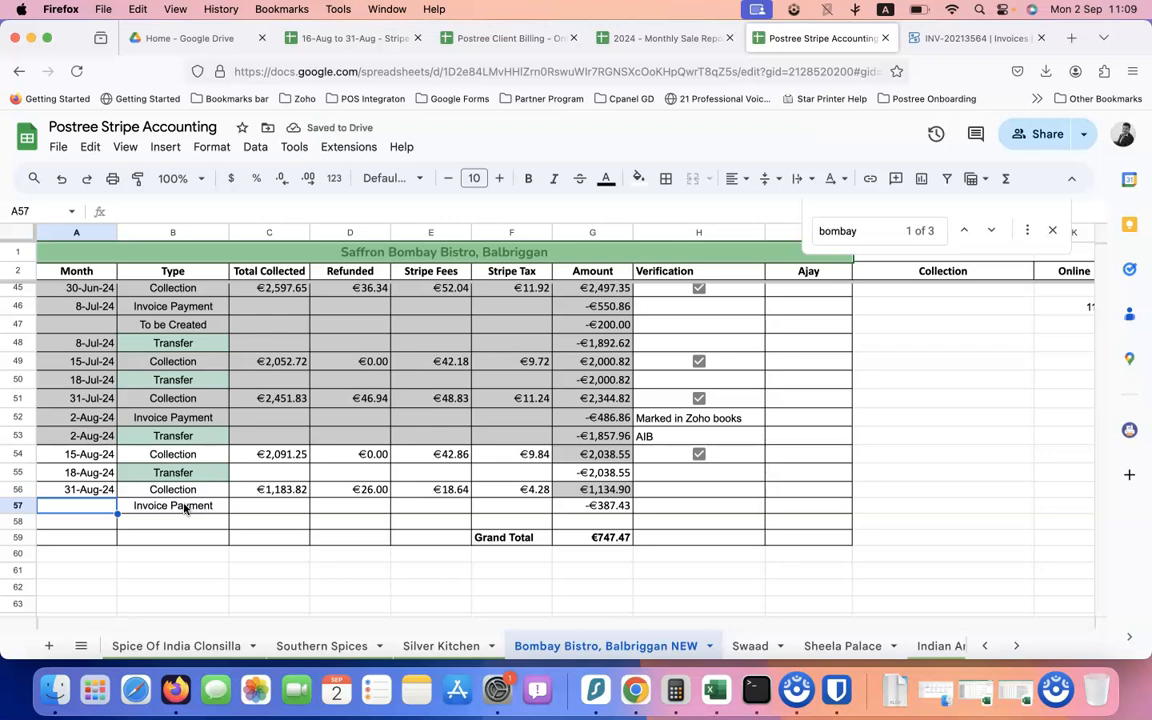
{"action": "type", "text": "2"}
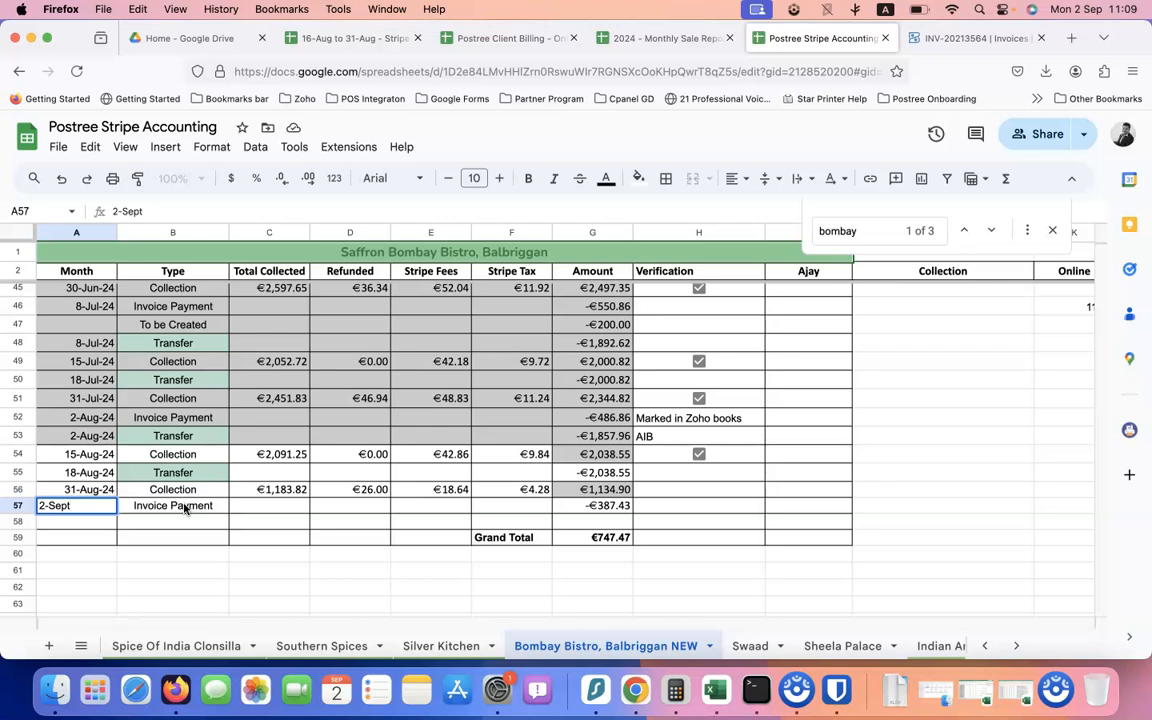
{"action": "type", "text": "-Sept"}
{"action": "key", "text": "Tab"}
{"action": "key", "text": "Tab"}
{"action": "key", "text": "Right"}
{"action": "key", "text": "Right"}
{"action": "key", "text": "Right"}
{"action": "key", "text": "Right"}
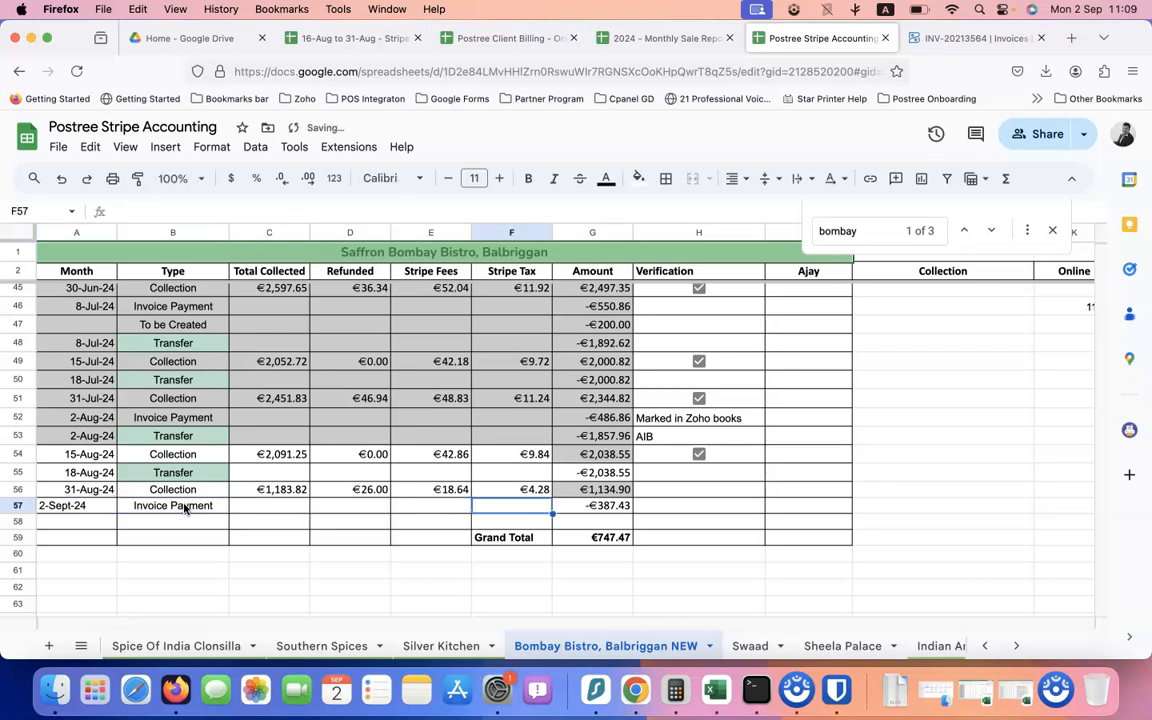
{"action": "key", "text": "shift+Up"}
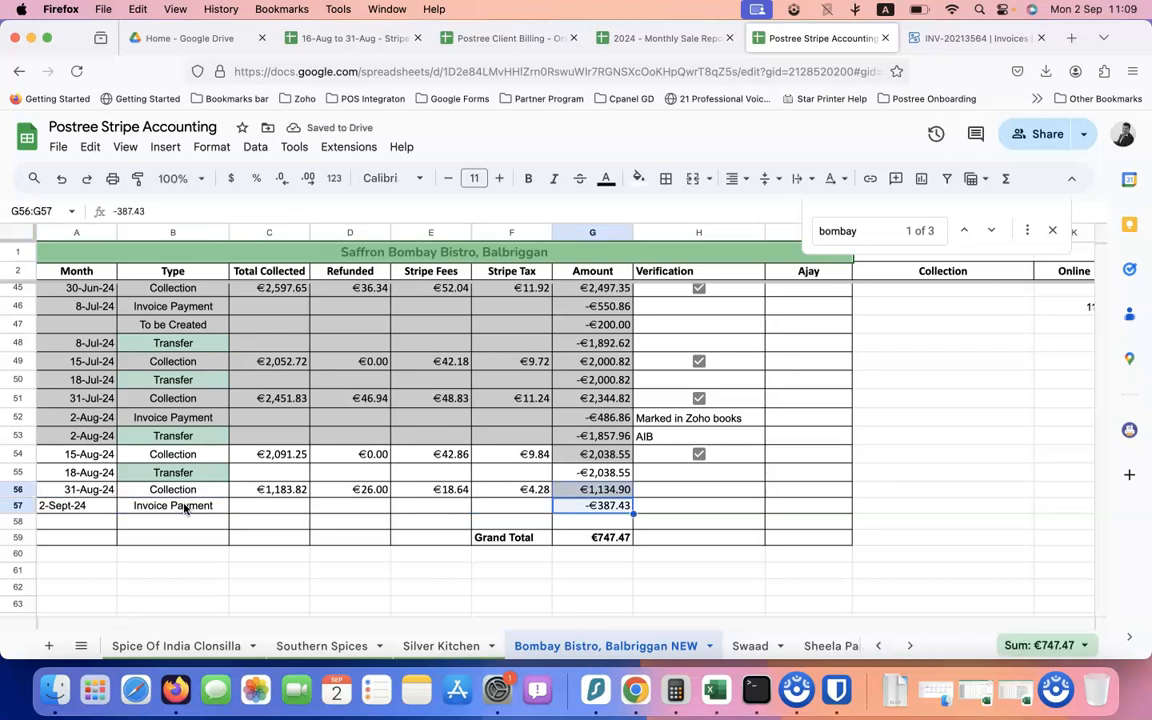
{"action": "key", "text": "Down"}
{"action": "key", "text": "Down"}
{"action": "key", "text": "Up"}
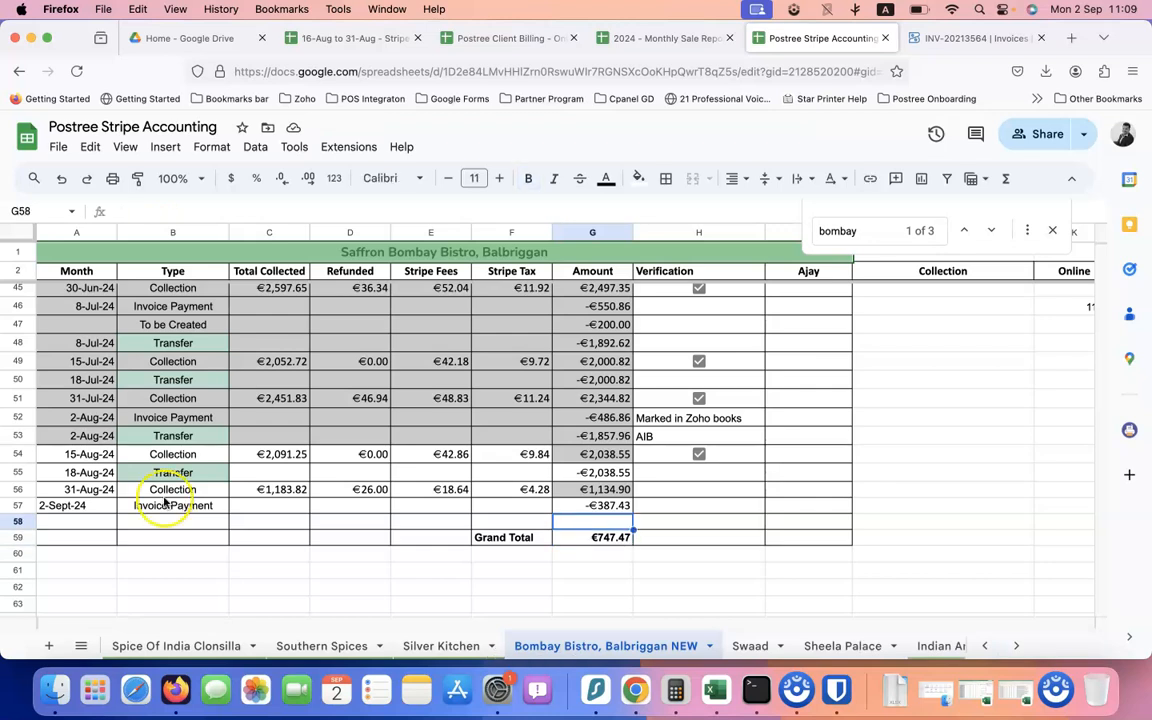
Insert two blank rows above row 58, before the Grand Total
{"action": "right_click", "coordinate": [17, 521]}
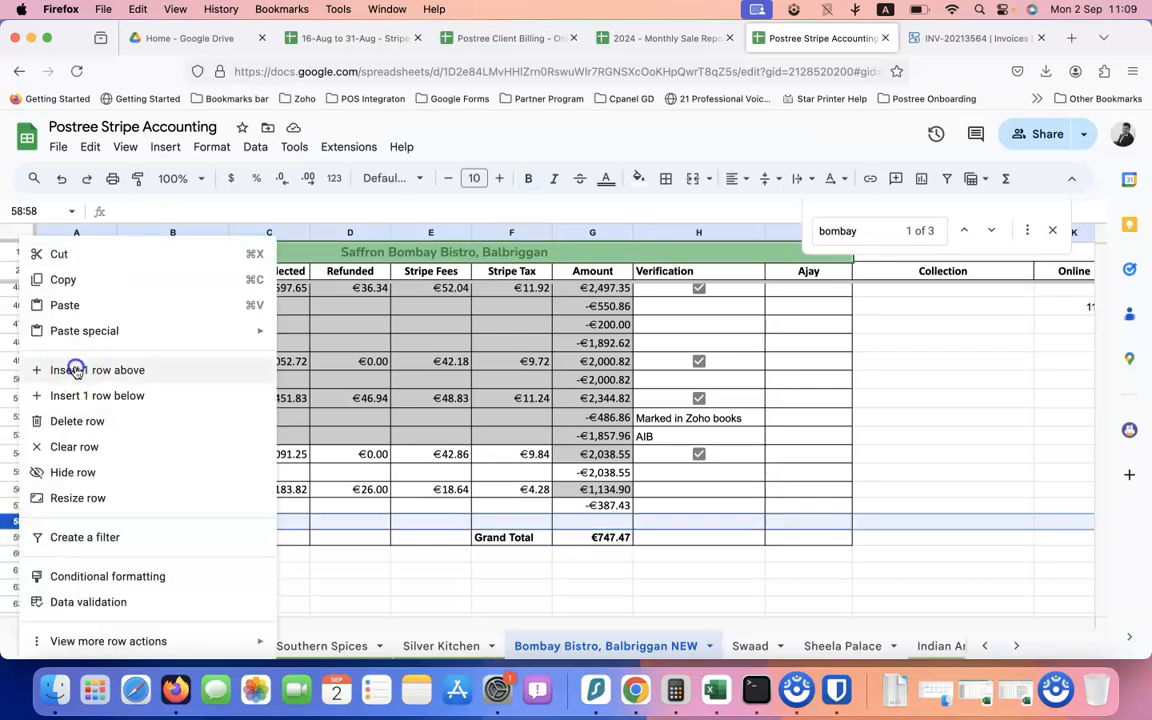
{"action": "left_click", "coordinate": [75, 370]}
{"action": "right_click", "coordinate": [20, 521]}
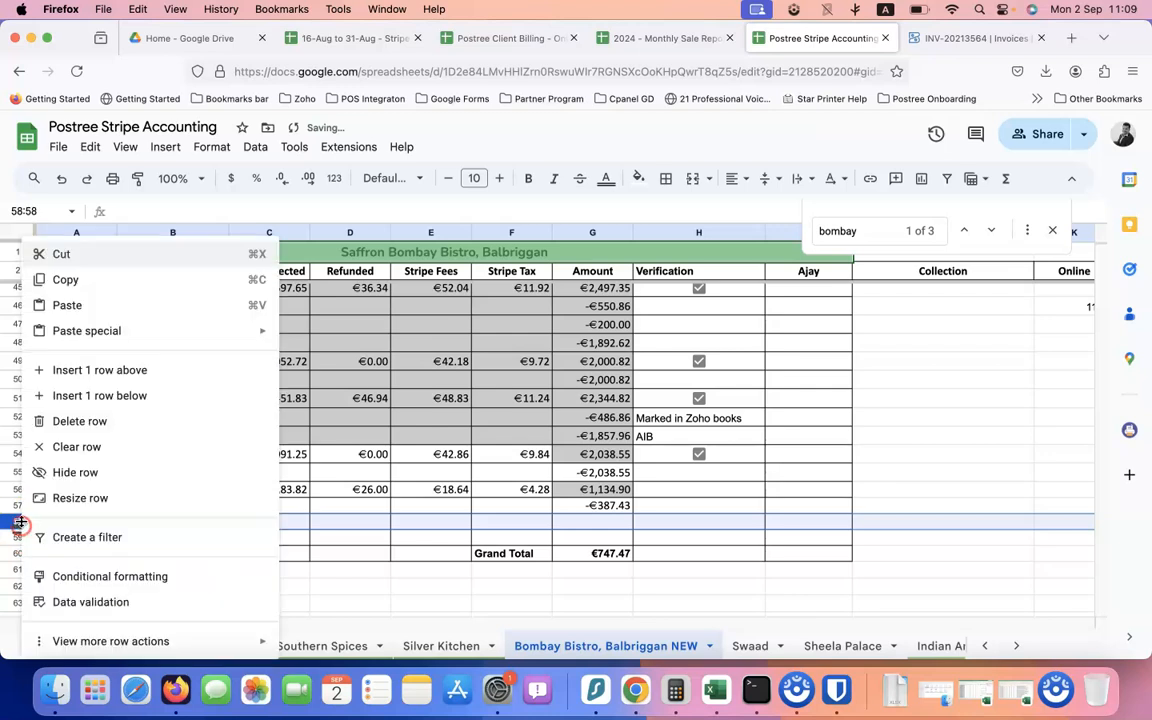
{"action": "left_click", "coordinate": [66, 369]}
{"action": "left_click", "coordinate": [594, 491]}
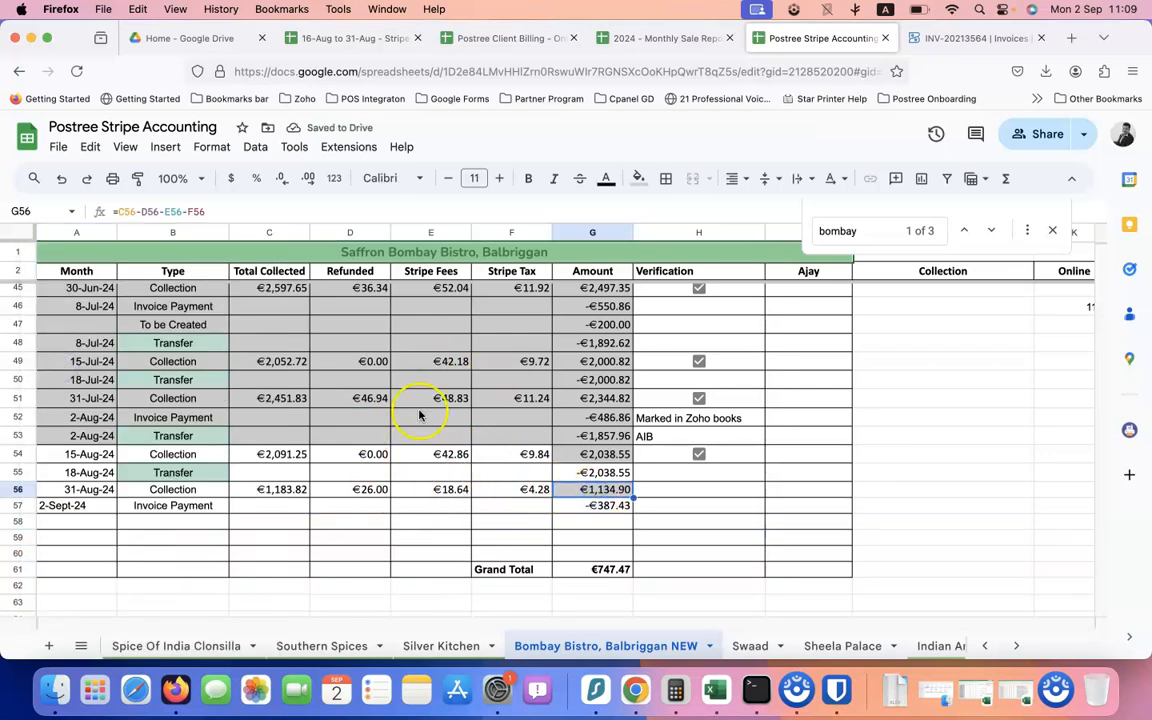
Right-align the 2-Sept-24 date in A57 and verify the Grand Total sum
{"action": "left_click", "coordinate": [620, 506]}
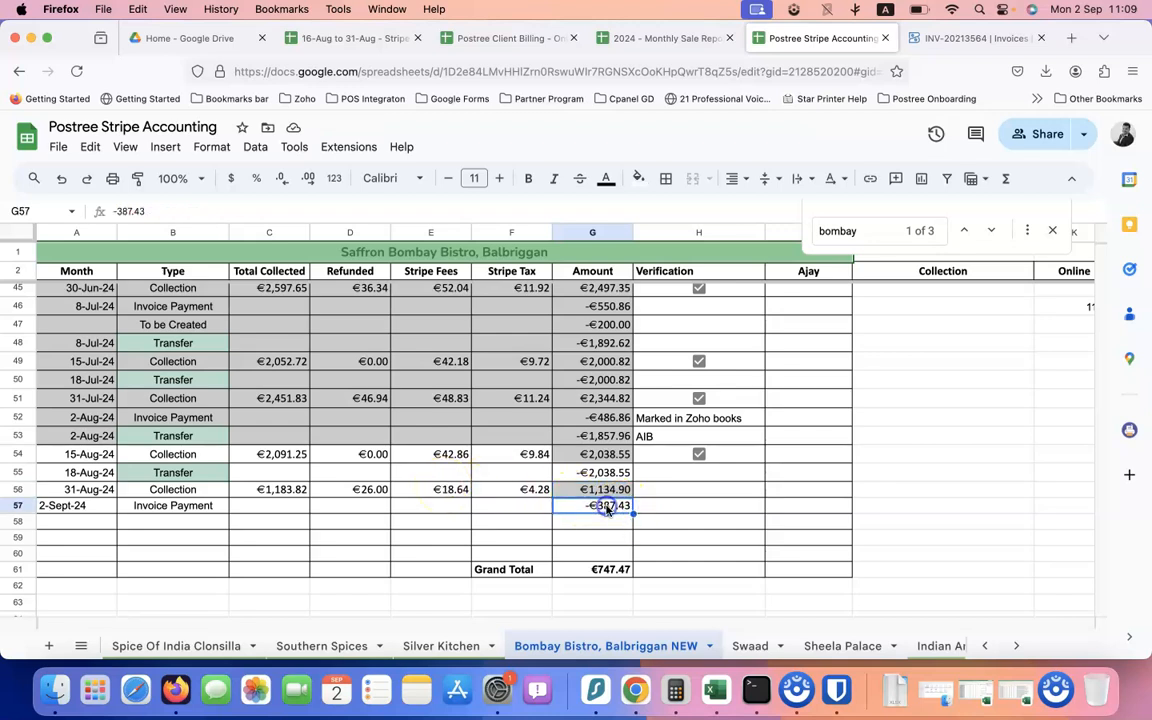
{"action": "left_click", "coordinate": [82, 506]}
{"action": "left_click", "coordinate": [731, 178]}
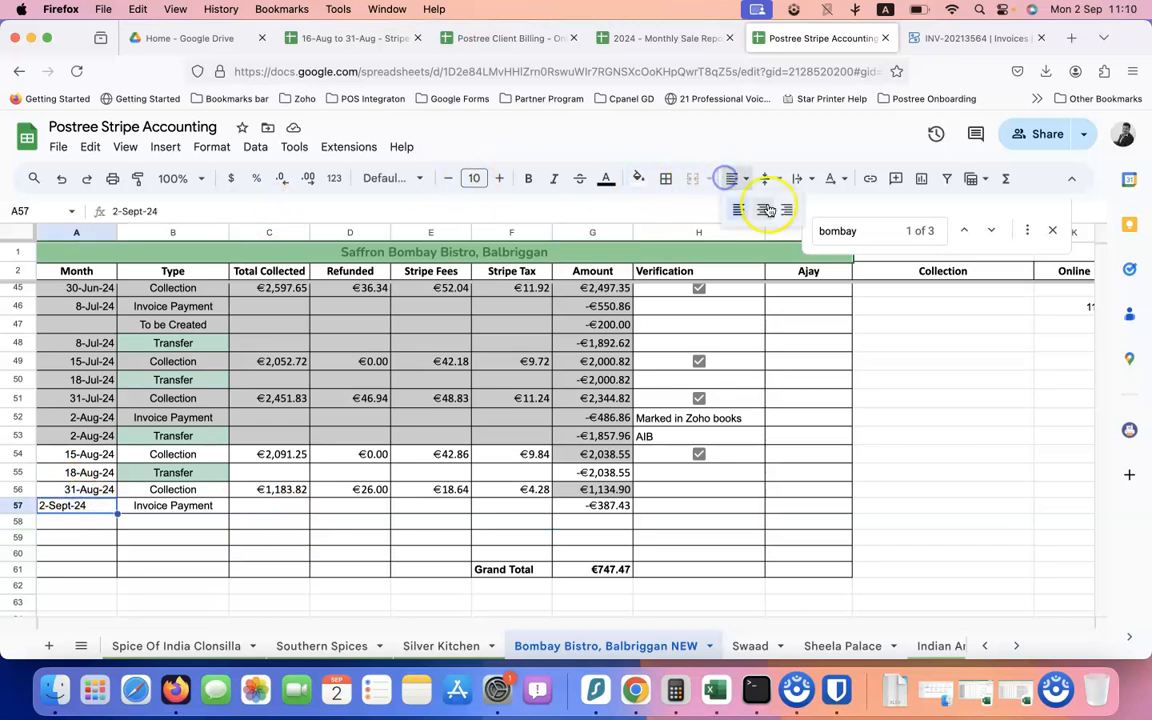
{"action": "left_click", "coordinate": [790, 211]}
{"action": "left_click", "coordinate": [603, 521]}
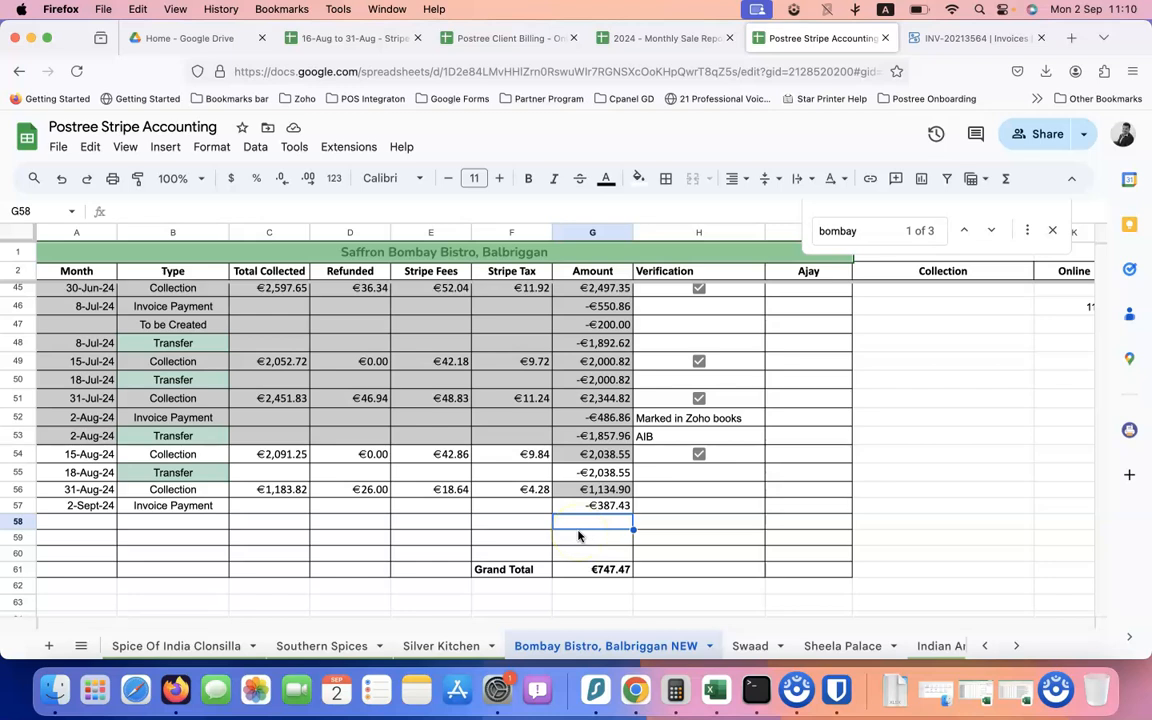
{"action": "left_click", "coordinate": [596, 569]}
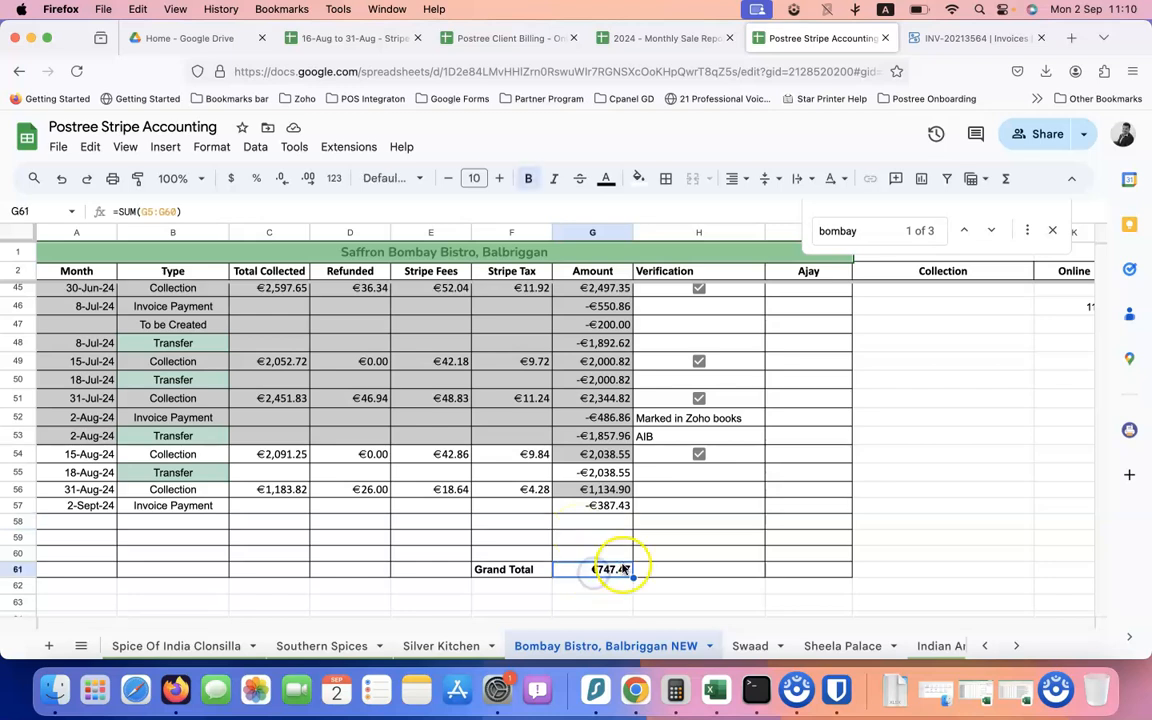
Enter a 2-Sept-24 Transfer row of -€747.47 in row 58
{"action": "left_click", "coordinate": [190, 523]}
{"action": "type", "text": "T"}
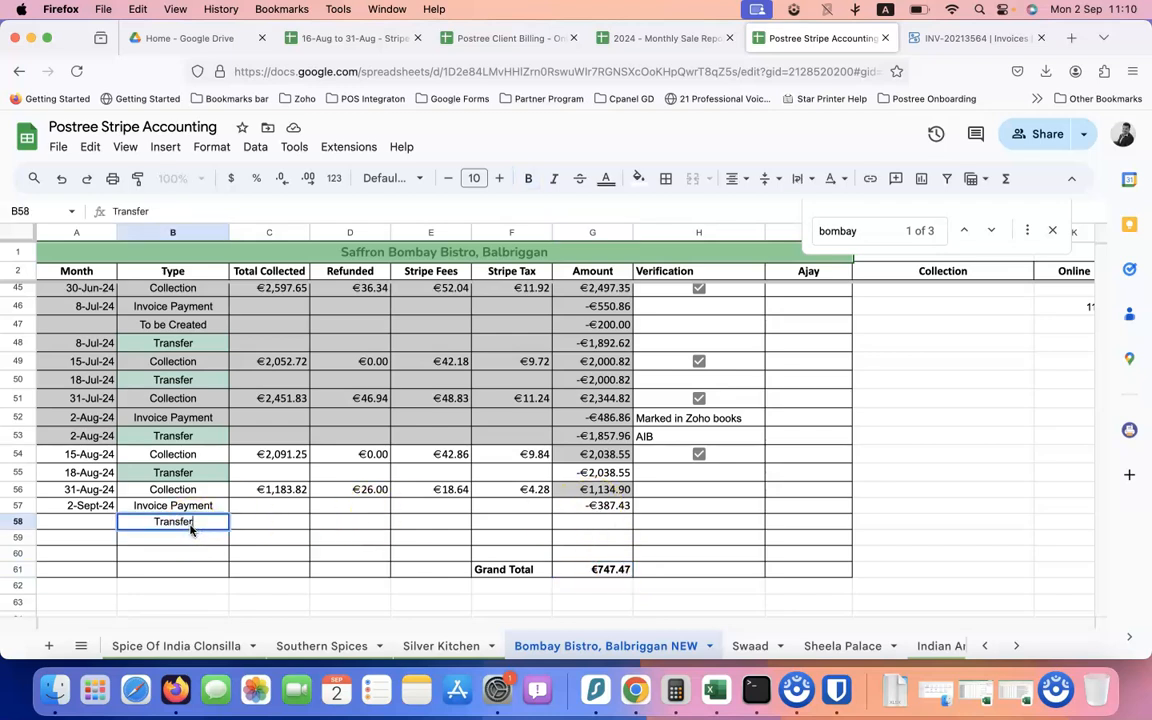
{"action": "type", "text": "ransfer"}
{"action": "key", "text": "shift+Tab"}
{"action": "type", "text": "2-"}
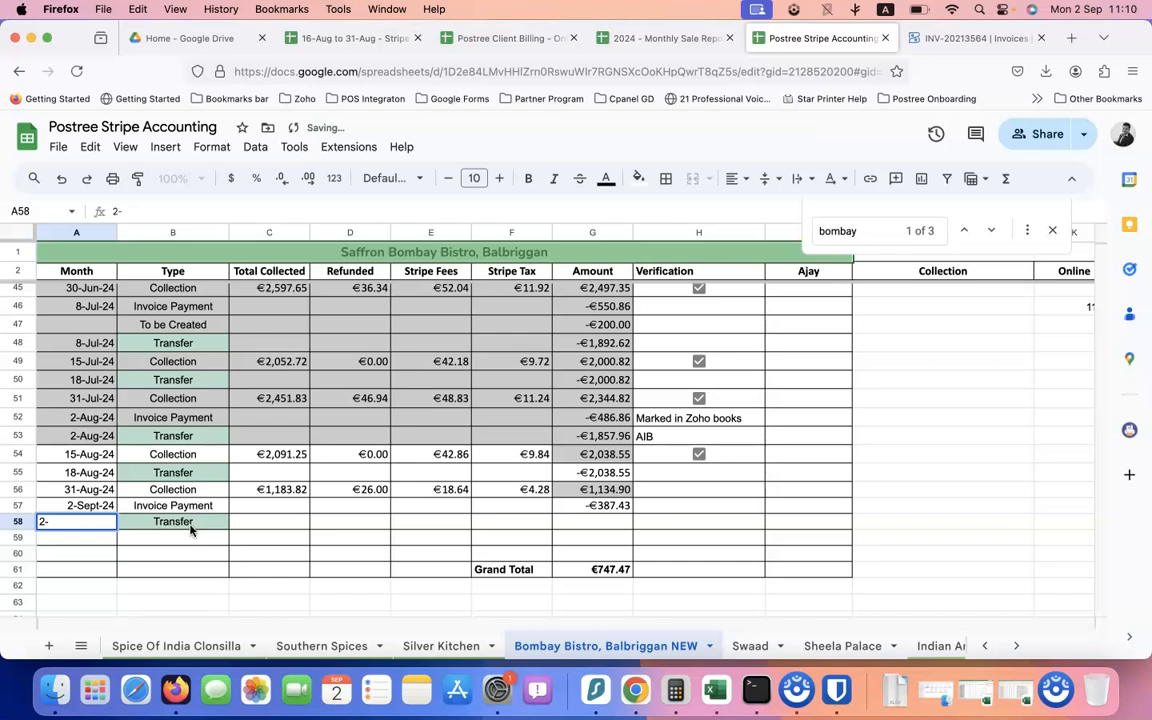
{"action": "type", "text": "Sept-24"}
{"action": "key", "text": "Tab"}
{"action": "key", "text": "Tab"}
{"action": "key", "text": "Tab"}
{"action": "key", "text": "Tab"}
{"action": "key", "text": "Tab"}
{"action": "key", "text": "Tab"}
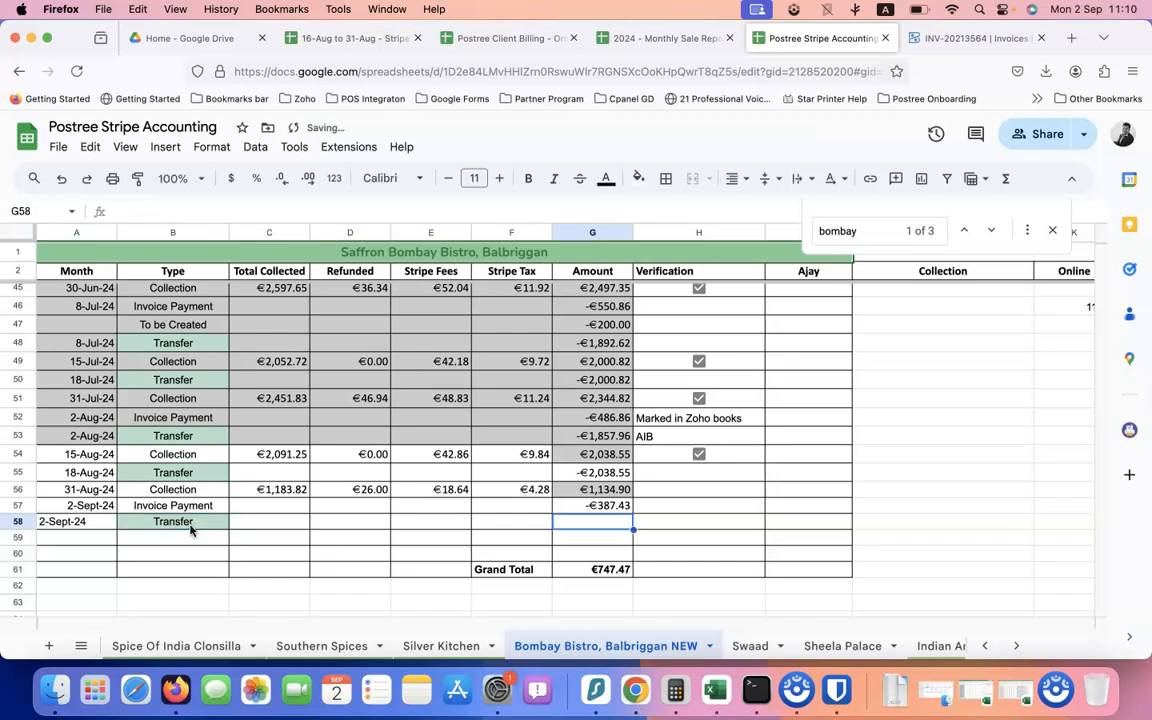
{"action": "type", "text": "-€"}
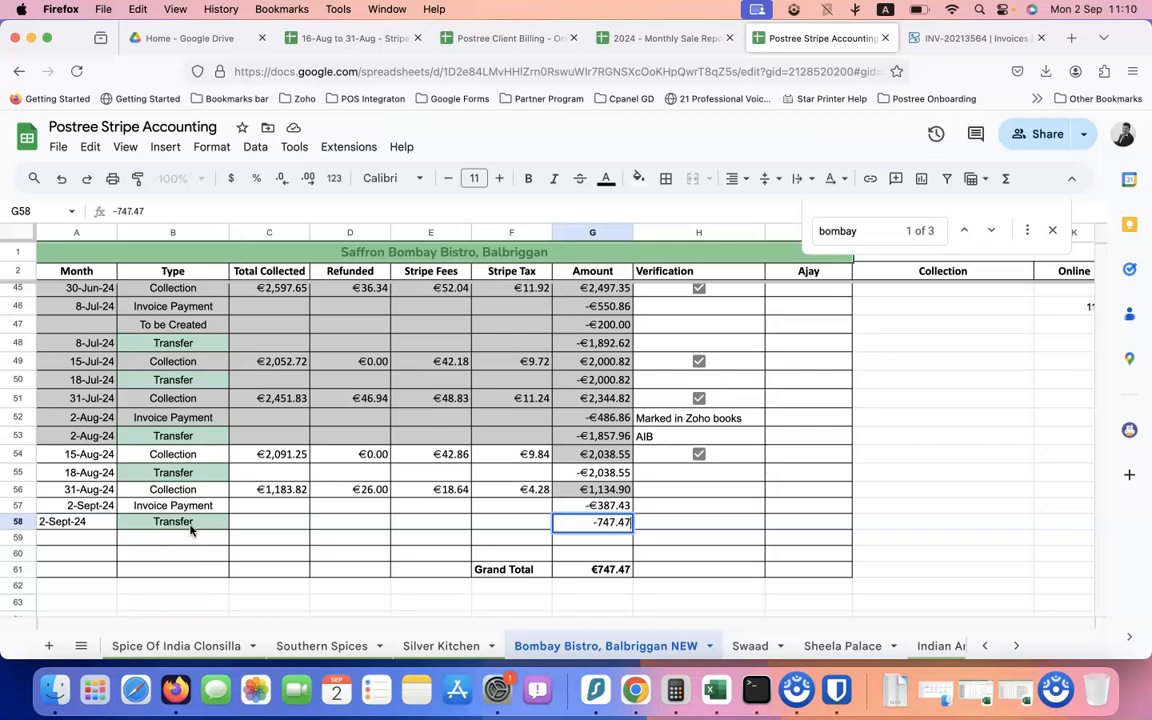
{"action": "type", "text": "747.47"}
{"action": "key", "text": "Tab"}
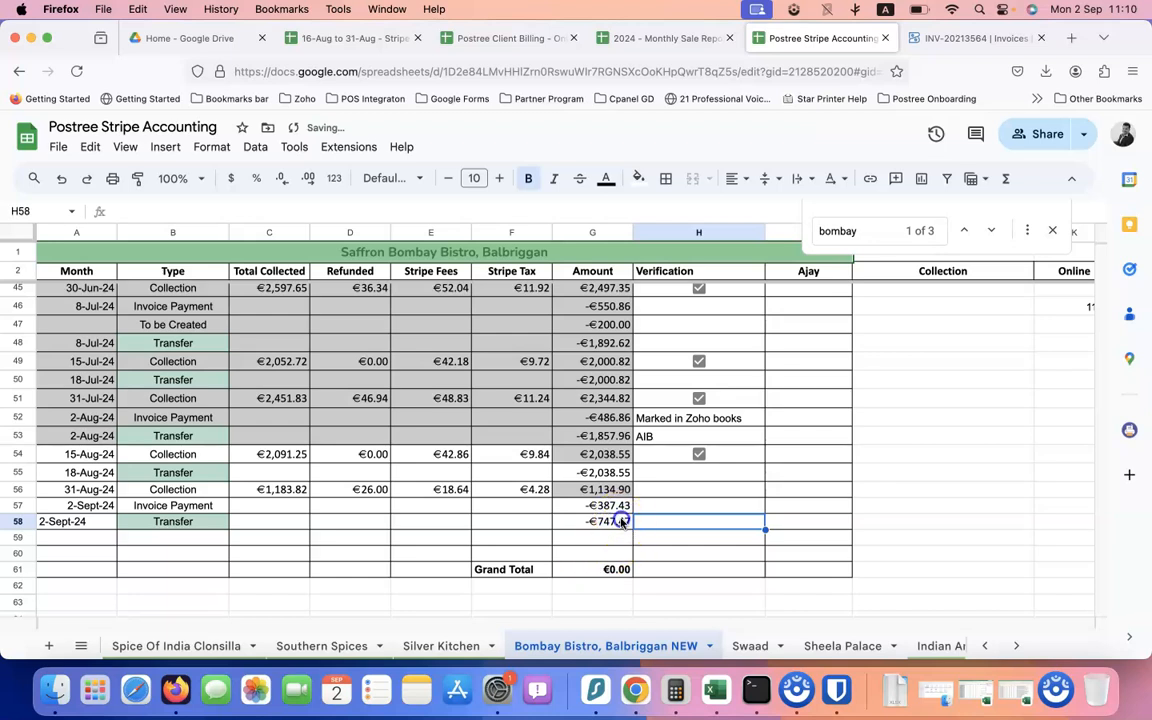
Right-align the 2-Sept-24 date, mark the transfer verified as AIB, and recheck the amounts
{"action": "left_click", "coordinate": [75, 521]}
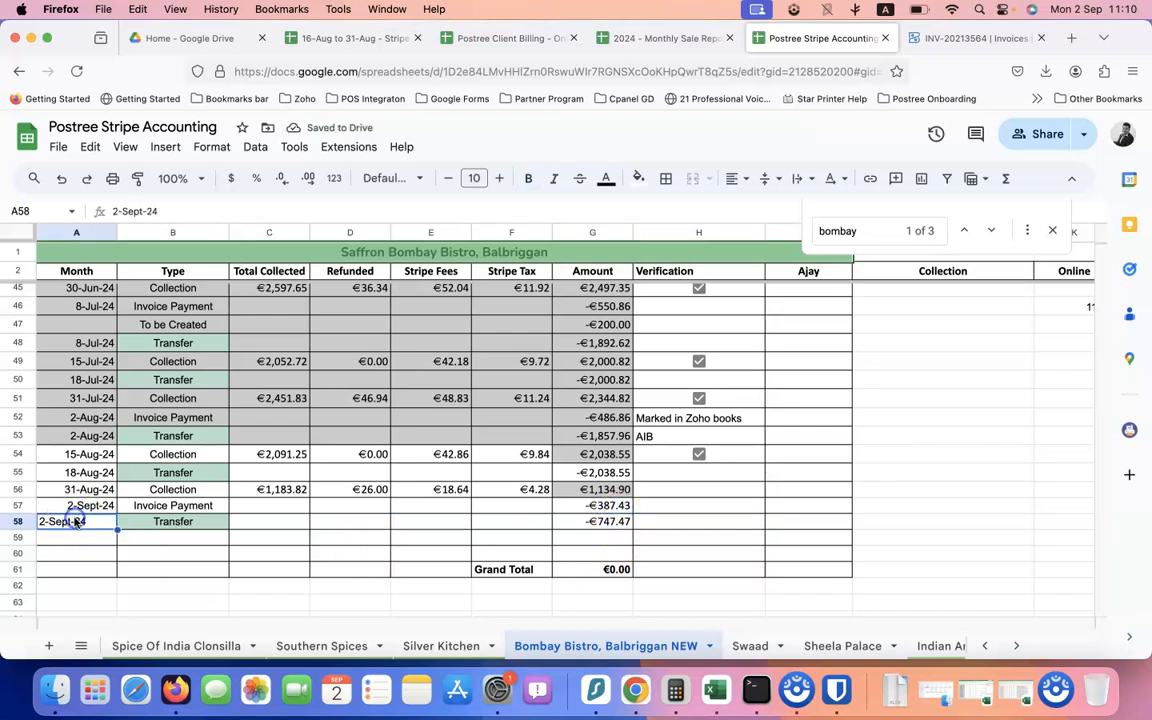
{"action": "left_click", "coordinate": [740, 180]}
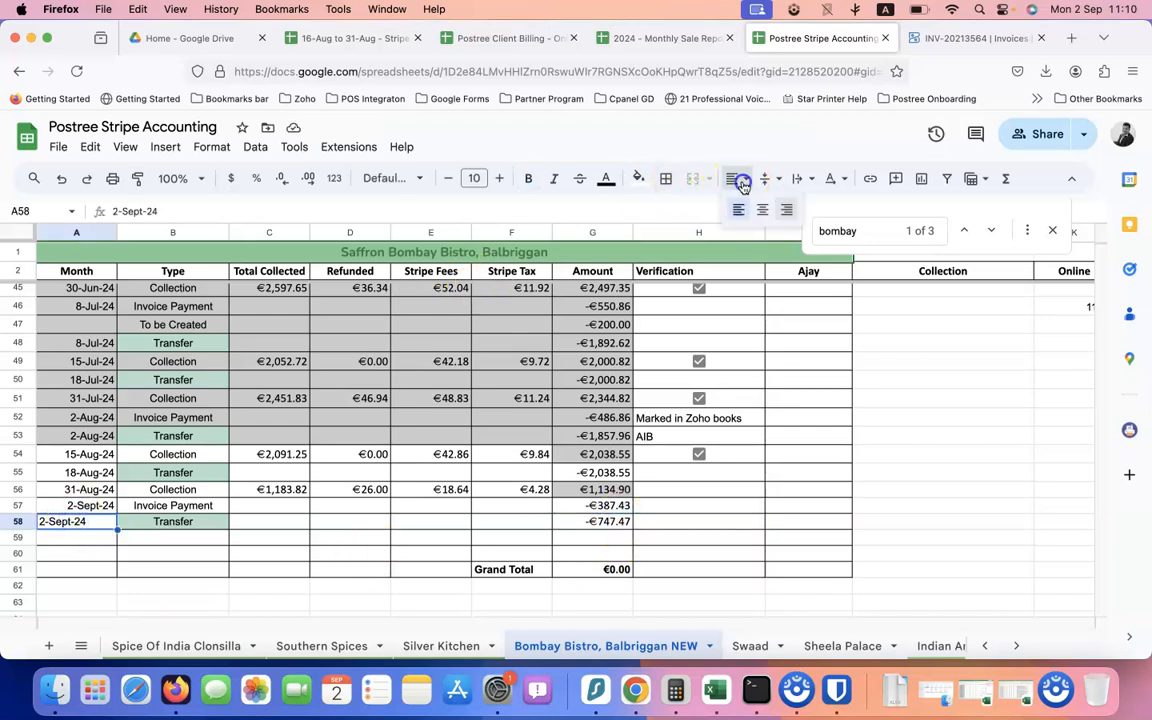
{"action": "left_click", "coordinate": [786, 210]}
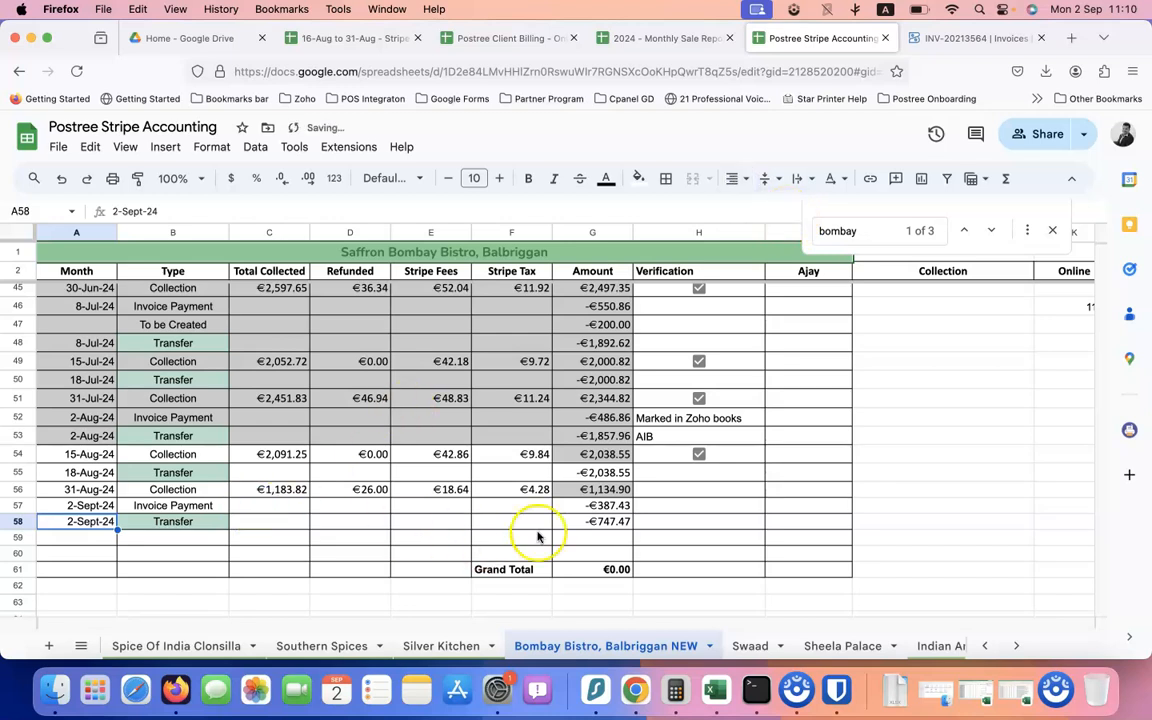
{"action": "left_click", "coordinate": [615, 522]}
{"action": "left_click", "coordinate": [657, 524]}
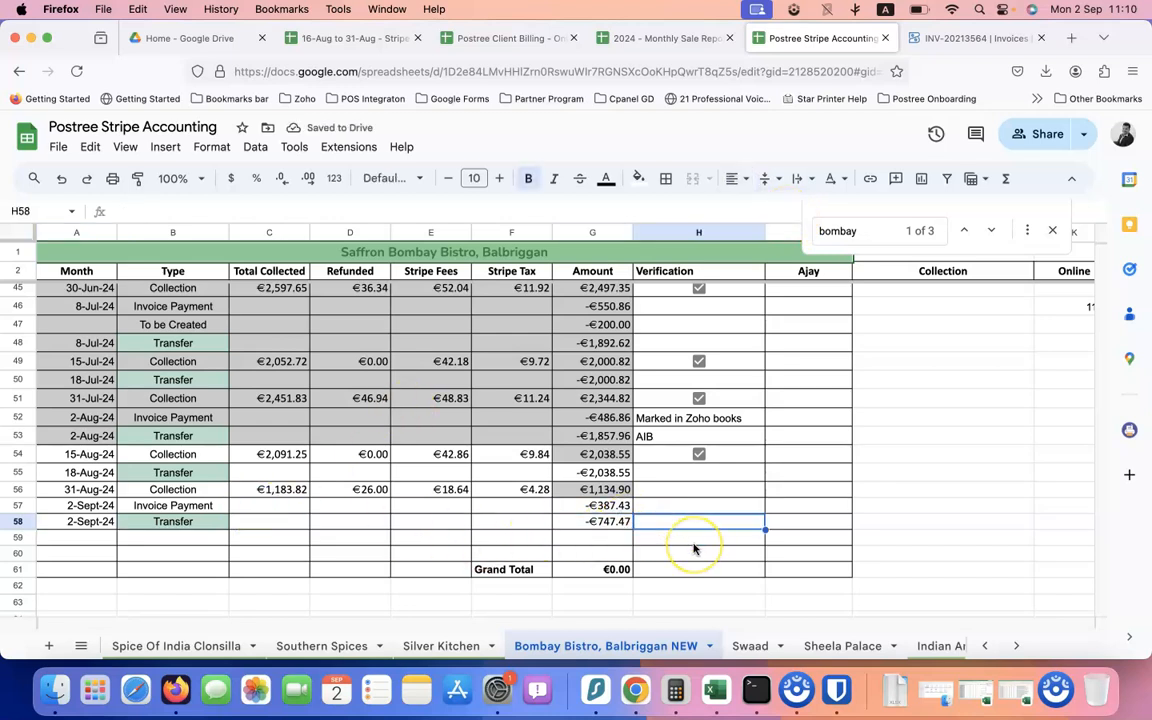
{"action": "type", "text": "AIB"}
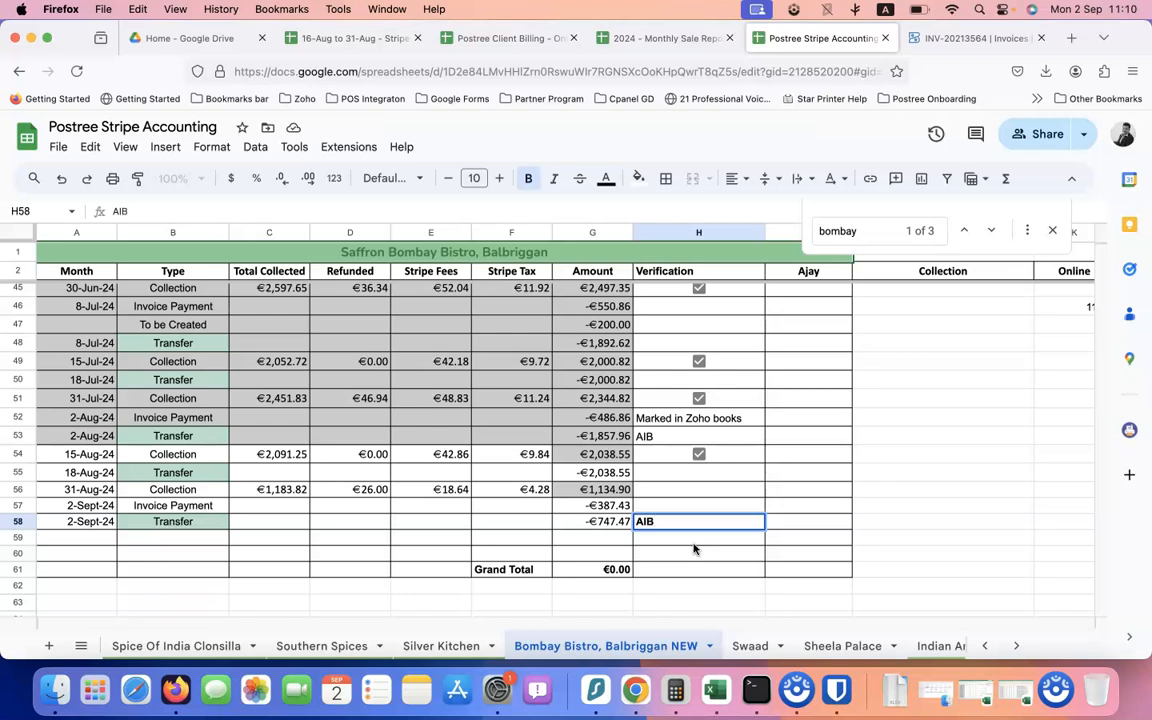
{"action": "left_click", "coordinate": [609, 520]}
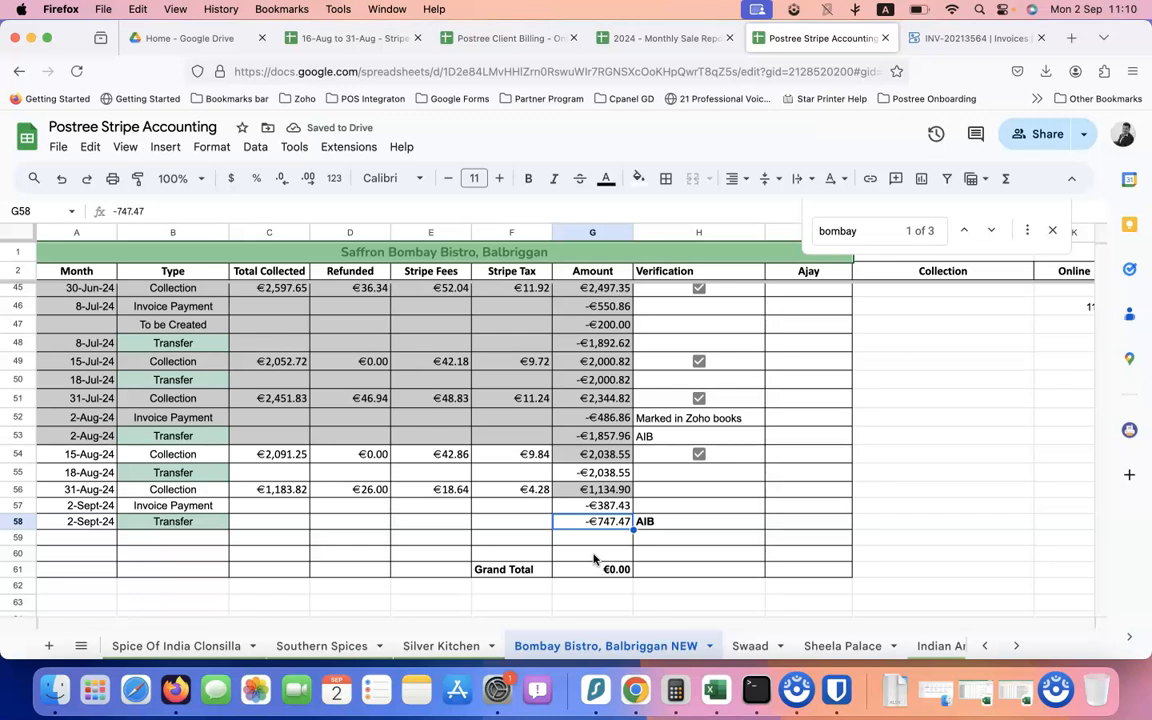
{"action": "left_click", "coordinate": [612, 532]}
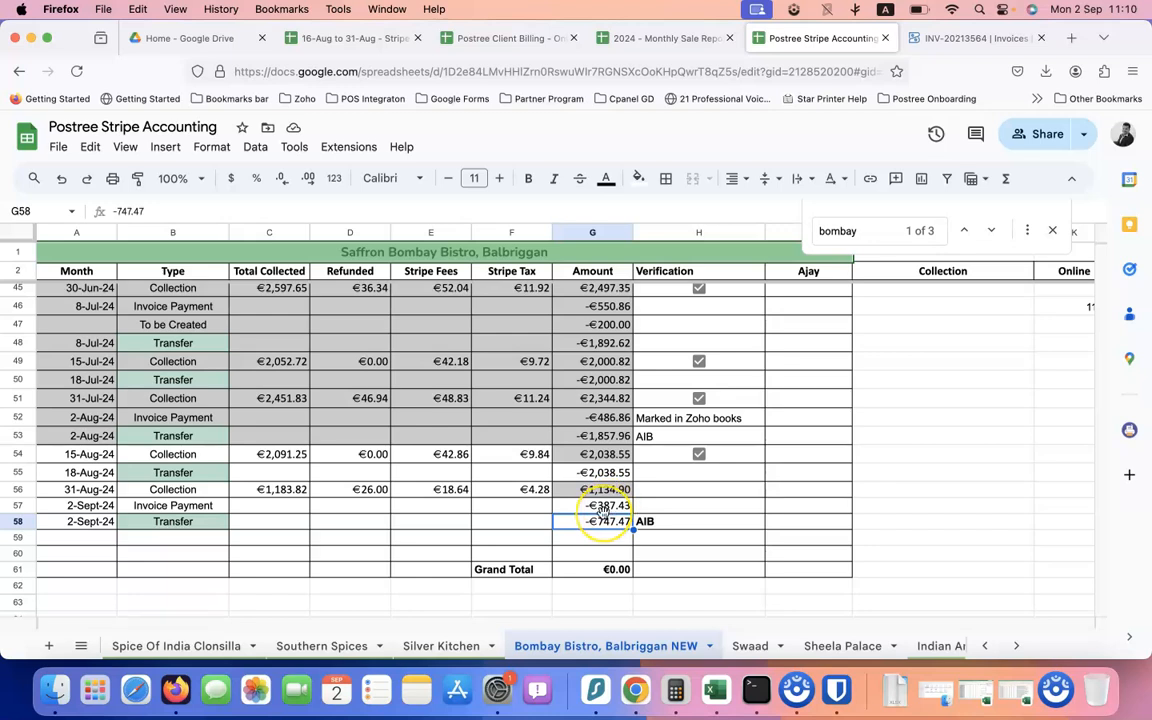
{"action": "left_click", "coordinate": [603, 507]}
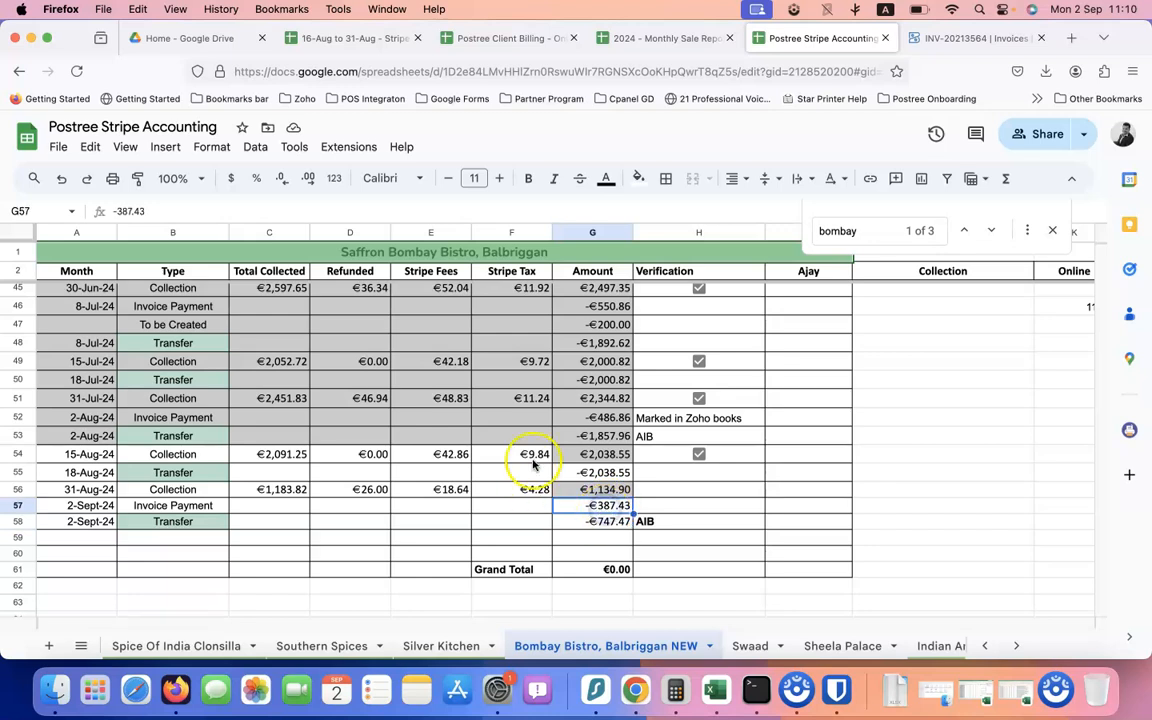
Go to invoice INV-20213564 and start the Send Invoice email to Saffron Bombay Bistro
{"action": "left_click", "coordinate": [955, 38]}
{"action": "scroll", "coordinate": [540, 420], "scroll_direction": "down", "scroll_amount": 10}
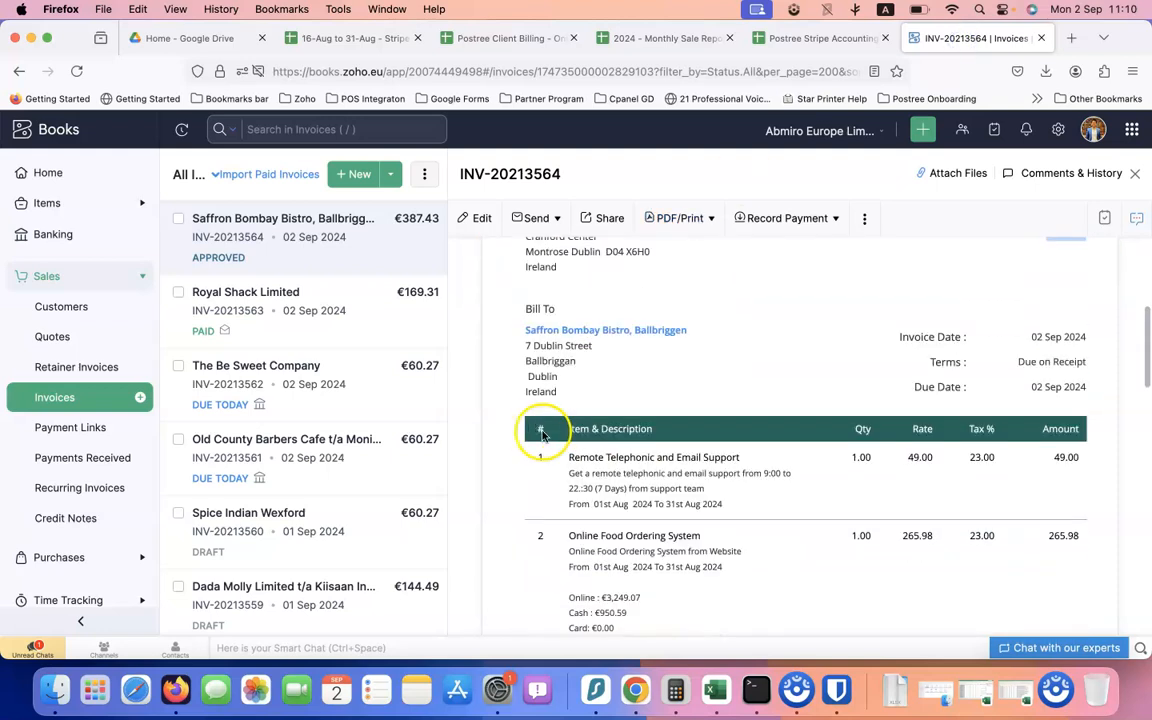
{"action": "scroll", "coordinate": [723, 477], "scroll_direction": "down", "scroll_amount": 3}
{"action": "scroll", "coordinate": [720, 476], "scroll_direction": "up", "scroll_amount": 10}
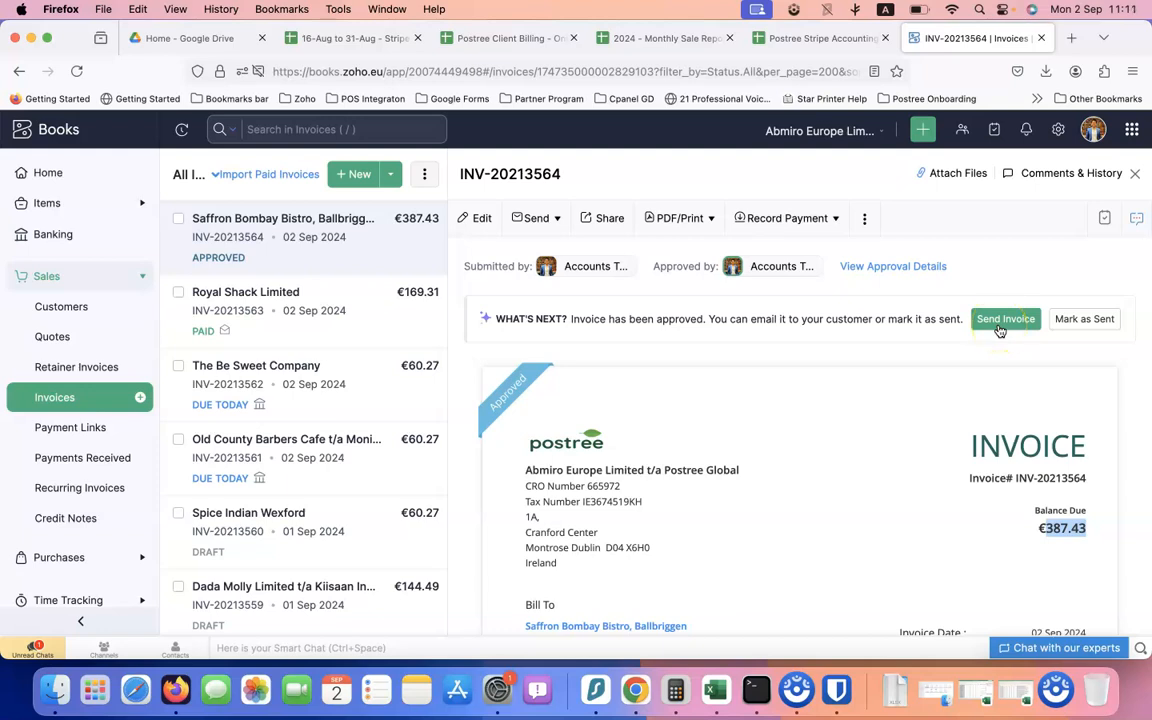
{"action": "left_click", "coordinate": [999, 322]}
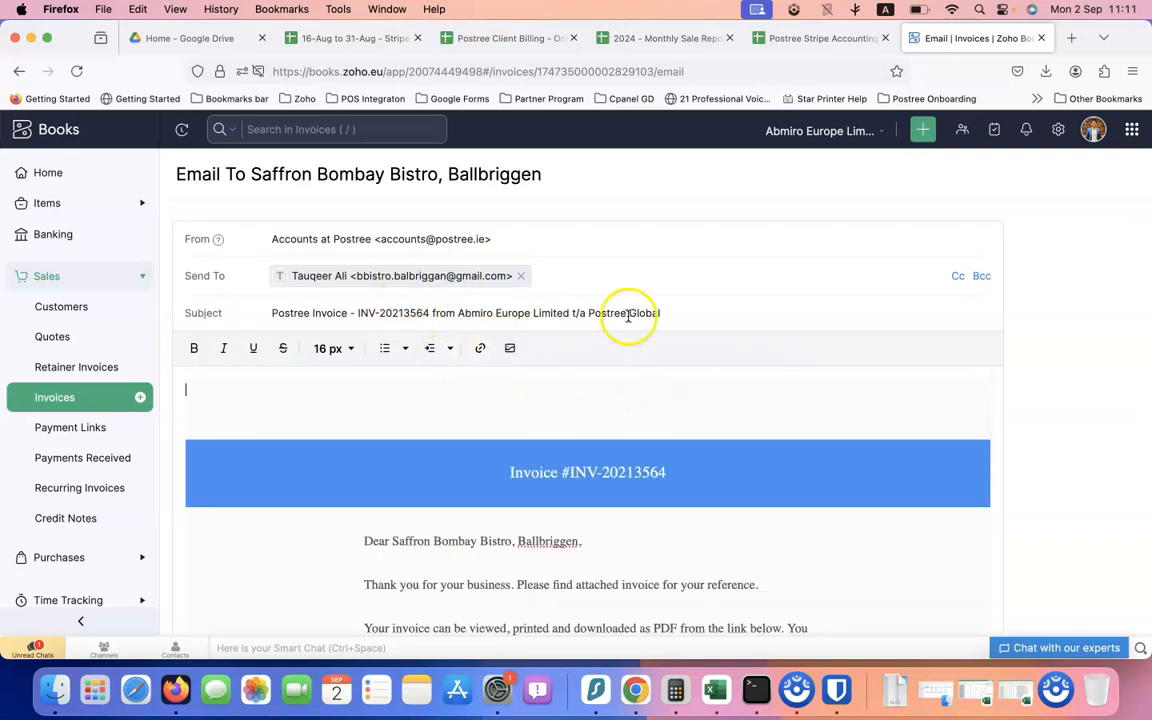
Send the prefilled invoice email for INV-20213564 to Saffron Bombay Bistro
{"action": "scroll", "coordinate": [650, 390], "scroll_direction": "down", "scroll_amount": 3}
{"action": "scroll", "coordinate": [638, 416], "scroll_direction": "down", "scroll_amount": 10}
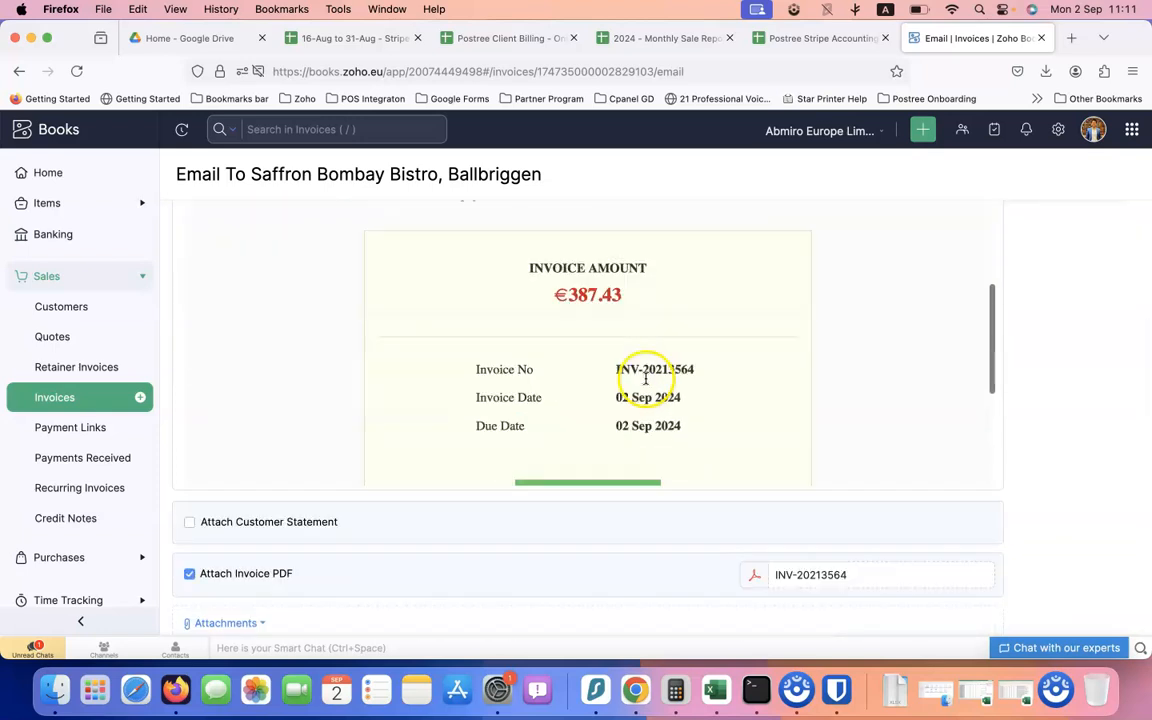
{"action": "scroll", "coordinate": [380, 501], "scroll_direction": "down", "scroll_amount": 2}
{"action": "left_click", "coordinate": [190, 571]}
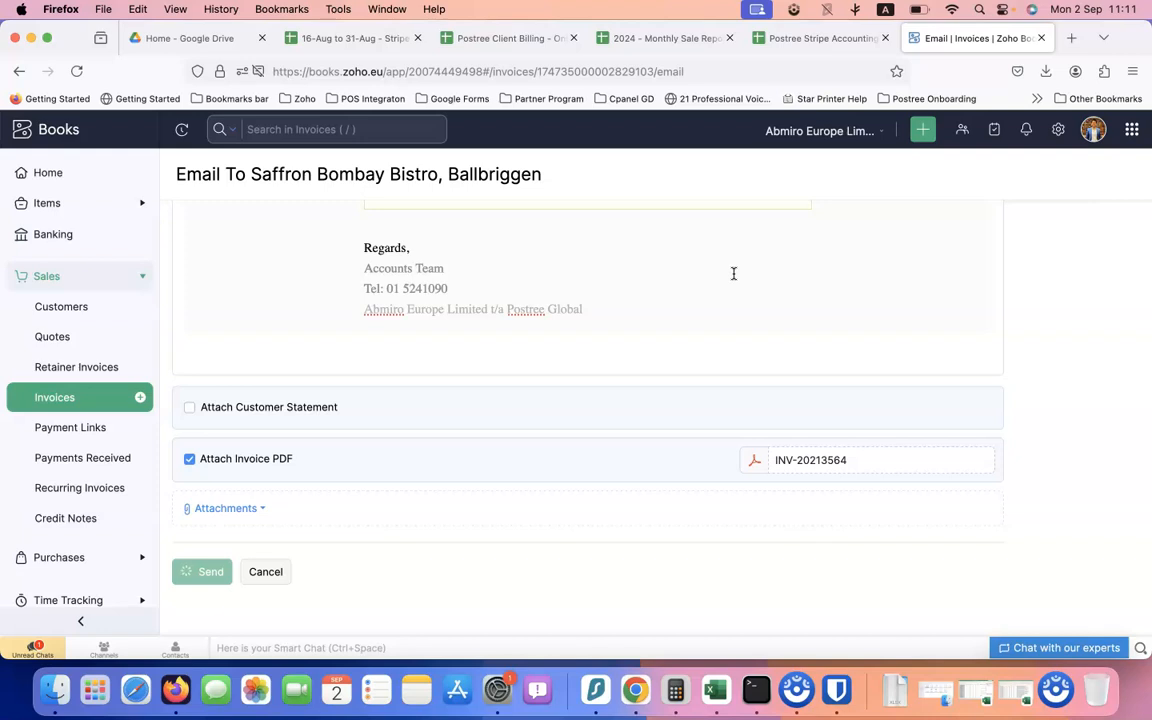
Wait for the invoice to reload as Sent with €387.43 still due
{"action": "scroll", "coordinate": [733, 273], "scroll_direction": "up", "scroll_amount": 10}
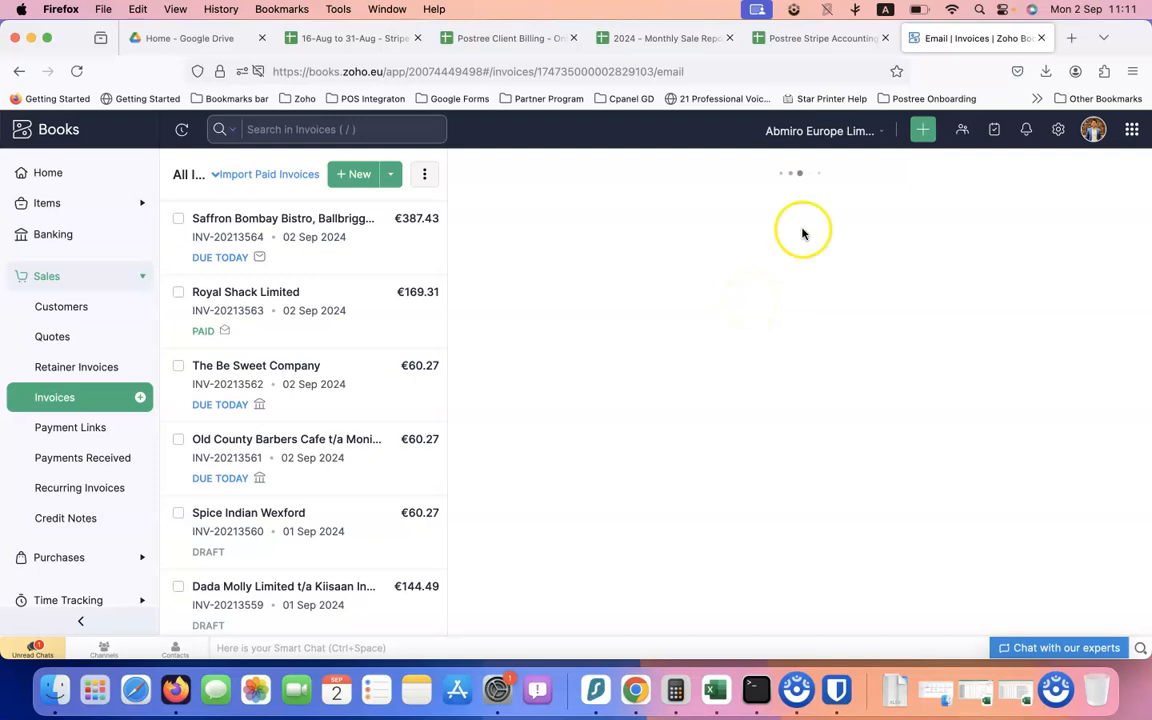
{"action": "left_click", "coordinate": [953, 10]}
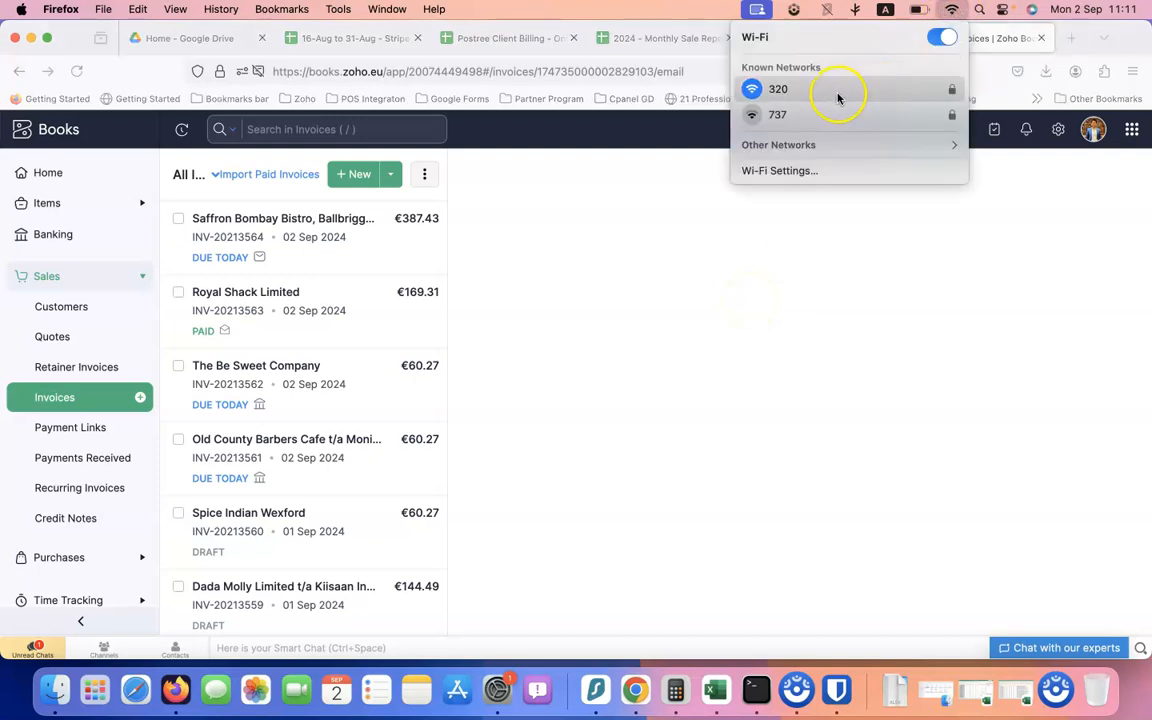
{"action": "left_click", "coordinate": [676, 222]}
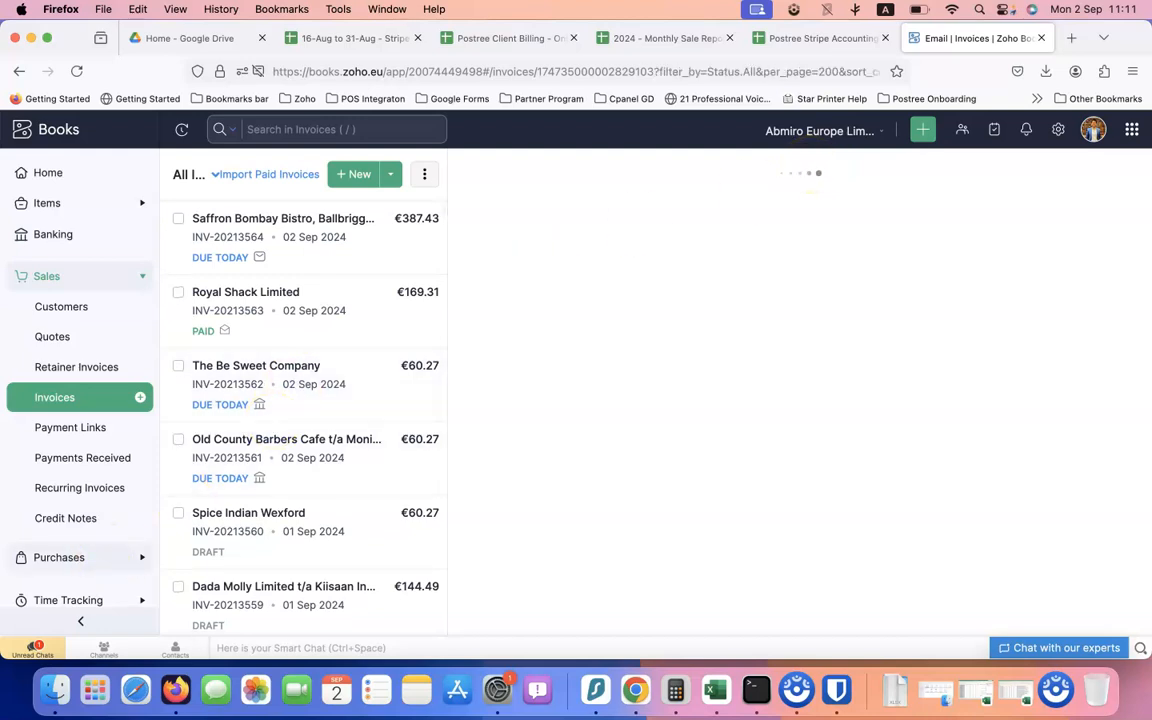
{"action": "scroll", "coordinate": [802, 460], "scroll_direction": "down", "scroll_amount": 5}
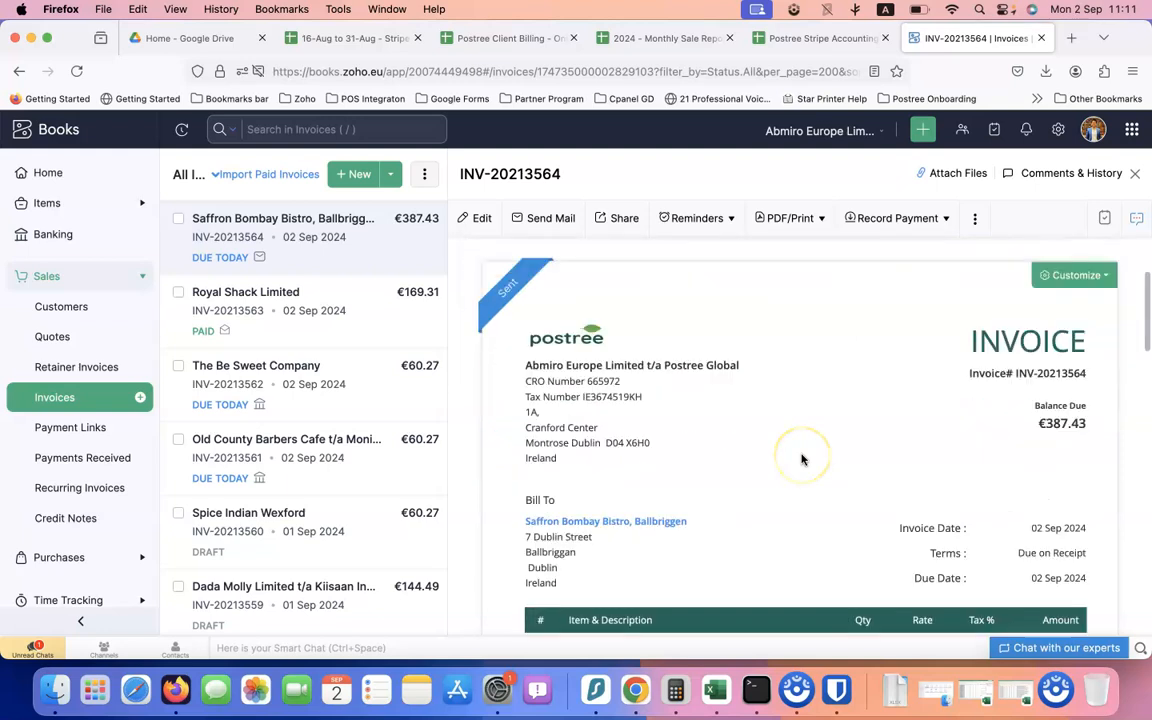
{"action": "scroll", "coordinate": [1003, 240], "scroll_direction": "up", "scroll_amount": 5}
Start recording a payment for INV-20213564 with mode Stripe Customer A/C by POSTREE
{"action": "left_click", "coordinate": [1012, 333]}
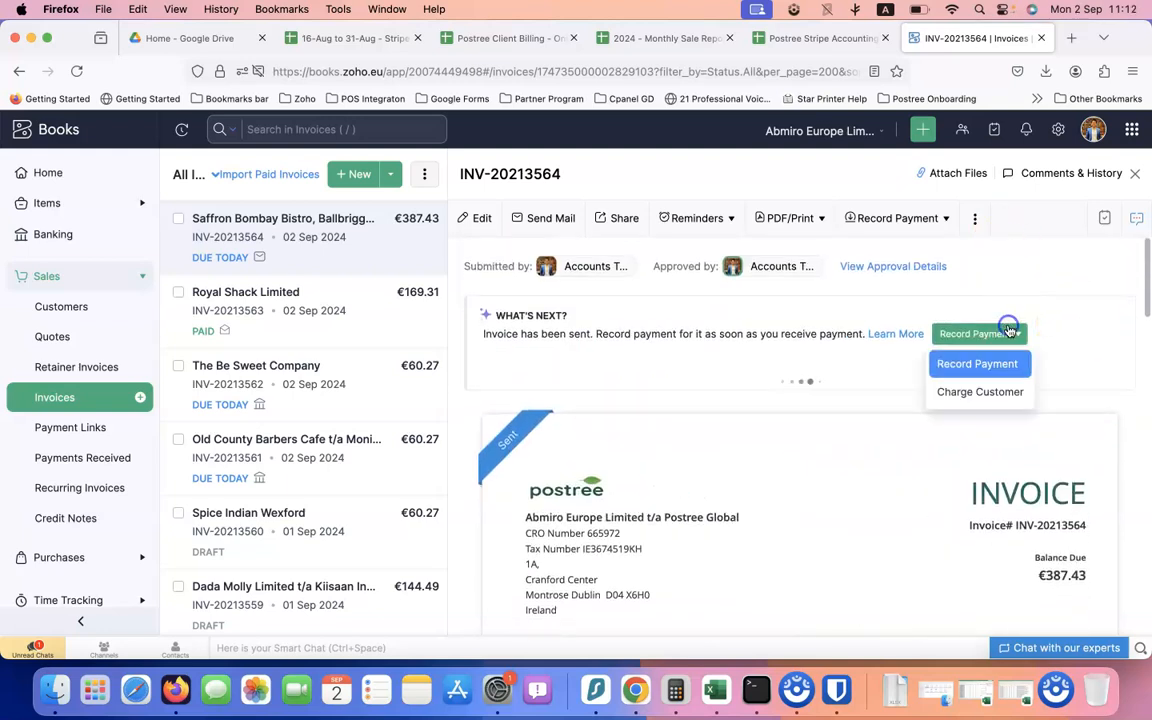
{"action": "left_click", "coordinate": [969, 378]}
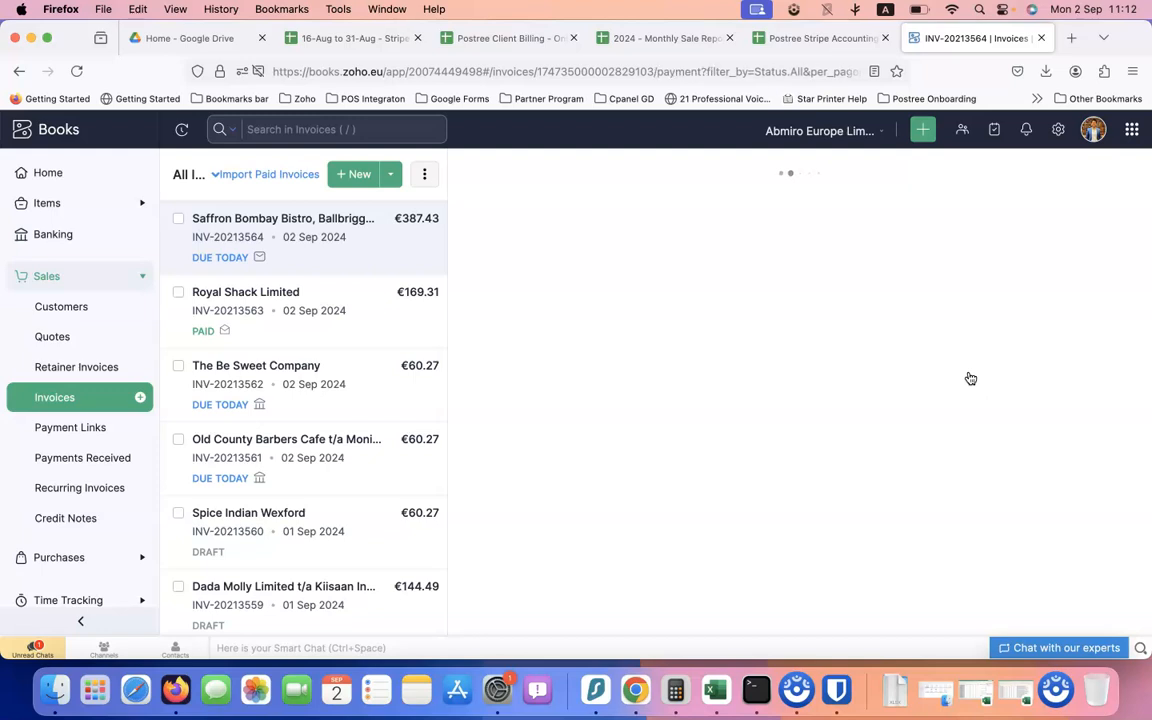
{"action": "scroll", "coordinate": [616, 463], "scroll_direction": "down", "scroll_amount": 3}
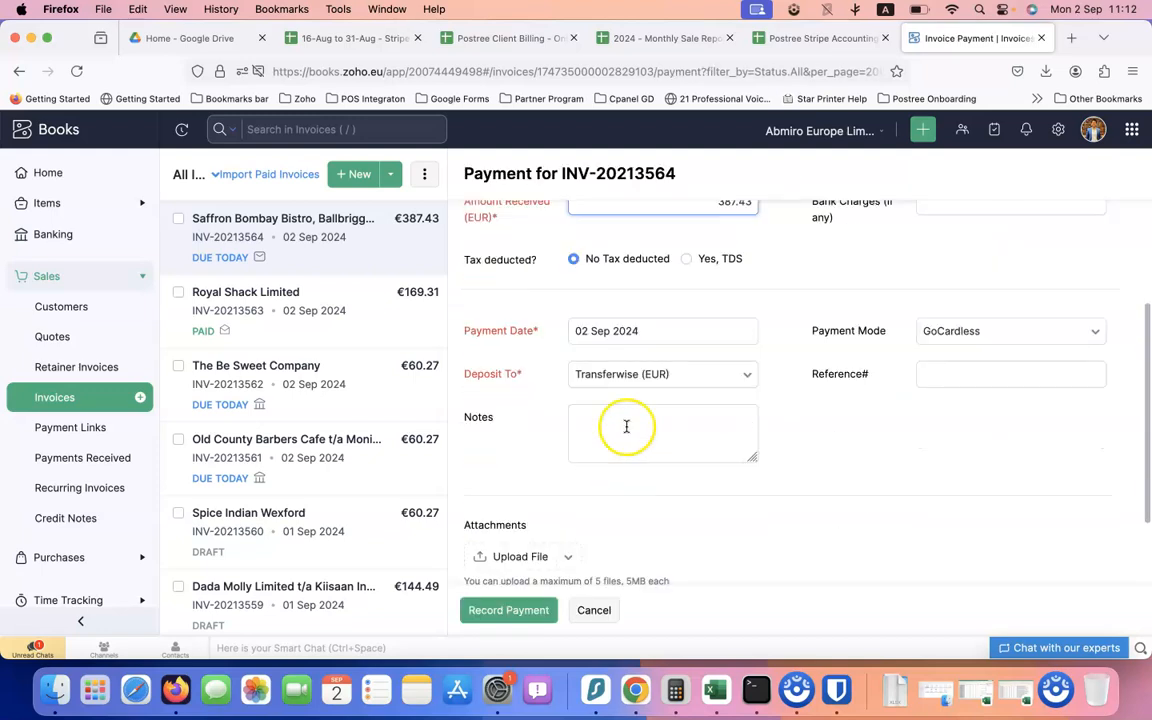
{"action": "left_click", "coordinate": [997, 331]}
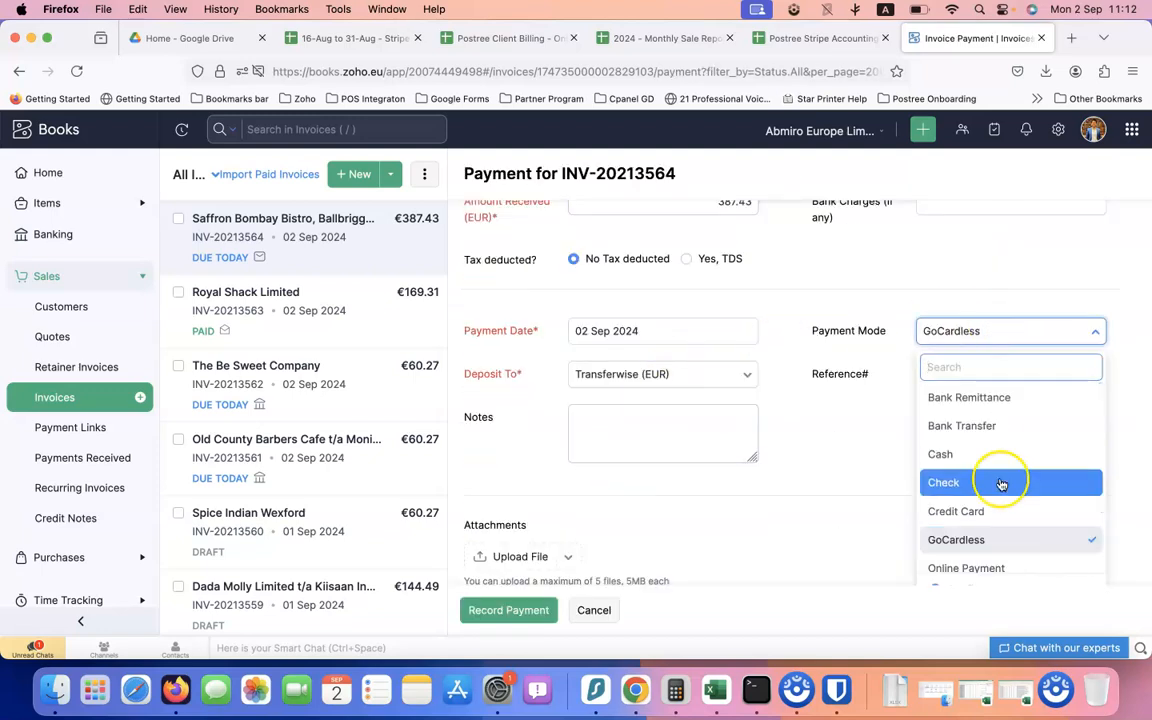
{"action": "scroll", "coordinate": [998, 472], "scroll_direction": "down", "scroll_amount": 2}
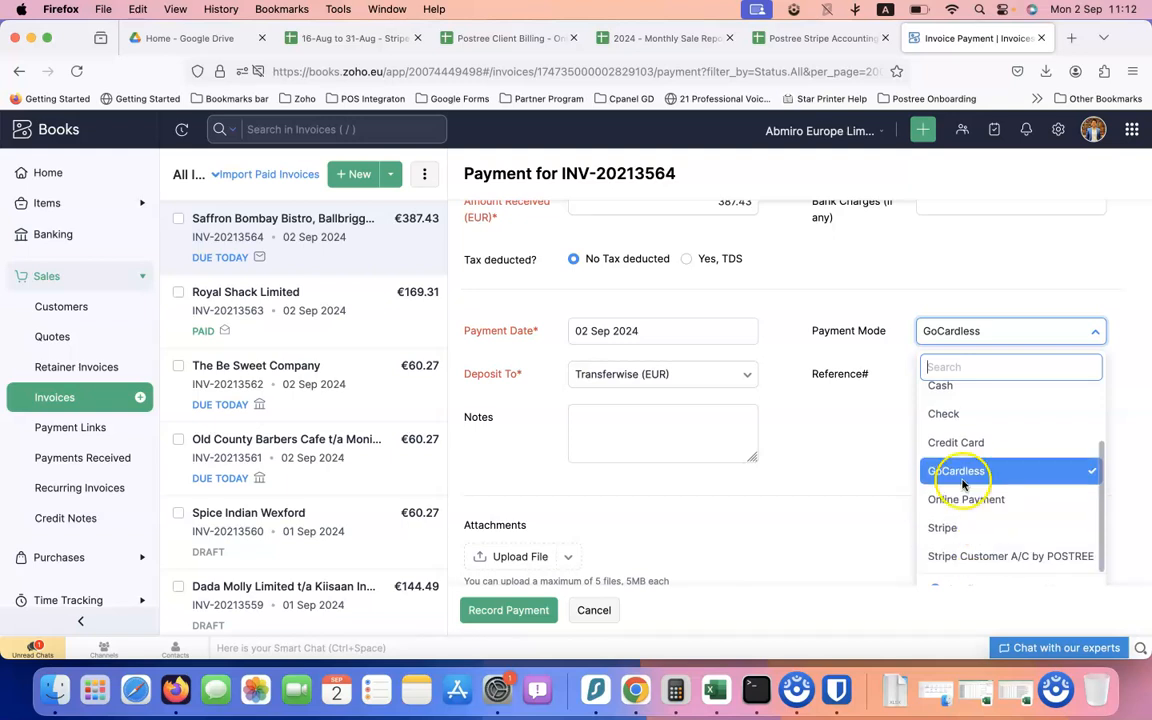
{"action": "scroll", "coordinate": [965, 480], "scroll_direction": "up", "scroll_amount": 2}
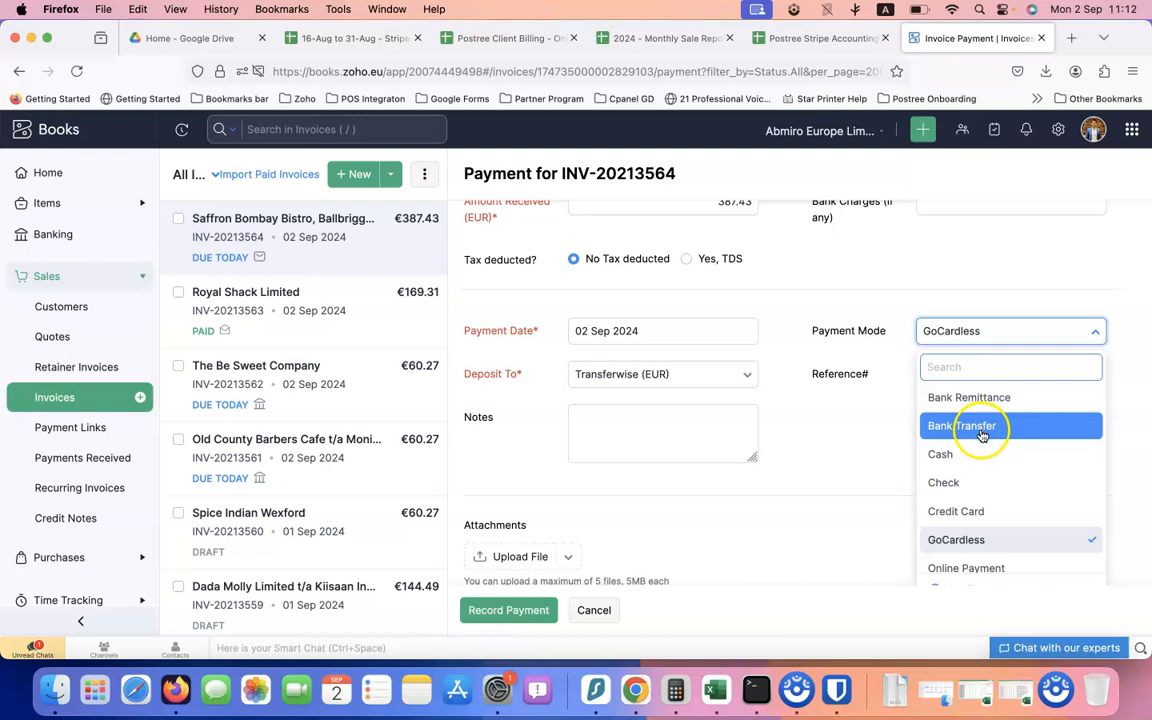
{"action": "scroll", "coordinate": [965, 470], "scroll_direction": "down", "scroll_amount": 1}
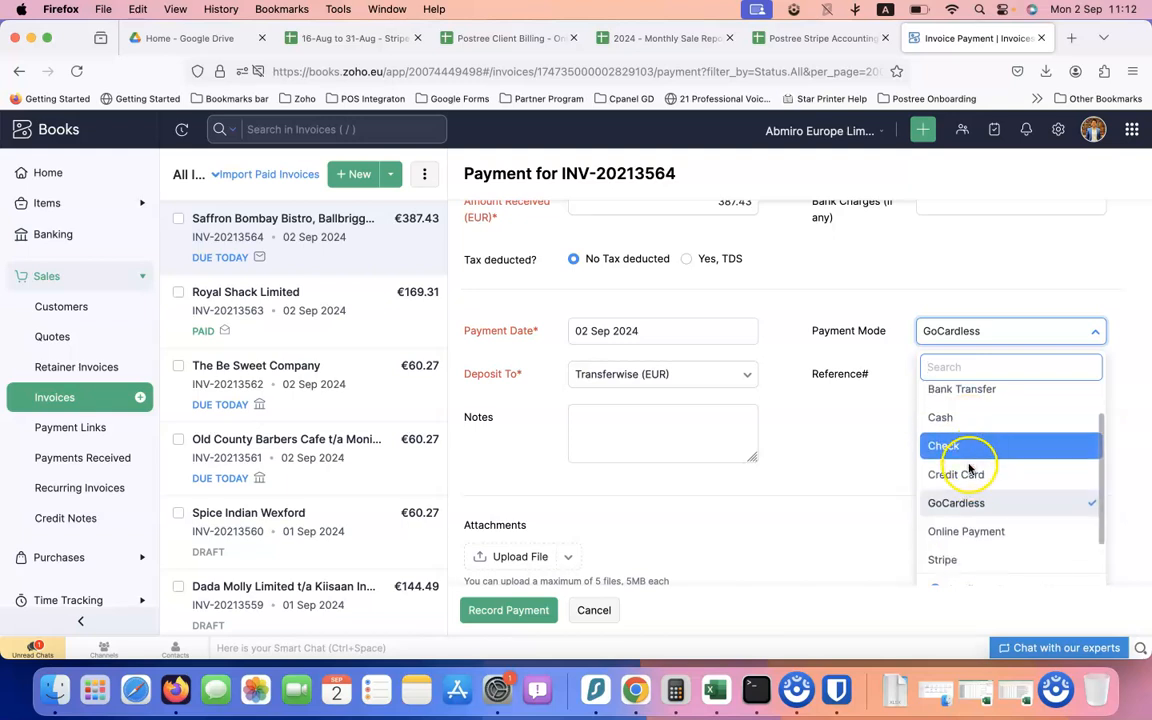
{"action": "scroll", "coordinate": [965, 485], "scroll_direction": "down", "scroll_amount": 1}
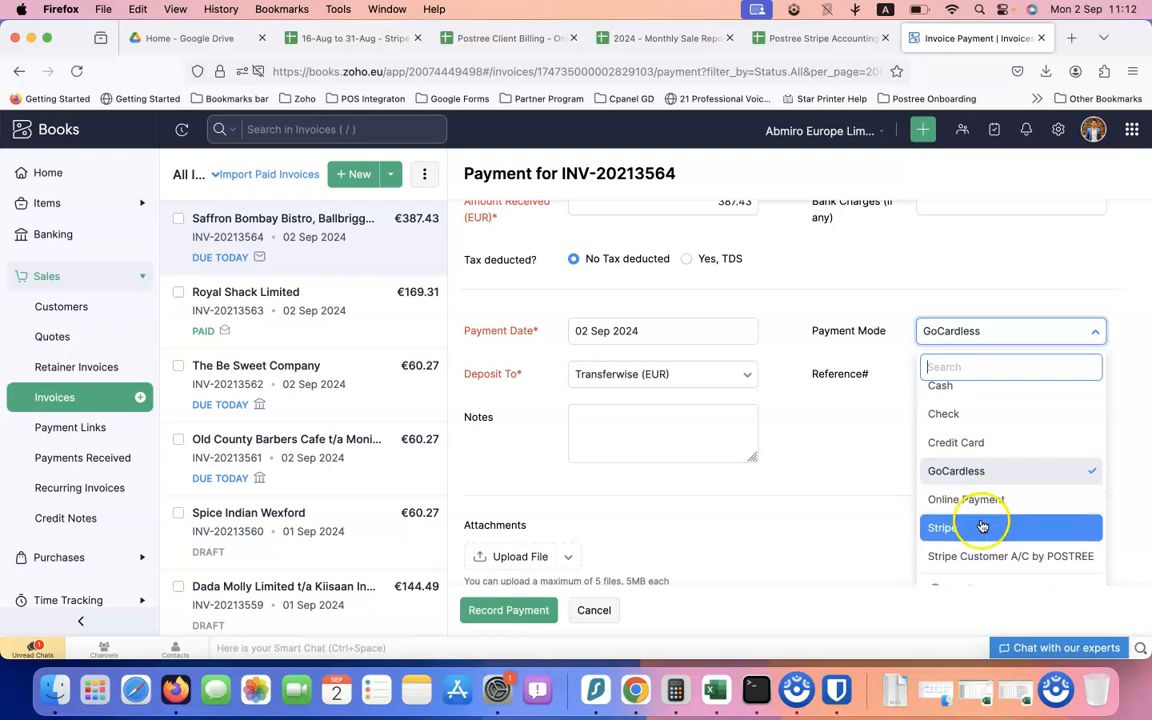
{"action": "scroll", "coordinate": [982, 505], "scroll_direction": "down", "scroll_amount": 3}
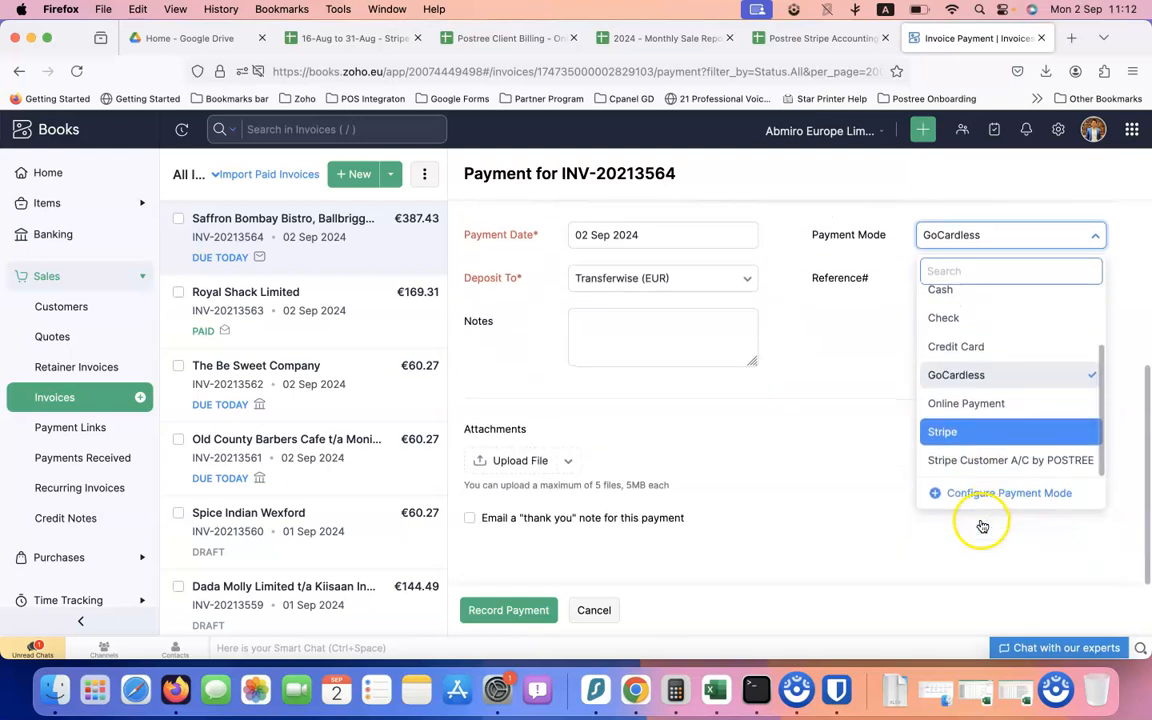
{"action": "left_click", "coordinate": [972, 468]}
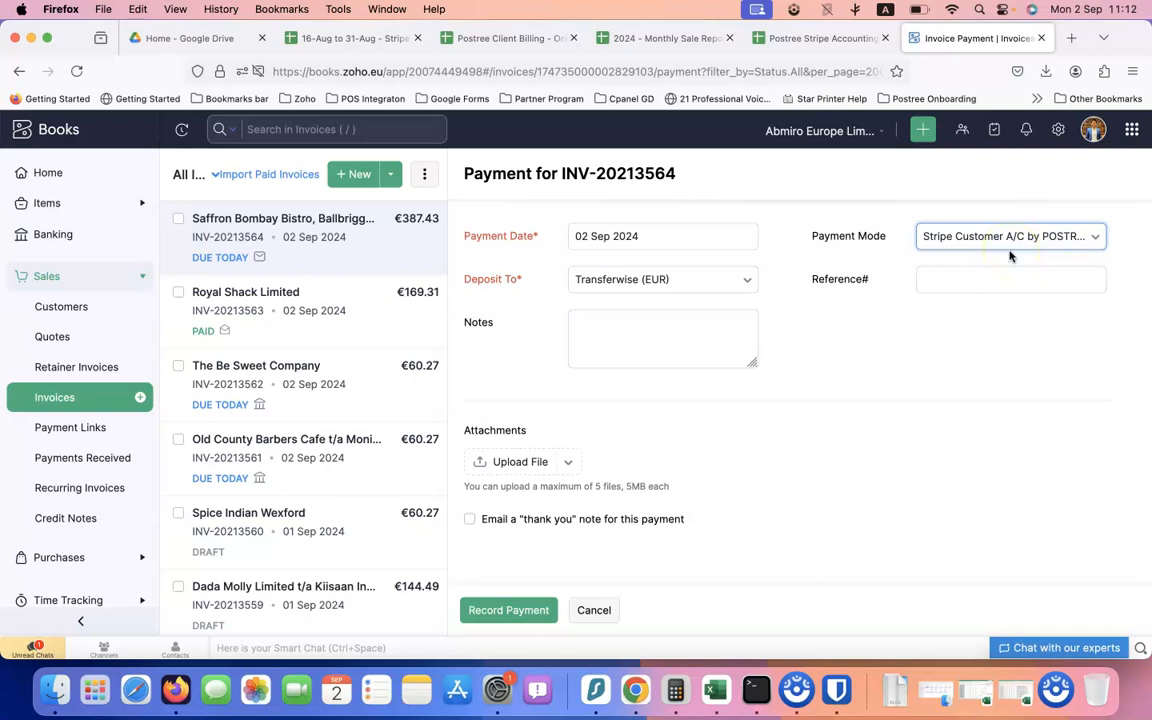
Deposit the €387.43 payment to AIB, save it, and go to Postree Stripe Accounting
{"action": "left_click", "coordinate": [660, 282]}
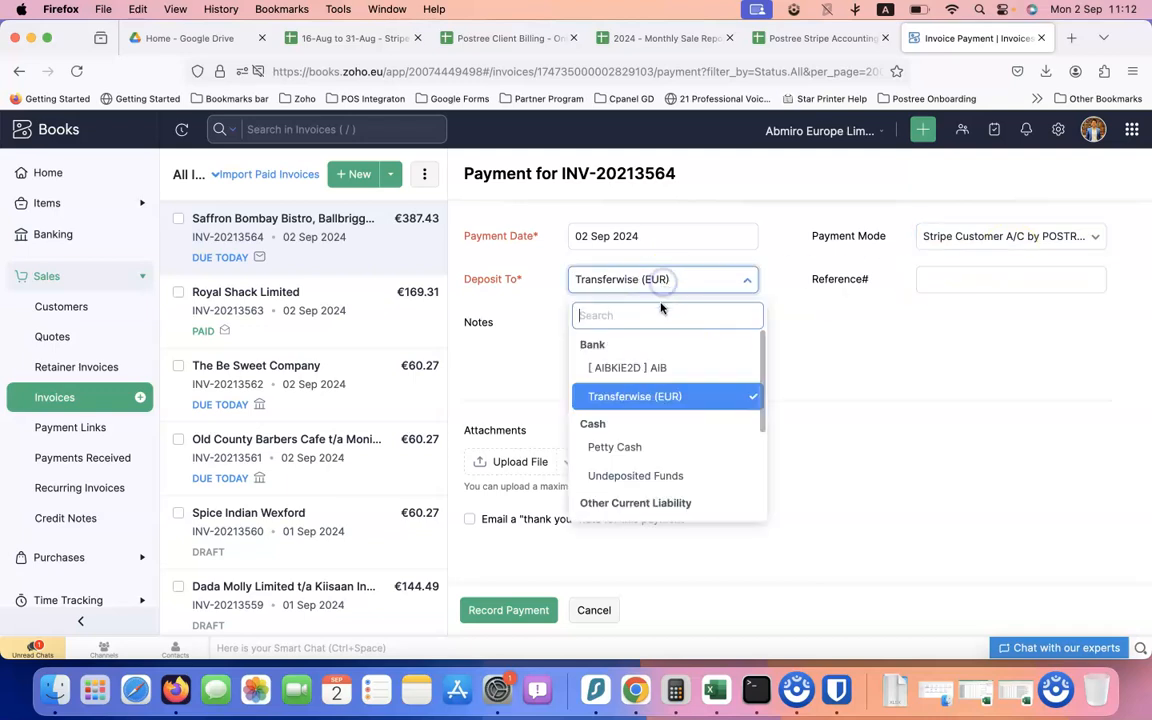
{"action": "left_click", "coordinate": [650, 368]}
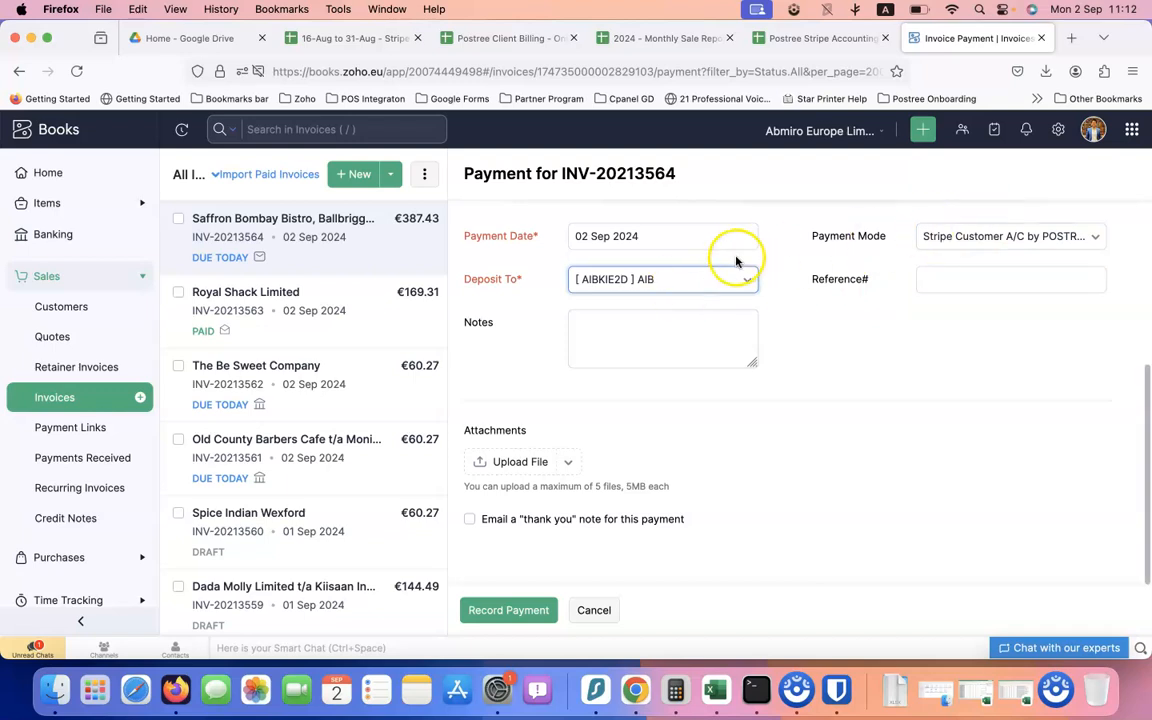
{"action": "scroll", "coordinate": [599, 404], "scroll_direction": "up", "scroll_amount": 5}
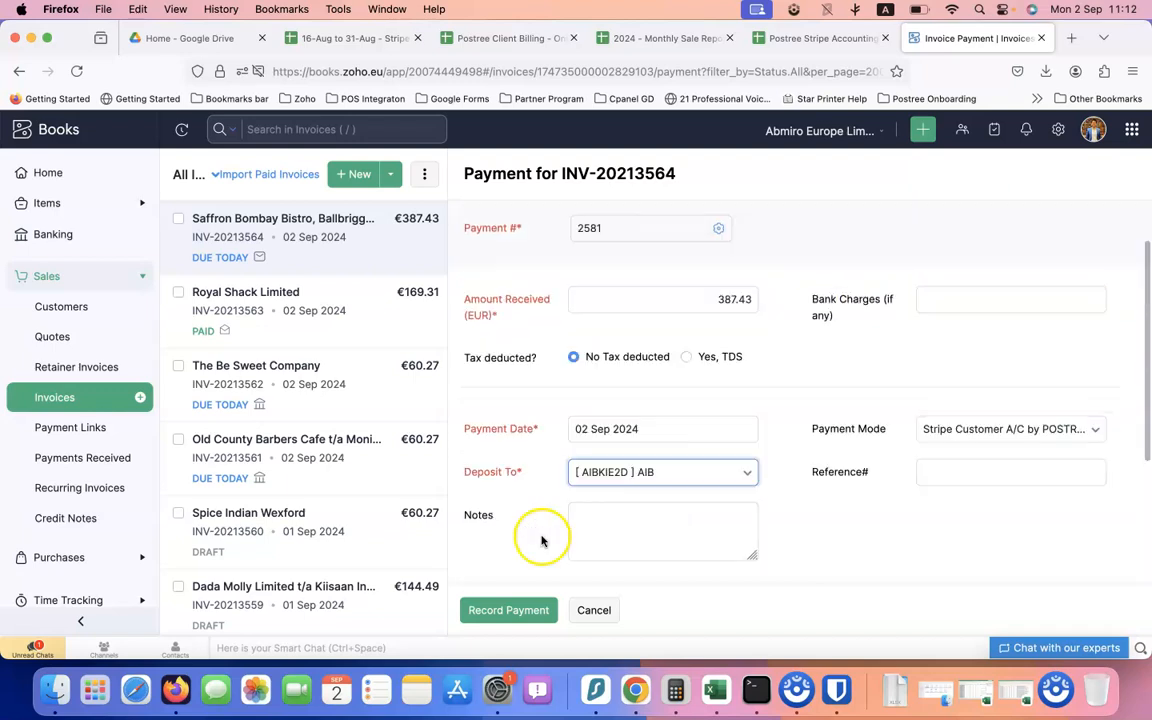
{"action": "left_click", "coordinate": [475, 610]}
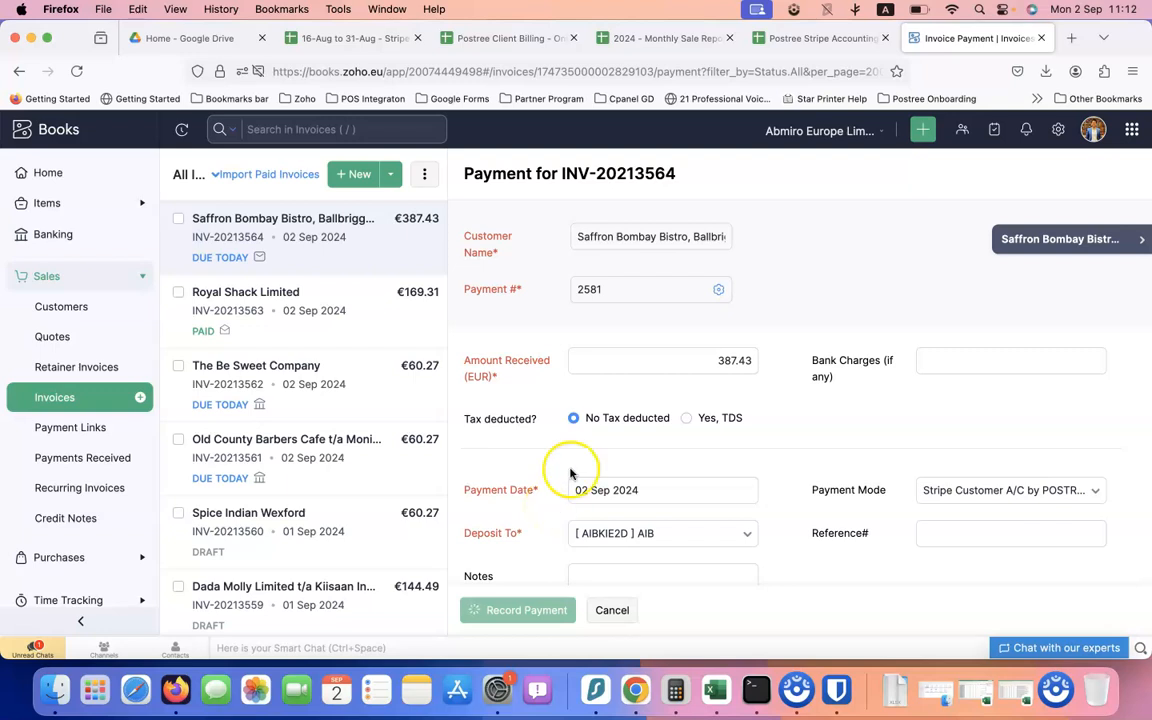
{"action": "left_click", "coordinate": [797, 38]}
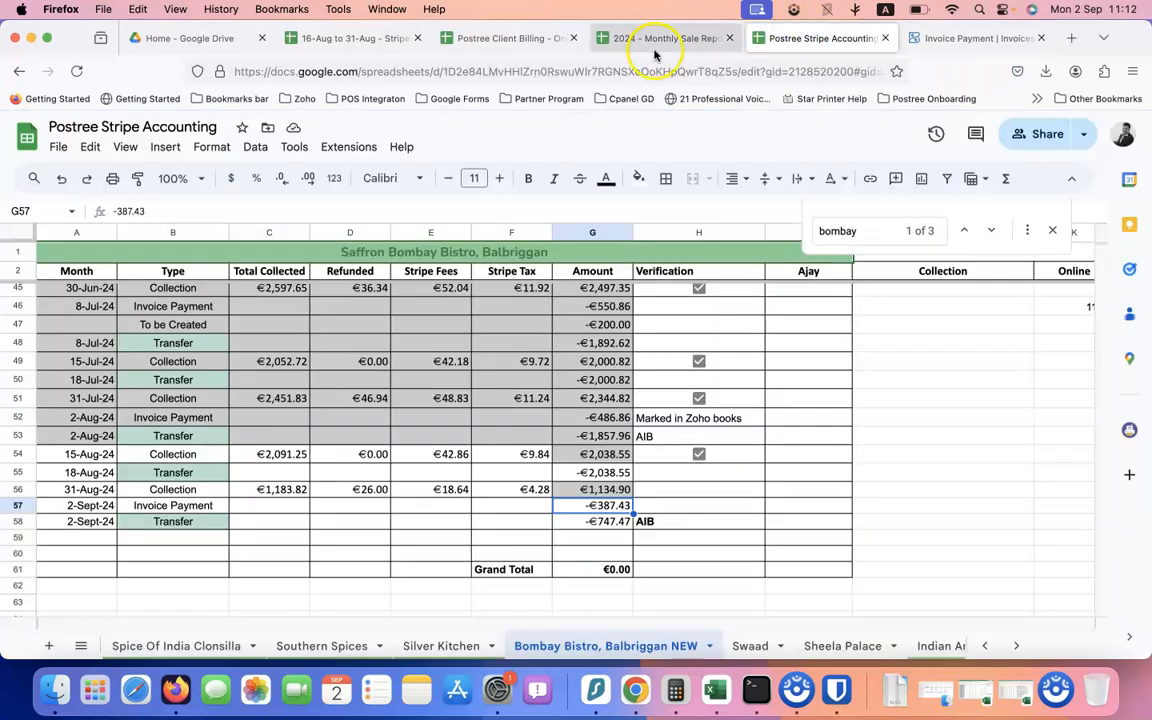
Check the 31-Aug-24 row's date in A56 and amount formula in G56
{"action": "left_click_drag", "start_coordinate": [75, 489], "coordinate": [597, 499]}
{"action": "left_click", "coordinate": [601, 495]}
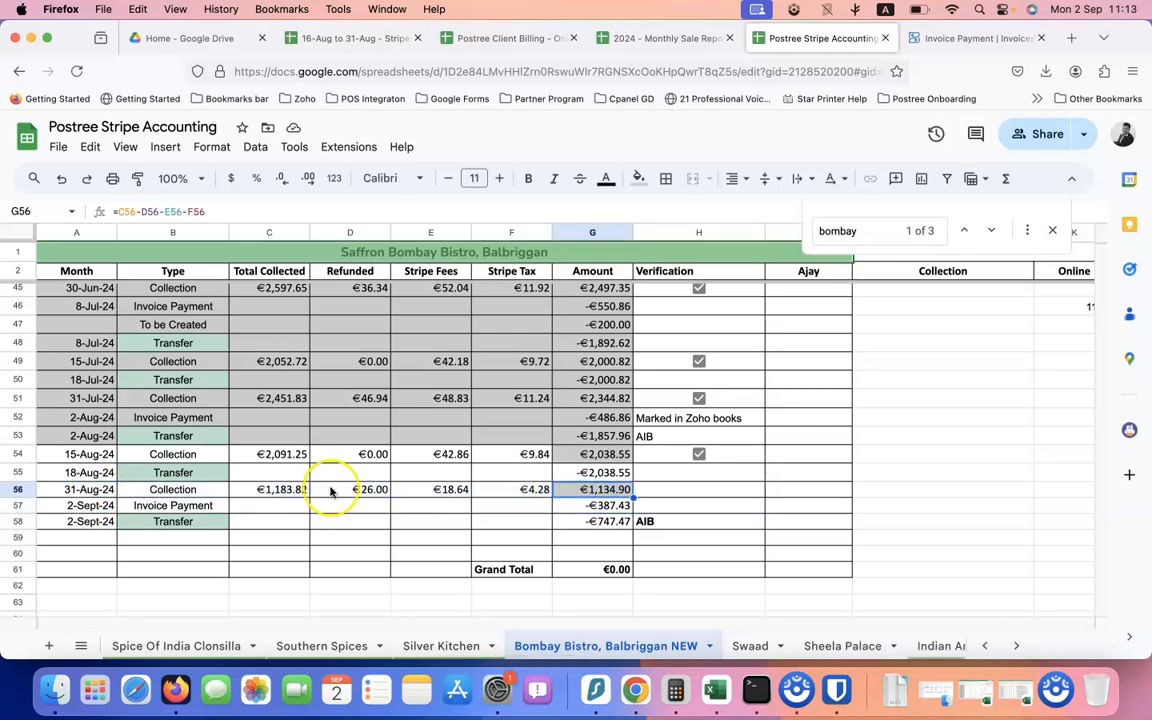
{"action": "left_click", "coordinate": [75, 487]}
{"action": "double_click", "coordinate": [62, 489]}
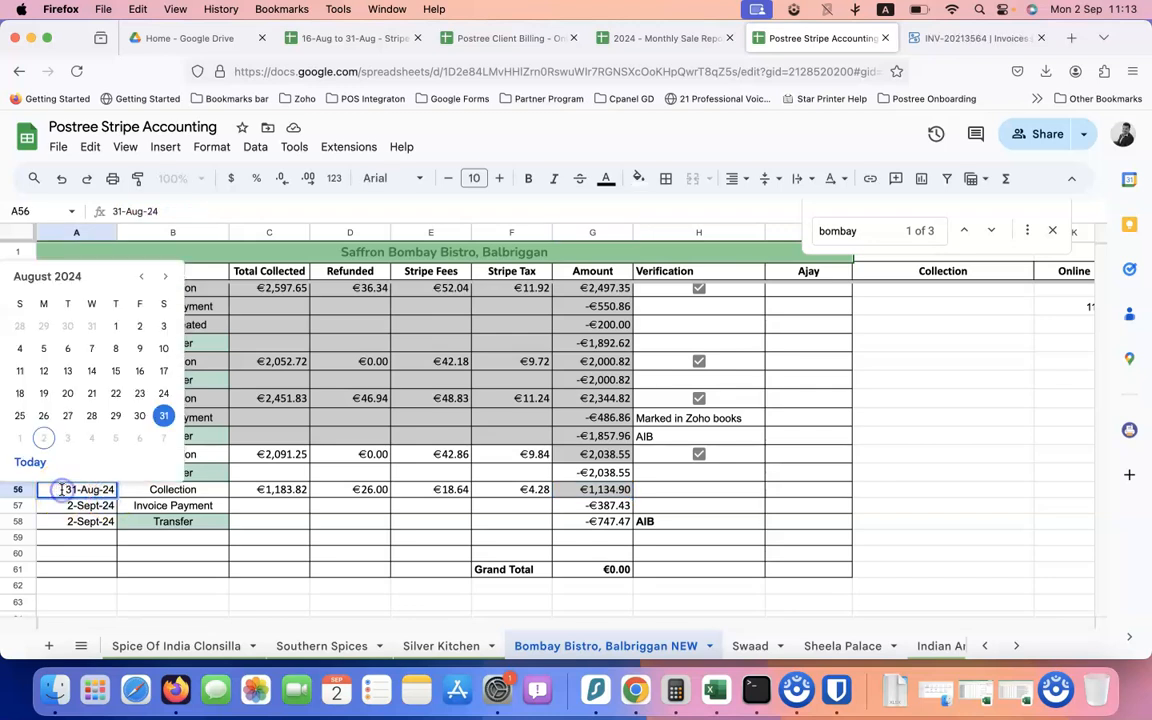
{"action": "left_click", "coordinate": [154, 490]}
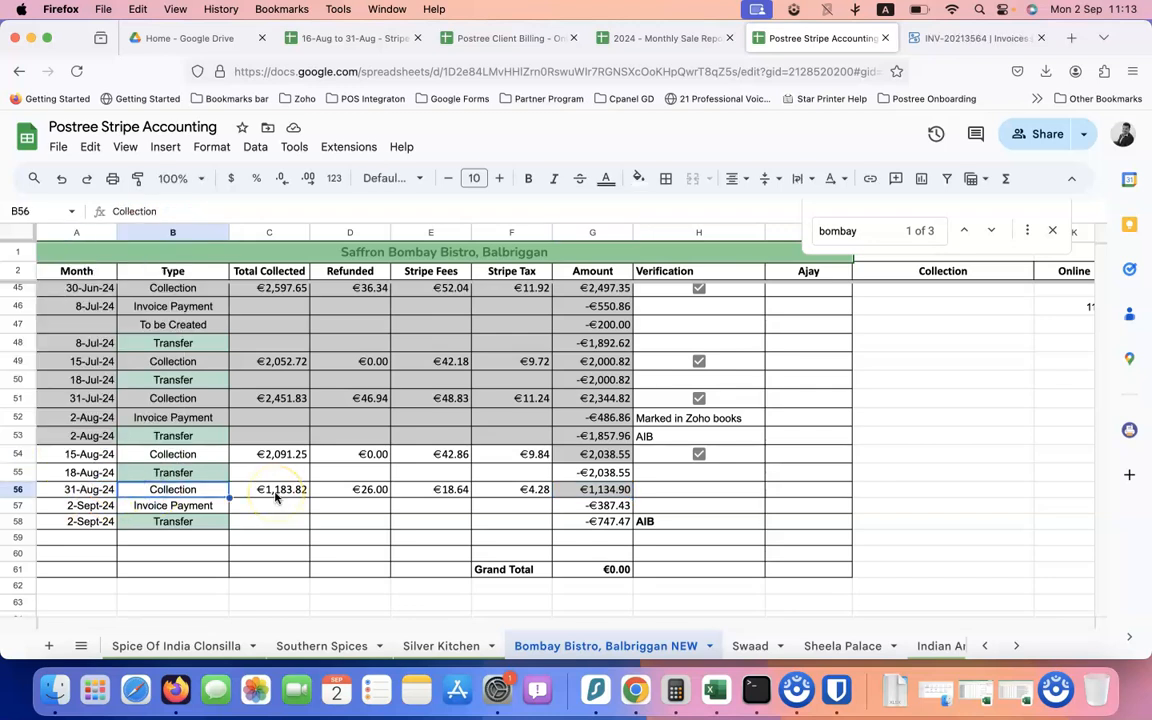
{"action": "left_click", "coordinate": [596, 489]}
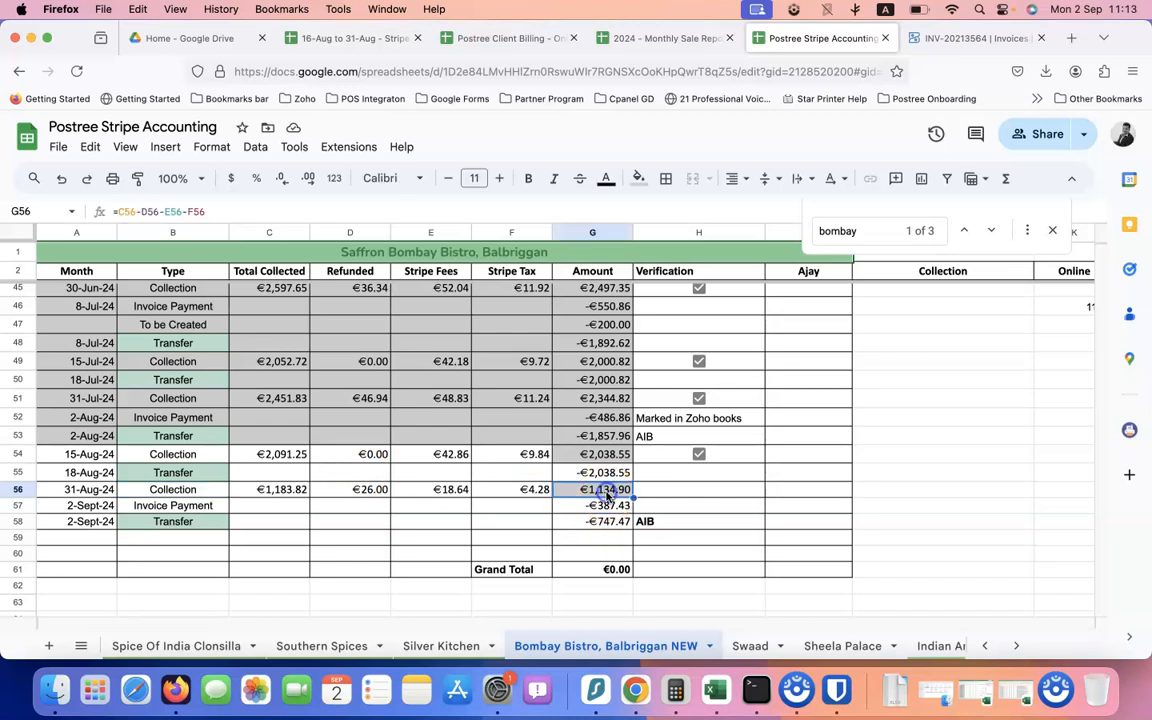
Check the dates and amounts in rows 54–58, including the 2-Sept-24 transfer in G58
{"action": "left_click", "coordinate": [94, 457]}
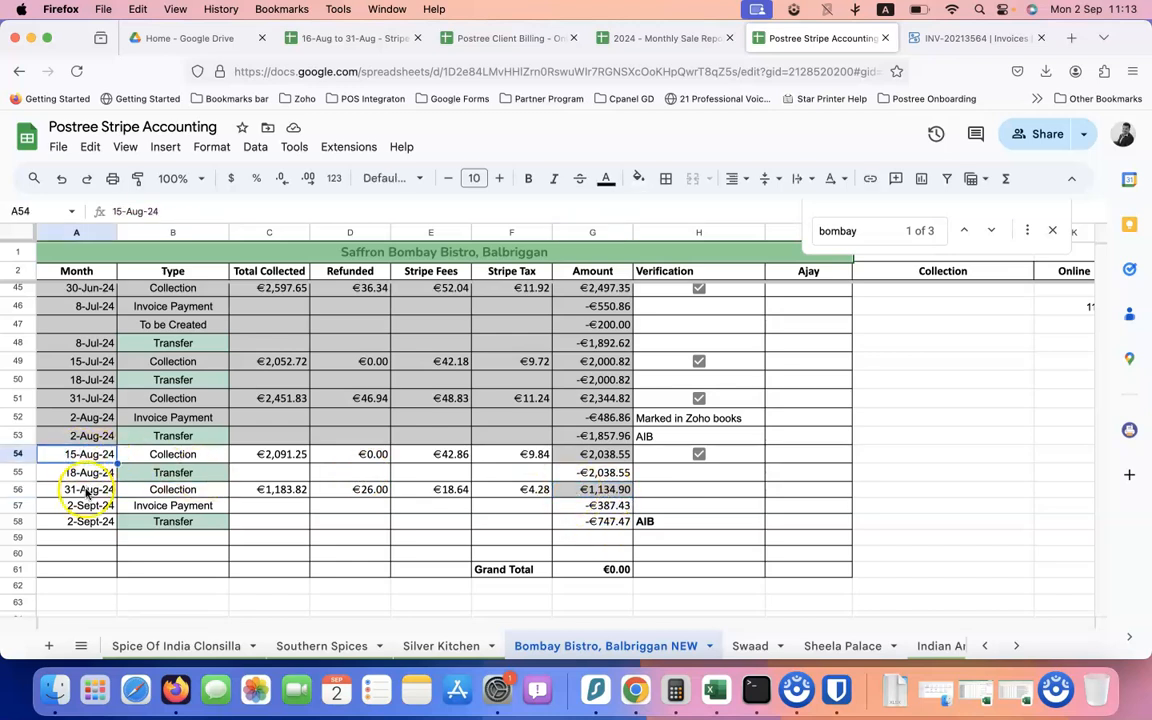
{"action": "left_click", "coordinate": [88, 491]}
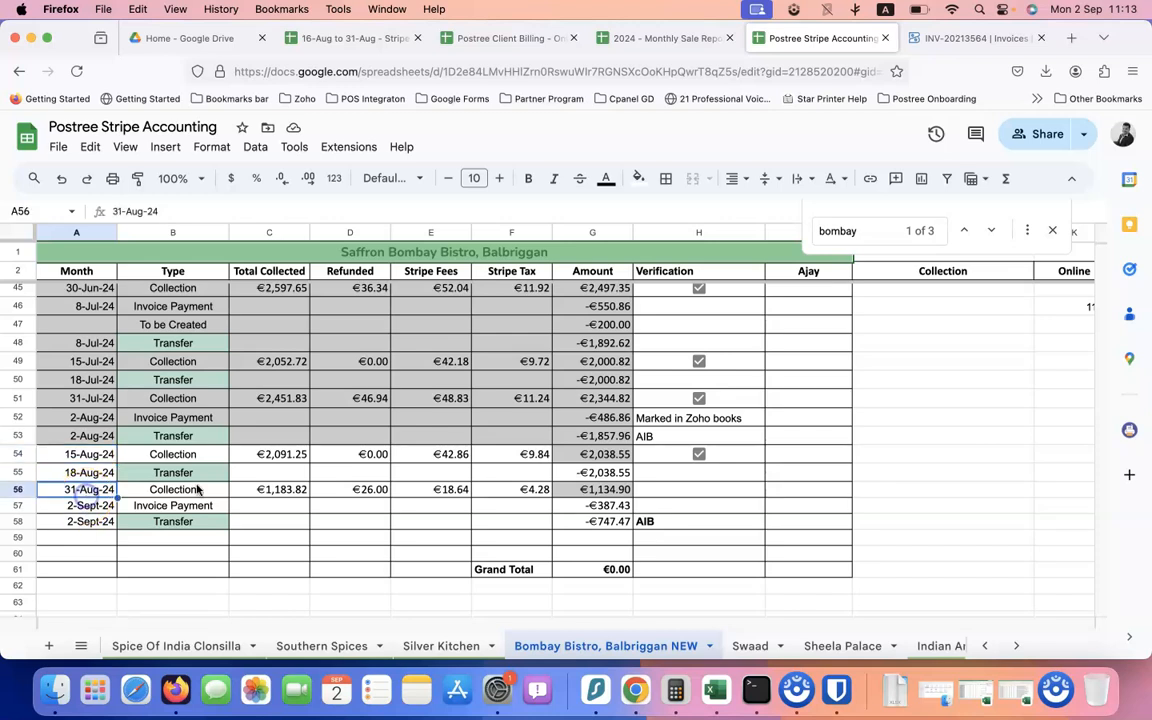
{"action": "left_click", "coordinate": [593, 492]}
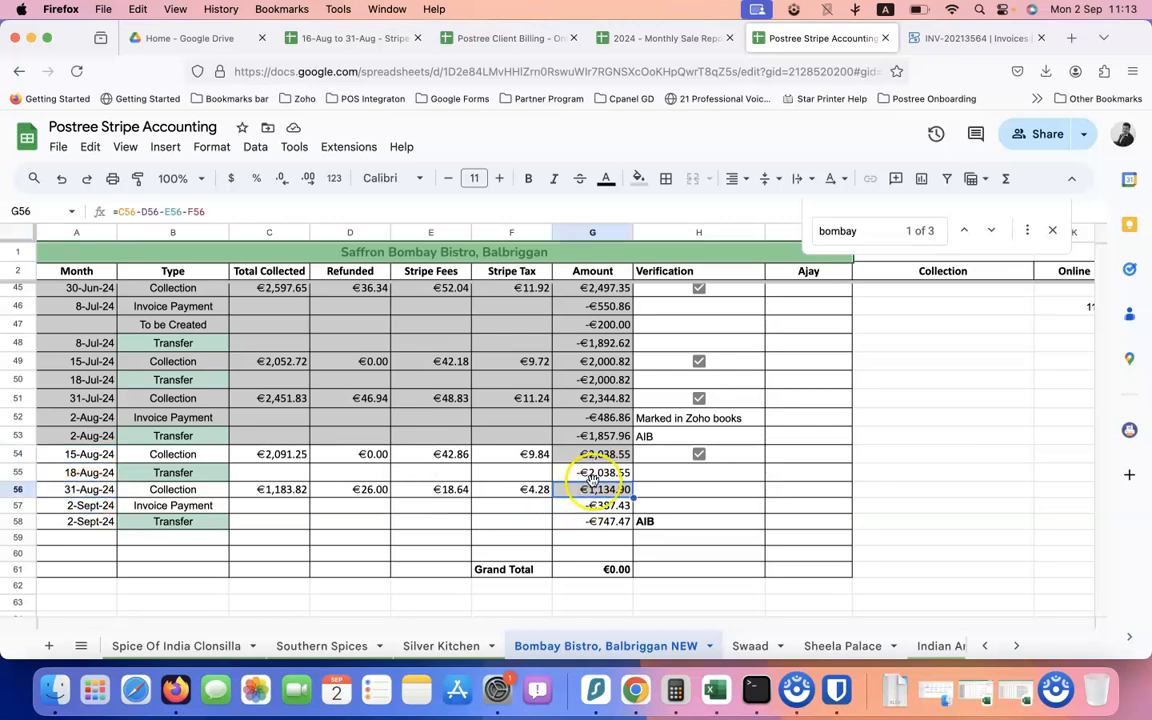
{"action": "left_click", "coordinate": [593, 474]}
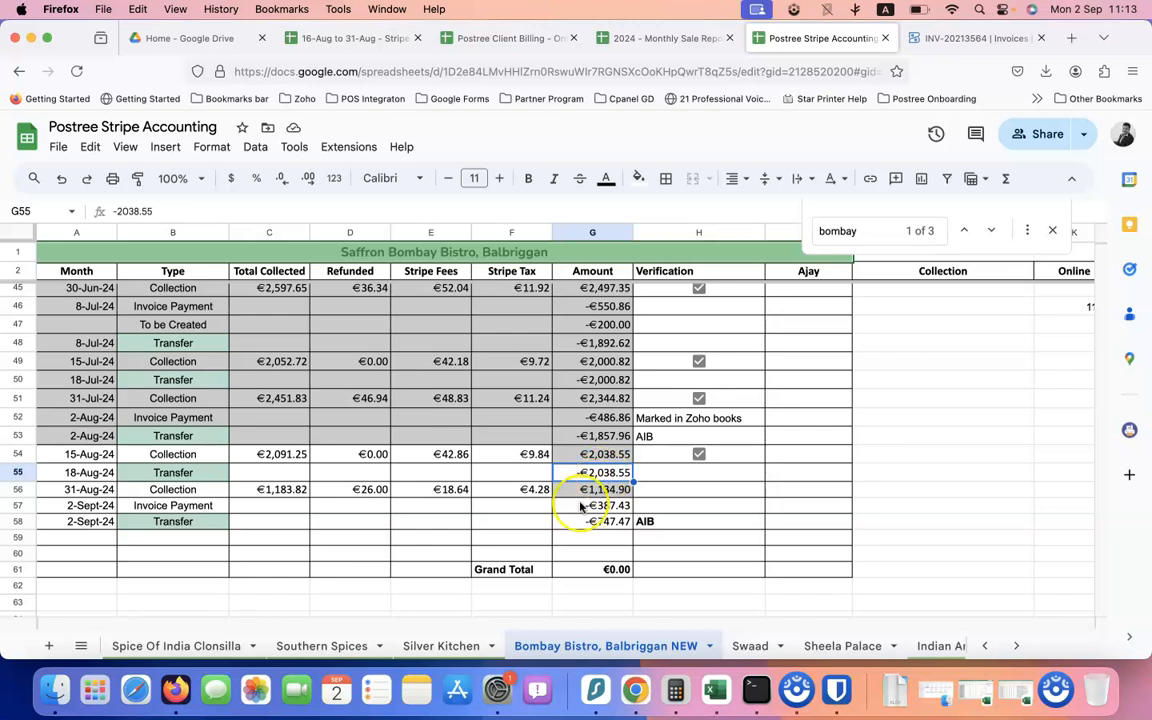
{"action": "left_click", "coordinate": [603, 491]}
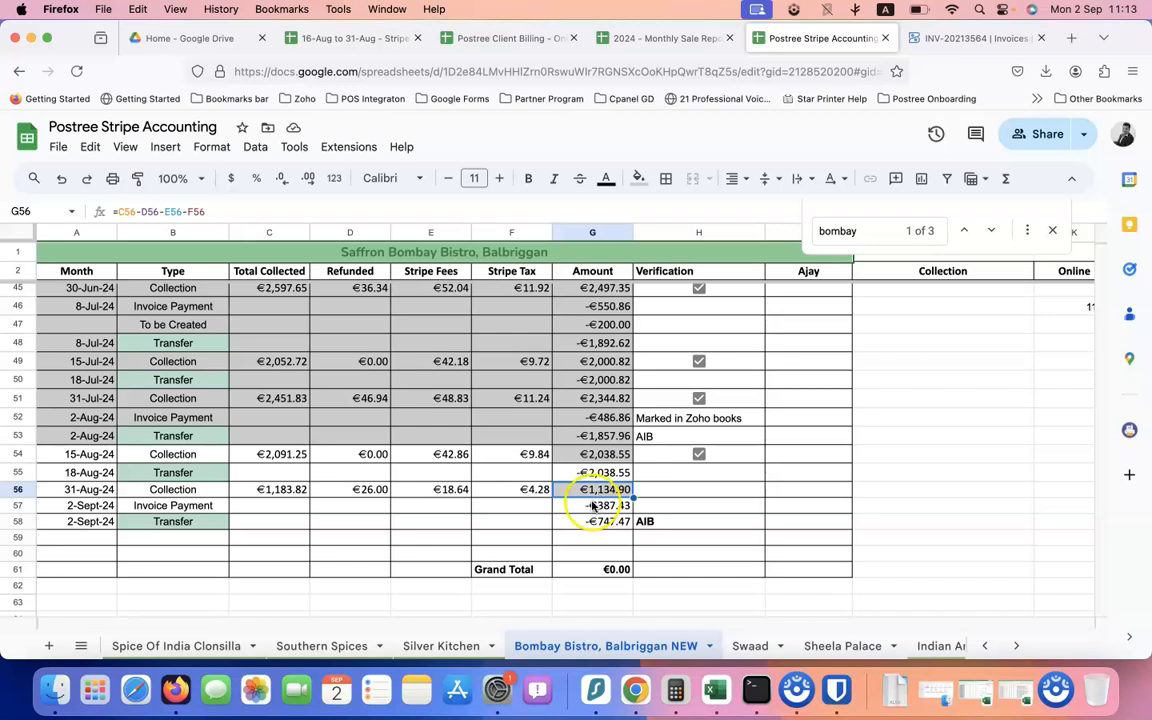
{"action": "left_click", "coordinate": [594, 507]}
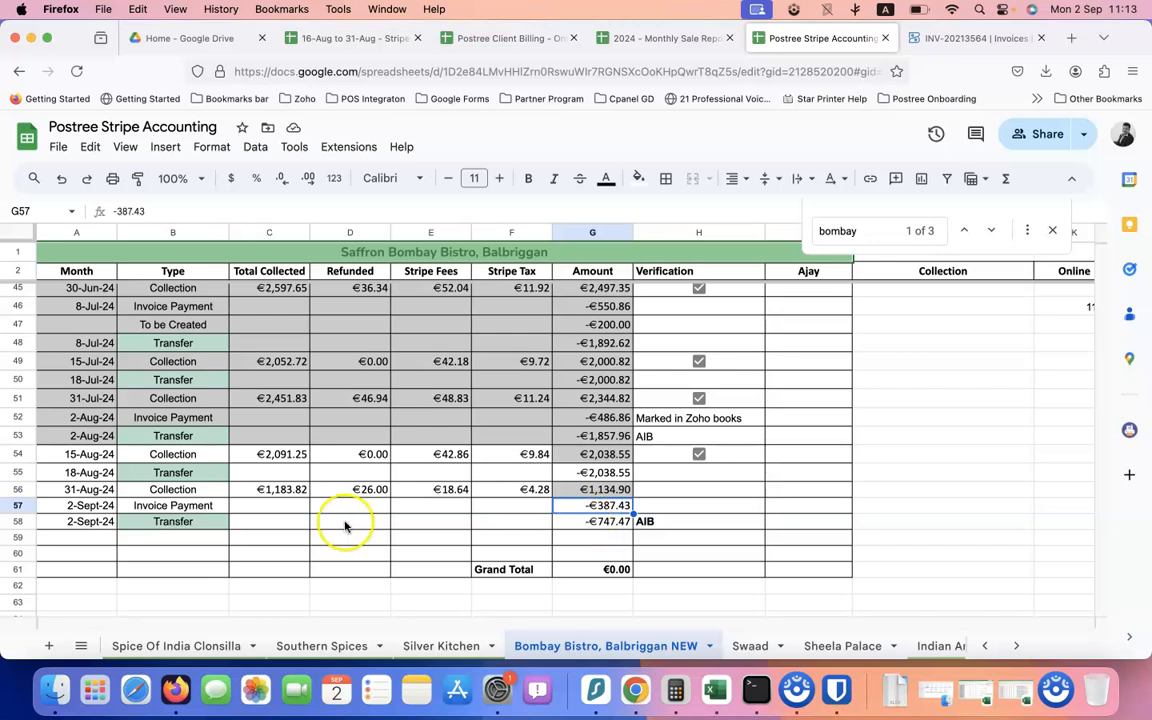
{"action": "left_click", "coordinate": [198, 518]}
{"action": "left_click", "coordinate": [609, 527]}
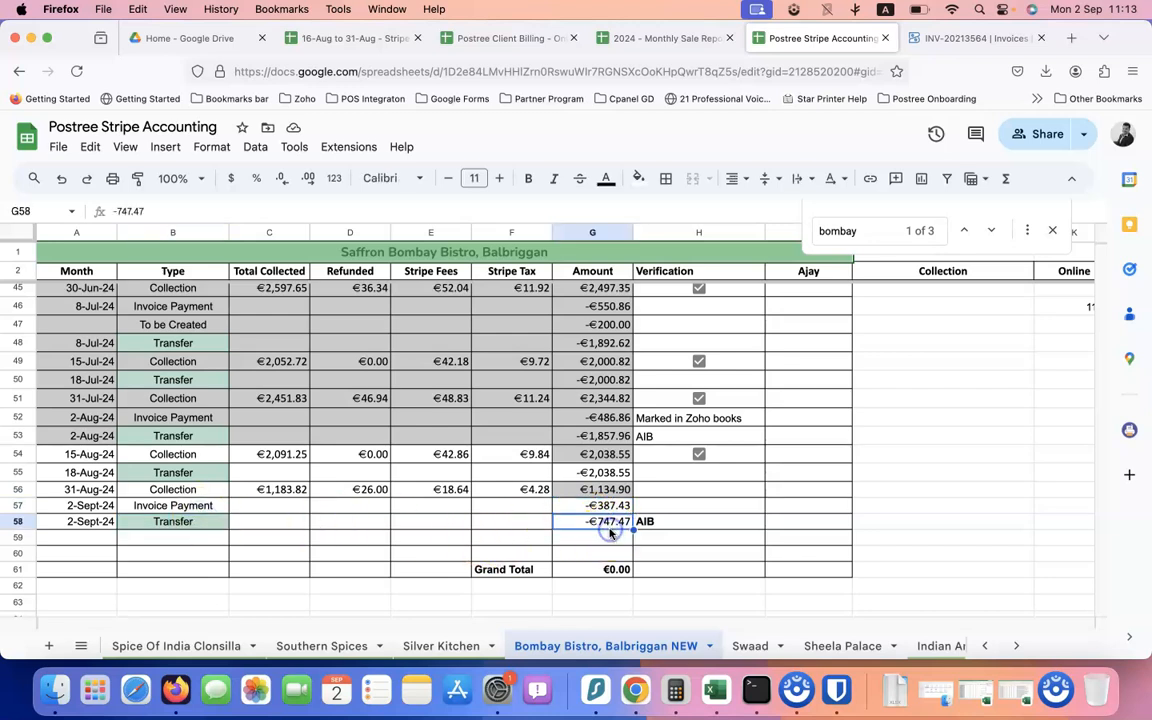
{"action": "left_click", "coordinate": [609, 554]}
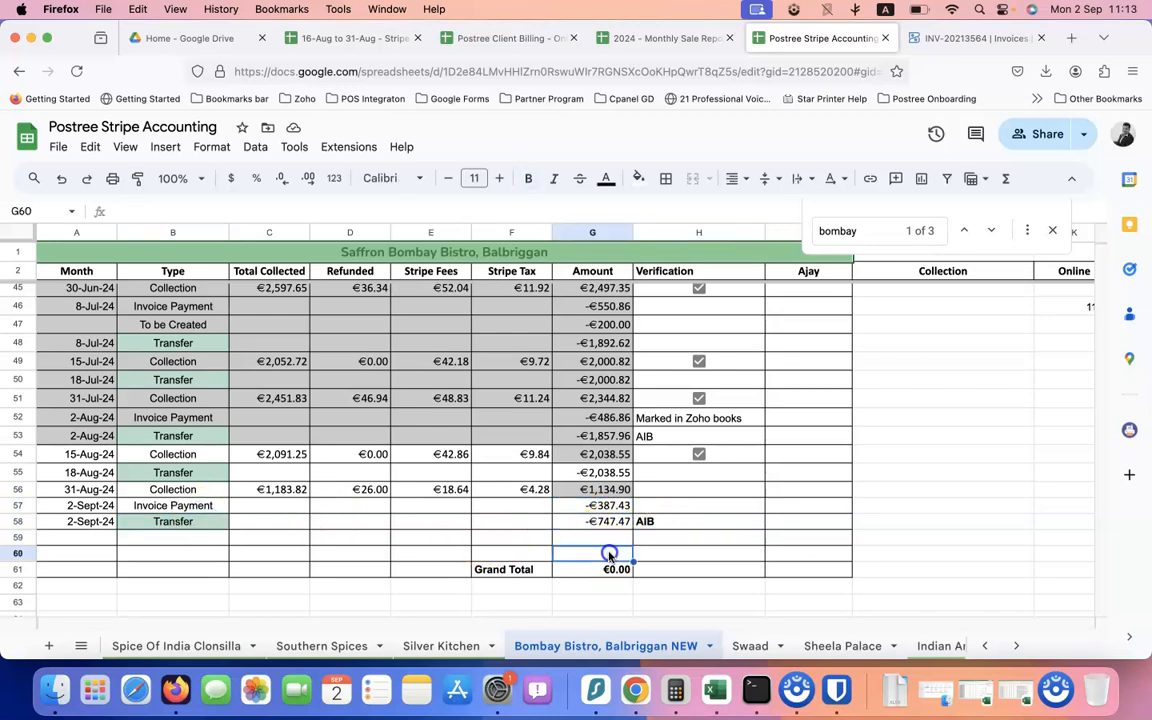
Total the rows 55–58 amounts and select the latest entries, then return to INV-20213564, now Paid
{"action": "left_click_drag", "start_coordinate": [606, 518], "coordinate": [90, 476]}
{"action": "left_click_drag", "start_coordinate": [90, 270], "coordinate": [533, 277]}
{"action": "scroll", "coordinate": [533, 391], "scroll_direction": "down", "scroll_amount": 15}
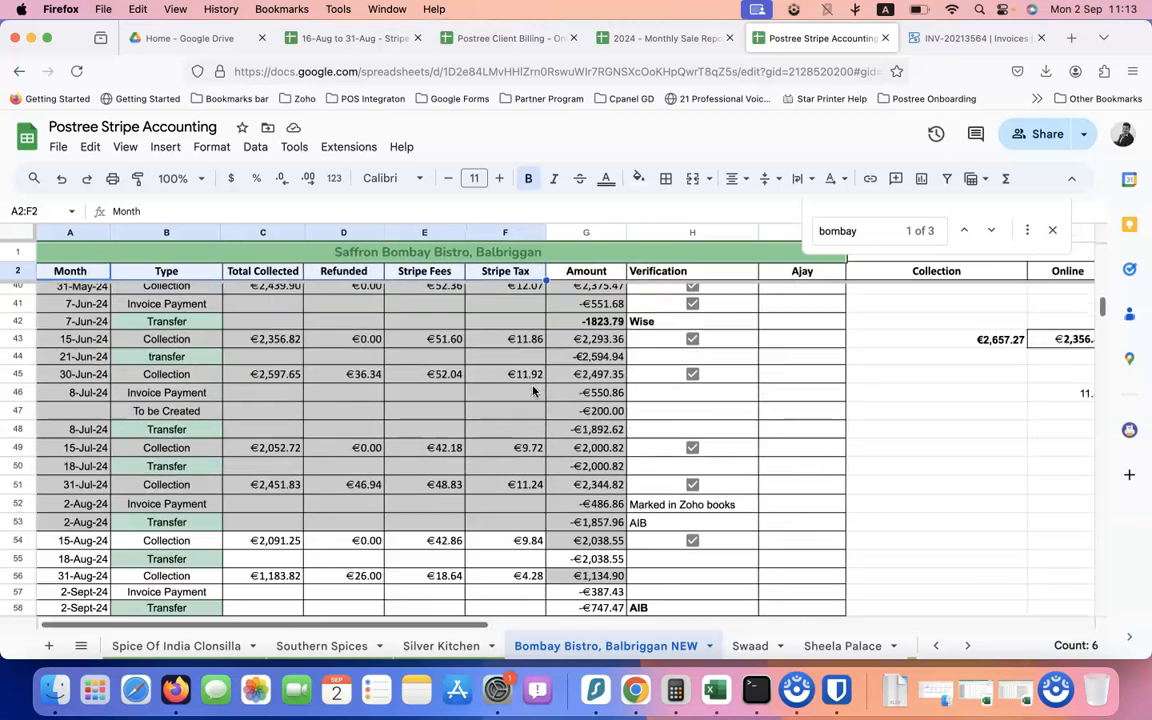
{"action": "left_click_drag", "start_coordinate": [90, 360], "coordinate": [563, 393]}
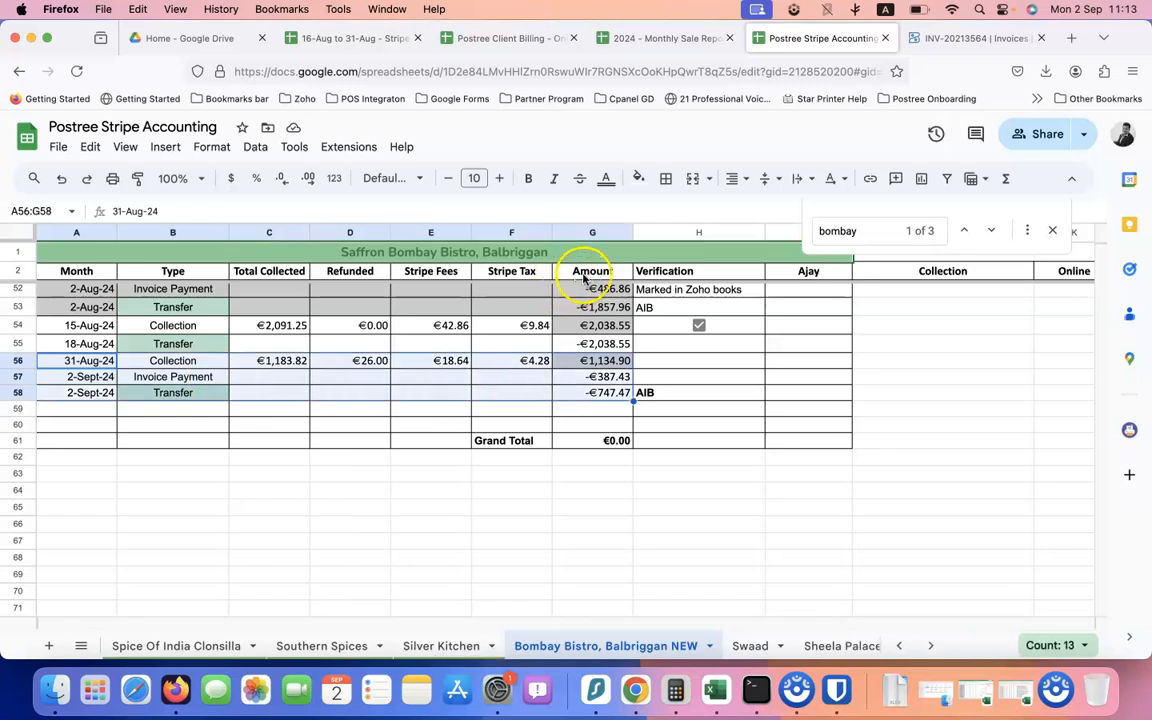
{"action": "scroll", "coordinate": [583, 280], "scroll_direction": "up", "scroll_amount": 5}
{"action": "scroll", "coordinate": [583, 277], "scroll_direction": "up", "scroll_amount": 4}
{"action": "left_click_drag", "start_coordinate": [585, 270], "coordinate": [214, 270]}
{"action": "left_click_drag", "start_coordinate": [129, 273], "coordinate": [92, 271]}
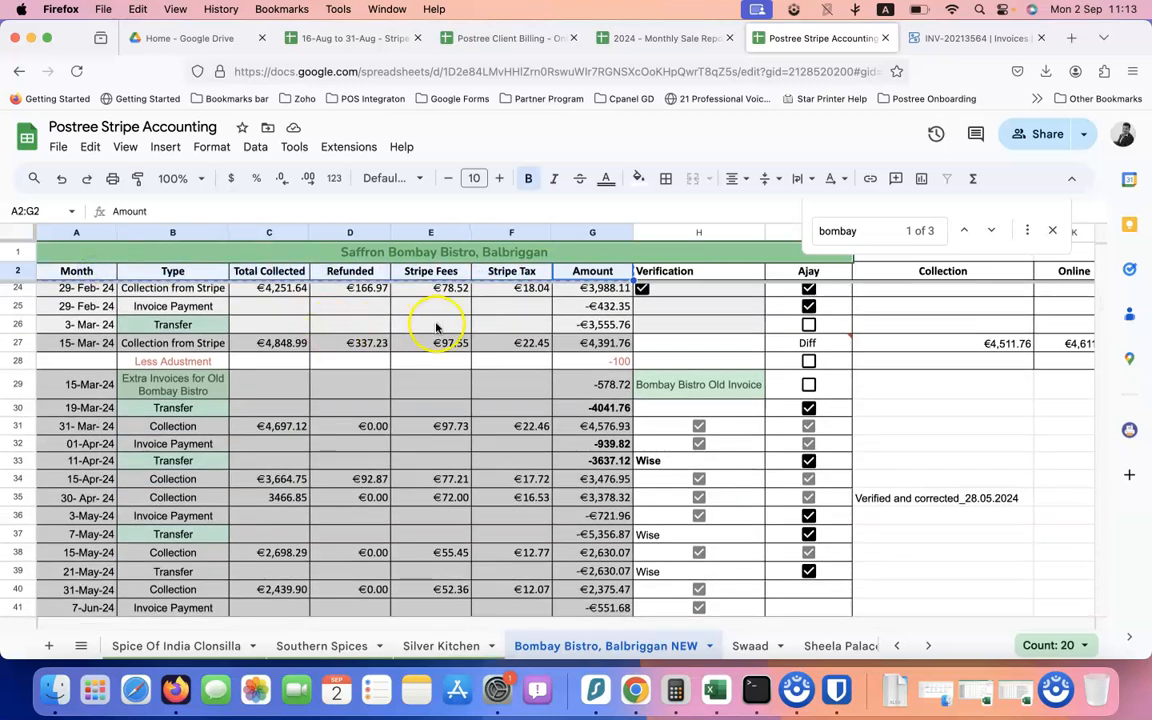
{"action": "left_click", "coordinate": [956, 37]}
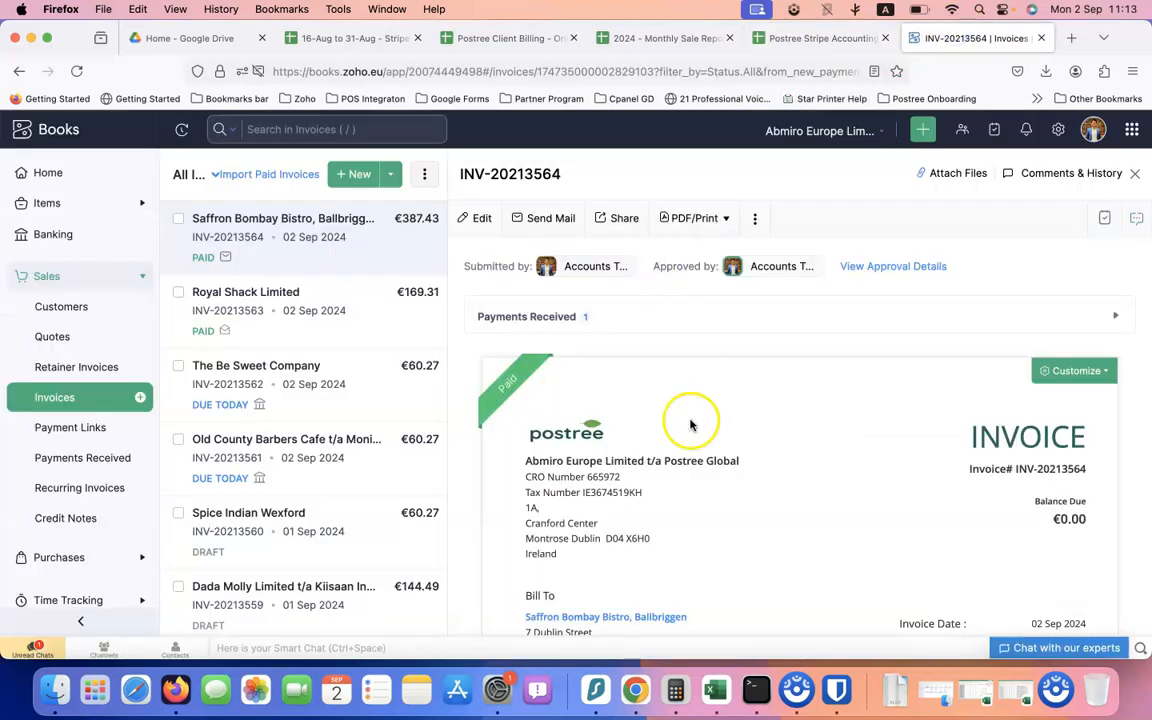
Open Saffron Bombay Bistro's customer page in a new tab, then return to the spreadsheet
{"action": "scroll", "coordinate": [560, 400], "scroll_direction": "down", "scroll_amount": 3}
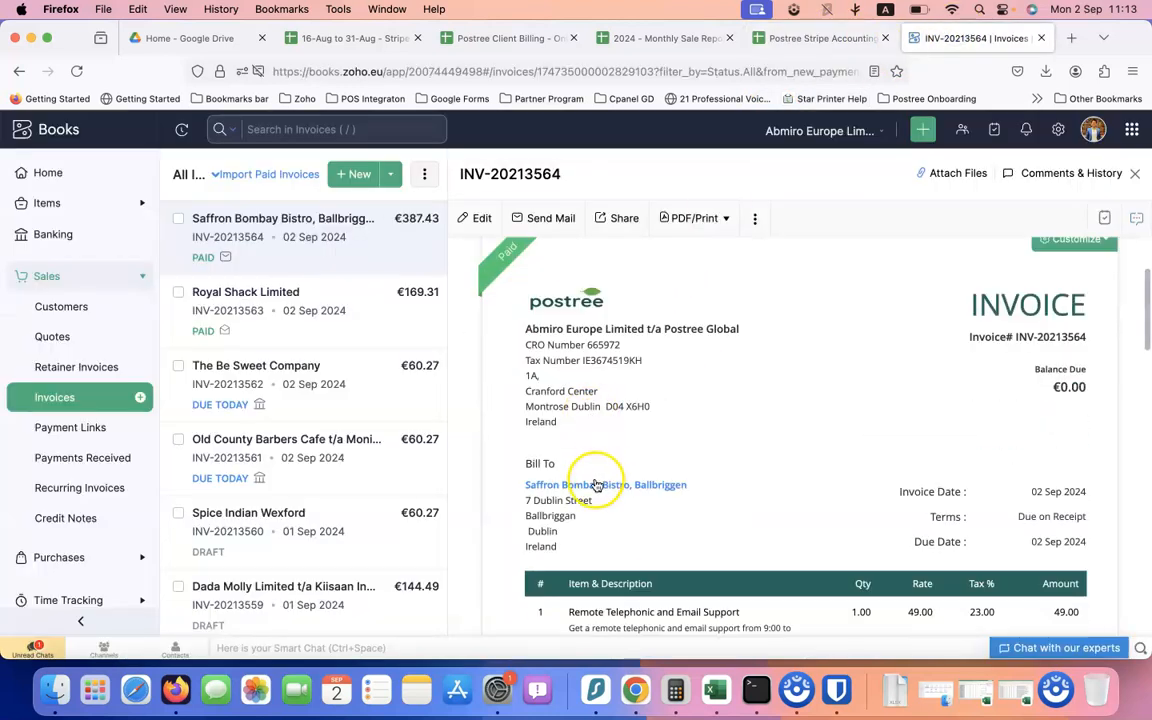
{"action": "right_click", "coordinate": [596, 486]}
{"action": "left_click", "coordinate": [645, 403]}
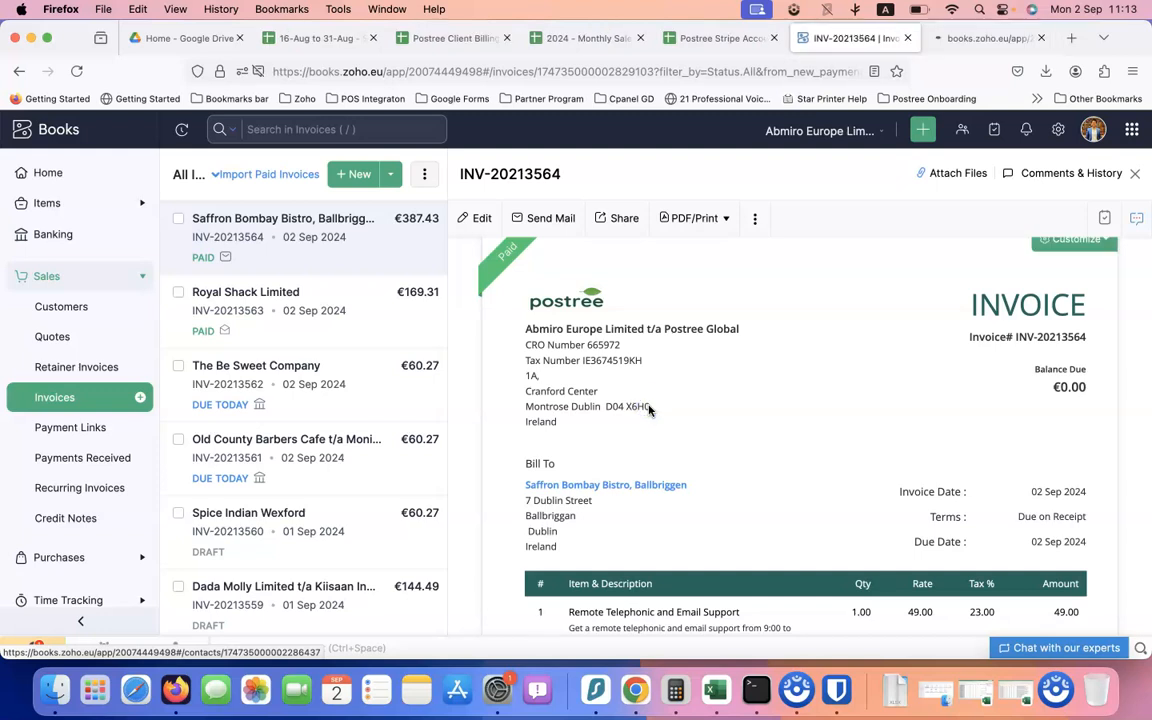
{"action": "left_click", "coordinate": [963, 40]}
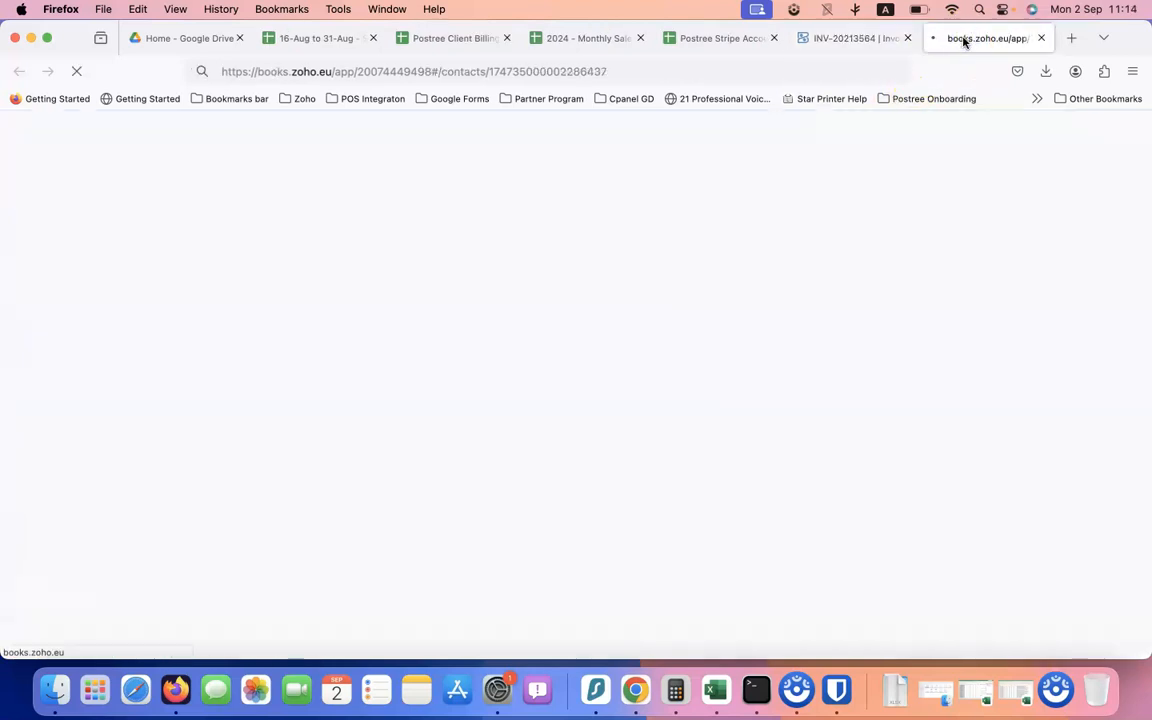
{"action": "left_click", "coordinate": [718, 40]}
Locate and open the Client List sheet in the spreadsheet
{"action": "left_click", "coordinate": [459, 40]}
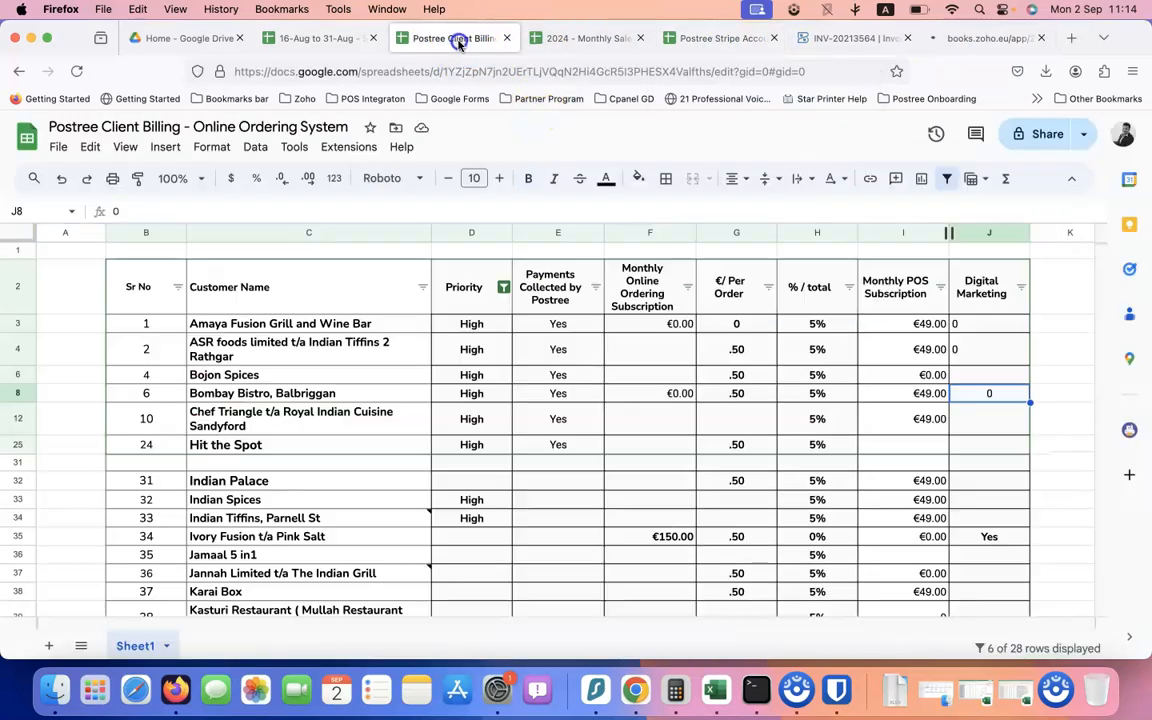
{"action": "left_click", "coordinate": [330, 38]}
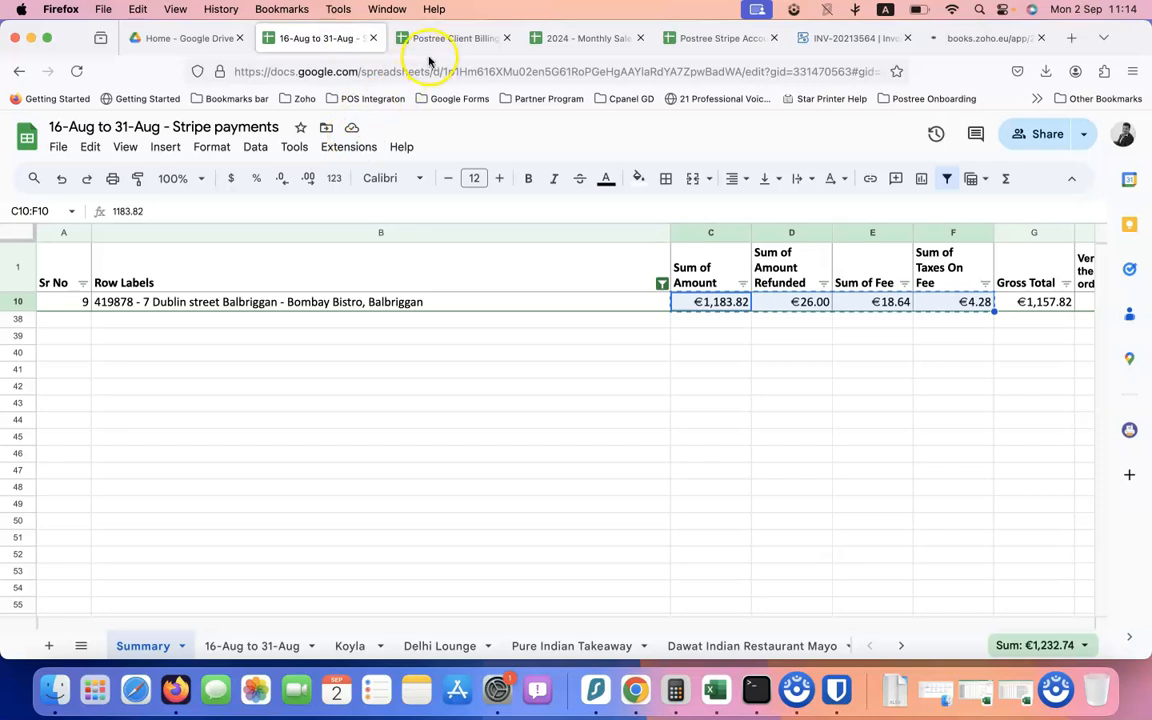
{"action": "left_click", "coordinate": [690, 40]}
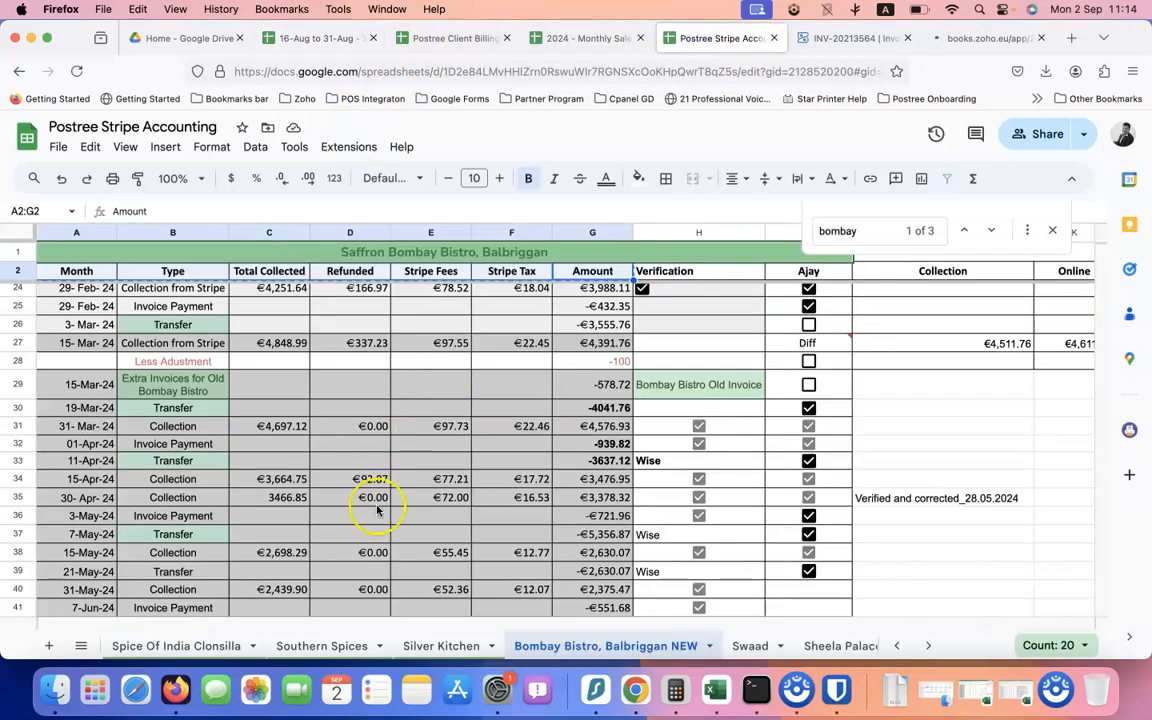
{"action": "left_click", "coordinate": [81, 645]}
{"action": "scroll", "coordinate": [150, 540], "scroll_direction": "up", "scroll_amount": 10}
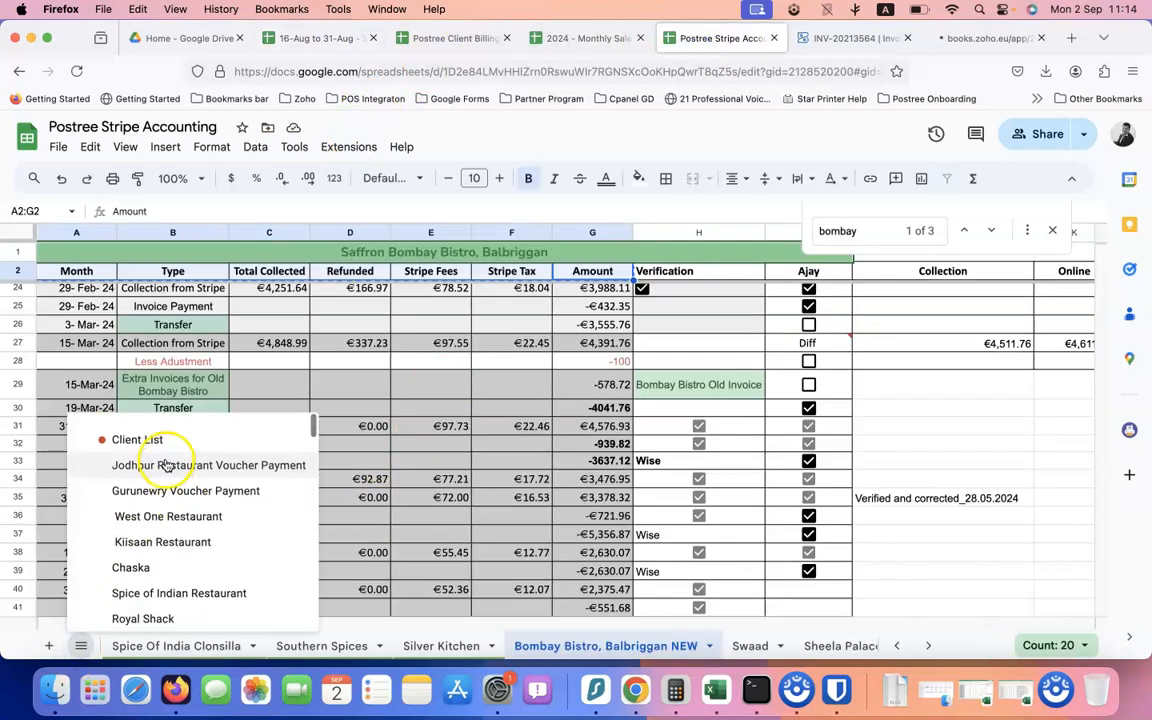
{"action": "left_click", "coordinate": [170, 433]}
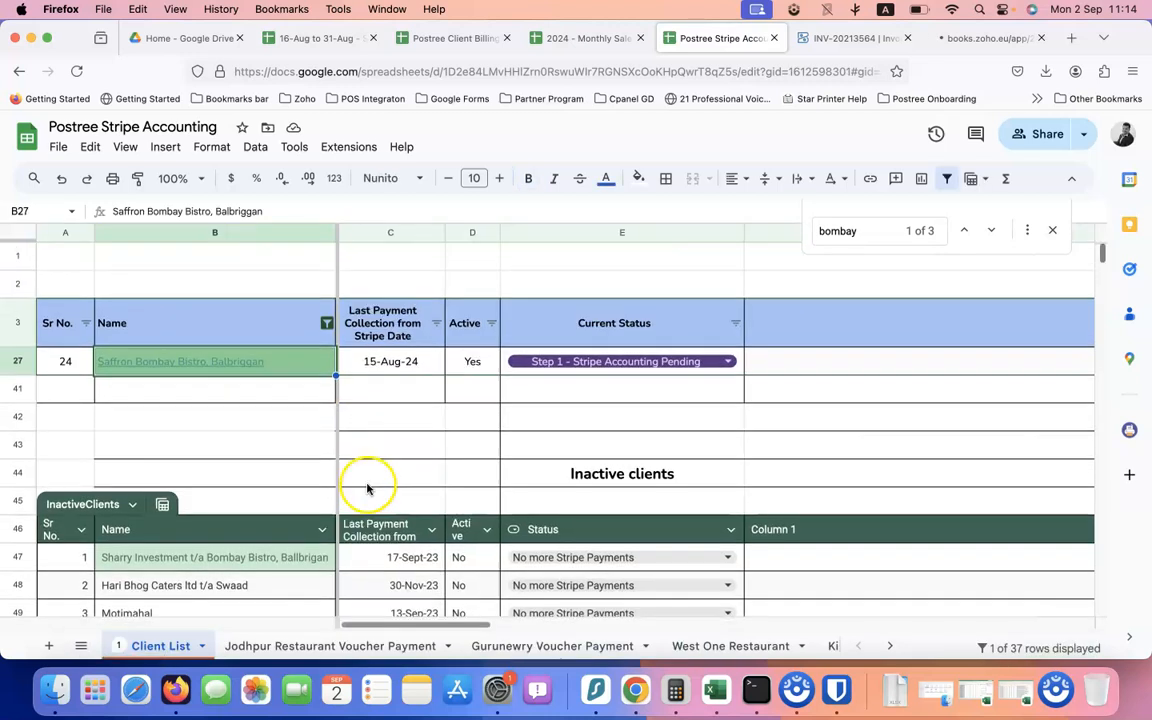
Set the Bistro's status to Step 4 - Transfer Done / Paid and collection date to 31-Aug-24
{"action": "double_click", "coordinate": [610, 360]}
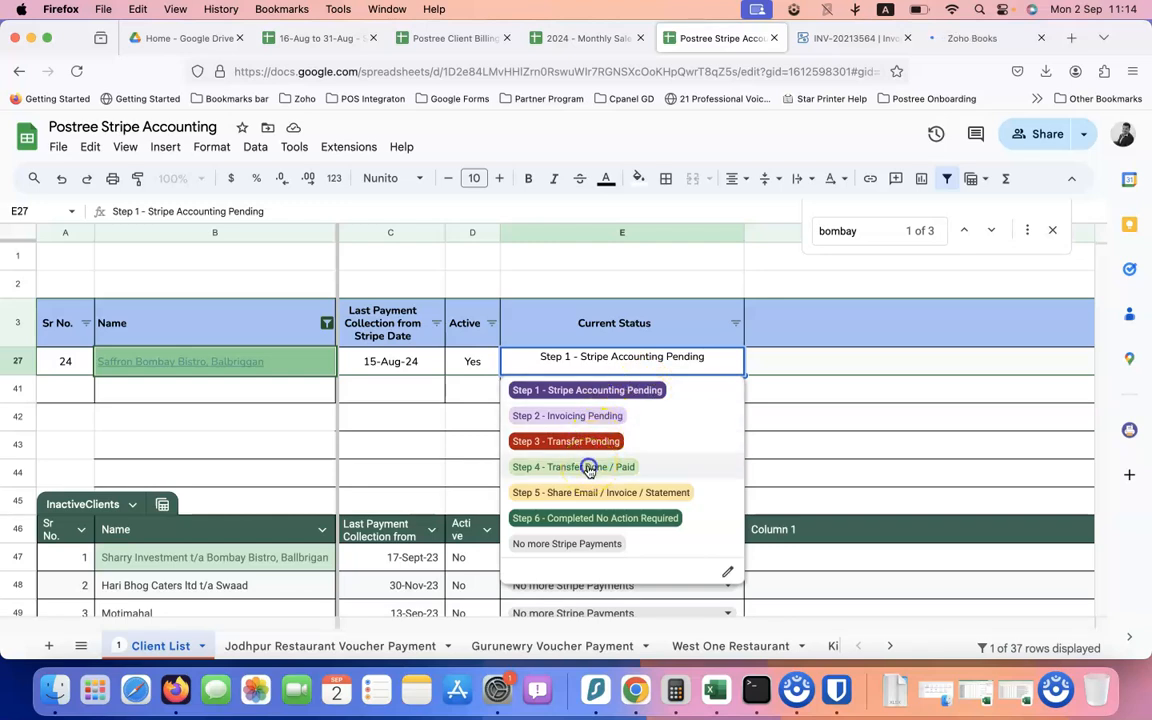
{"action": "left_click", "coordinate": [589, 470]}
{"action": "left_click", "coordinate": [670, 363]}
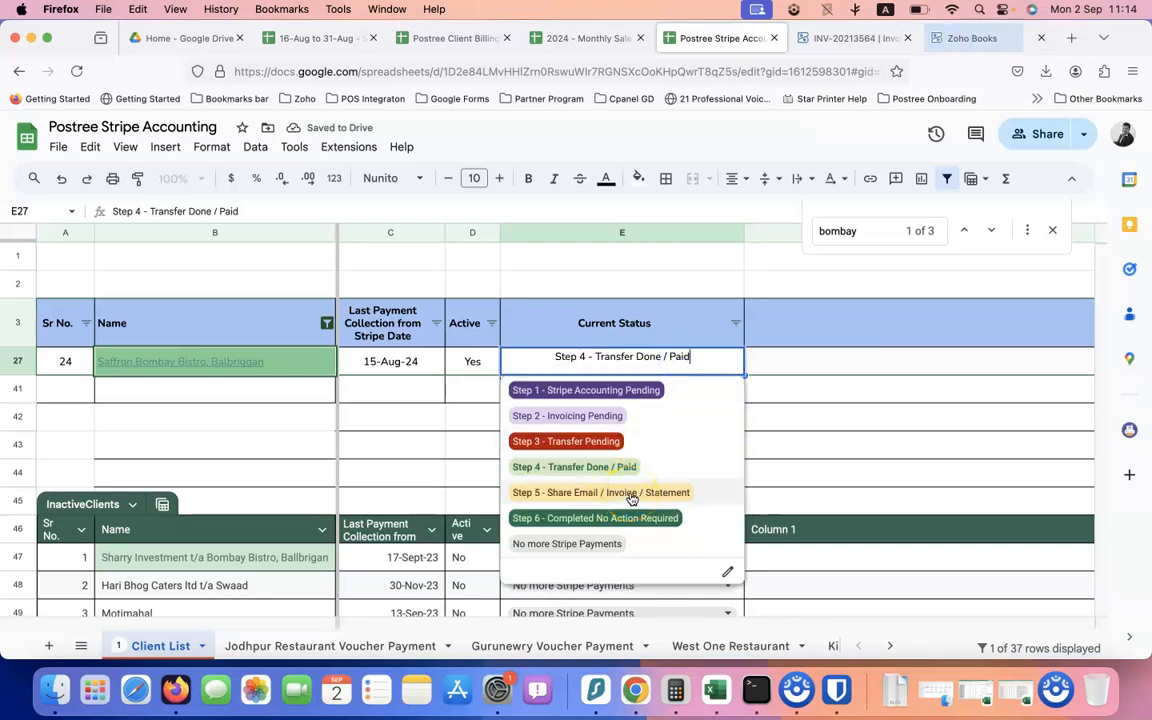
{"action": "left_click", "coordinate": [405, 363]}
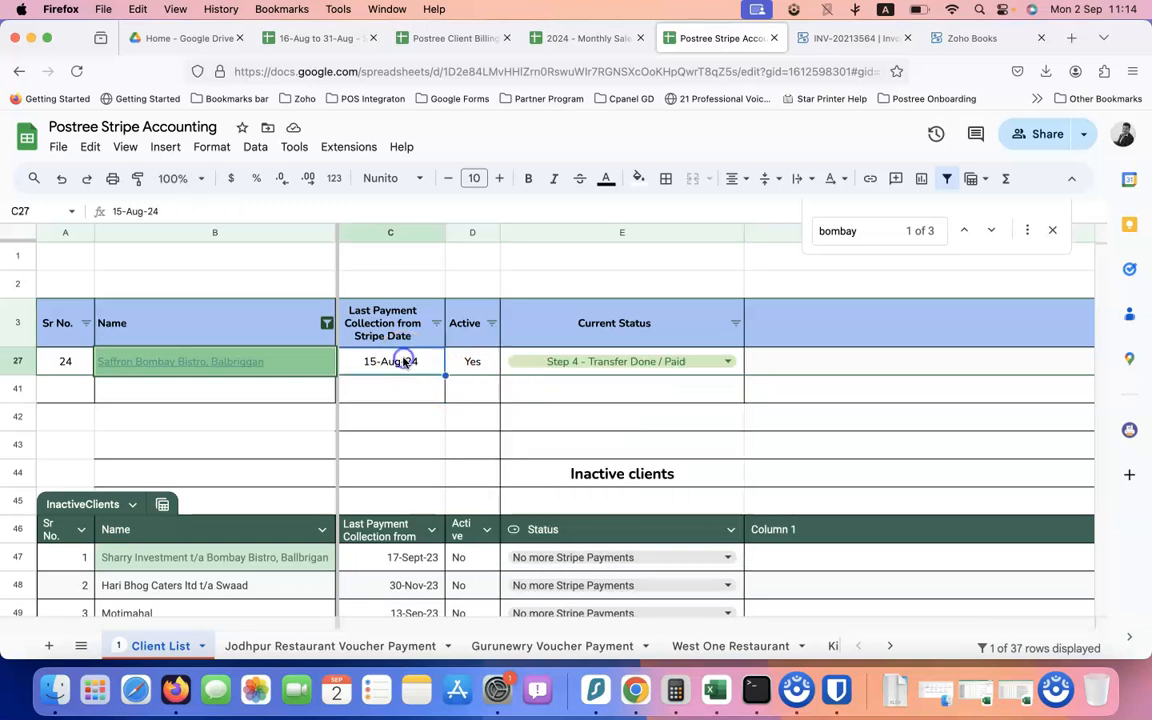
{"action": "double_click", "coordinate": [405, 363]}
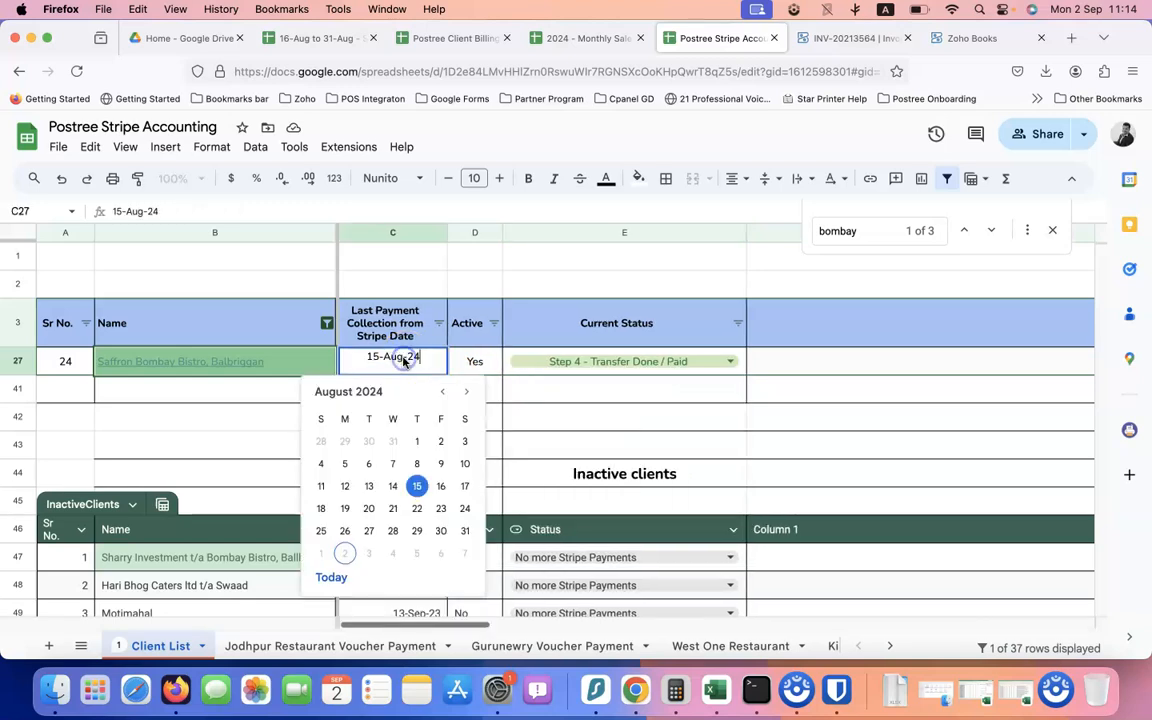
{"action": "left_click", "coordinate": [469, 530]}
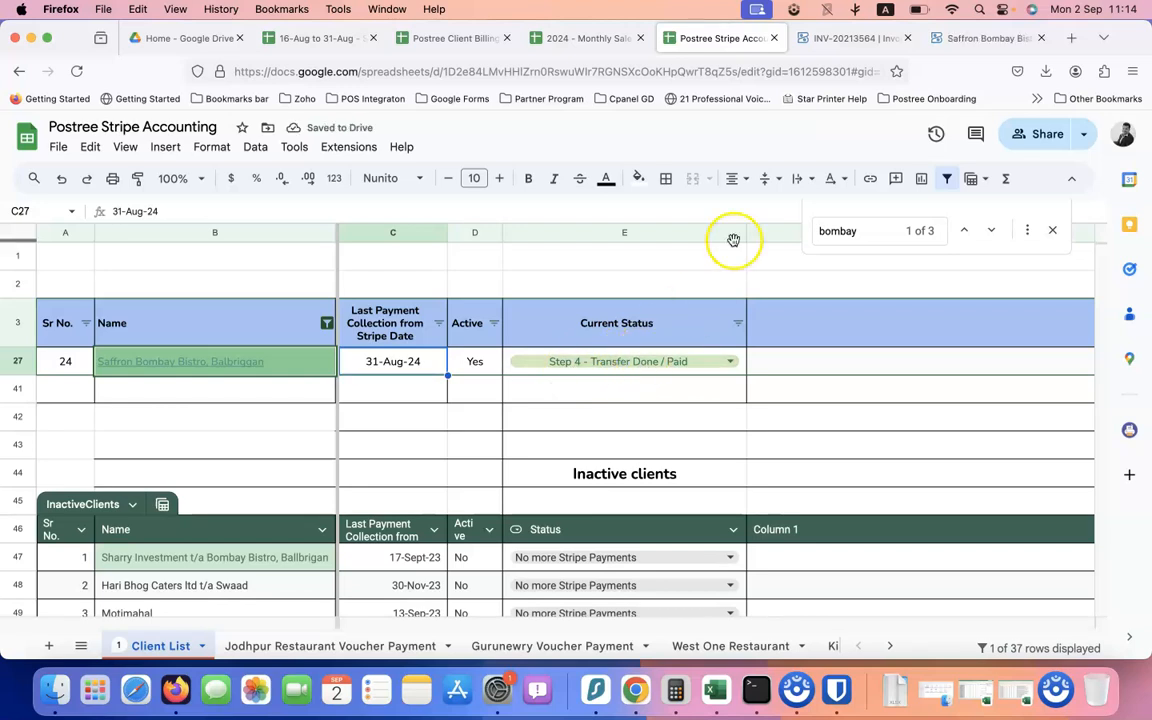
{"action": "left_click", "coordinate": [960, 38]}
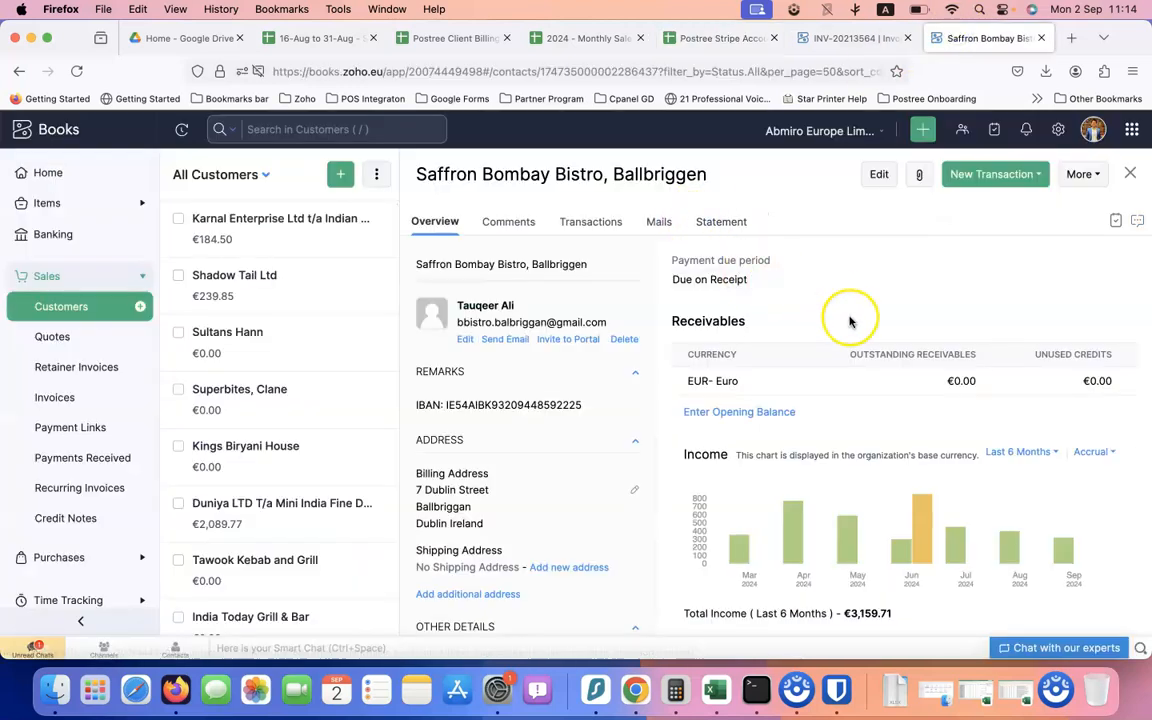
Show the customer's Mails history and look through the More and new transaction menus
{"action": "left_click", "coordinate": [653, 222]}
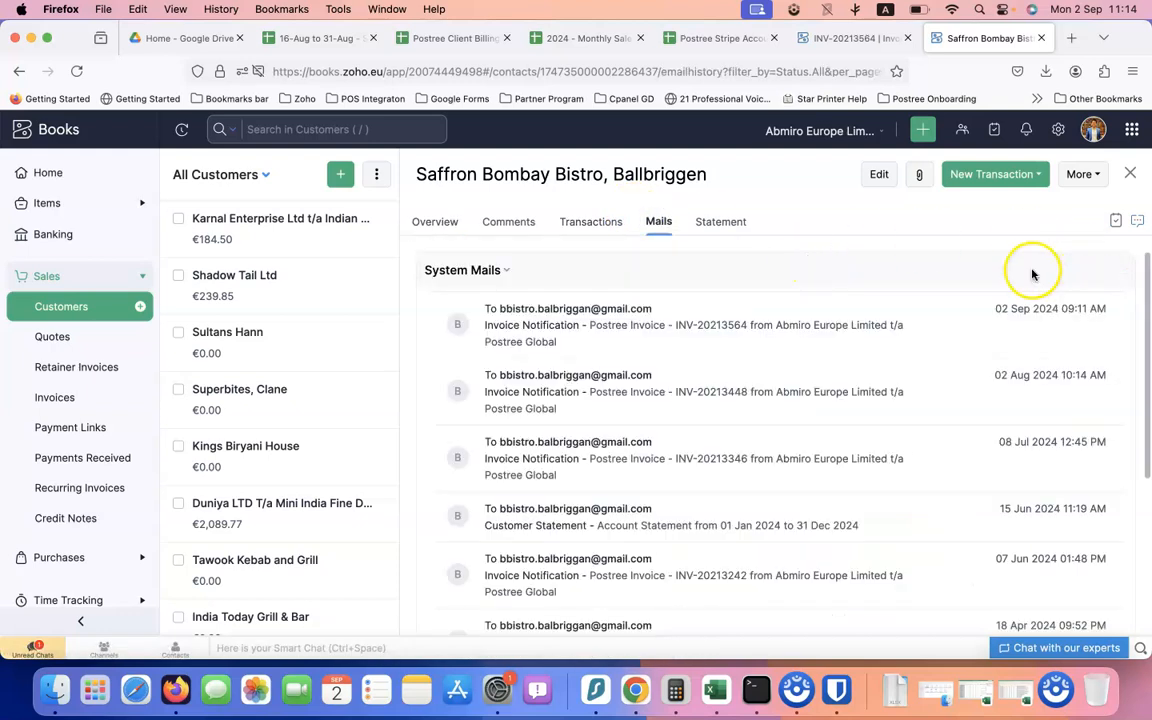
{"action": "scroll", "coordinate": [939, 325], "scroll_direction": "down", "scroll_amount": 1}
{"action": "scroll", "coordinate": [939, 325], "scroll_direction": "up", "scroll_amount": 1}
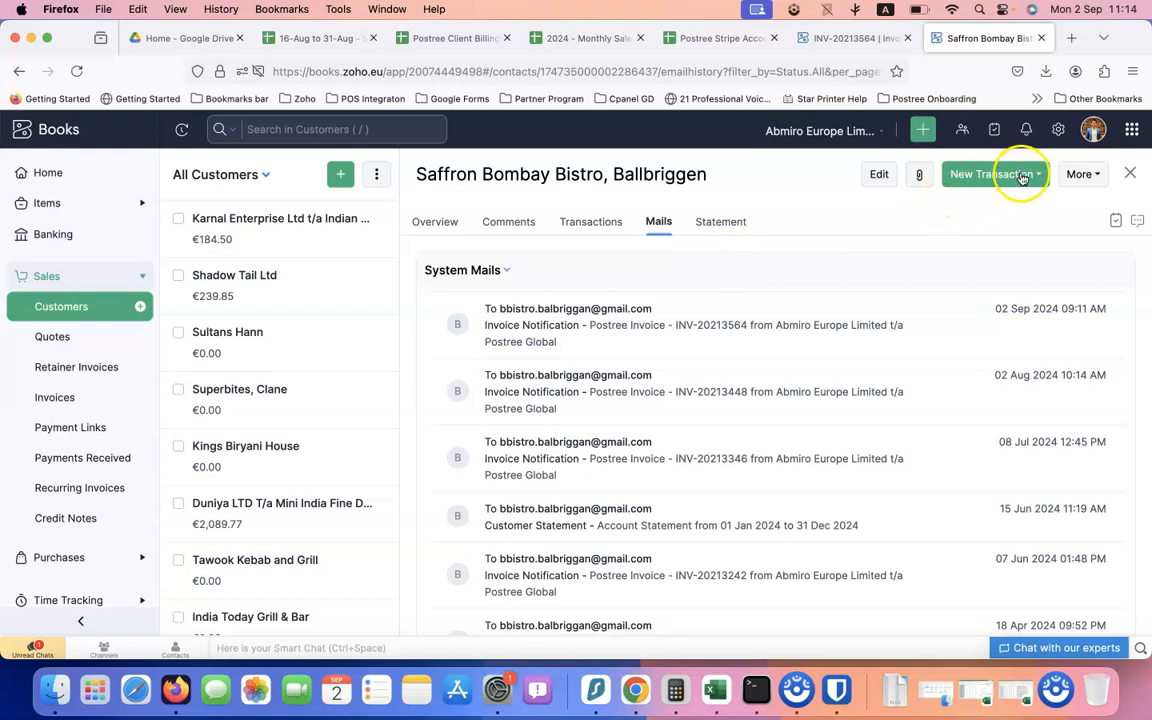
{"action": "left_click", "coordinate": [1083, 175]}
{"action": "left_click", "coordinate": [1012, 174]}
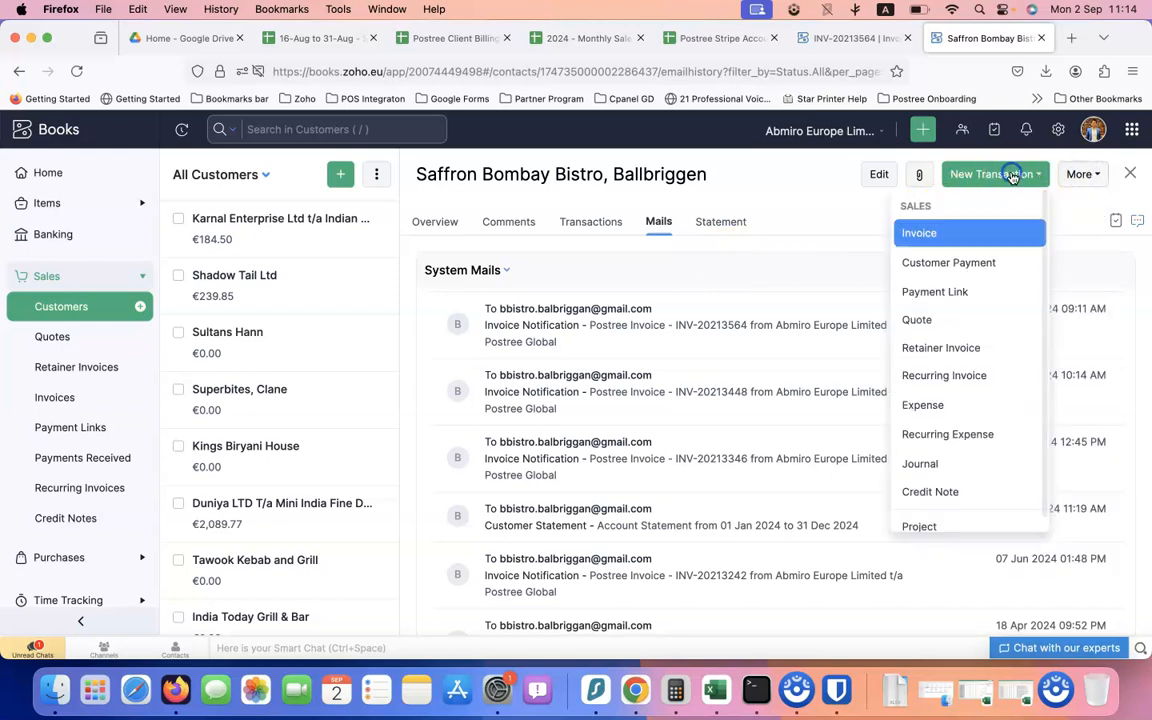
{"action": "left_click", "coordinate": [1078, 174]}
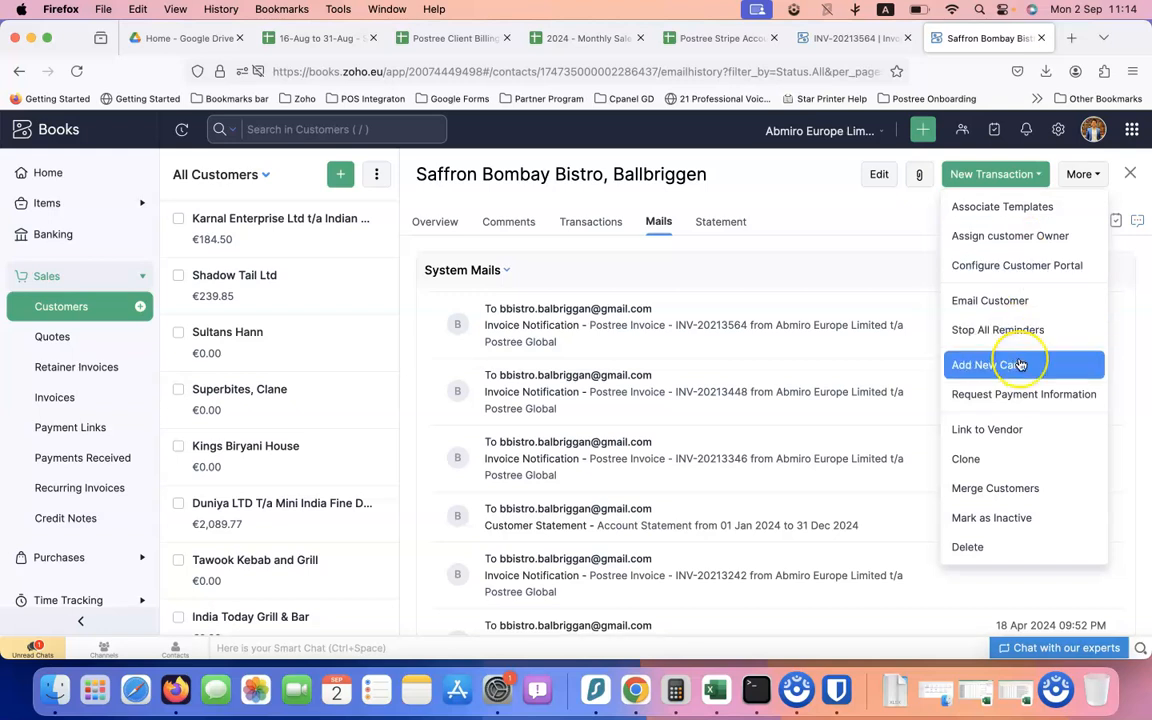
Start a customer email with the contact as recipient, then abandon it unsent
{"action": "left_click", "coordinate": [995, 300]}
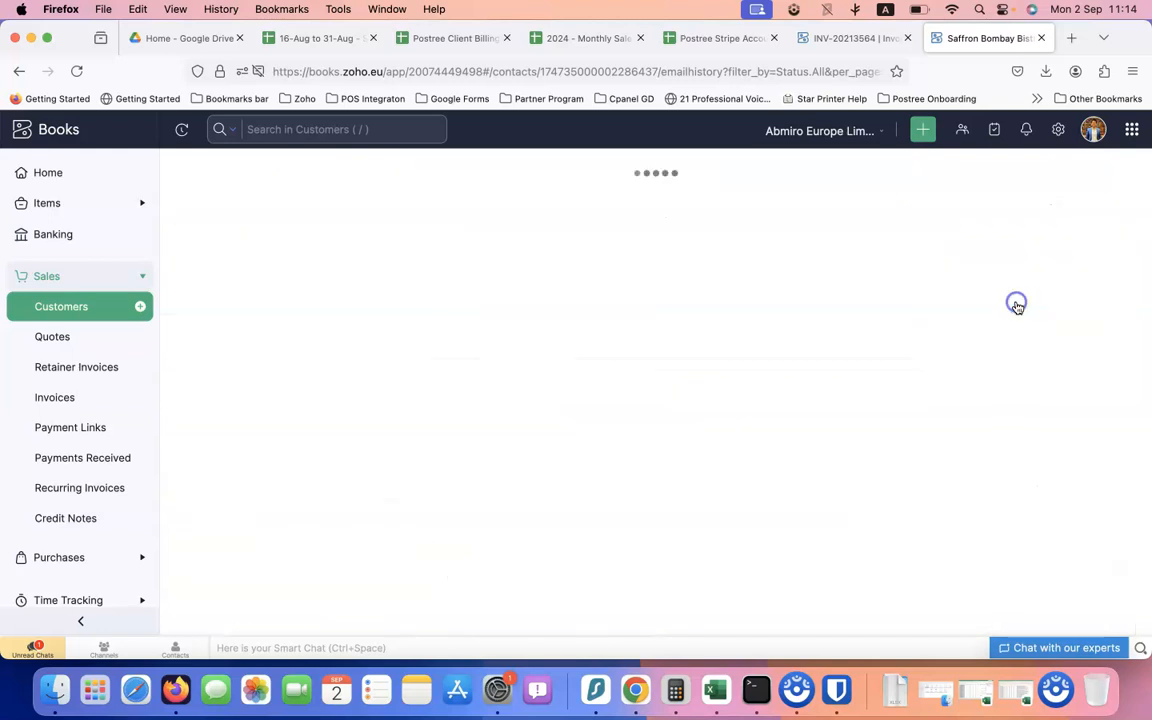
{"action": "left_click", "coordinate": [370, 243]}
{"action": "left_click", "coordinate": [380, 303]}
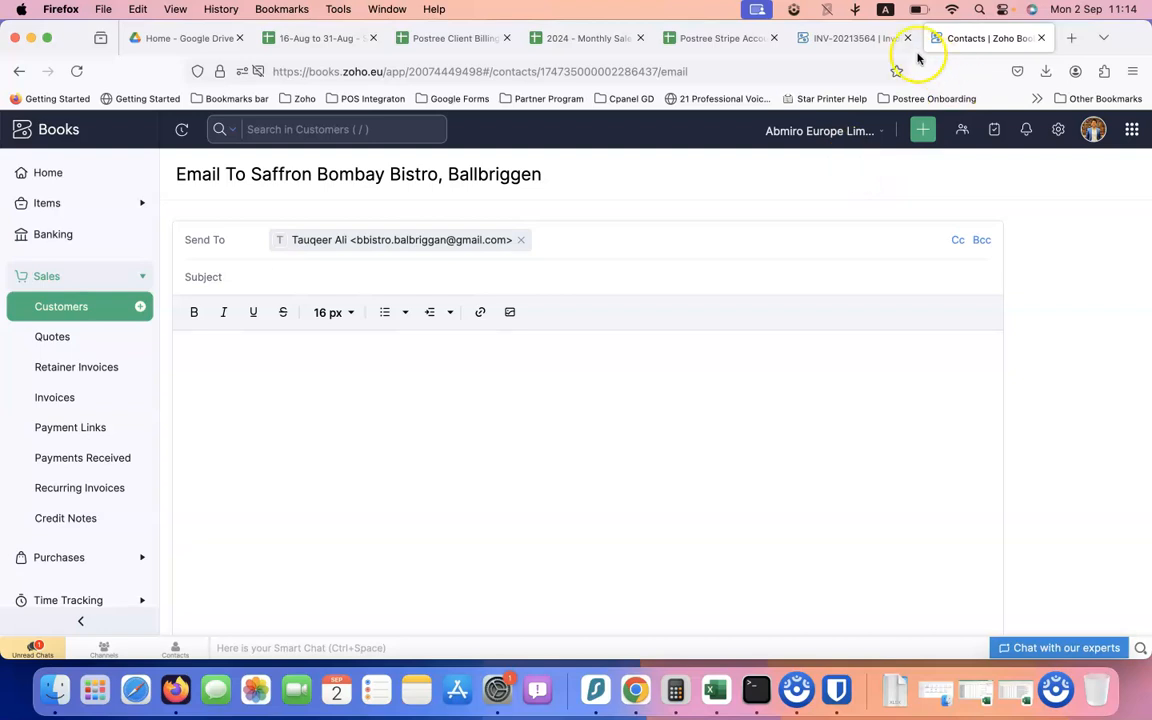
{"action": "left_click", "coordinate": [19, 71]}
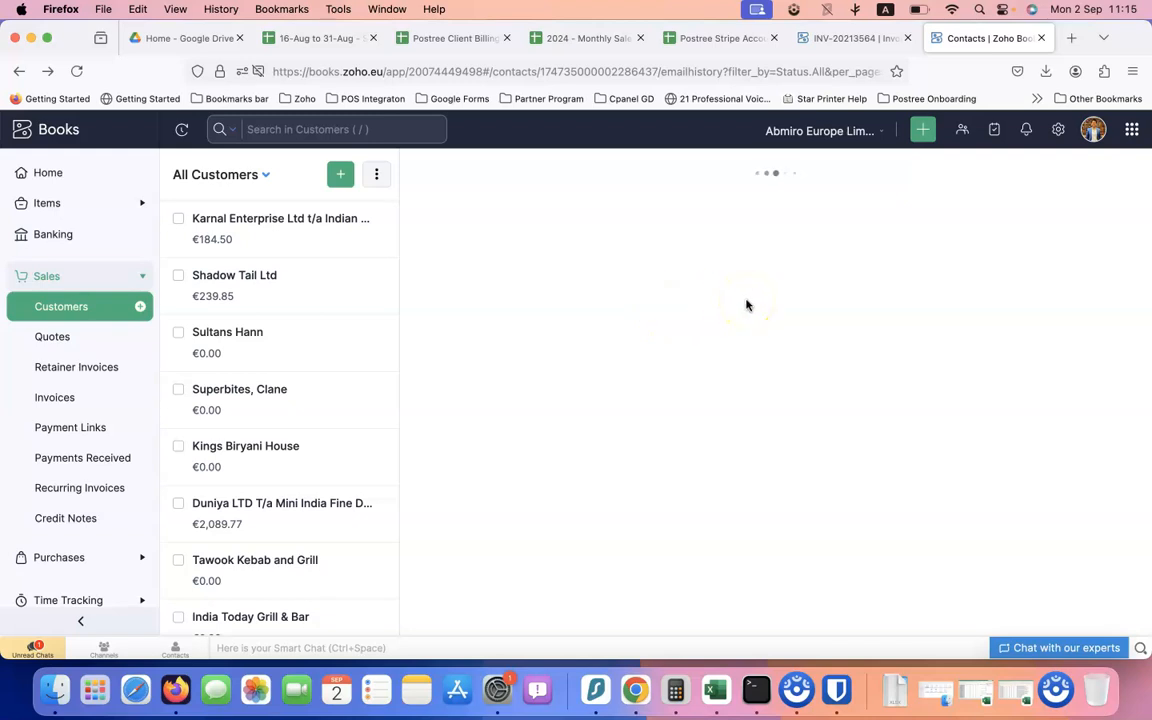
{"action": "left_click", "coordinate": [729, 229]}
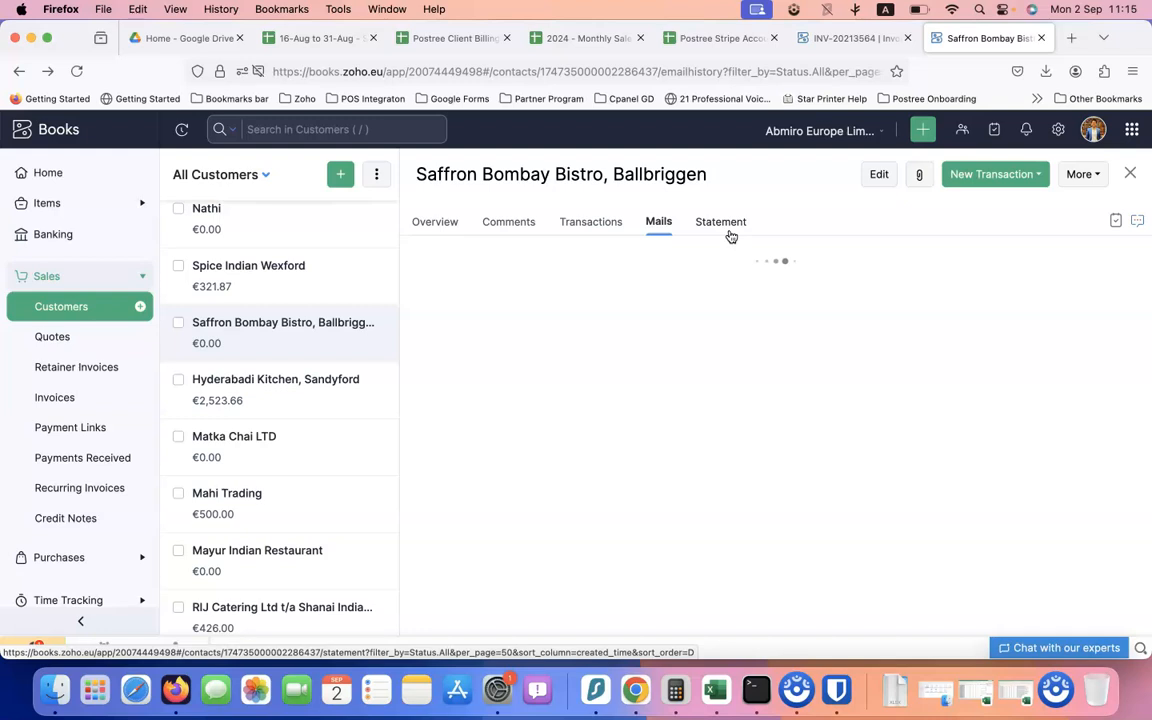
Review the September 2024 statement showing €0.00 balance due and start emailing it
{"action": "left_click", "coordinate": [729, 232]}
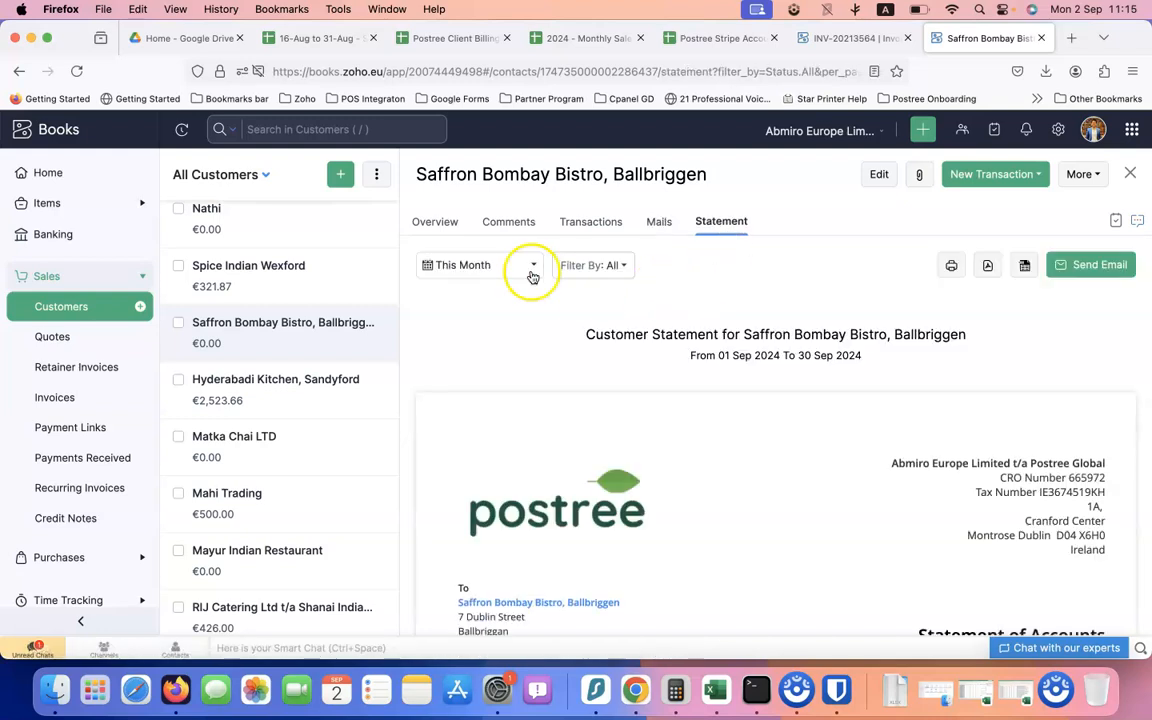
{"action": "scroll", "coordinate": [717, 496], "scroll_direction": "down", "scroll_amount": 5}
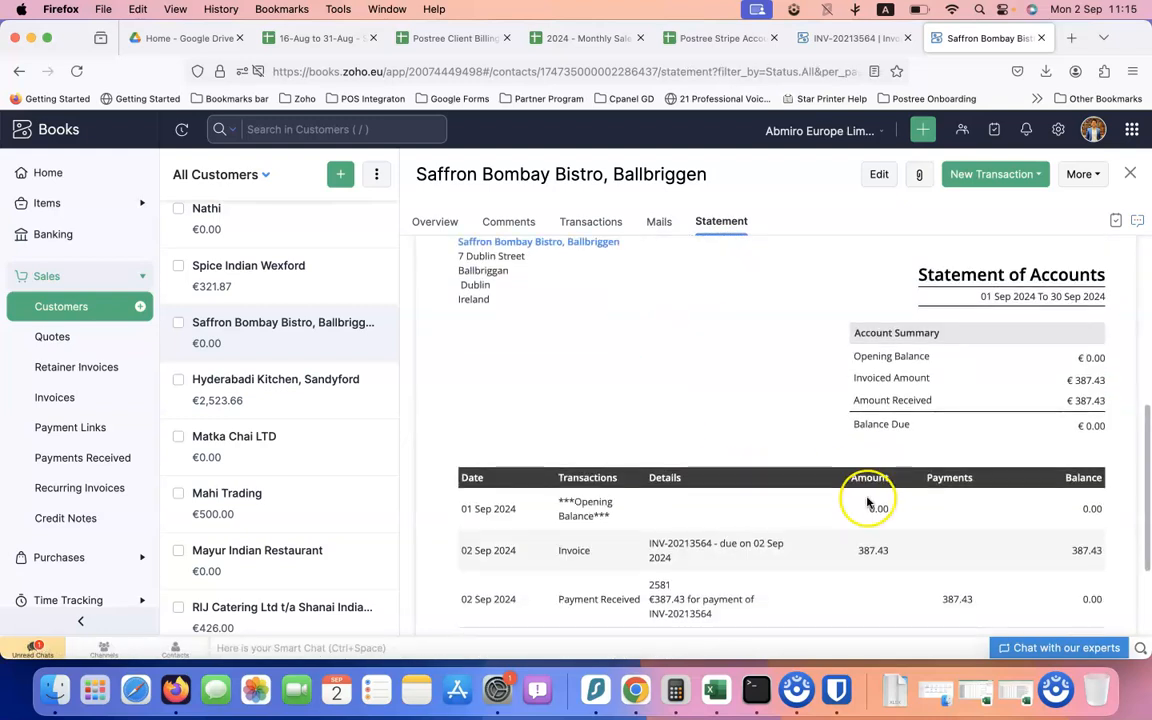
{"action": "scroll", "coordinate": [979, 463], "scroll_direction": "up", "scroll_amount": 5}
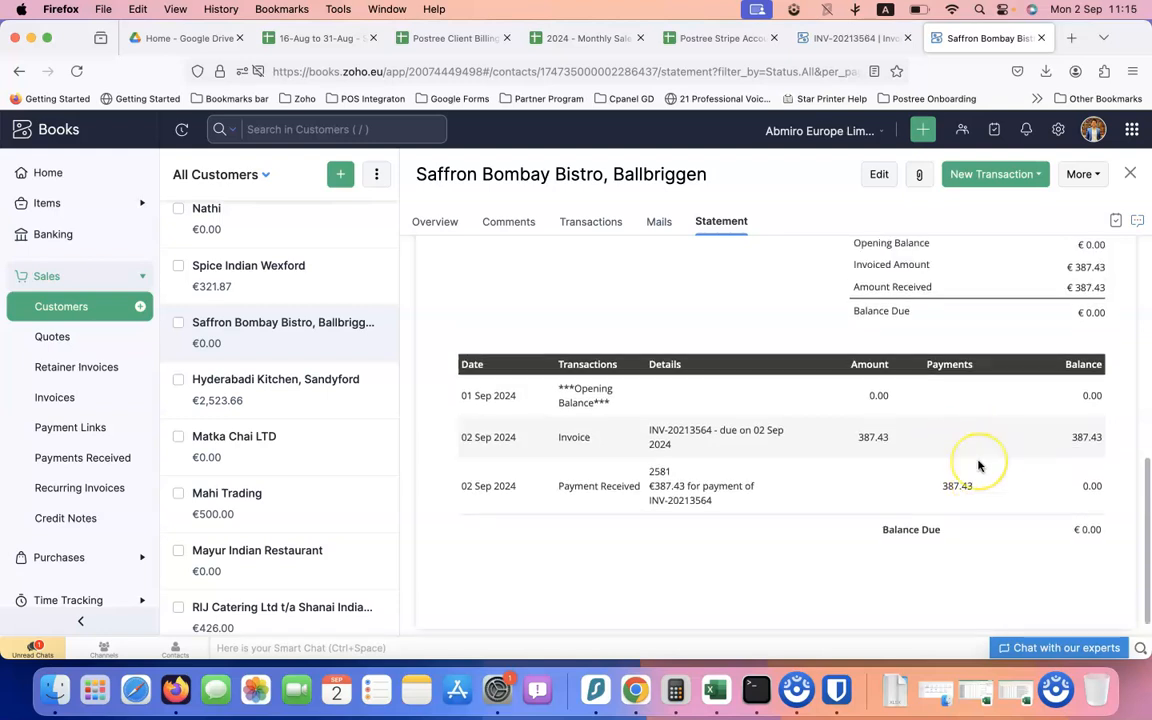
{"action": "scroll", "coordinate": [1000, 430], "scroll_direction": "up", "scroll_amount": 3}
{"action": "left_click", "coordinate": [1098, 266]}
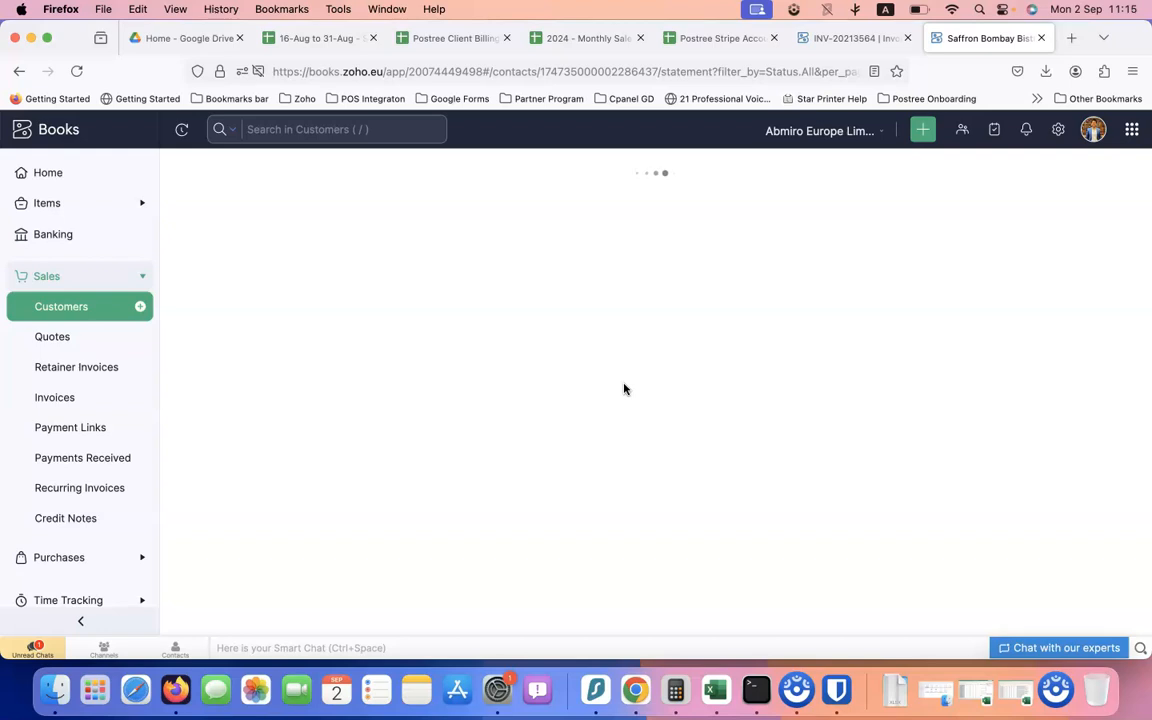
Paste the copied Stripe summary table below 'Thank you for your business.'
{"action": "scroll", "coordinate": [540, 391], "scroll_direction": "down", "scroll_amount": 1}
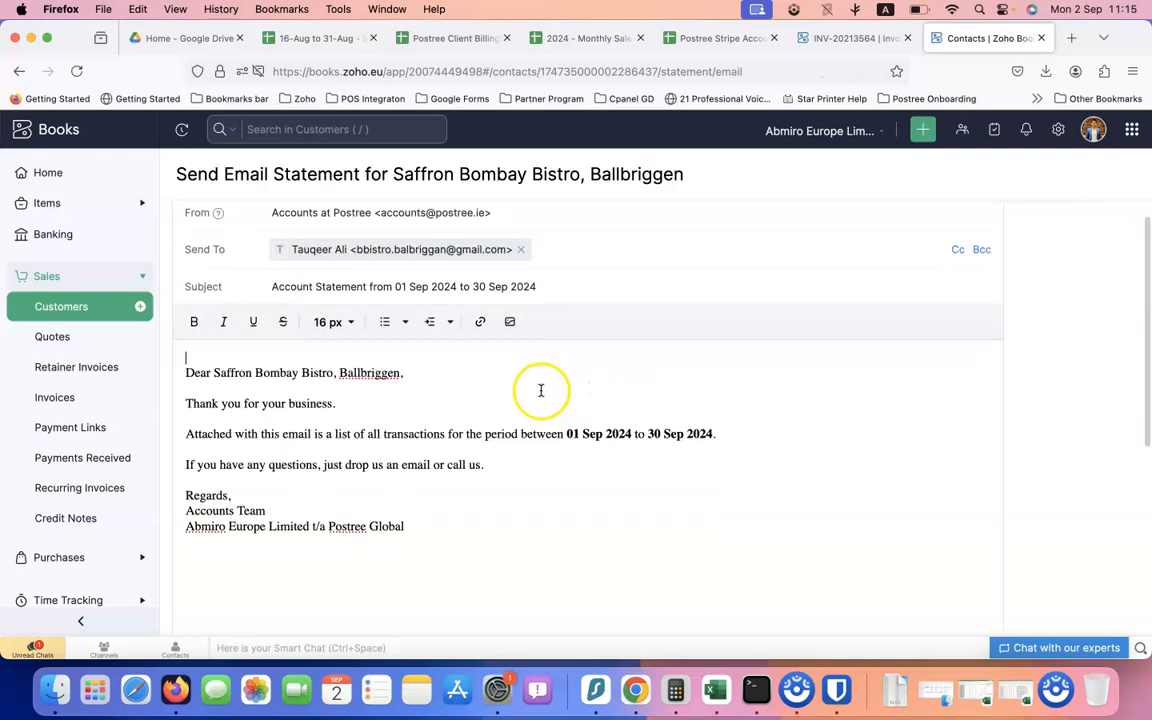
{"action": "left_click", "coordinate": [398, 380]}
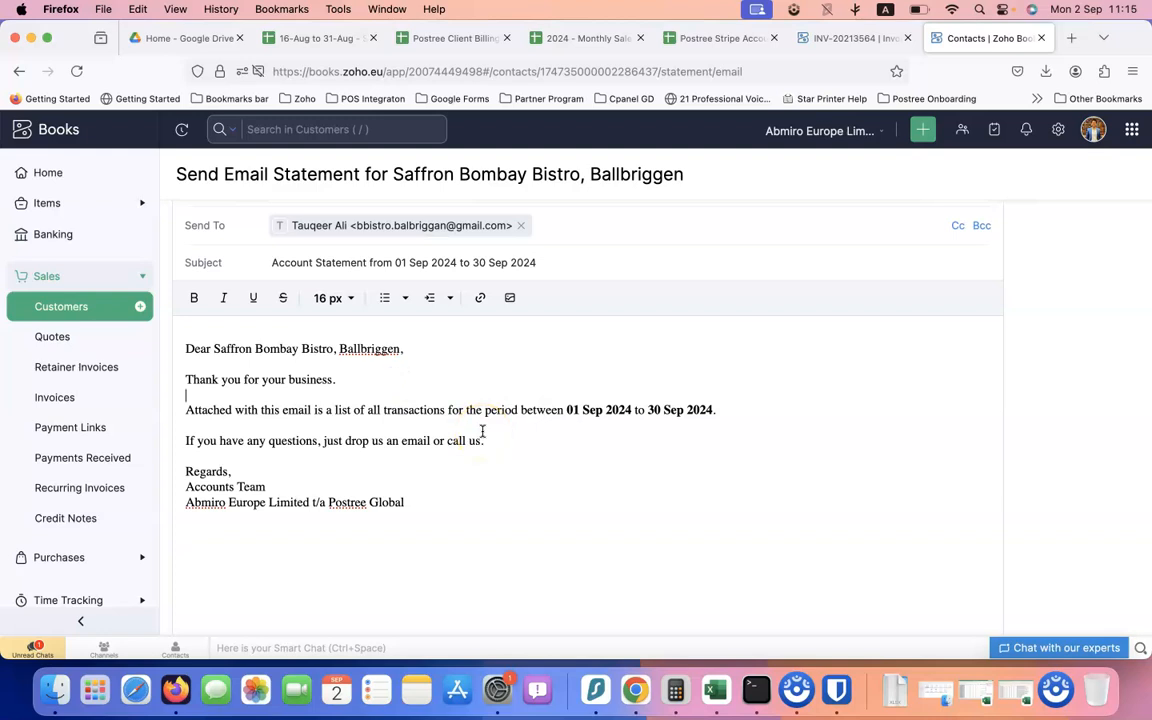
{"action": "key", "text": "Return"}
{"action": "key", "text": "Return"}
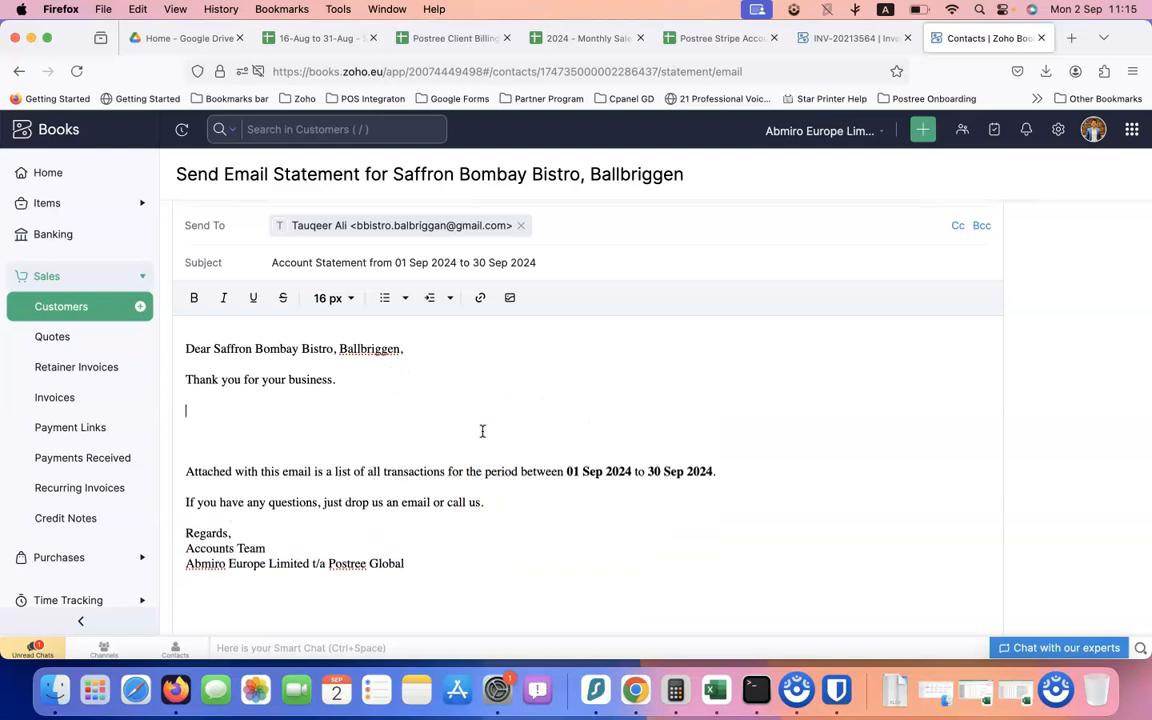
{"action": "type", "text": "Month\tType\tTotal Collected\tRefunded\tStripe Fees\tStripe Tax\tAmount 31-Aug-24\tCollection\t€1,183.82\t€26.00\t€18.64\t€4.28\t€1,134.90 2-Sept-24\tInvoice Payment\t\t\t\t\t-€387.43 2-Sept-24\tTransfer\t\t\t\t\t-€747.47"}
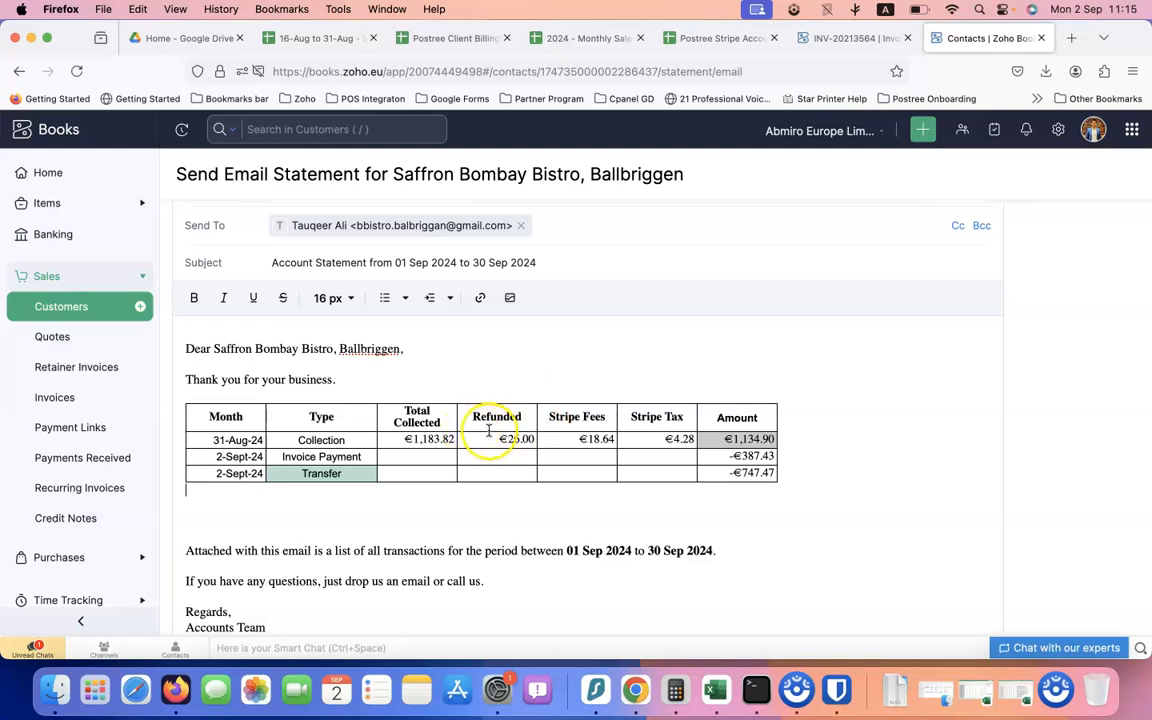
Add a line above the table noting the Stripe collection and 747.47 transferred after invoice payment
{"action": "left_click", "coordinate": [365, 383]}
{"action": "key", "text": "Return"}
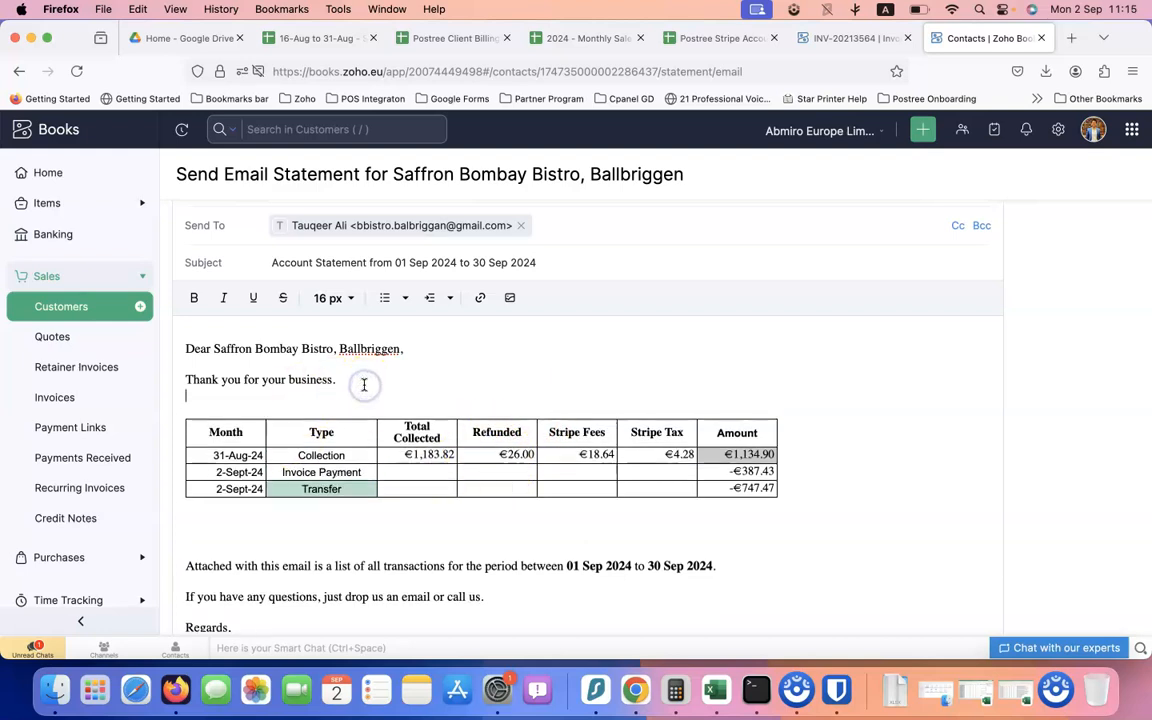
{"action": "type", "text": "We collected 113"}
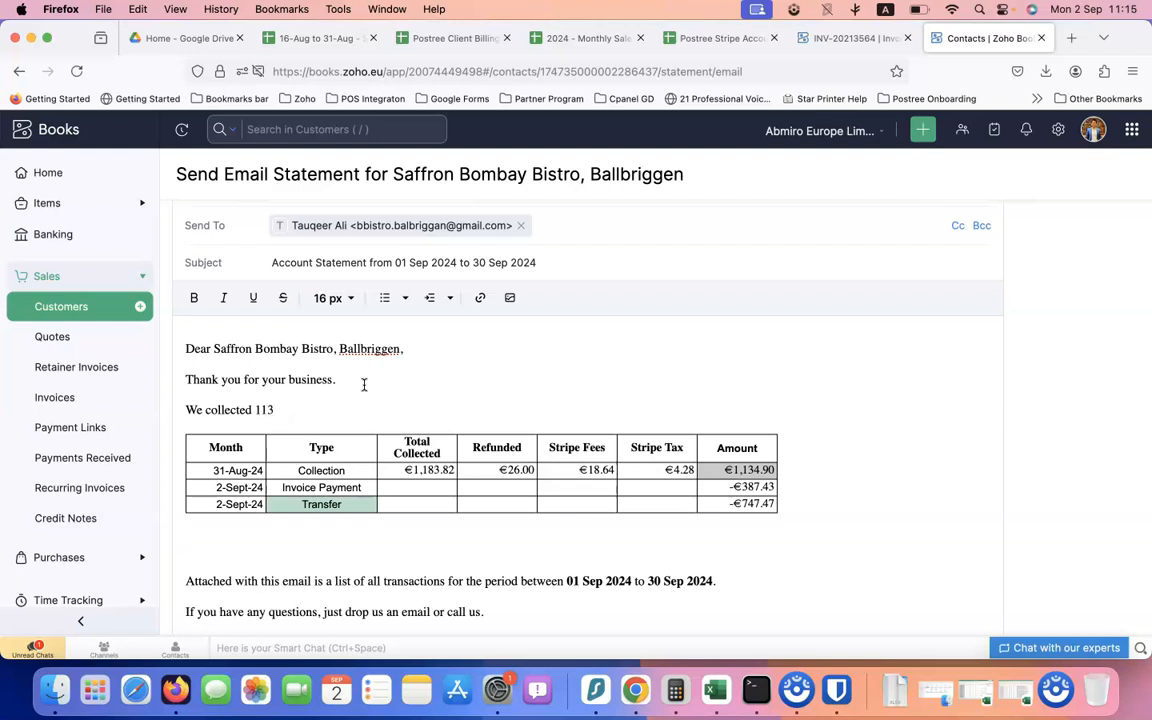
{"action": "type", "text": "from Stripe and transferred 7"}
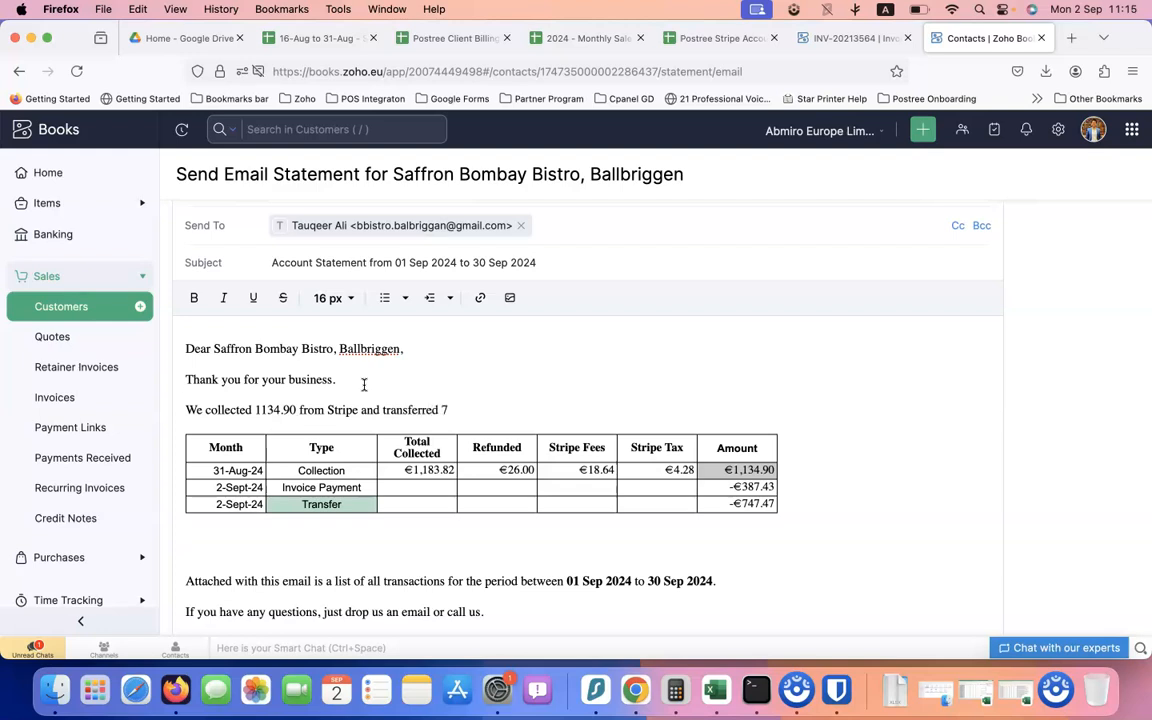
{"action": "type", "text": "47.47 after invoice payment."}
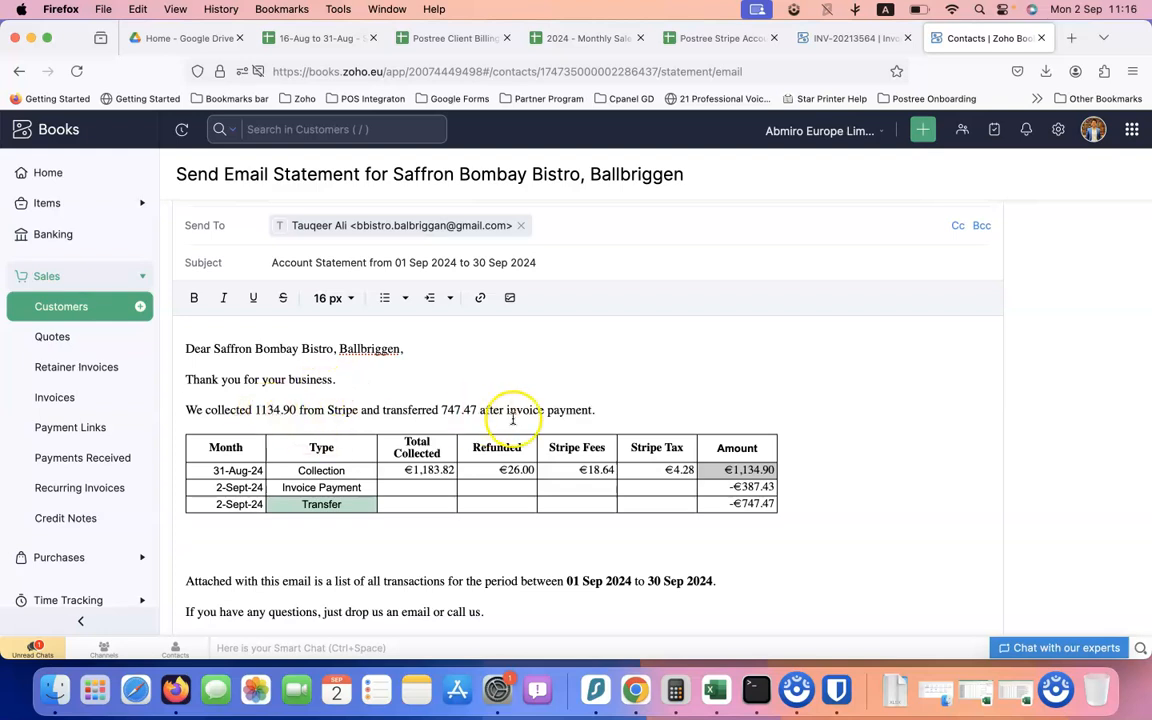
Prefix the collected amount 1134.90 with €
{"action": "left_click", "coordinate": [731, 470]}
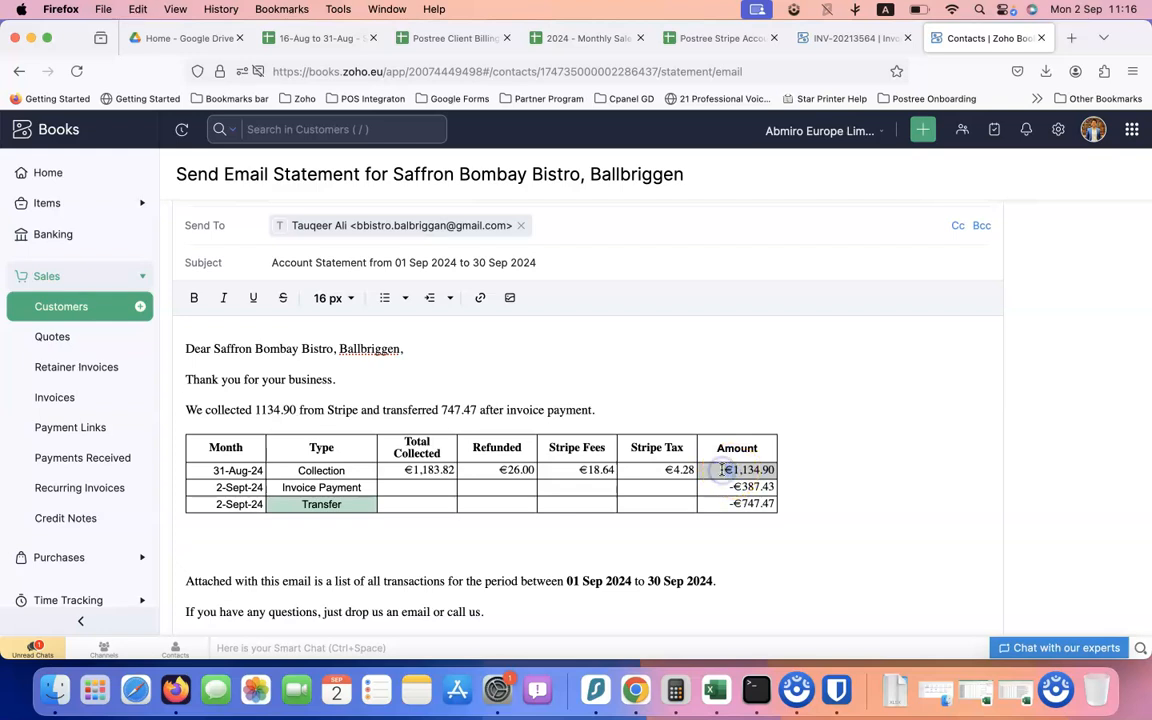
{"action": "left_click", "coordinate": [255, 410]}
{"action": "type", "text": "€"}
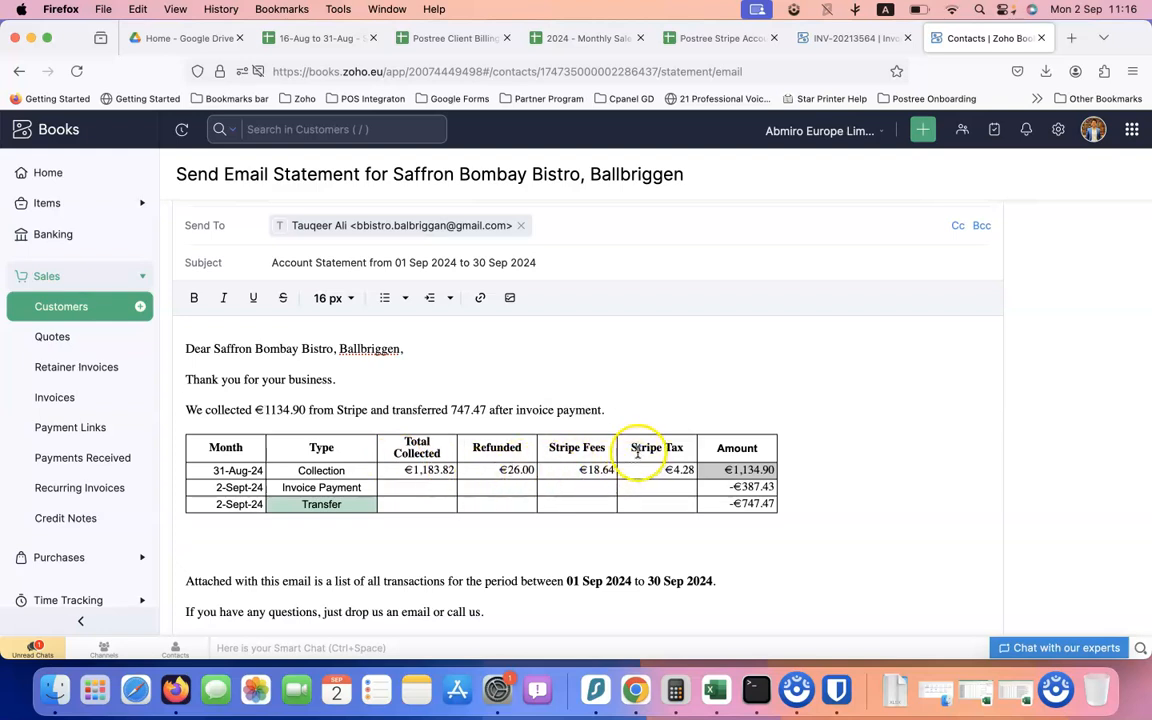
Rename the Stripe Tax column header to Stripe Charges
{"action": "left_click", "coordinate": [607, 445]}
{"action": "left_click_drag", "start_coordinate": [660, 472], "coordinate": [694, 470]}
{"action": "left_click", "coordinate": [610, 467]}
{"action": "left_click", "coordinate": [660, 470]}
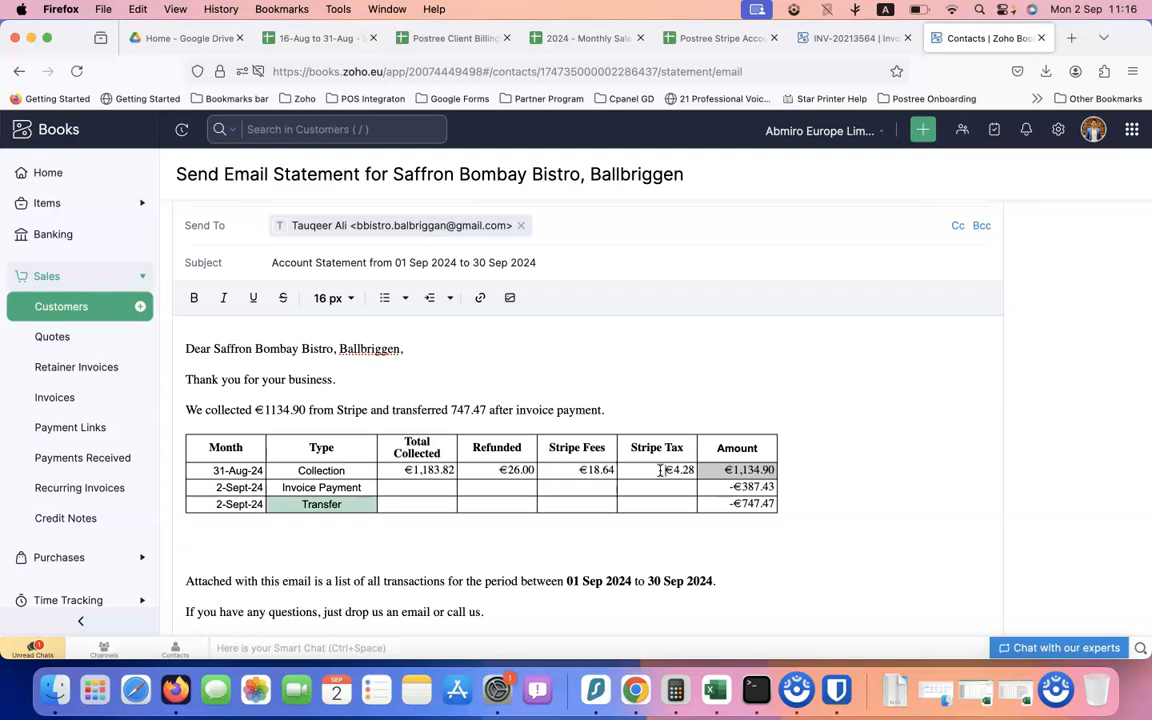
{"action": "left_click_drag", "start_coordinate": [662, 470], "coordinate": [704, 471]}
{"action": "left_click", "coordinate": [689, 448]}
{"action": "key", "text": "BackSpace"}
{"action": "key", "text": "BackSpace"}
{"action": "key", "text": "BackSpace"}
{"action": "key", "text": "BackSpace"}
{"action": "type", "text": "Charges"}
Clear the Stripe Fees header and delete the €18.64 fee amount
{"action": "triple_click", "coordinate": [562, 449]}
{"action": "key", "text": "BackSpace"}
{"action": "left_click_drag", "start_coordinate": [577, 471], "coordinate": [601, 470]}
{"action": "key", "text": "super+a"}
{"action": "key", "text": "BackSpace"}
{"action": "key", "text": "super+z"}
{"action": "left_click_drag", "start_coordinate": [574, 470], "coordinate": [612, 473]}
{"action": "key", "text": "BackSpace"}
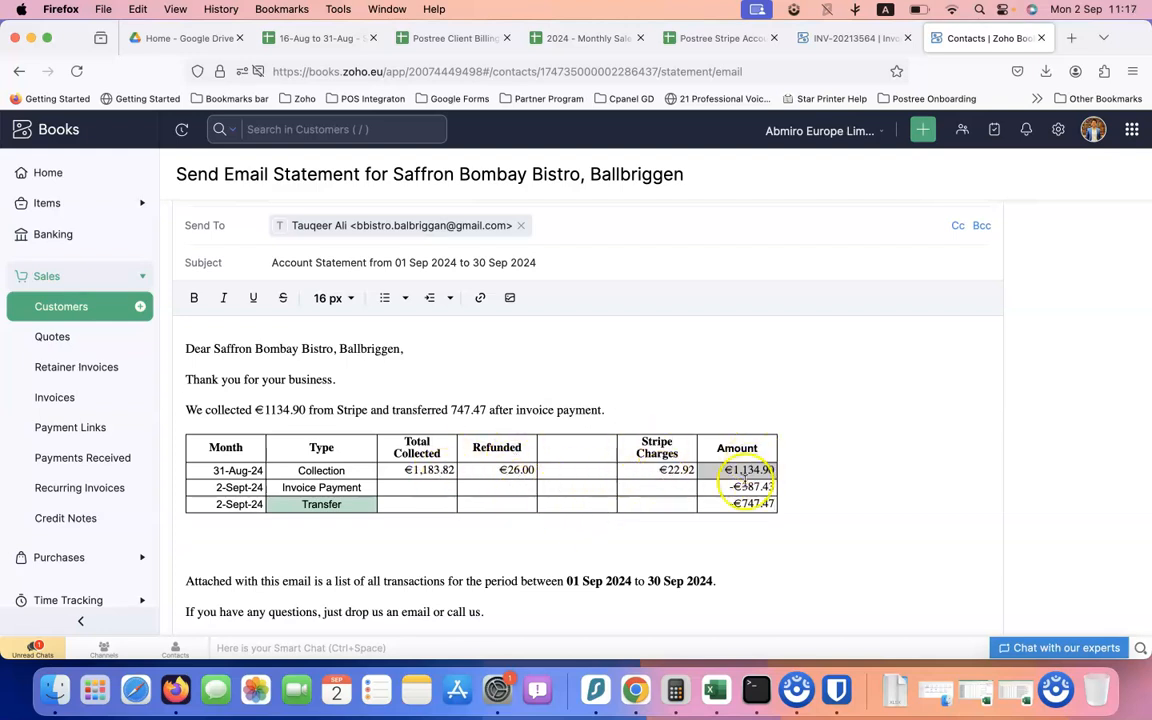
Add the company's accounts address as the single Cc recipient on the statement email
{"action": "scroll", "coordinate": [697, 507], "scroll_direction": "down", "scroll_amount": 2}
{"action": "scroll", "coordinate": [701, 508], "scroll_direction": "down", "scroll_amount": 1}
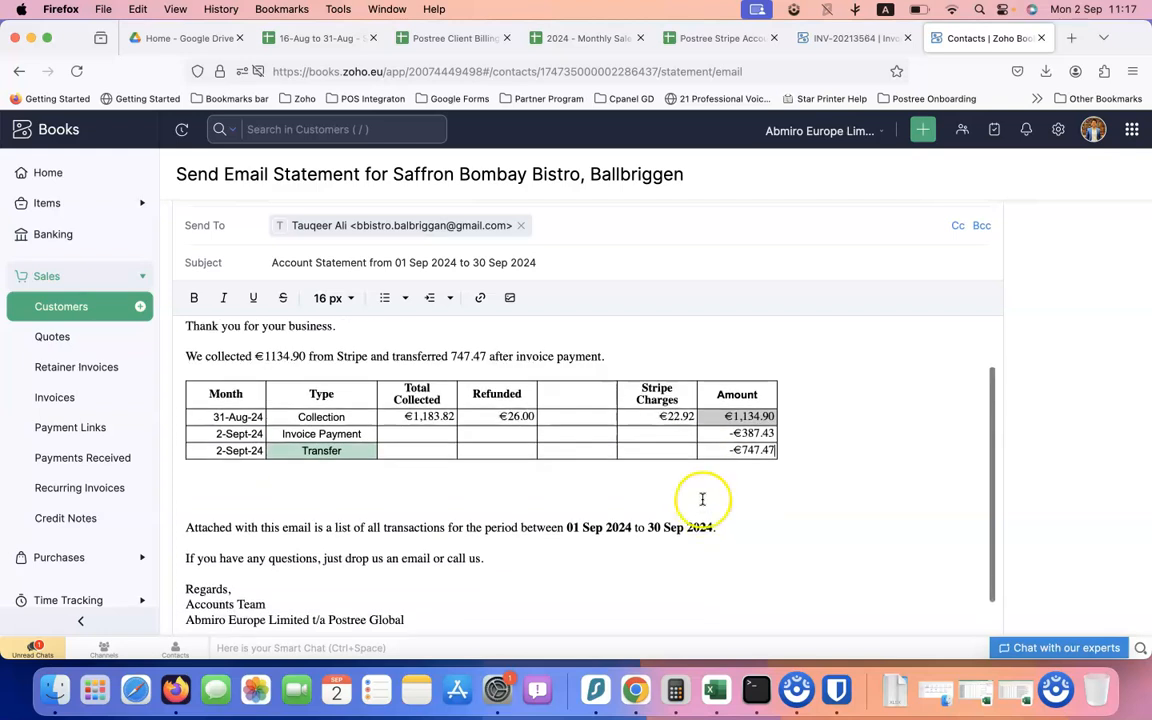
{"action": "left_click", "coordinate": [575, 480]}
{"action": "scroll", "coordinate": [575, 480], "scroll_direction": "down", "scroll_amount": 2}
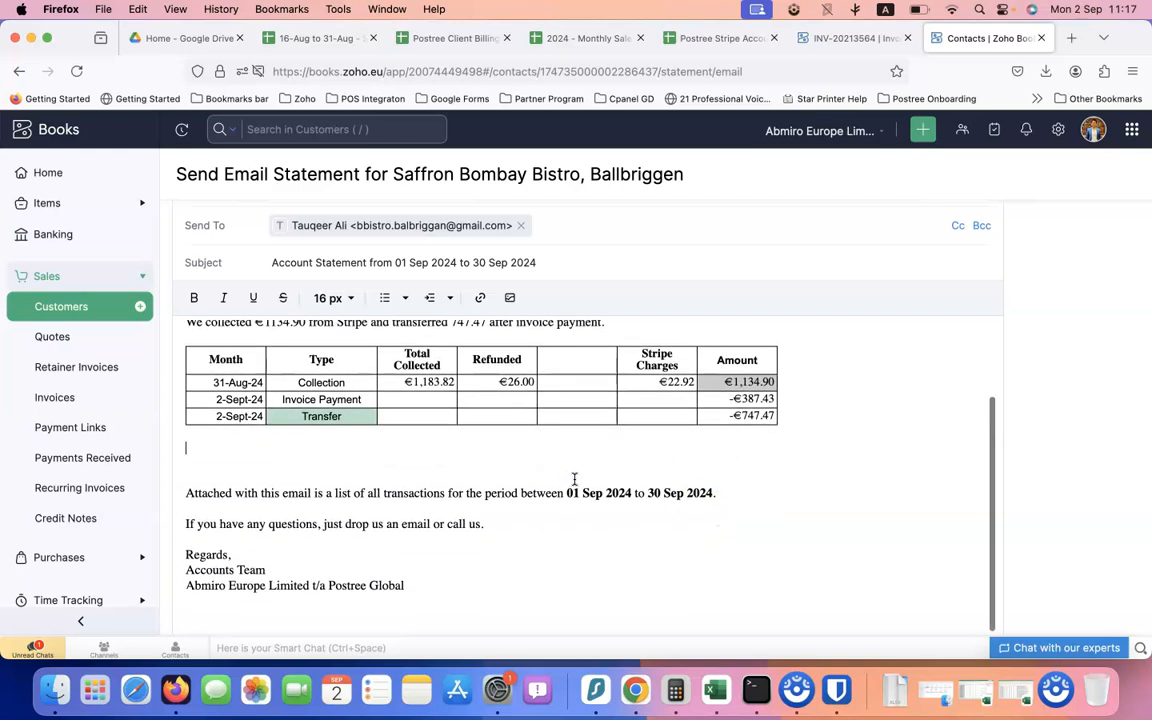
{"action": "scroll", "coordinate": [575, 480], "scroll_direction": "up", "scroll_amount": 3}
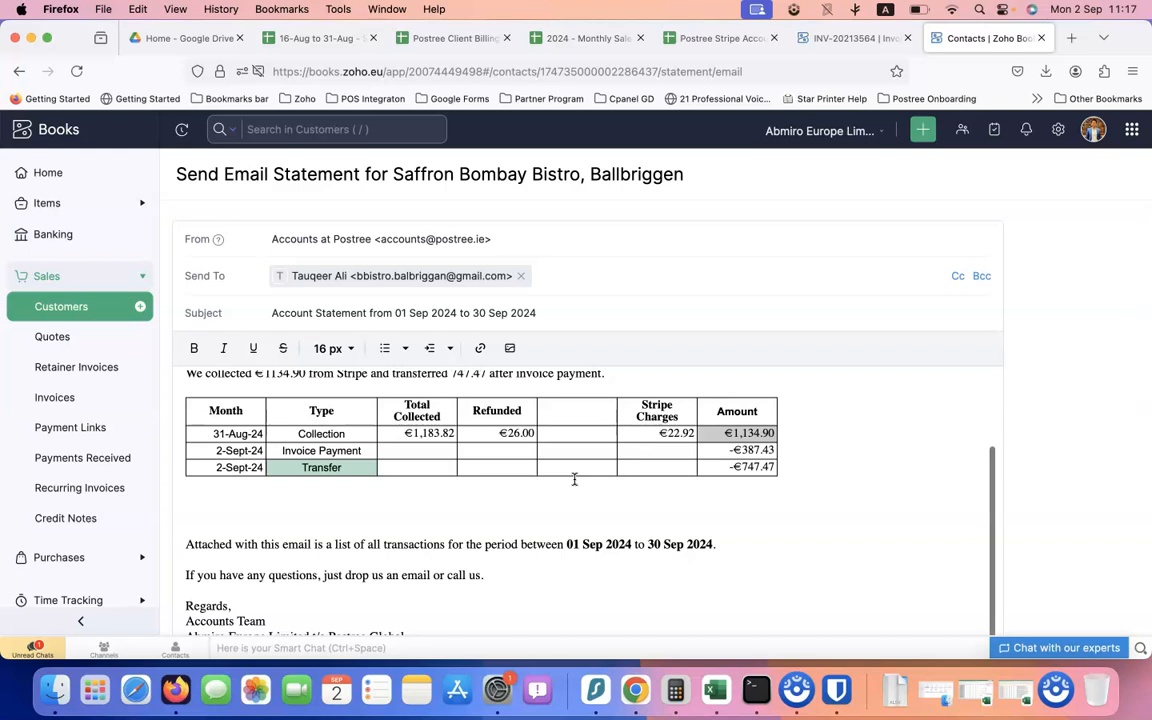
{"action": "left_click", "coordinate": [953, 273]}
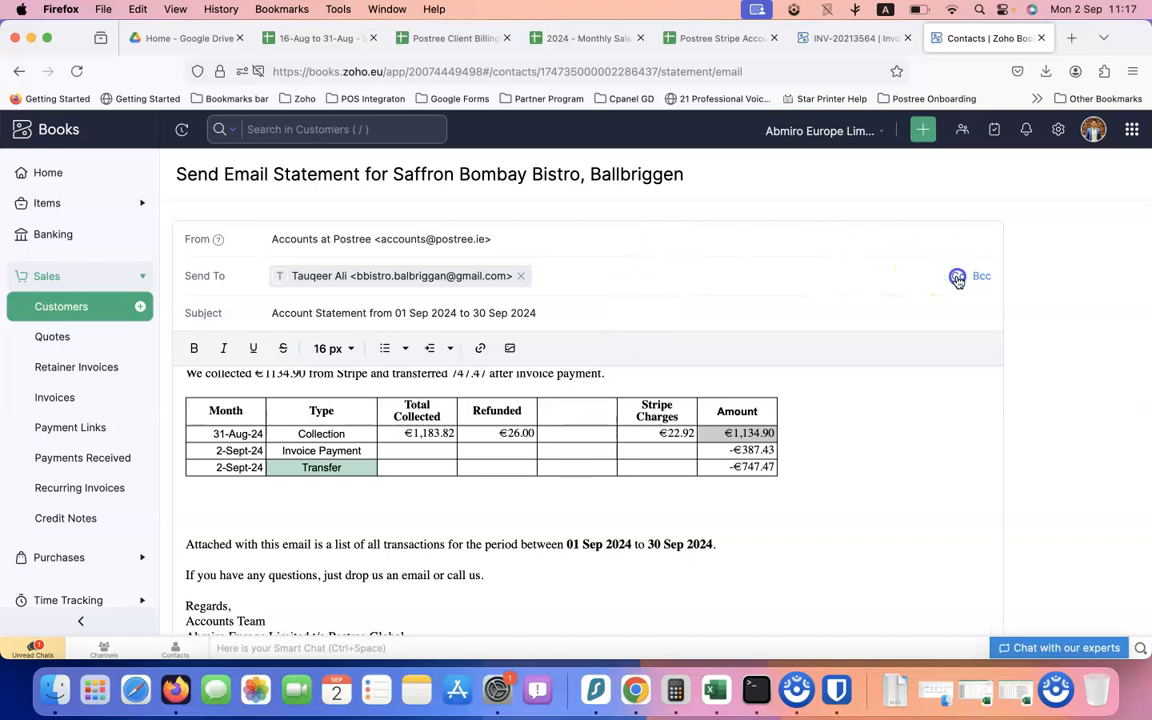
{"action": "left_click", "coordinate": [673, 304]}
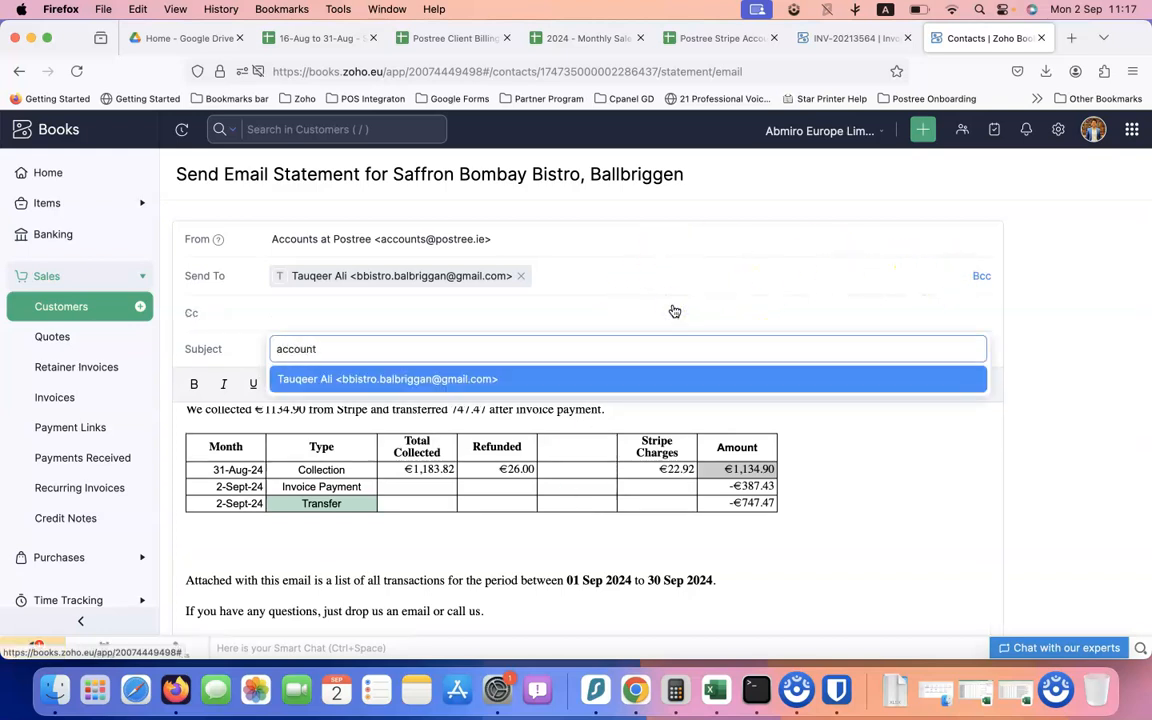
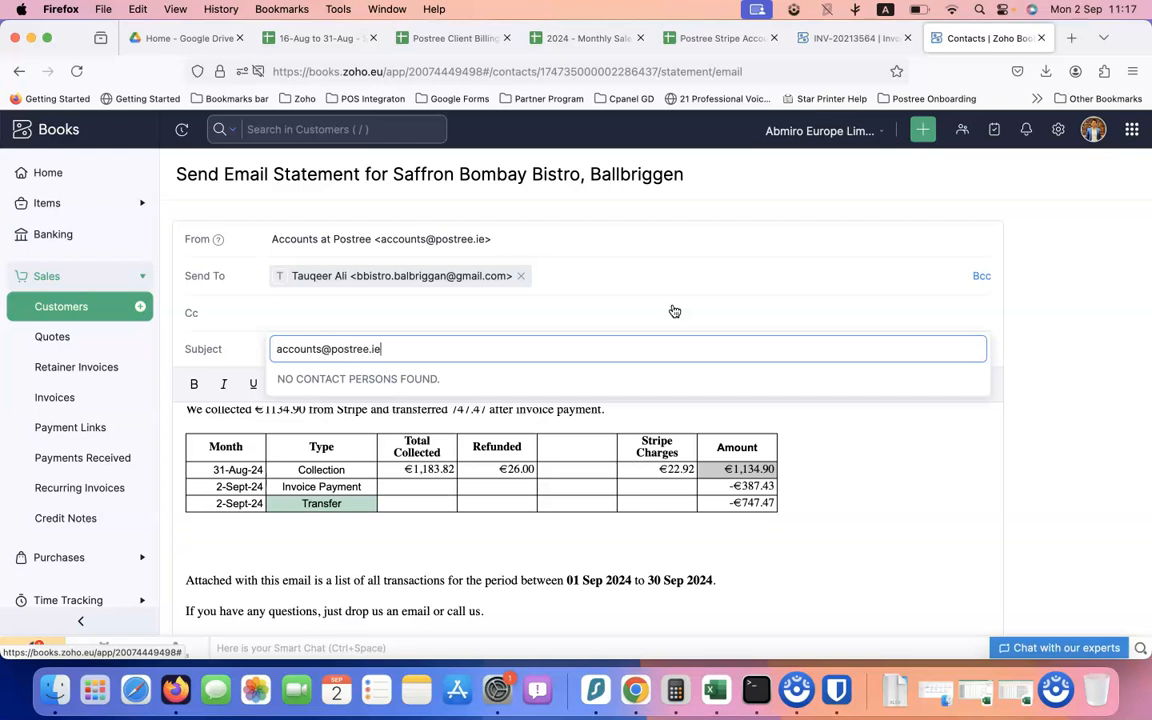
{"action": "key", "text": "Return"}
{"action": "left_click", "coordinate": [950, 443]}
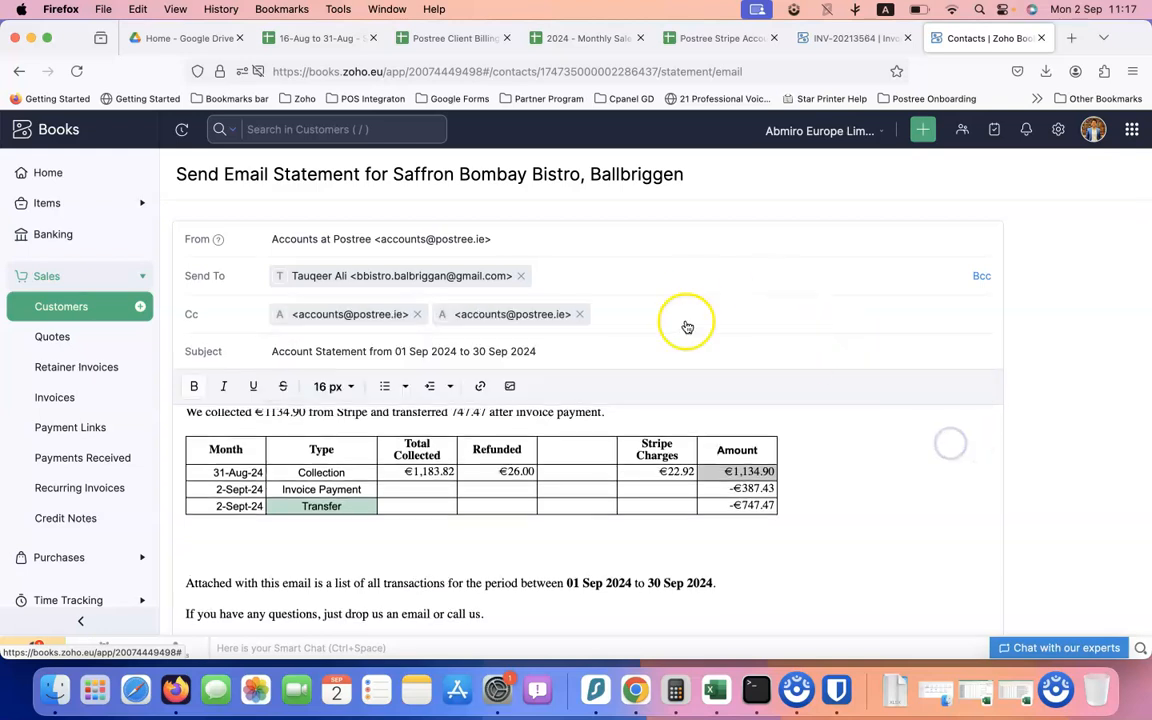
{"action": "left_click", "coordinate": [579, 314]}
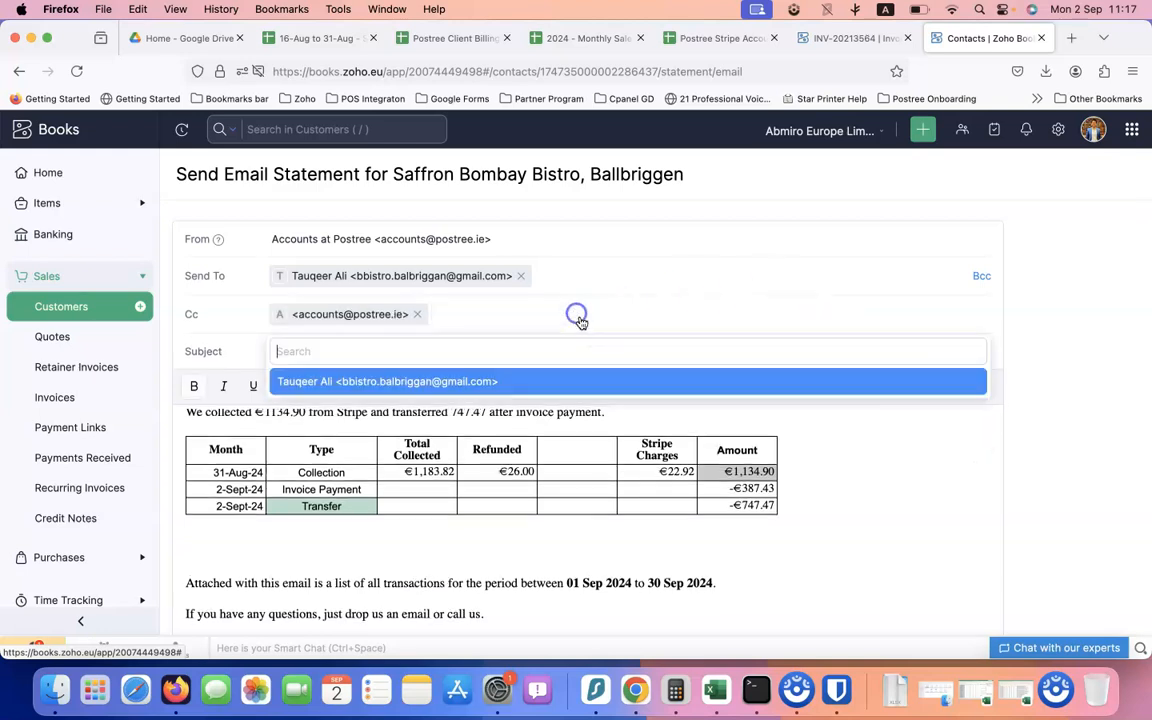
{"action": "left_click", "coordinate": [812, 522]}
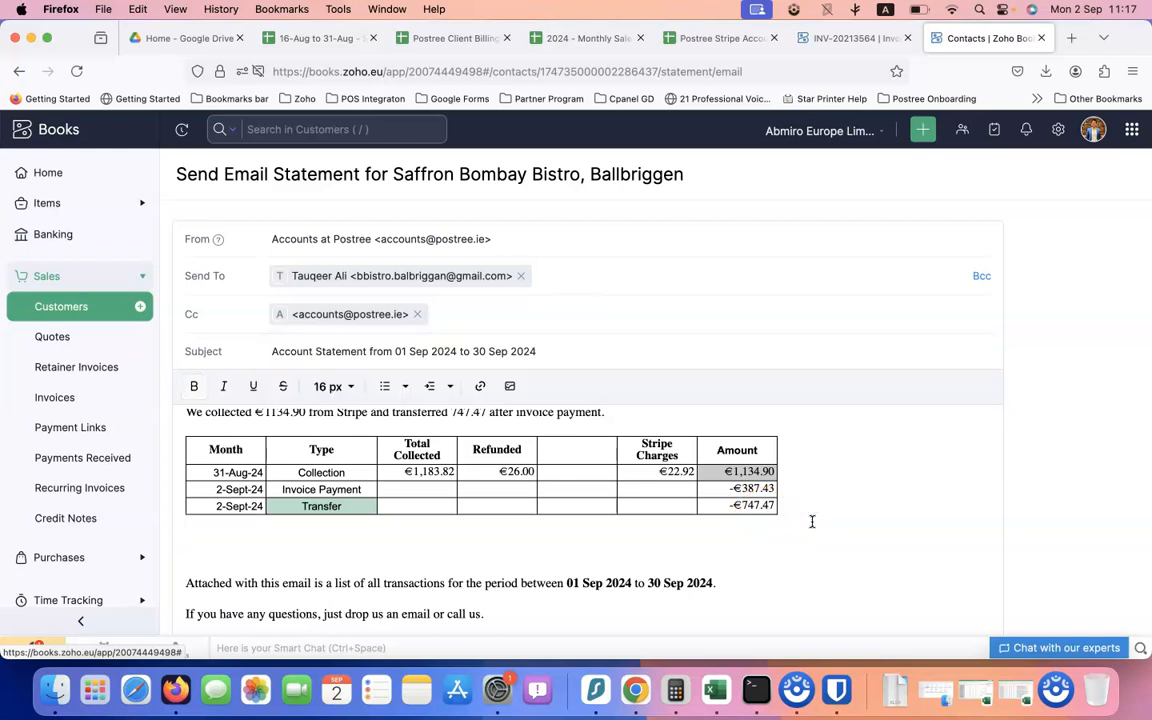
Insert a euro sign so the body reads 'transferred €747.47'
{"action": "scroll", "coordinate": [812, 521], "scroll_direction": "up", "scroll_amount": 3}
{"action": "left_click", "coordinate": [453, 498]}
{"action": "left_click", "coordinate": [665, 560]}
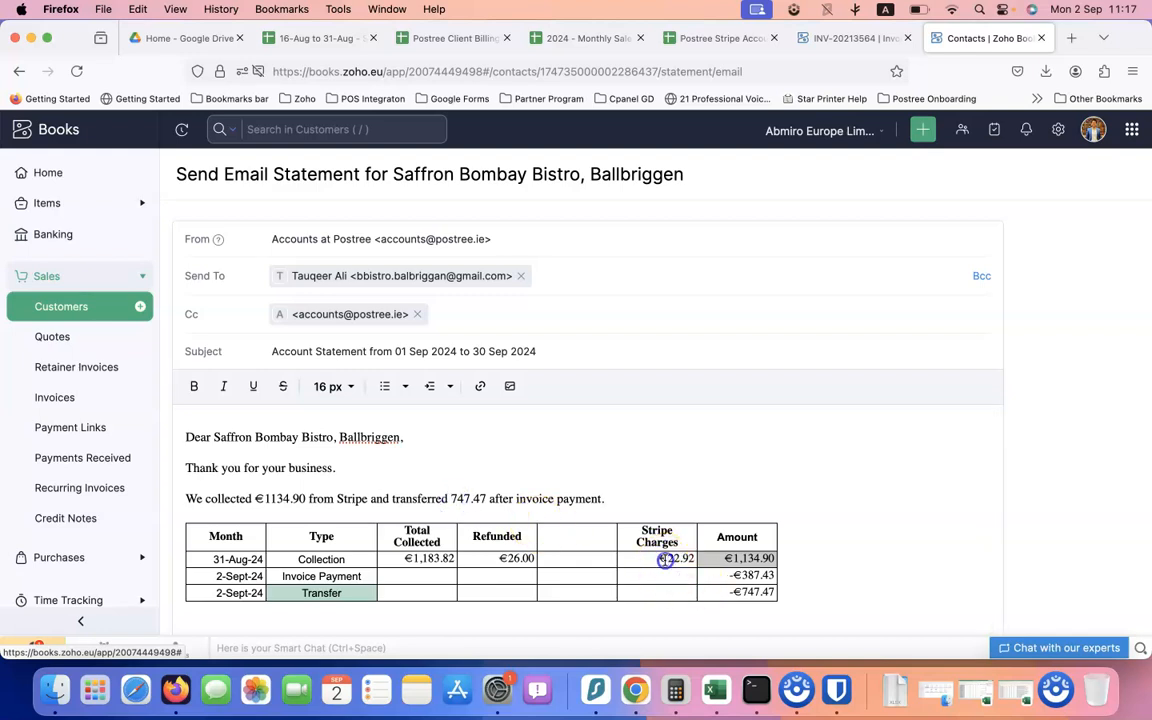
{"action": "left_click", "coordinate": [451, 498]}
{"action": "type", "text": "€"}
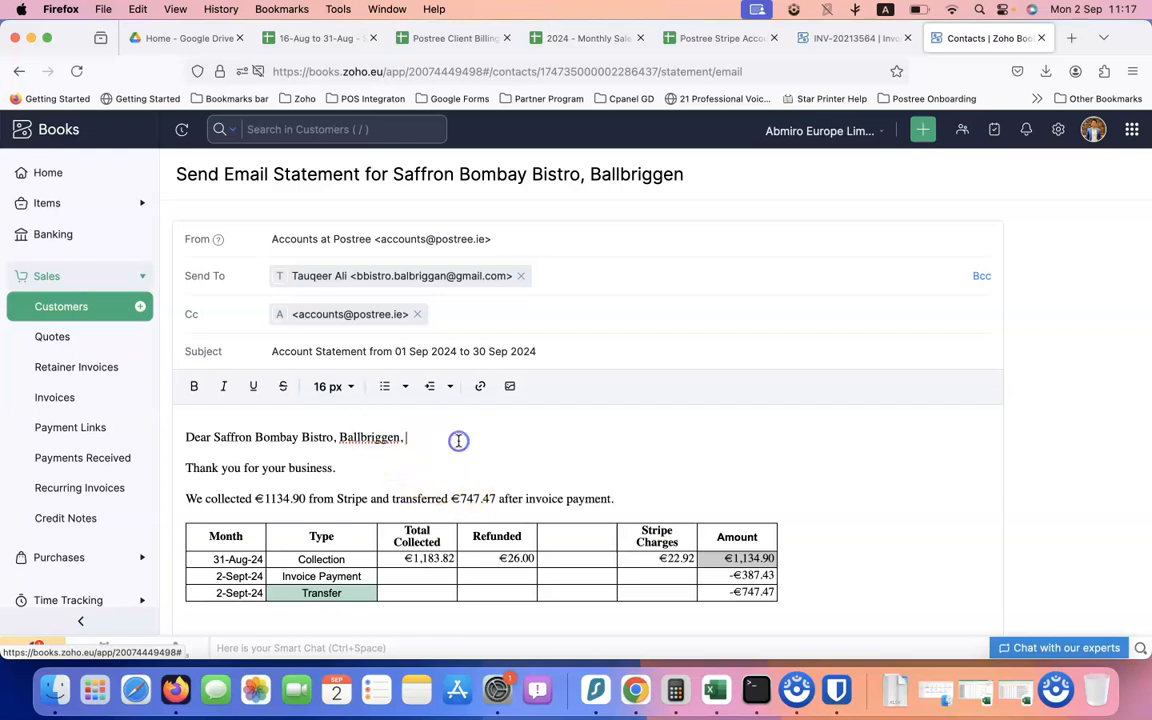
{"action": "scroll", "coordinate": [458, 442], "scroll_direction": "down", "scroll_amount": 3}
{"action": "scroll", "coordinate": [410, 478], "scroll_direction": "up", "scroll_amount": 2}
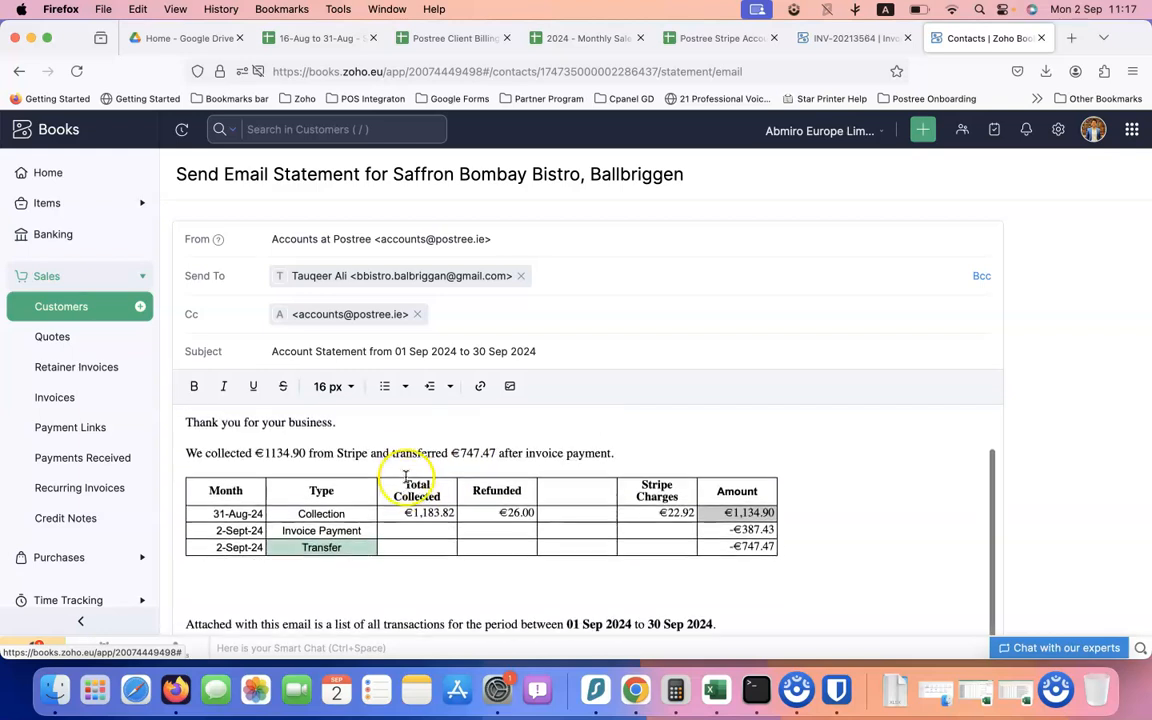
{"action": "scroll", "coordinate": [512, 540], "scroll_direction": "down", "scroll_amount": 5}
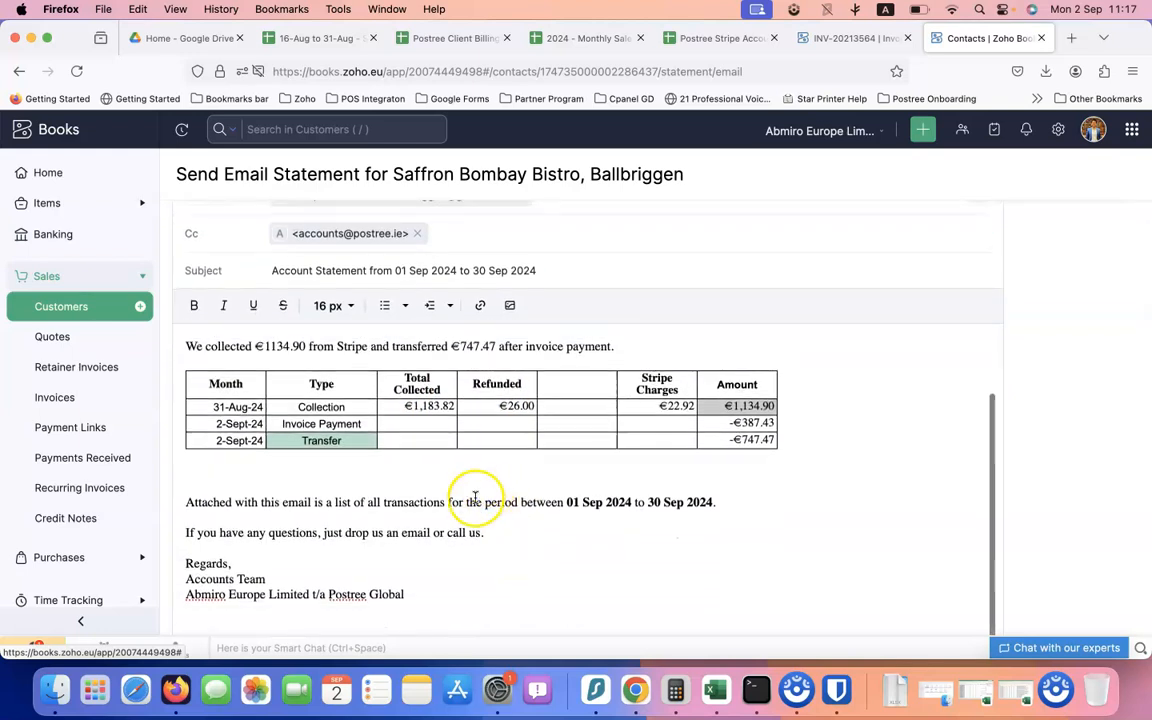
{"action": "scroll", "coordinate": [465, 504], "scroll_direction": "down", "scroll_amount": 5}
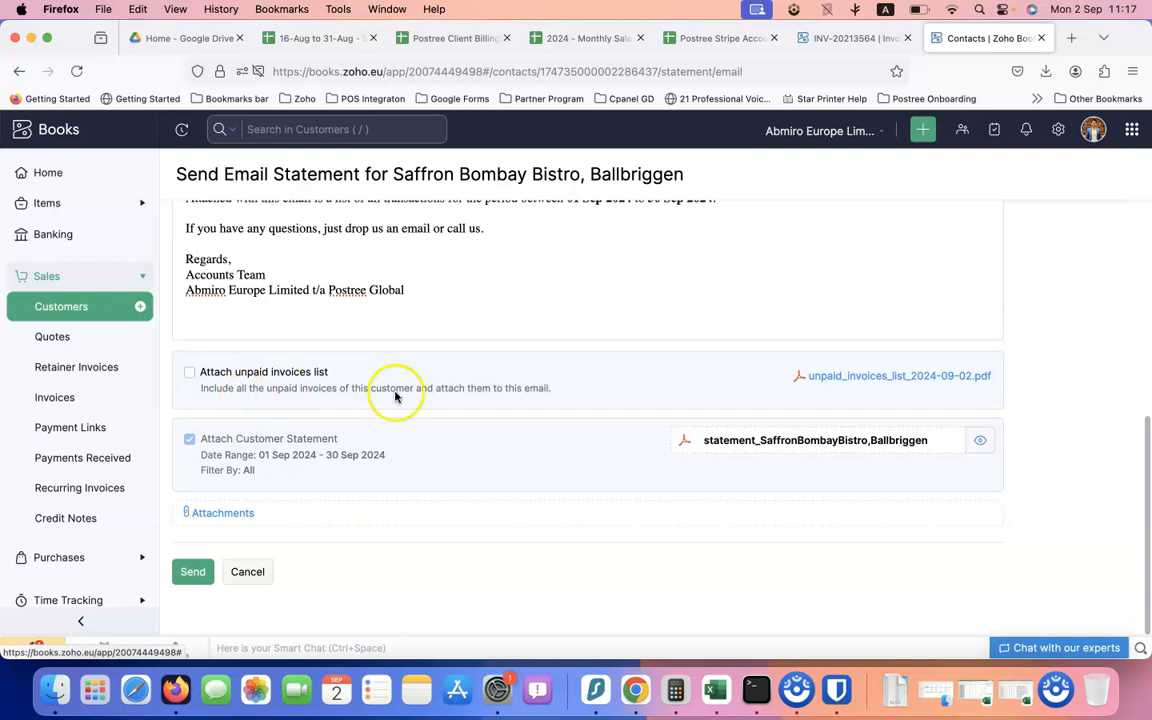
Send the Saffron Bombay Bistro statement email with the customer statement attached
{"action": "left_click", "coordinate": [193, 576]}
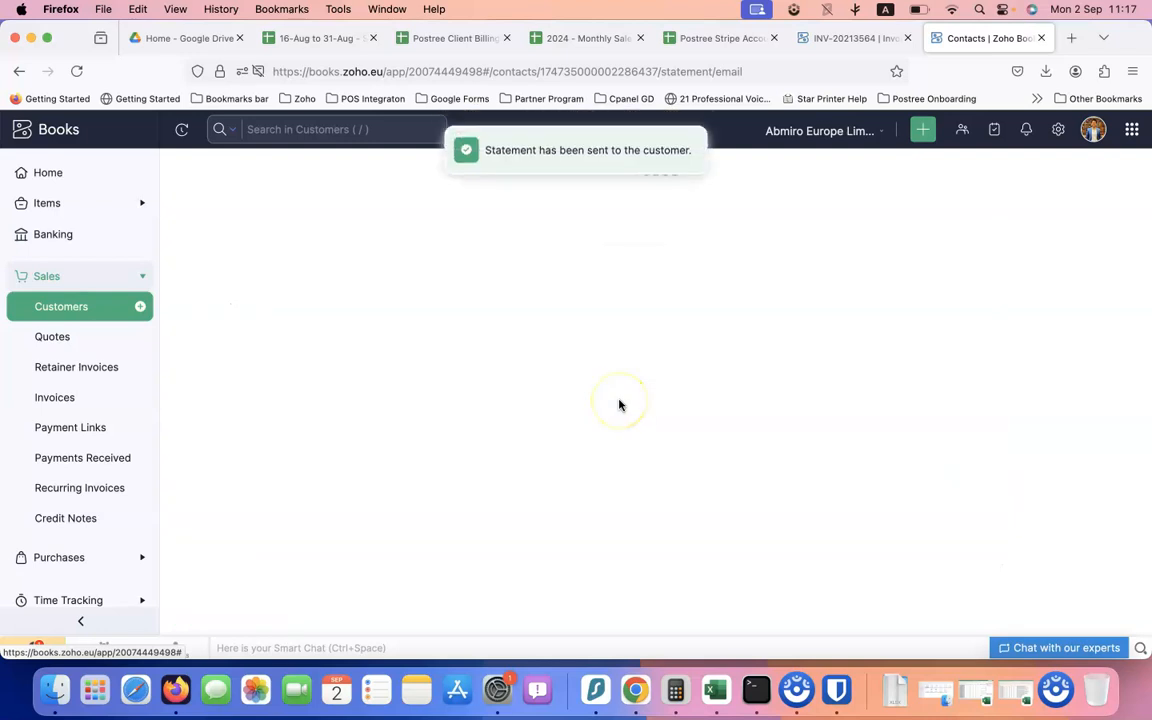
{"action": "left_click", "coordinate": [1071, 38]}
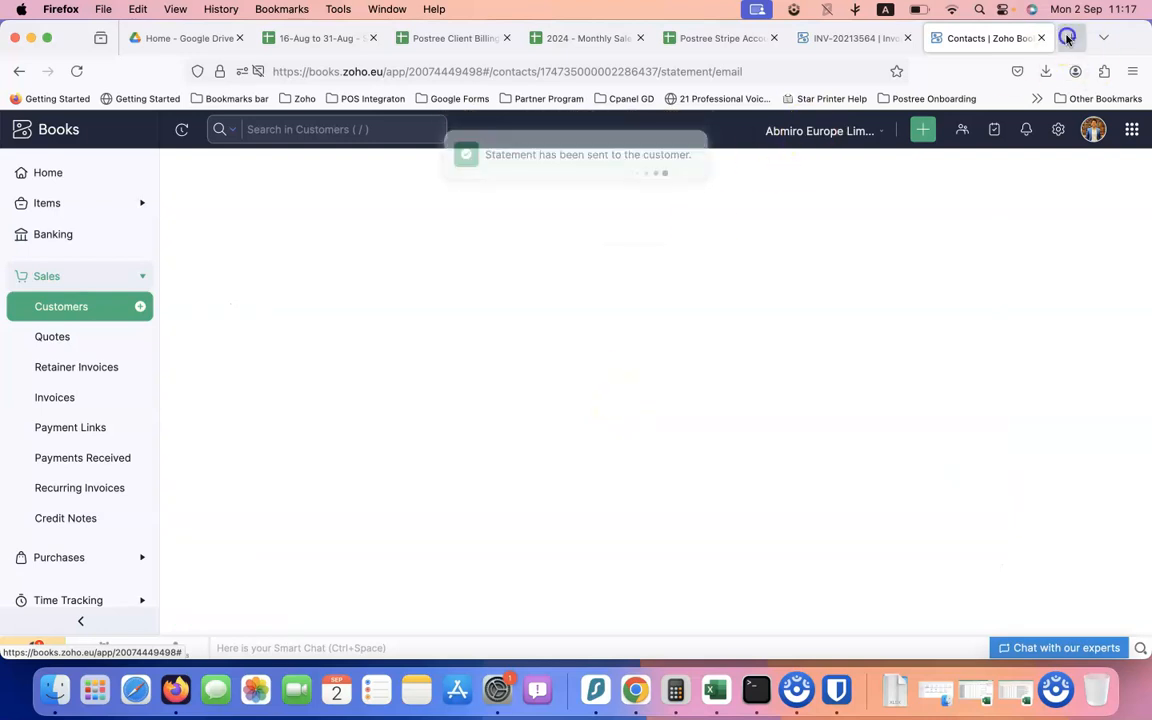
Load Zoho Mail at mail.zoho.eu and browse the Accounts at Postree mailbox
{"action": "type", "text": "mail.zoho.eu"}
{"action": "key", "text": "Return"}
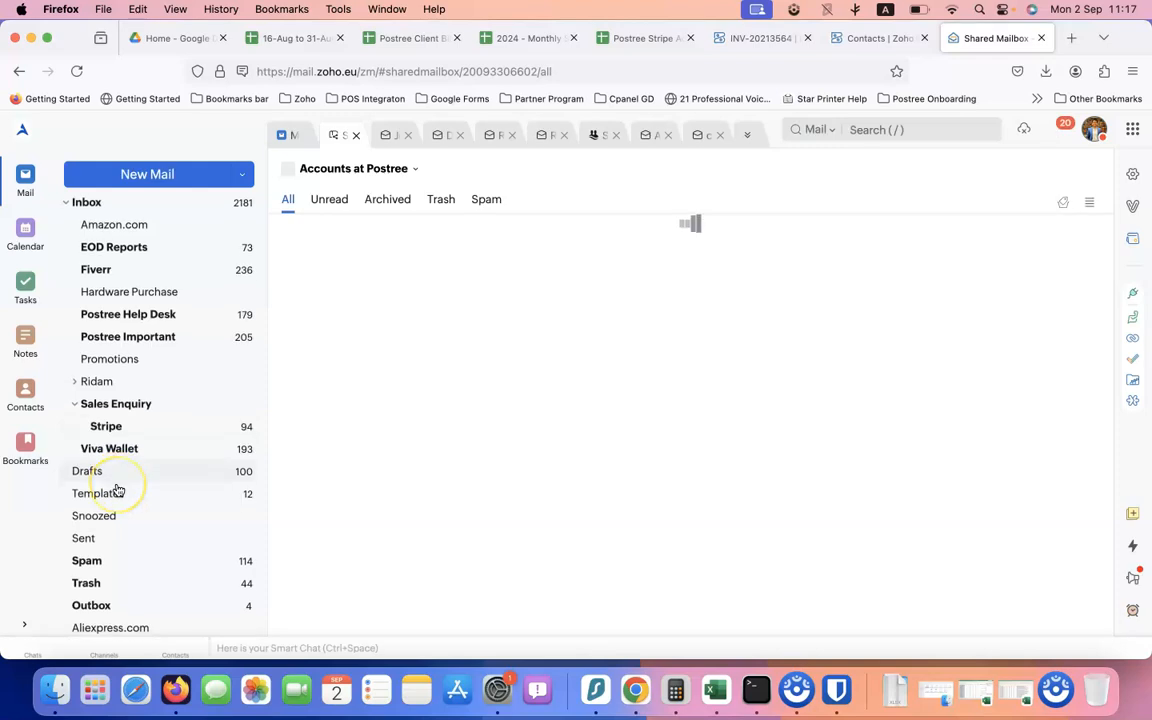
{"action": "scroll", "coordinate": [117, 488], "scroll_direction": "down", "scroll_amount": 3}
{"action": "scroll", "coordinate": [117, 490], "scroll_direction": "down", "scroll_amount": 12}
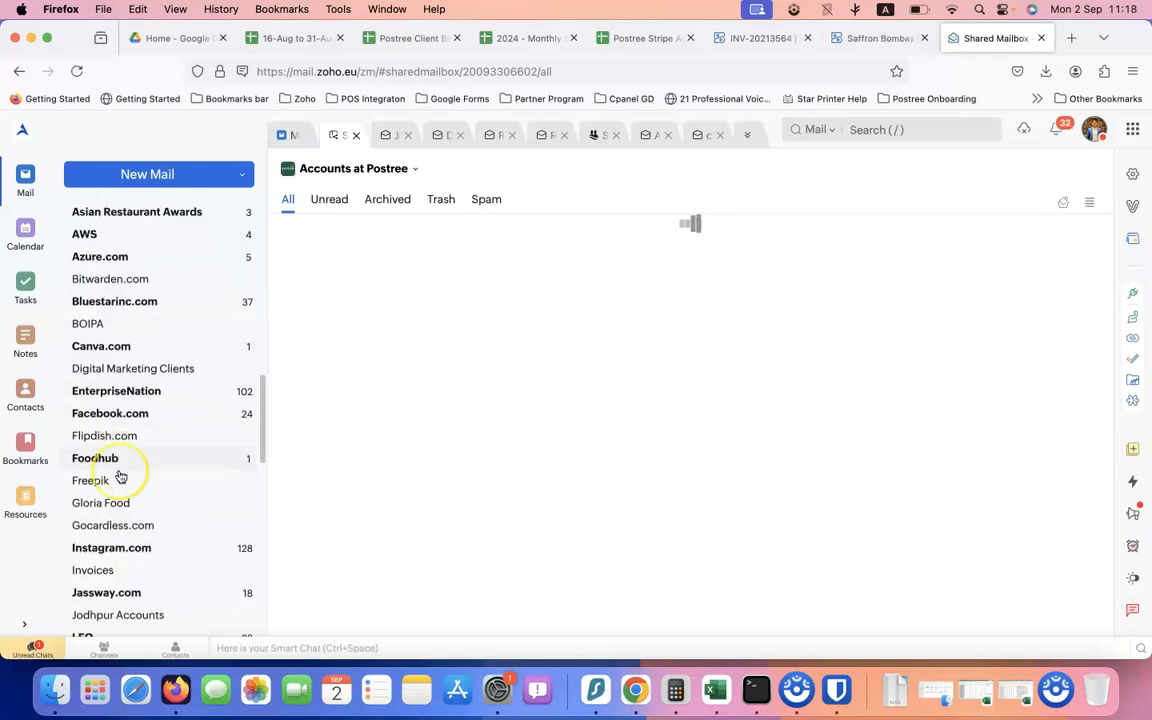
{"action": "scroll", "coordinate": [118, 476], "scroll_direction": "down", "scroll_amount": 5}
{"action": "scroll", "coordinate": [118, 476], "scroll_direction": "up", "scroll_amount": 20}
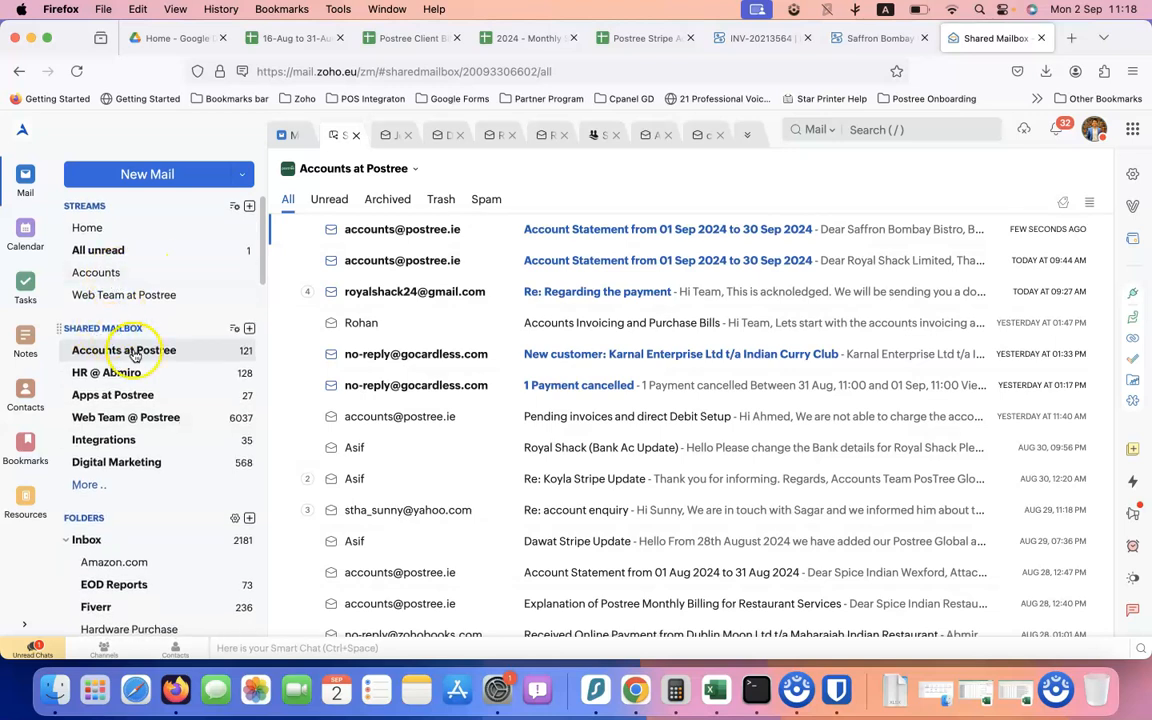
Check the sent September 2024 statement email's summary table and PDF, then close it
{"action": "left_click", "coordinate": [619, 244]}
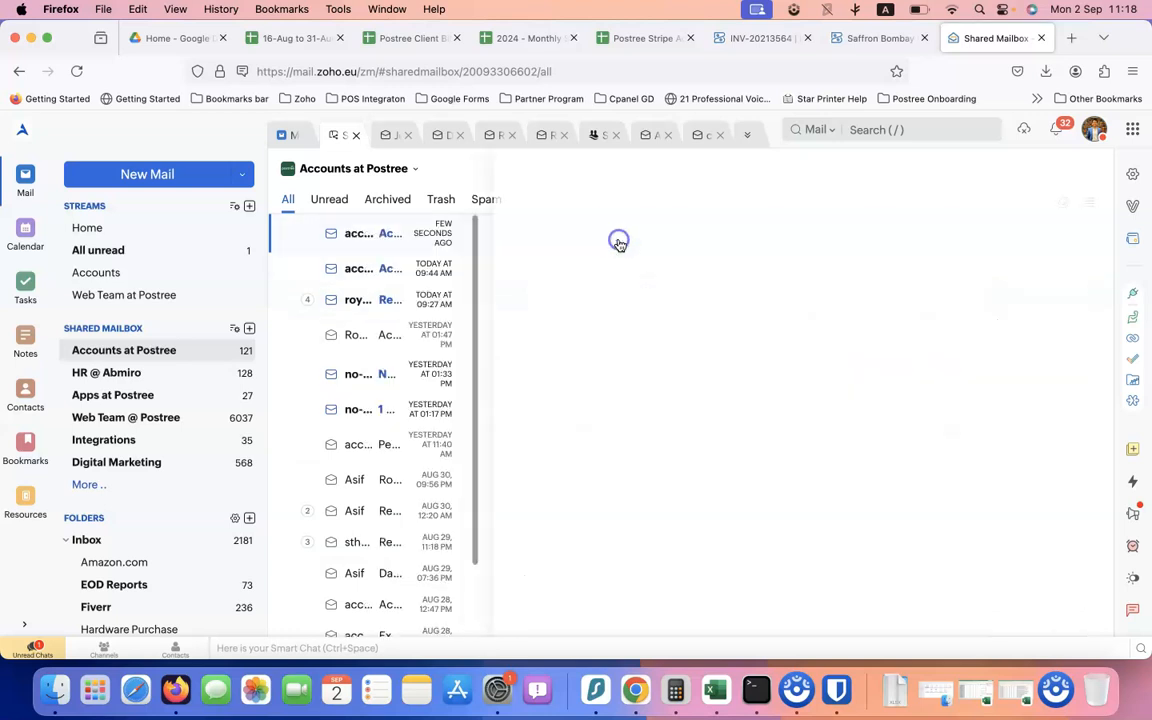
{"action": "scroll", "coordinate": [660, 415], "scroll_direction": "down", "scroll_amount": 2}
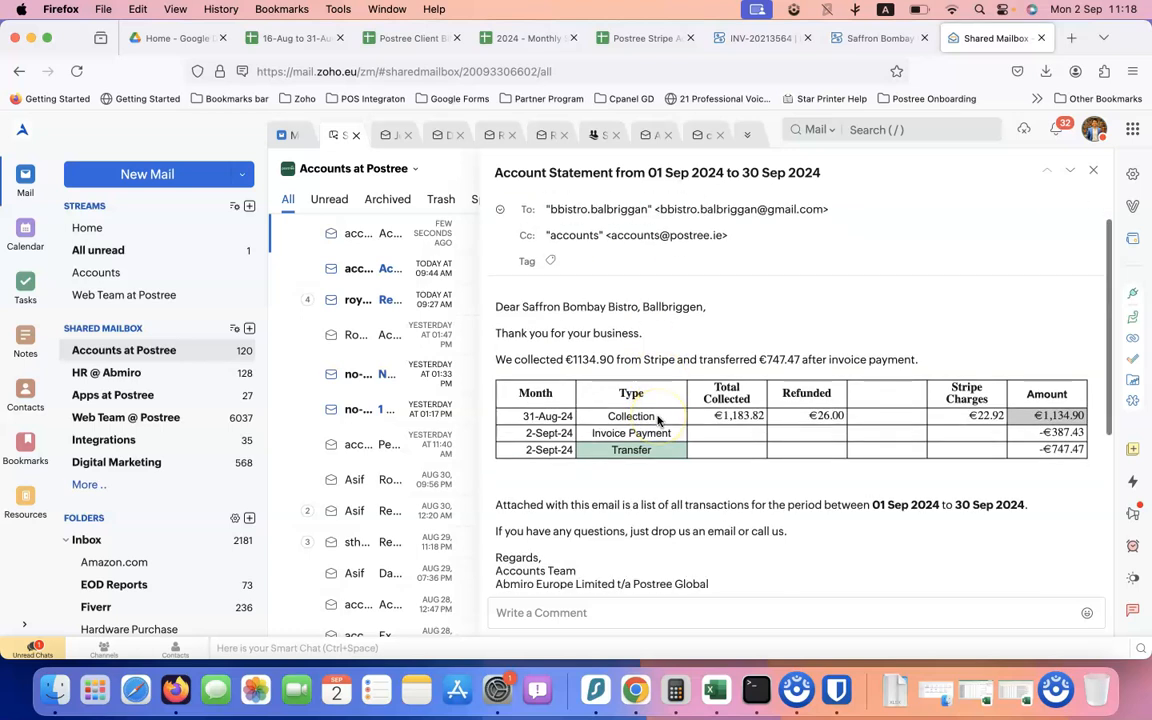
{"action": "scroll", "coordinate": [674, 458], "scroll_direction": "down", "scroll_amount": 5}
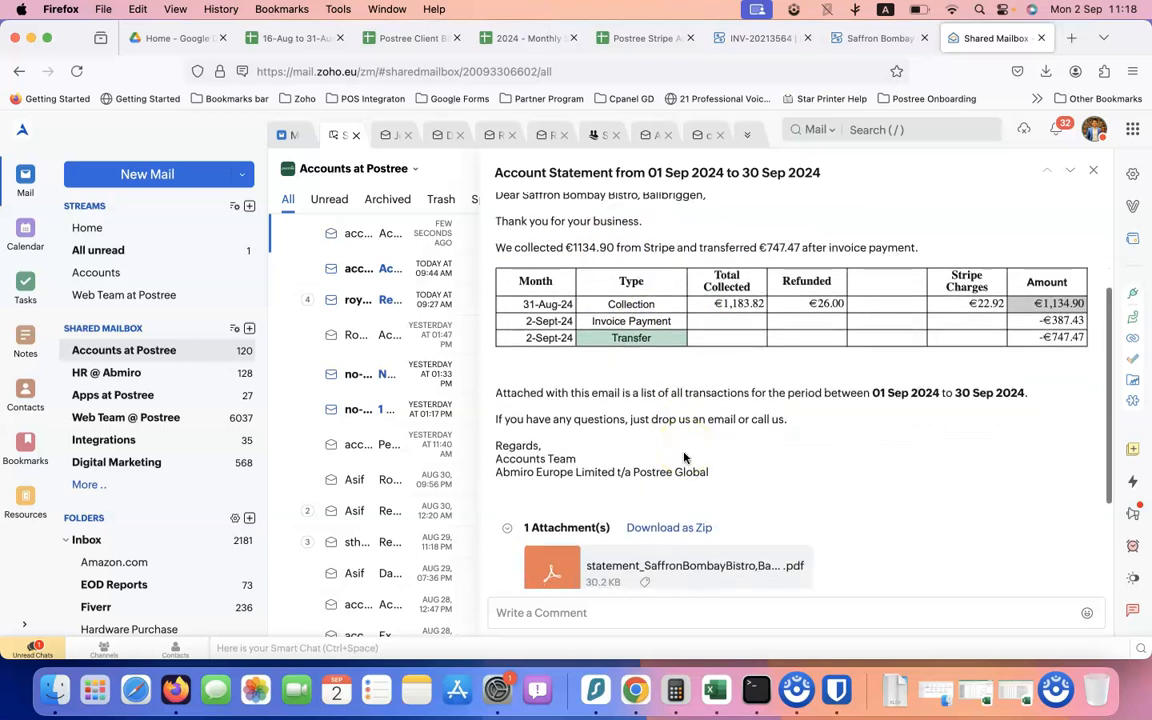
{"action": "scroll", "coordinate": [684, 457], "scroll_direction": "down", "scroll_amount": 2}
{"action": "scroll", "coordinate": [684, 457], "scroll_direction": "up", "scroll_amount": 4}
{"action": "scroll", "coordinate": [684, 457], "scroll_direction": "up", "scroll_amount": 3}
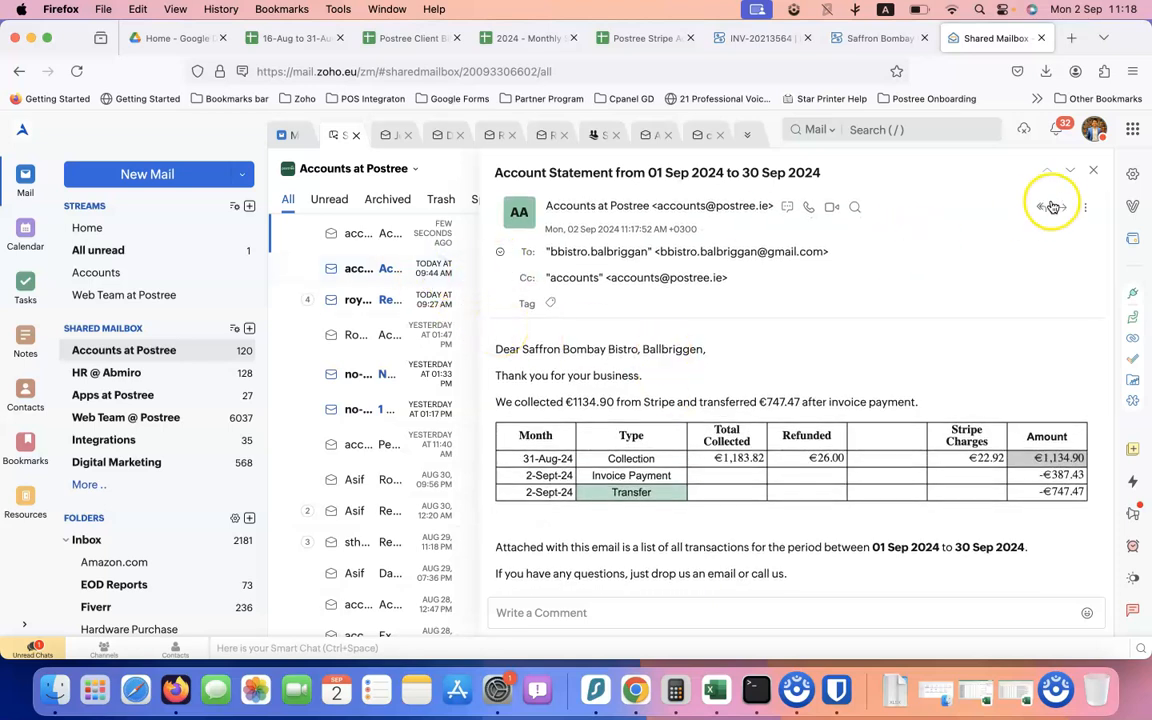
{"action": "left_click", "coordinate": [1093, 175]}
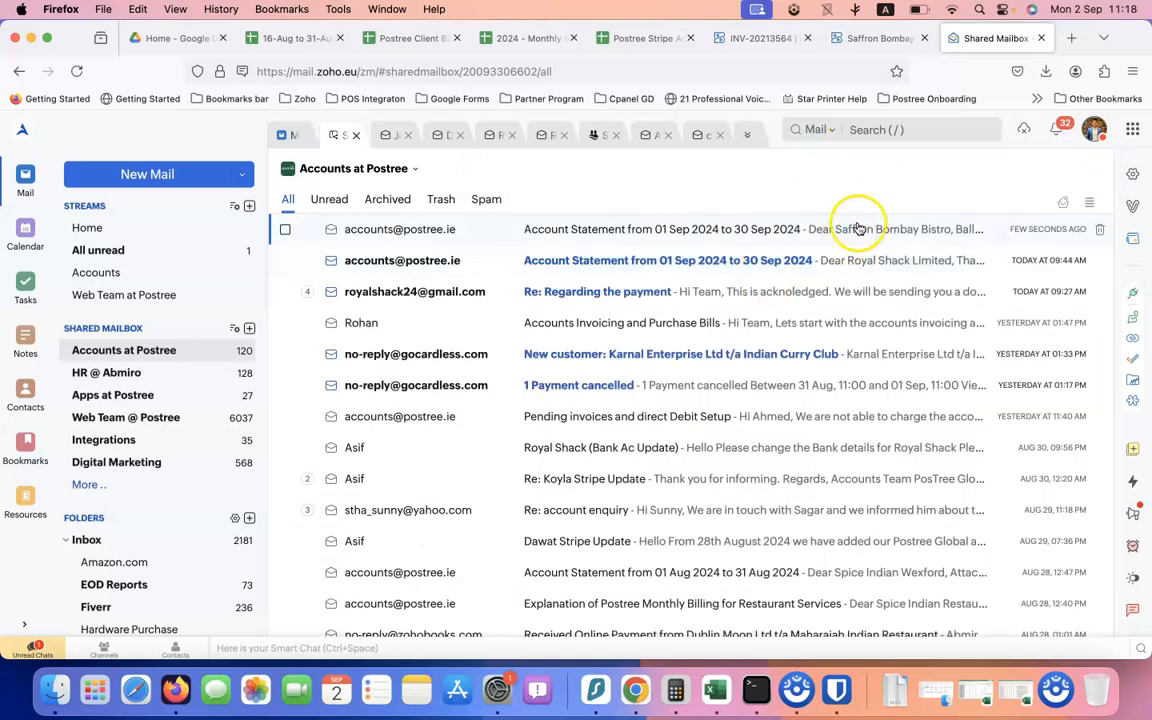
Set Saffron Bombay Bistro's status in E27 to Step 6 - Completed No Action Required
{"action": "left_click", "coordinate": [608, 38]}
{"action": "left_click", "coordinate": [504, 38]}
{"action": "left_click", "coordinate": [616, 40]}
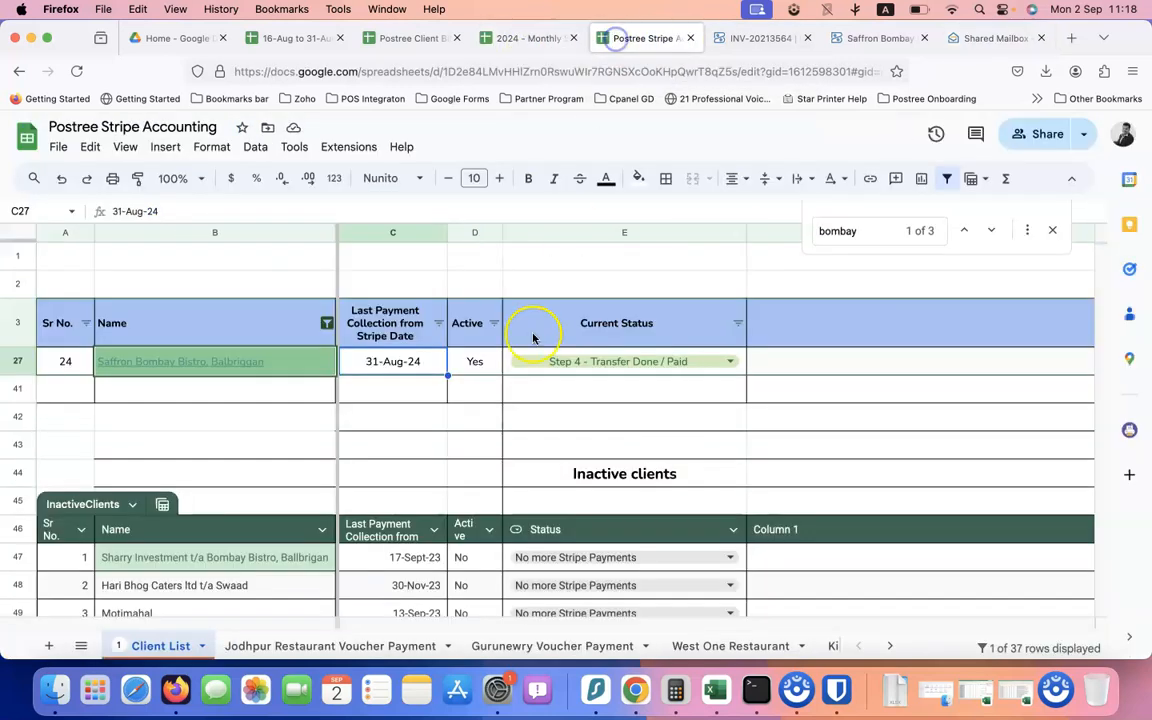
{"action": "left_click", "coordinate": [674, 362]}
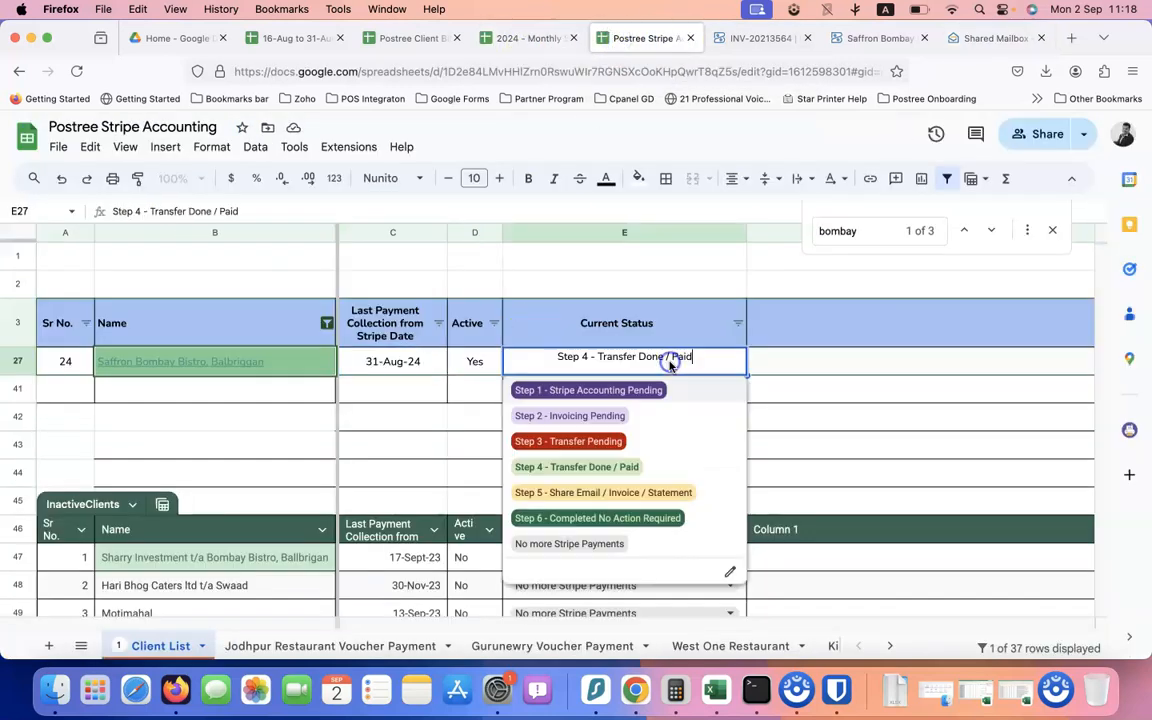
{"action": "left_click", "coordinate": [625, 518]}
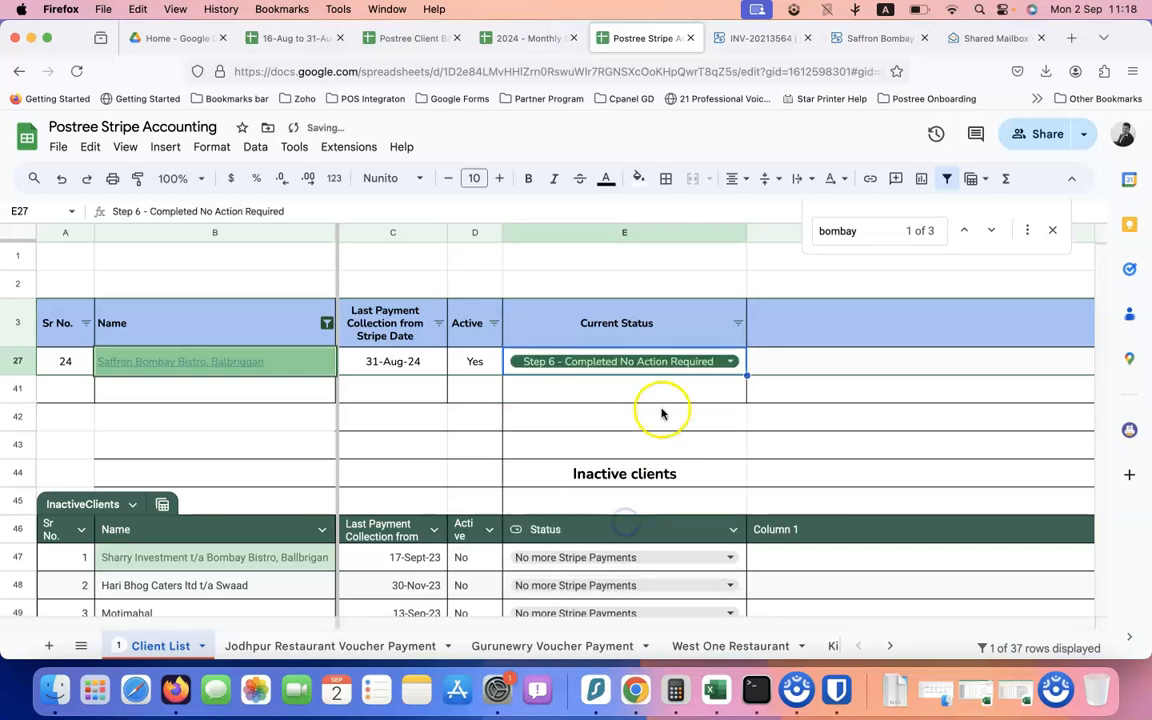
{"action": "mouse_move", "coordinate": [261, 365]}
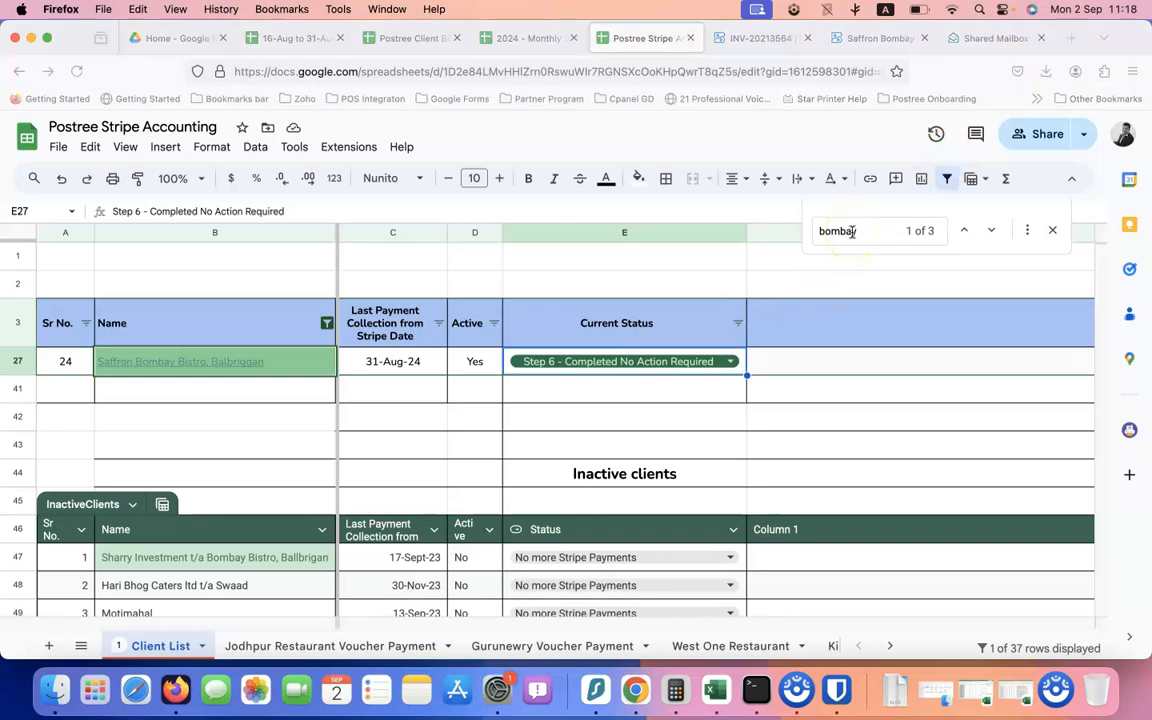
{"action": "key", "text": "super+space"}
{"action": "key", "text": "Escape"}
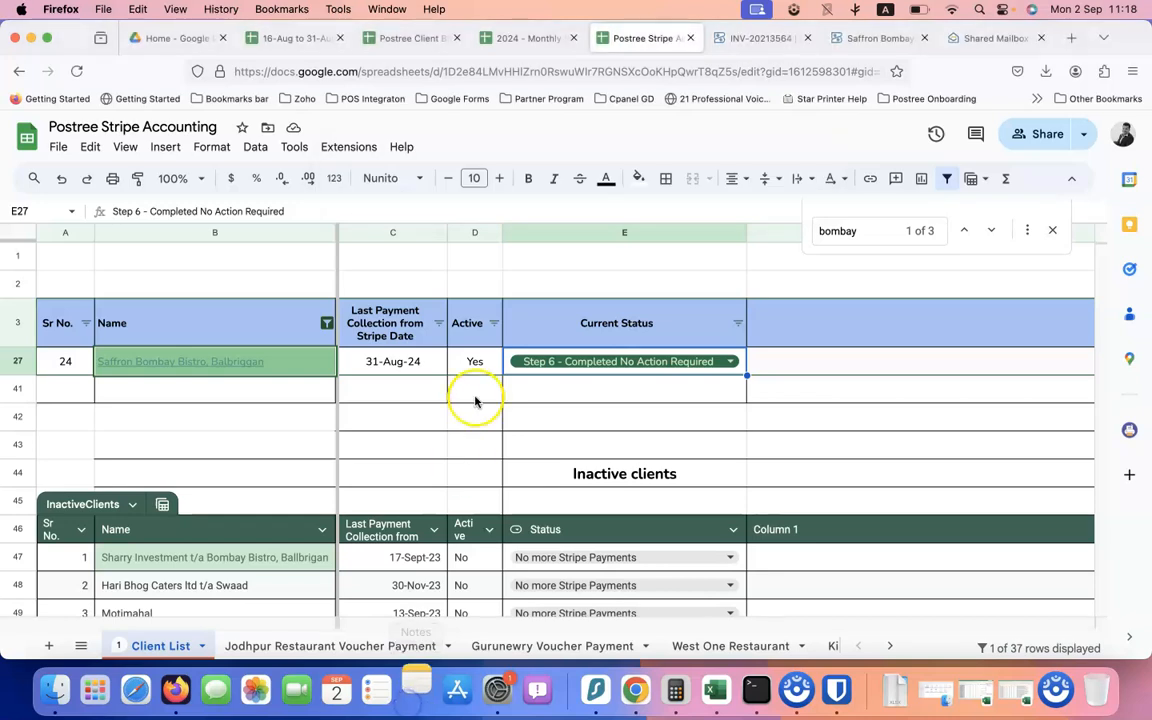